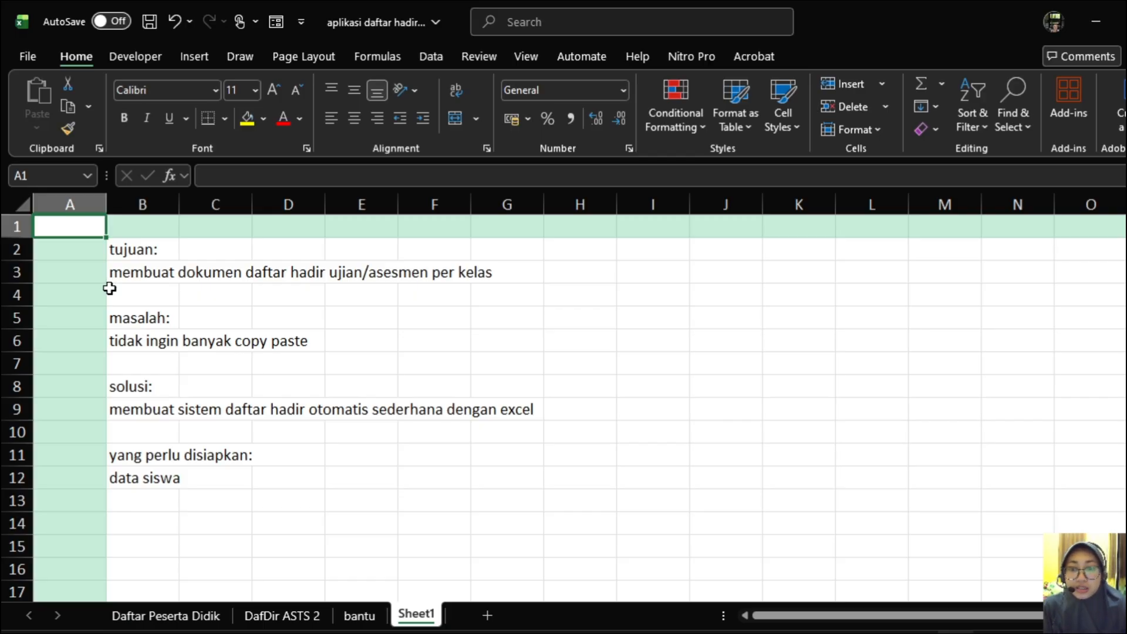
Step: Review the notes in Sheet1 on the attendance list's purpose, problem, solution and required data
click(82, 246)
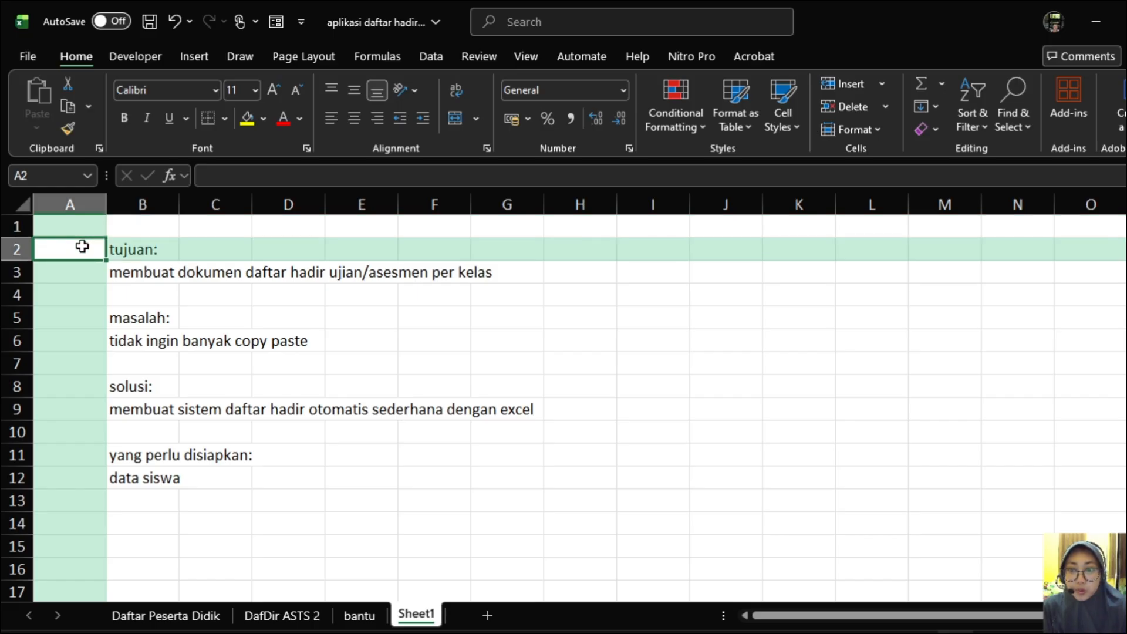
click(85, 288)
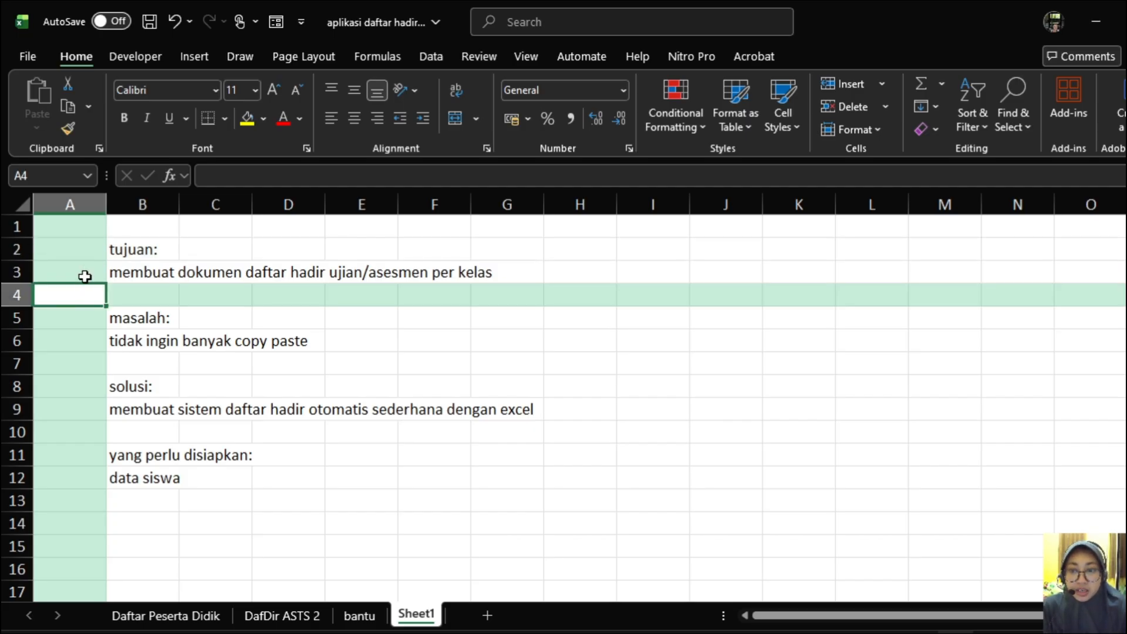
click(86, 322)
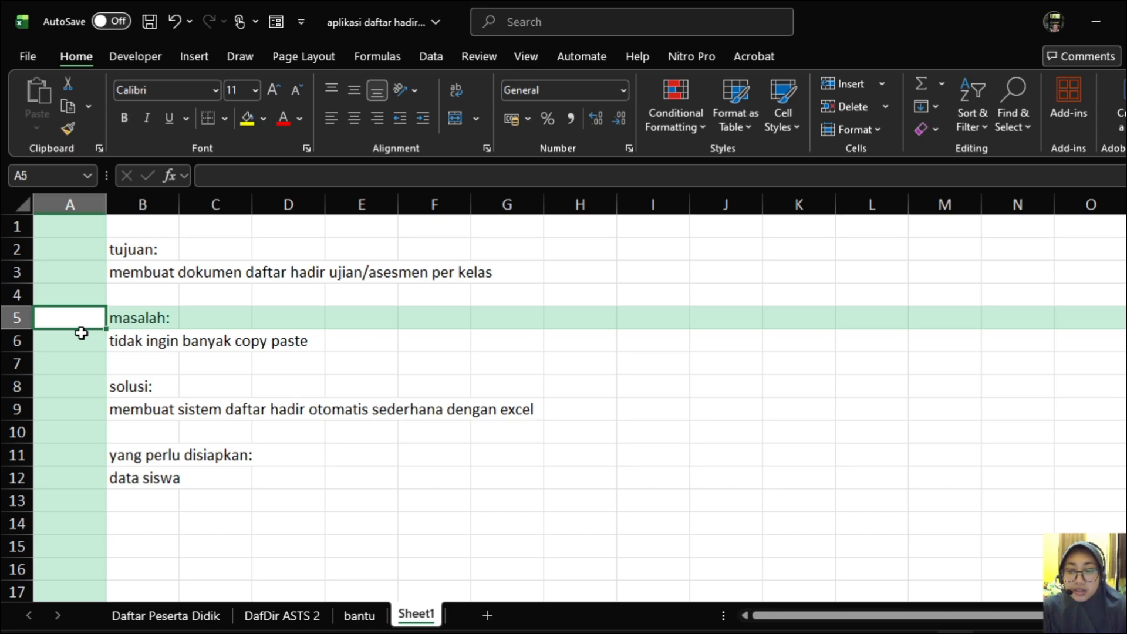
click(108, 385)
click(89, 386)
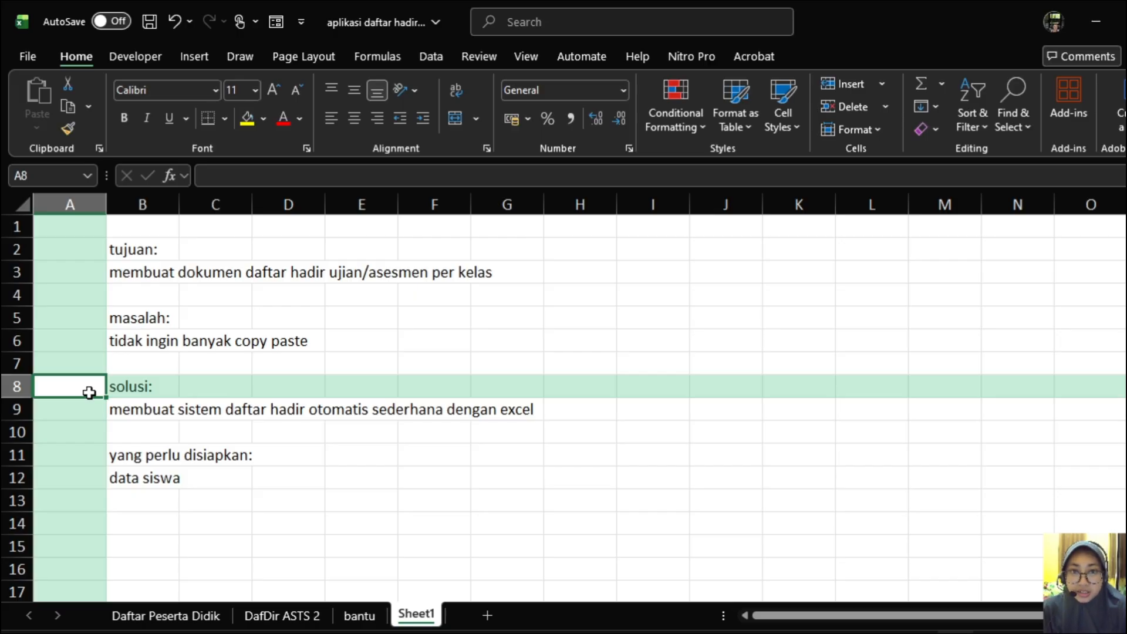
click(86, 404)
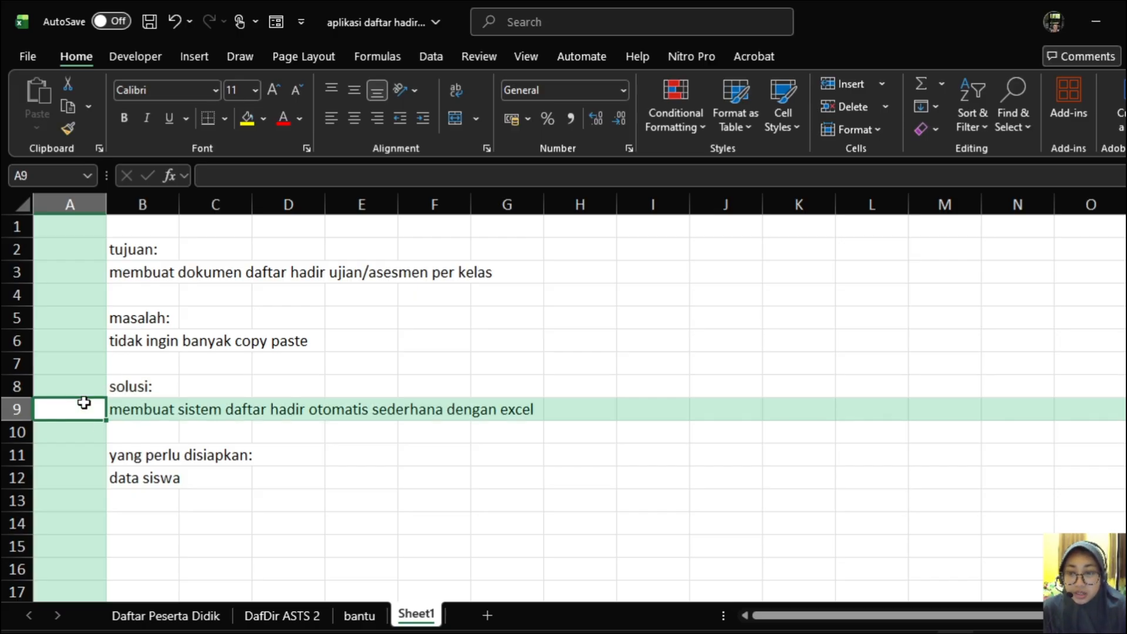
click(88, 429)
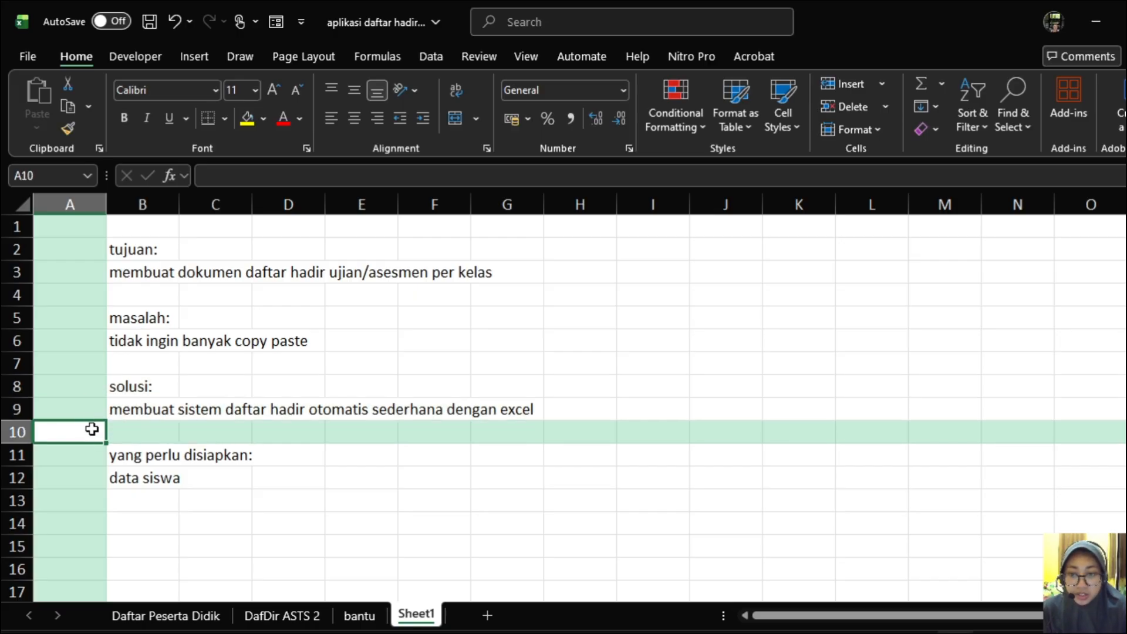
click(134, 485)
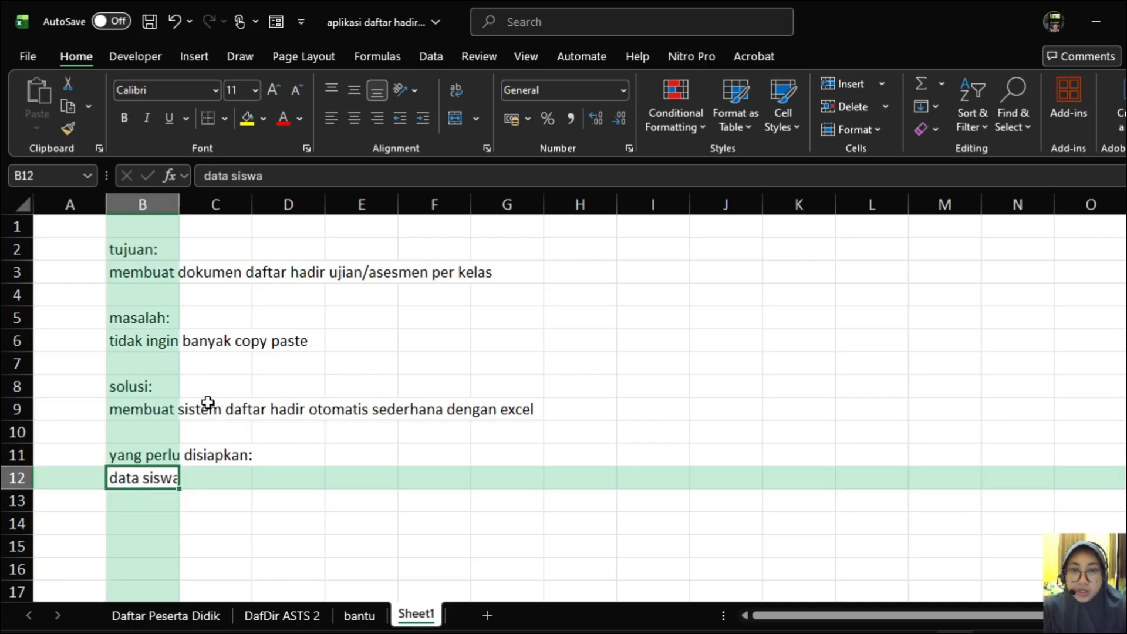
click(87, 271)
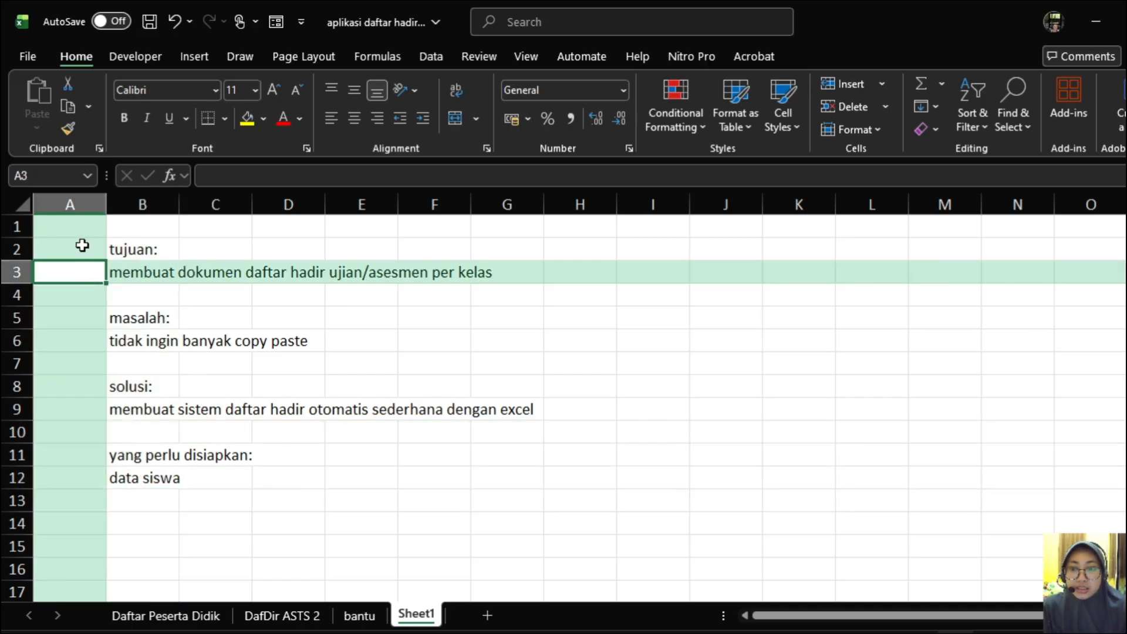
click(83, 246)
click(81, 226)
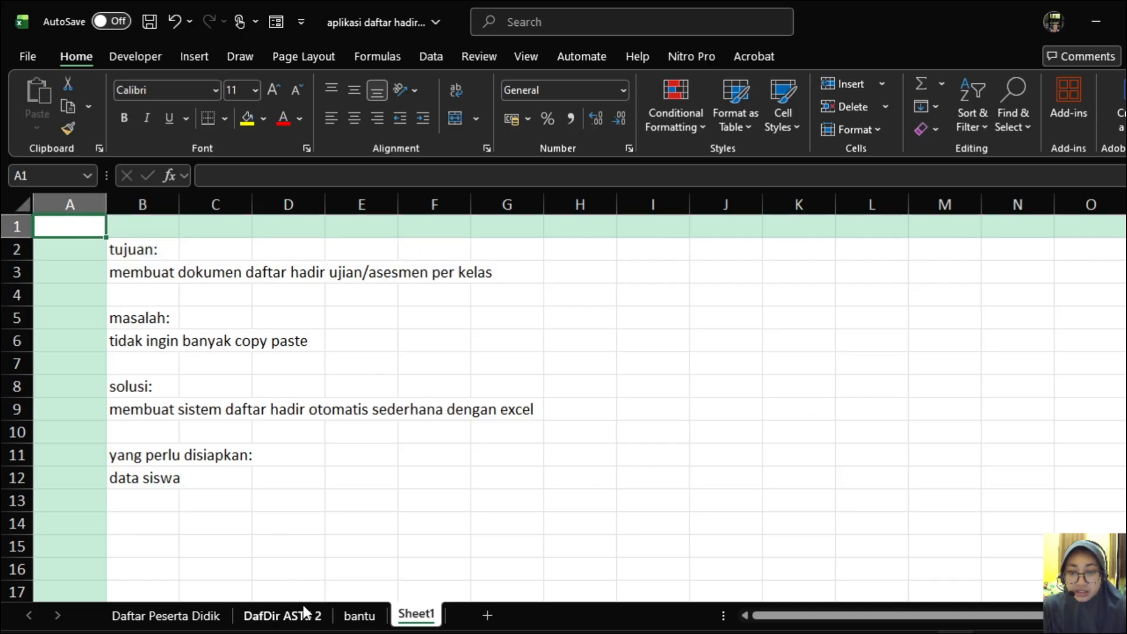
Step: Open the DafDir ASTS 2 sheet and examine the finished attendance list and its class selector at a larger magnification
click(265, 612)
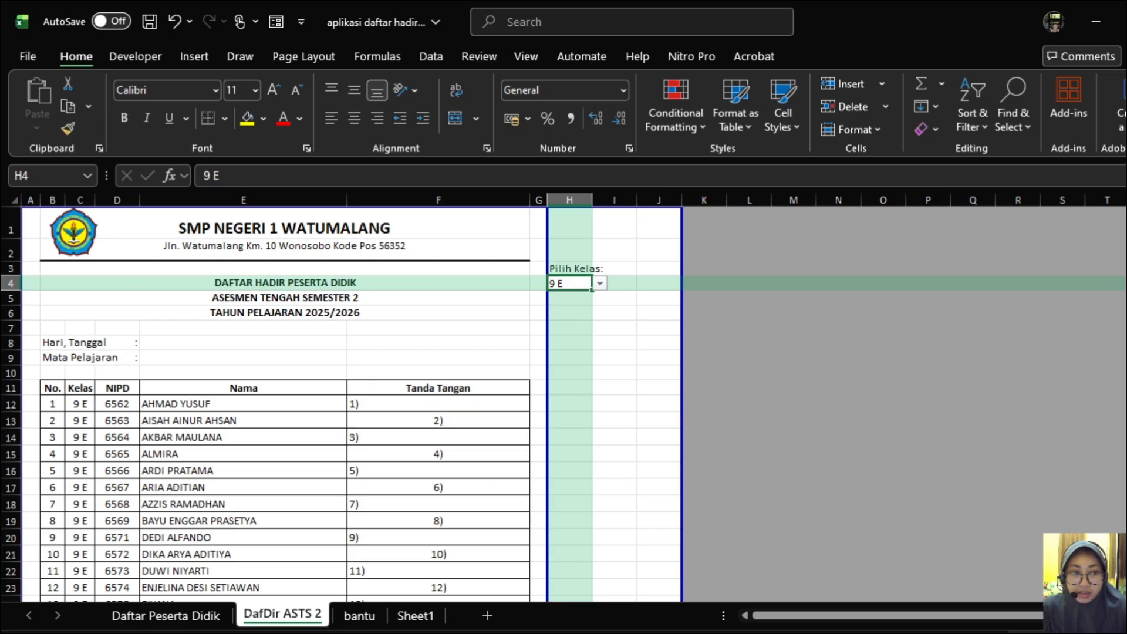
scroll(810, 271, down, 2)
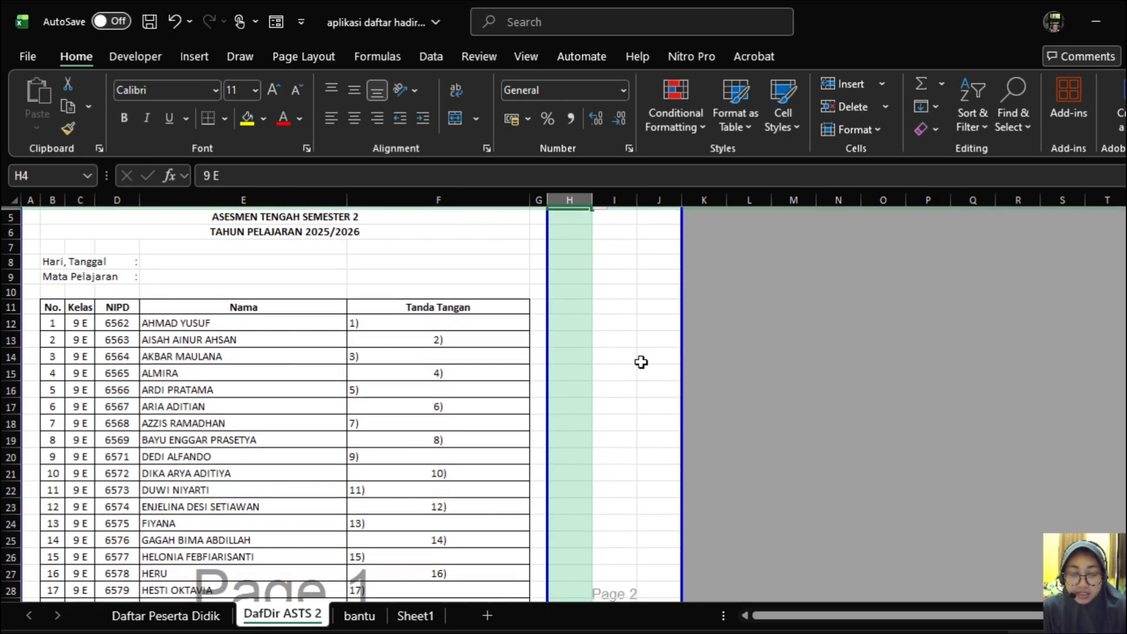
scroll(1063, 470, up, 2)
key(alt+w)
key(q)
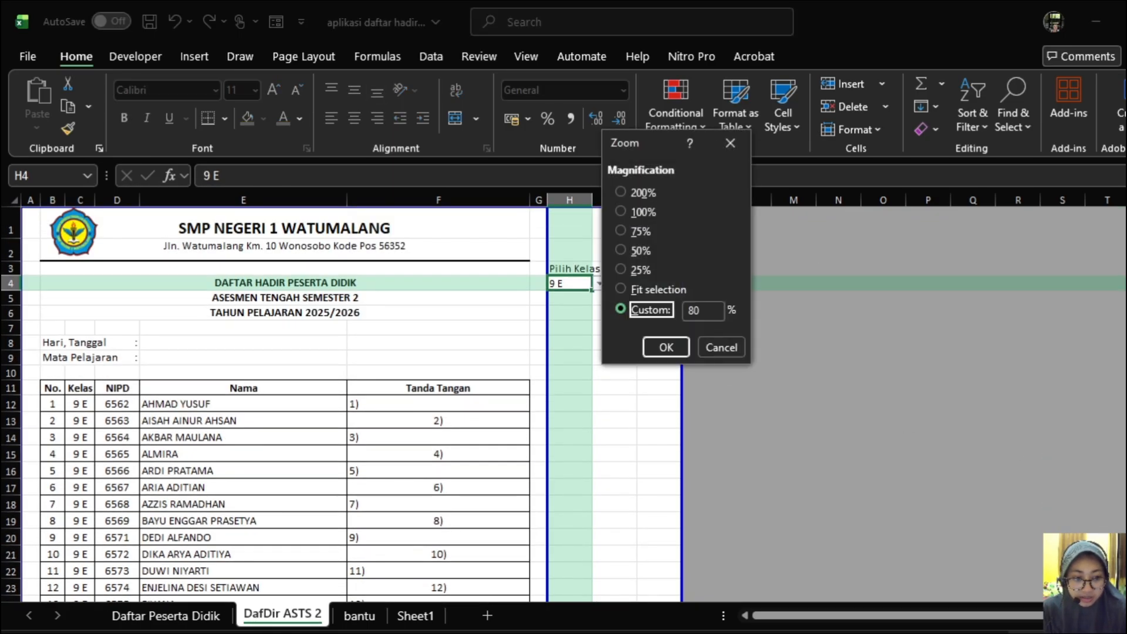
click(665, 347)
scroll(971, 429, up, 3)
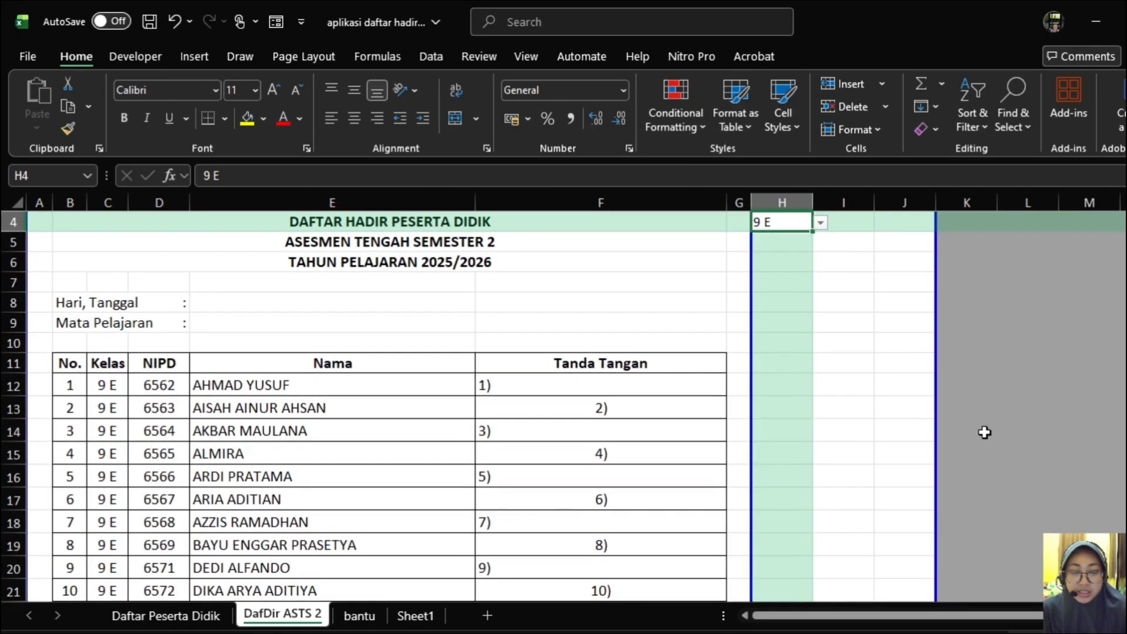
drag(1126, 293, 1126, 288)
scroll(1126, 288, up, 1)
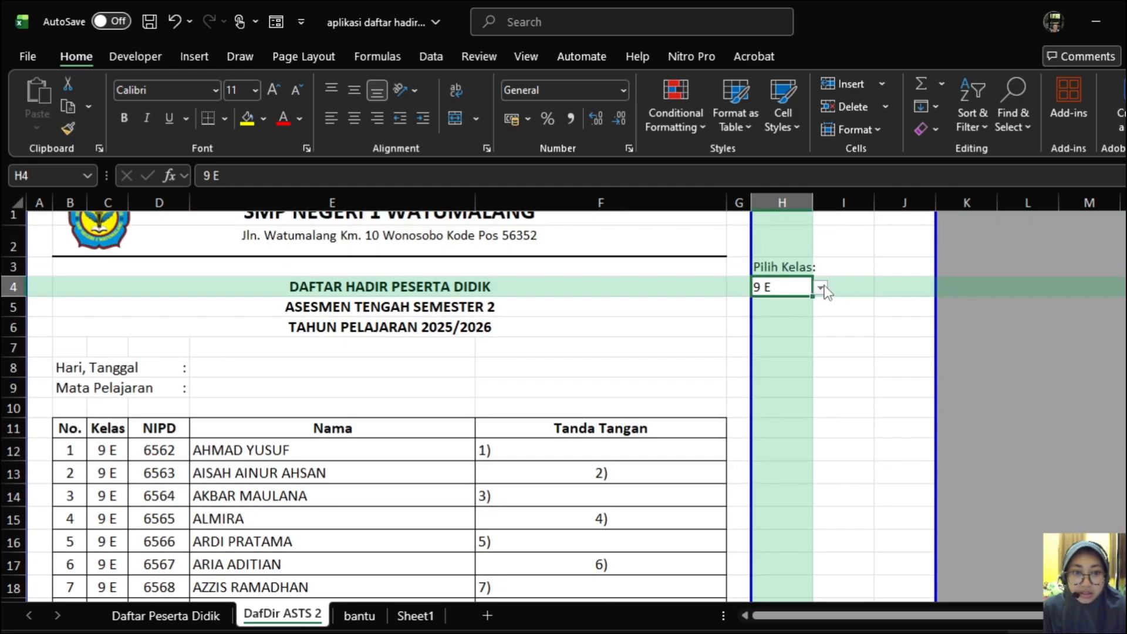
Step: Browse the available classes under Pilih Kelas in cell H4 and select class 7 A
click(821, 289)
scroll(811, 361, up, 2)
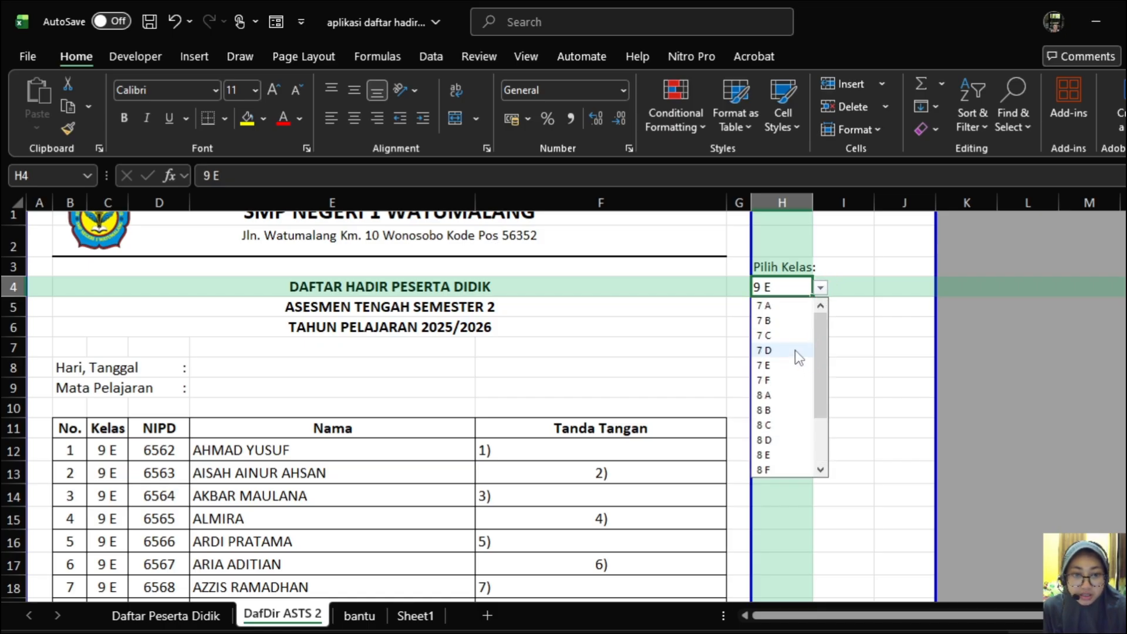
scroll(788, 379, down, 2)
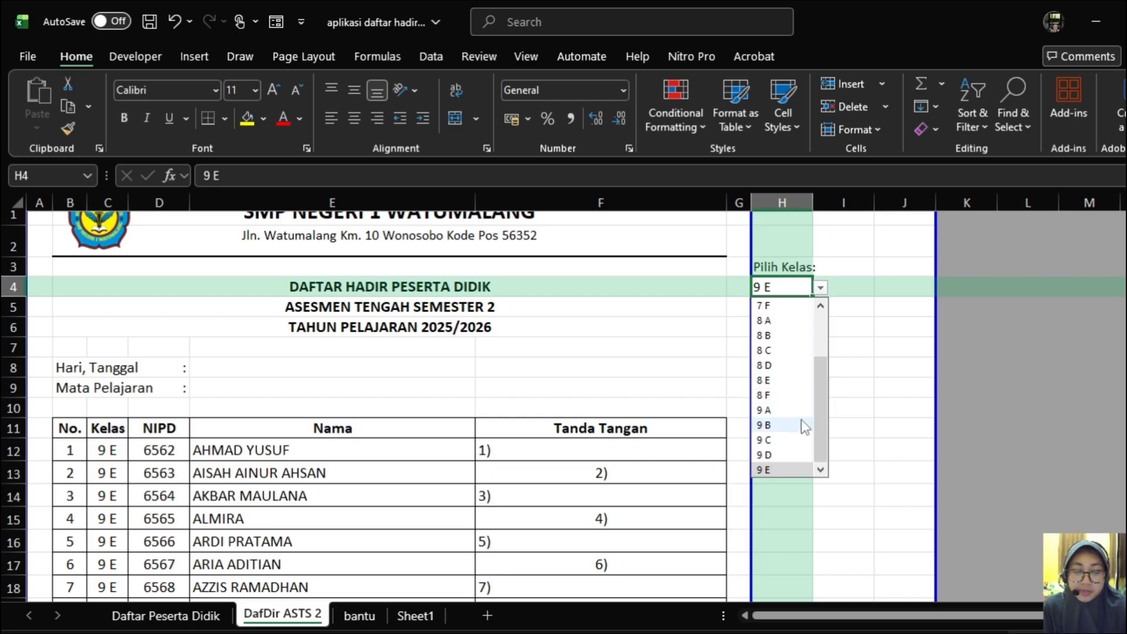
scroll(782, 381, up, 2)
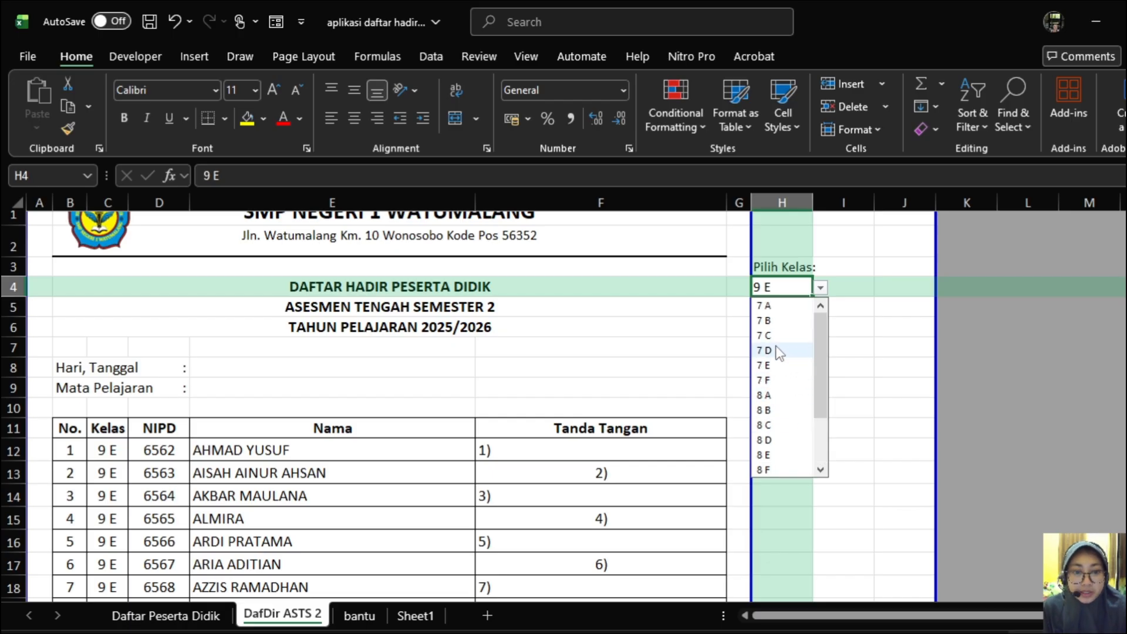
click(765, 306)
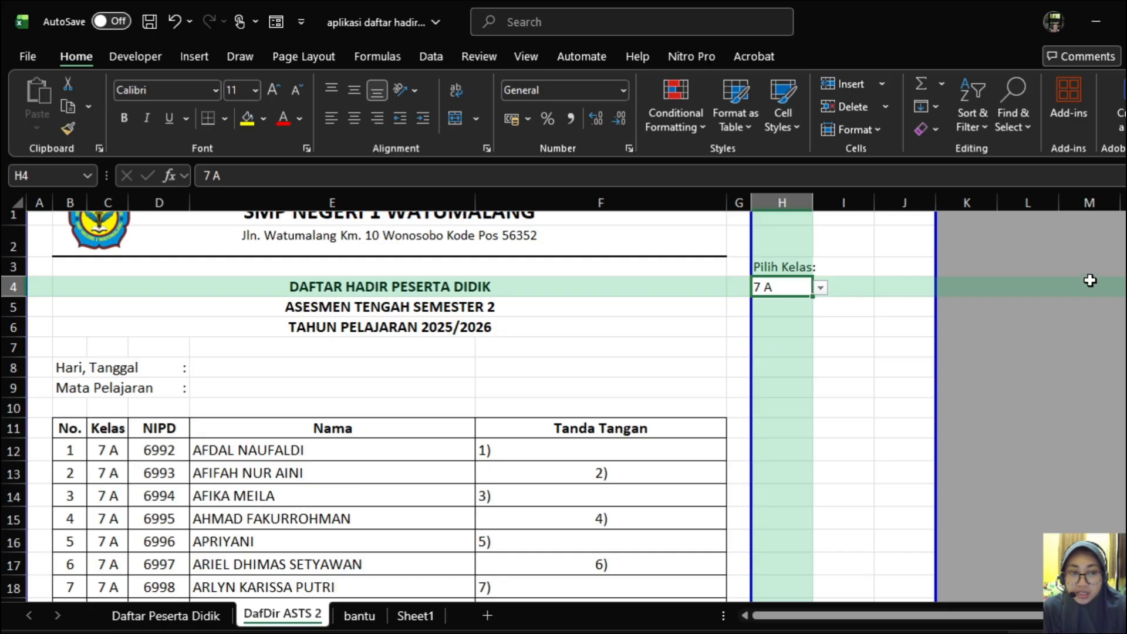
Step: Switch the Pilih Kelas selection in H4 to class 8 A, followed by class 9 B
scroll(1118, 278, down, 1)
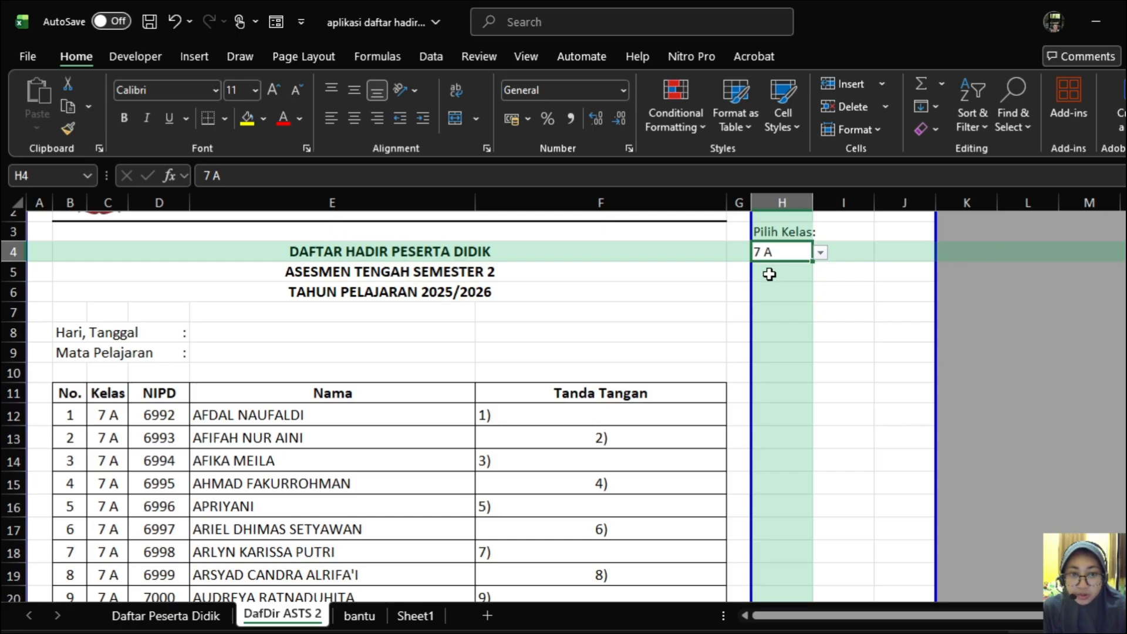
click(820, 253)
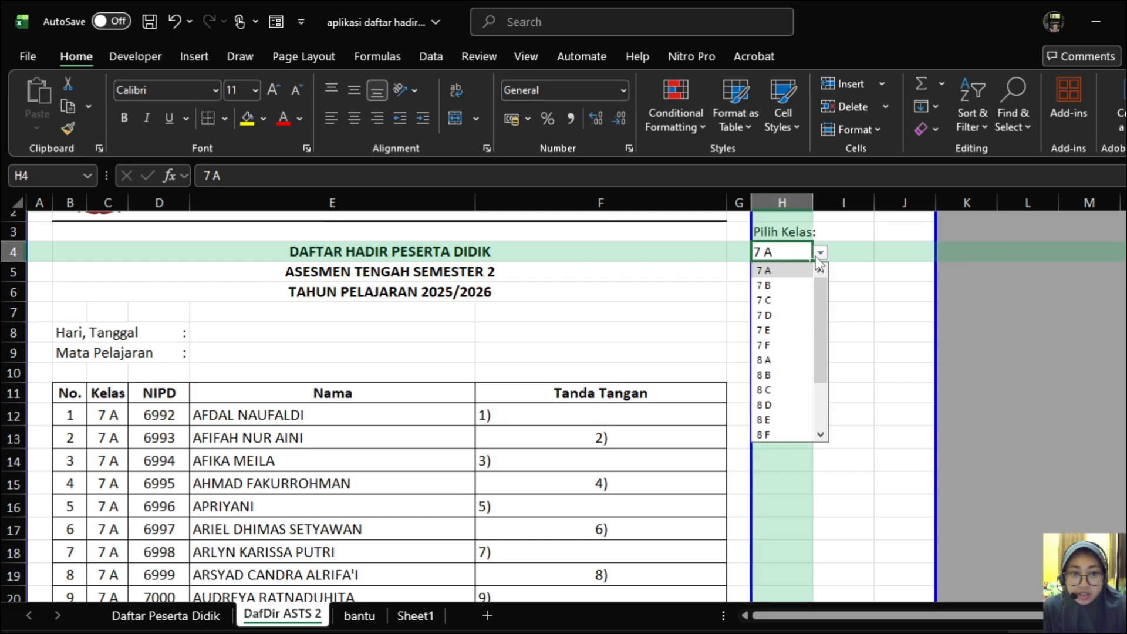
click(765, 360)
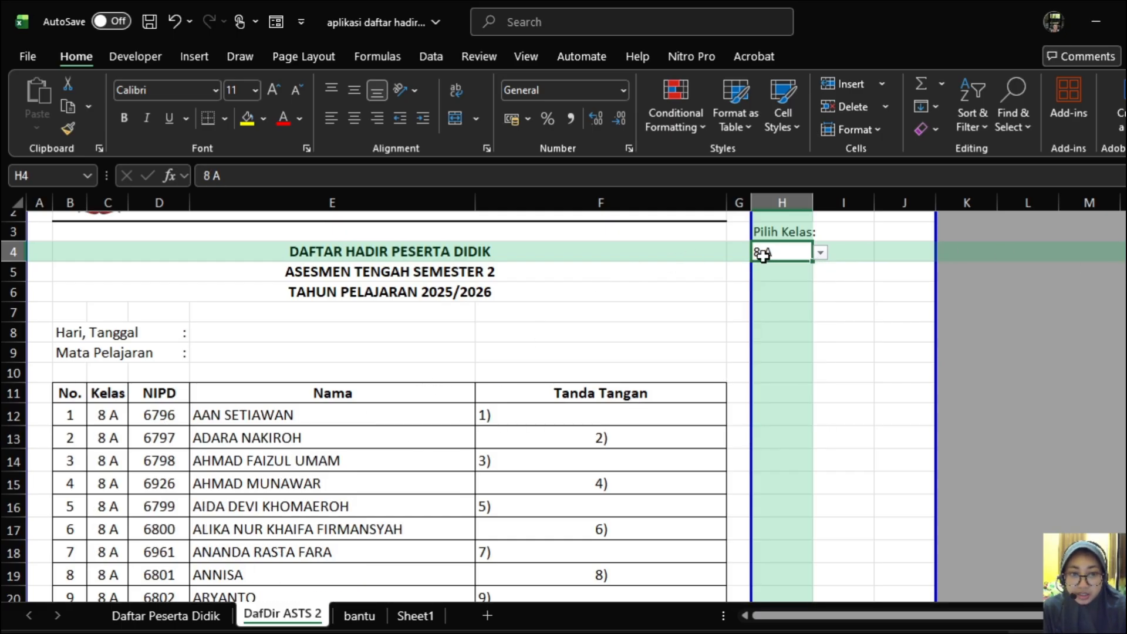
click(819, 254)
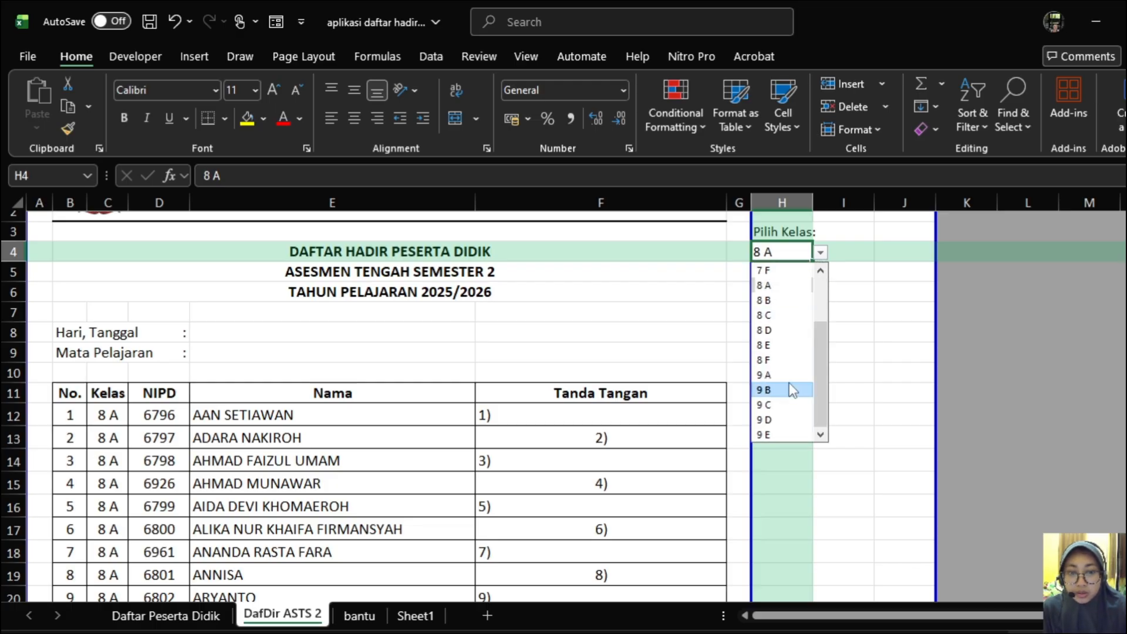
click(790, 388)
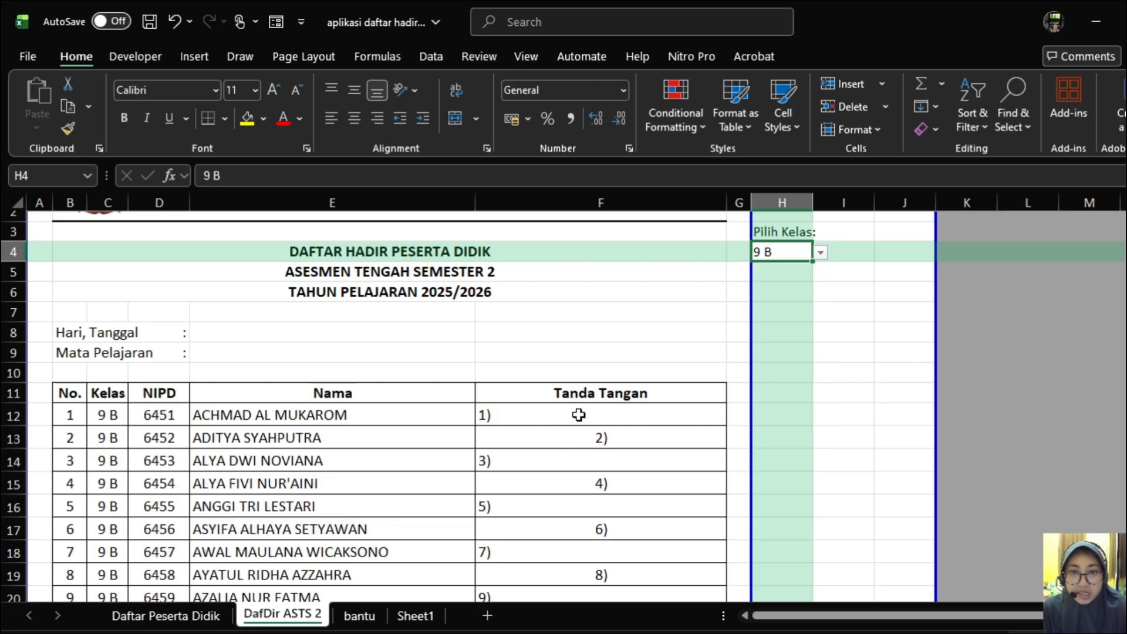
Step: Try further classes in the Pilih Kelas cell H4, including 9 C and 8 B
click(820, 253)
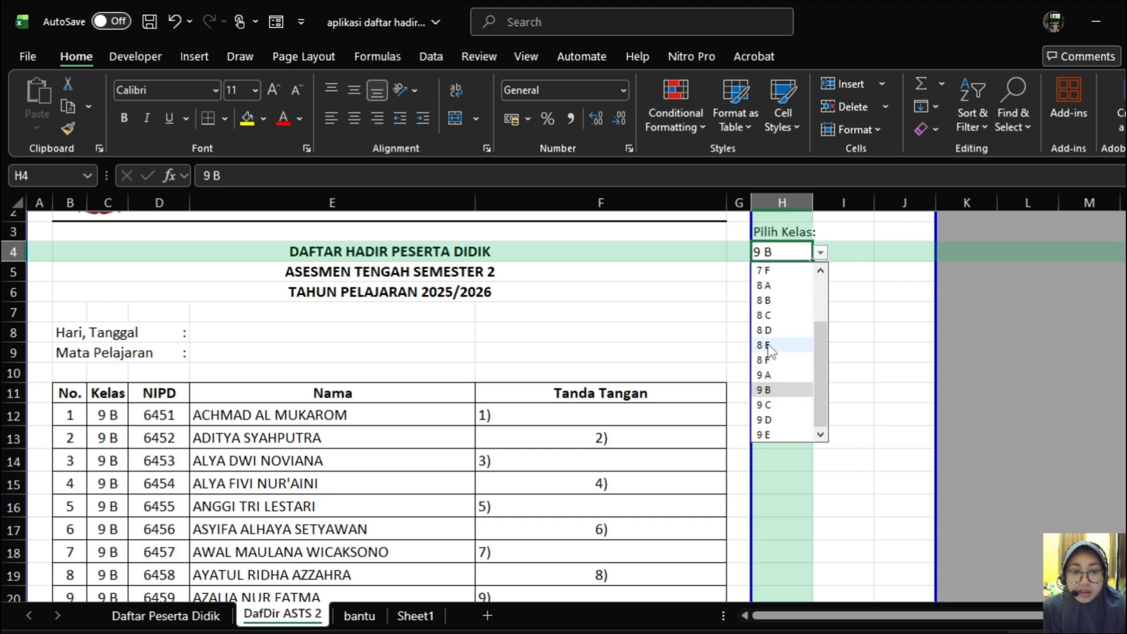
click(782, 408)
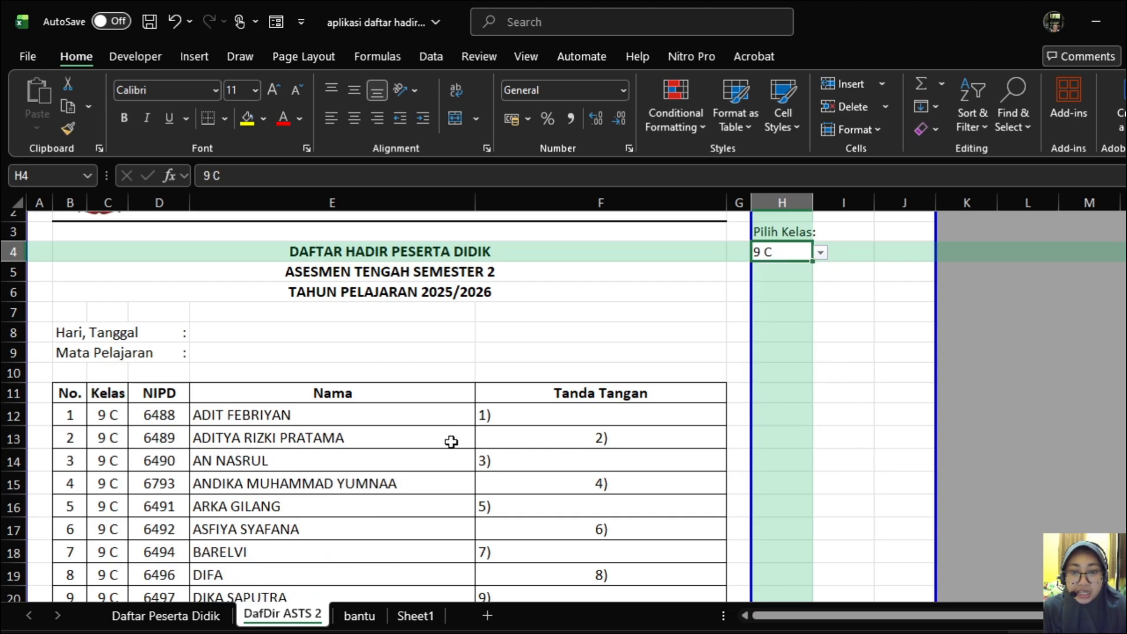
click(820, 253)
click(785, 329)
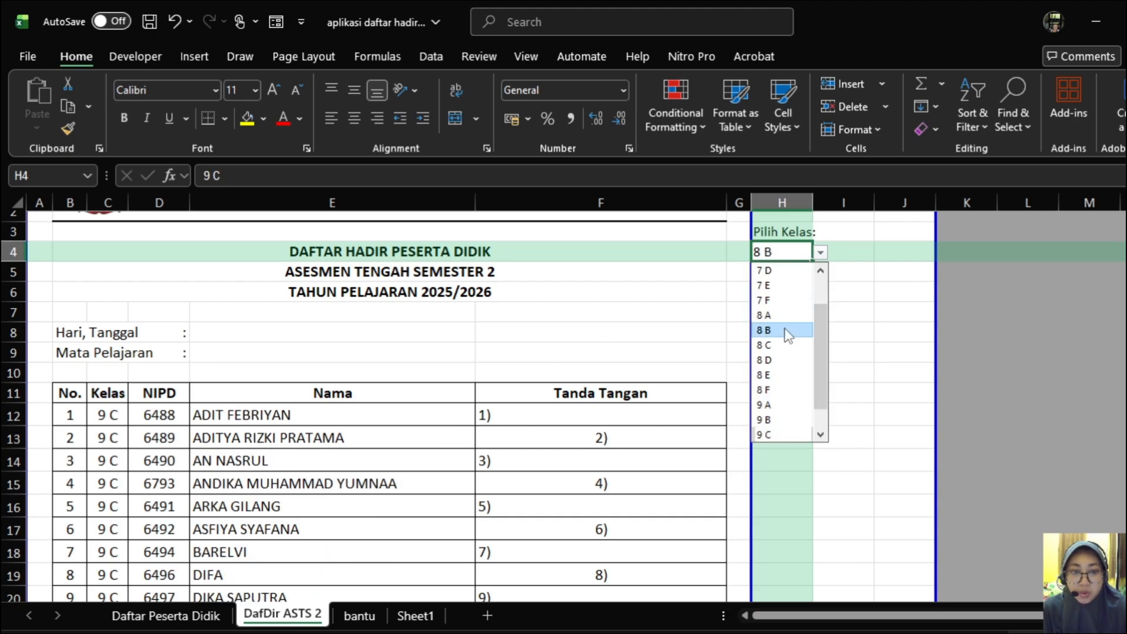
click(820, 253)
click(796, 296)
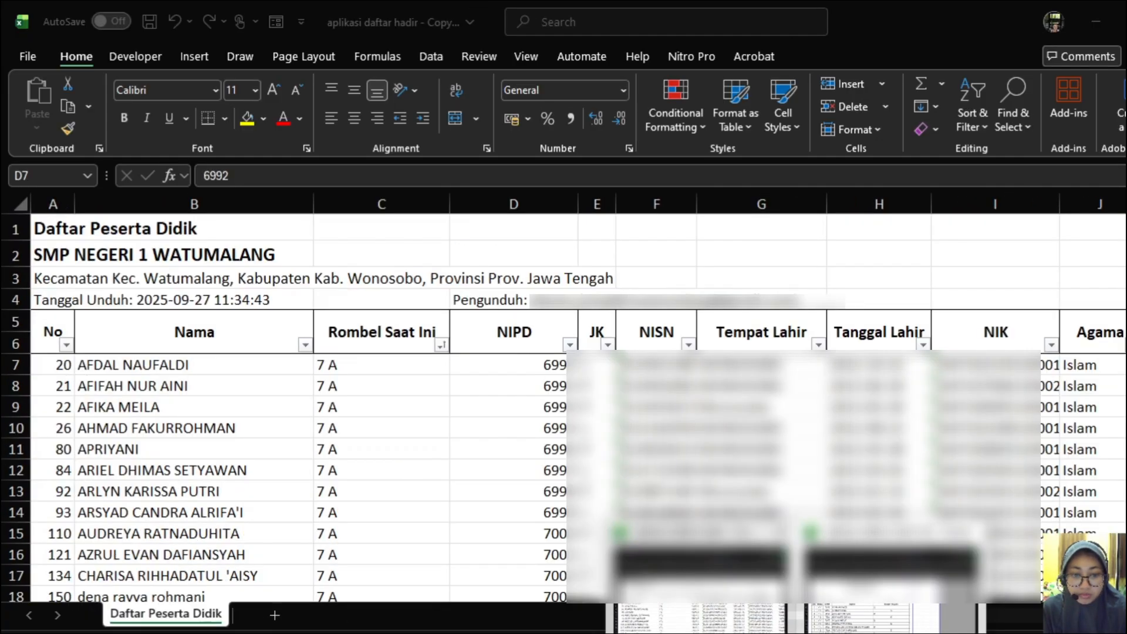
Step: Switch to the "aplikasi daftar hadir - Copy" workbook and examine the title area of the Daftar Peserta Didik sheet
click(861, 596)
key(Down)
key(Down)
key(Down)
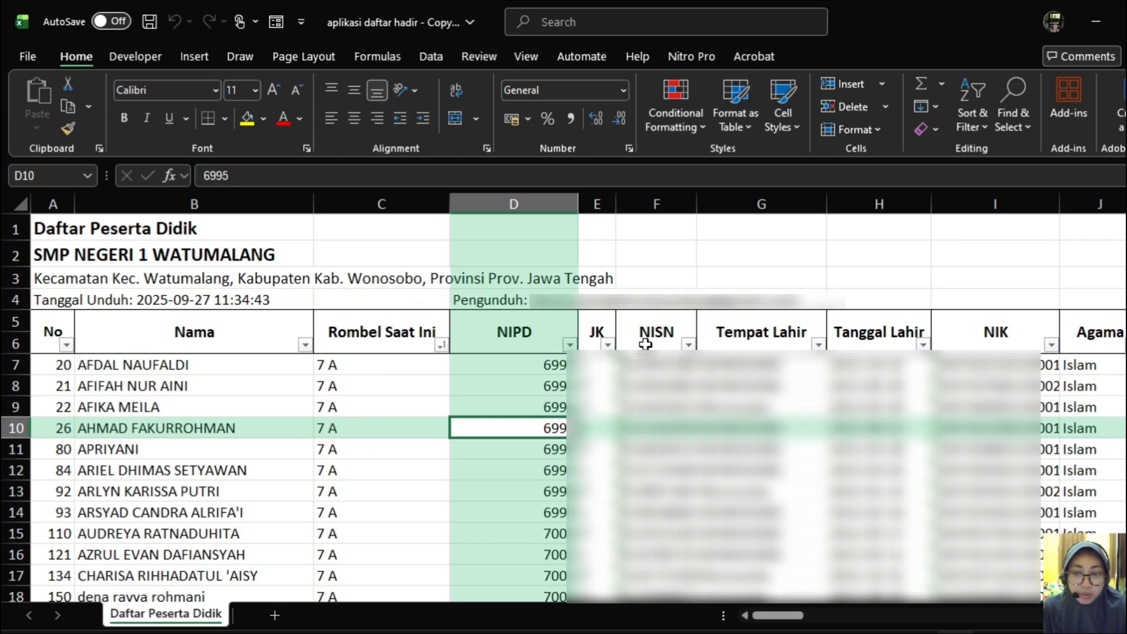
click(54, 231)
click(117, 230)
click(54, 229)
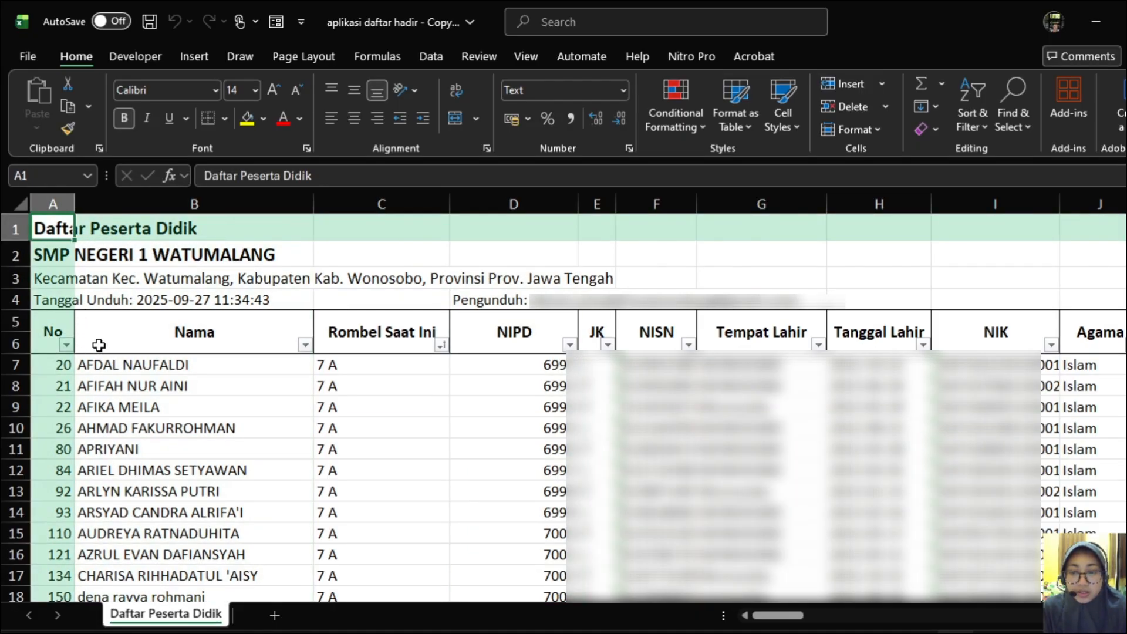
Step: Review the student data's column headings No, Nama, Rombel Saat Ini, NIPD, JK and NISN
click(118, 339)
click(50, 329)
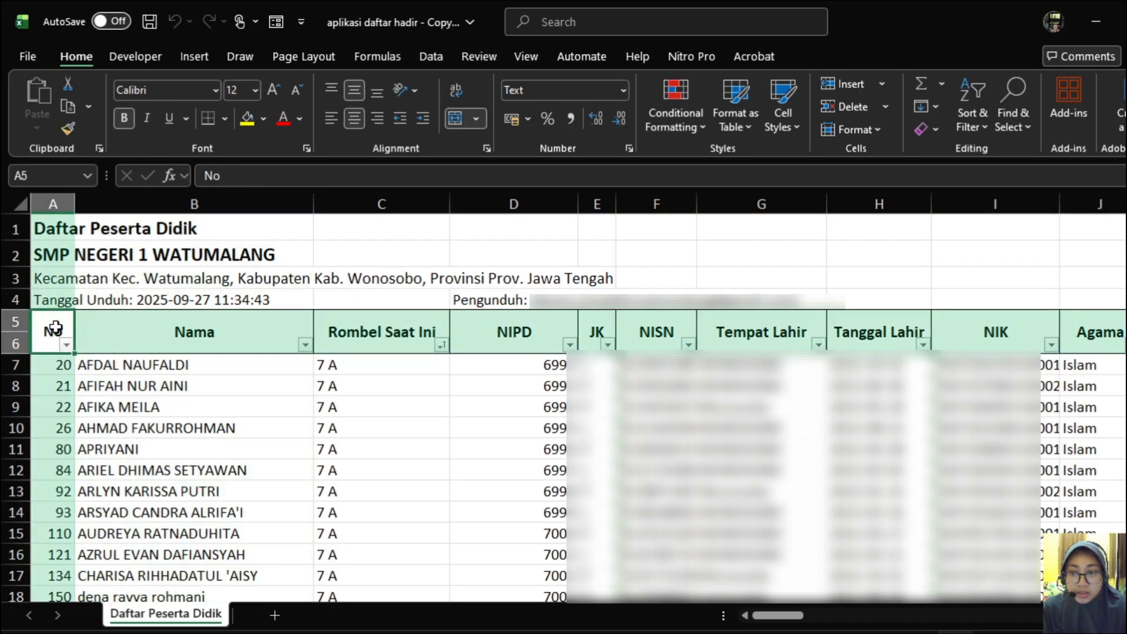
click(164, 325)
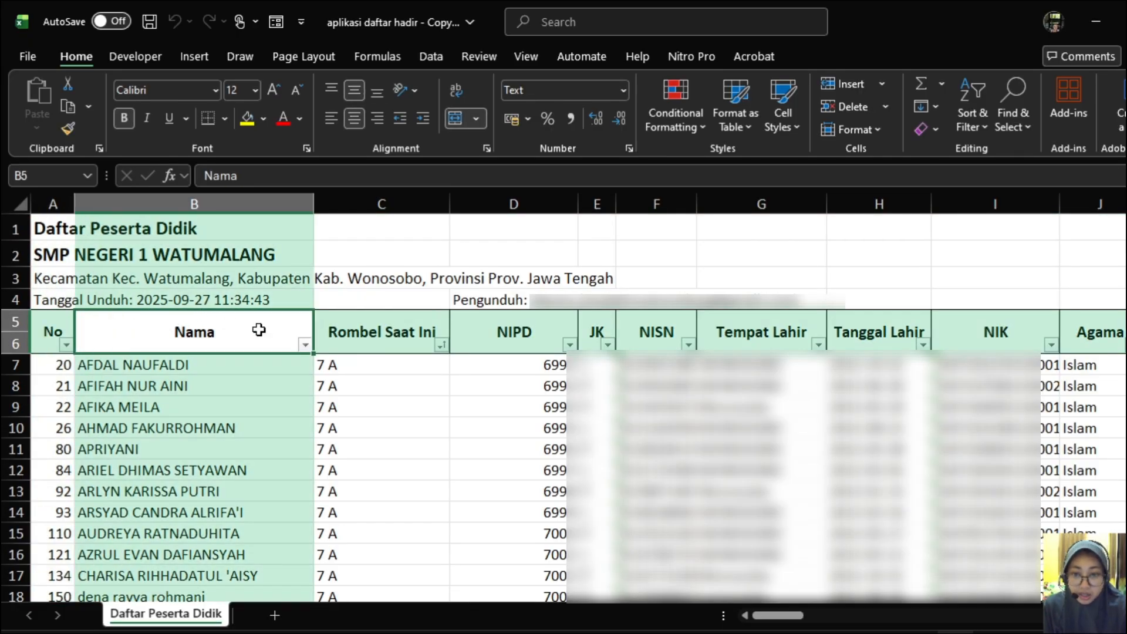
click(395, 324)
click(513, 339)
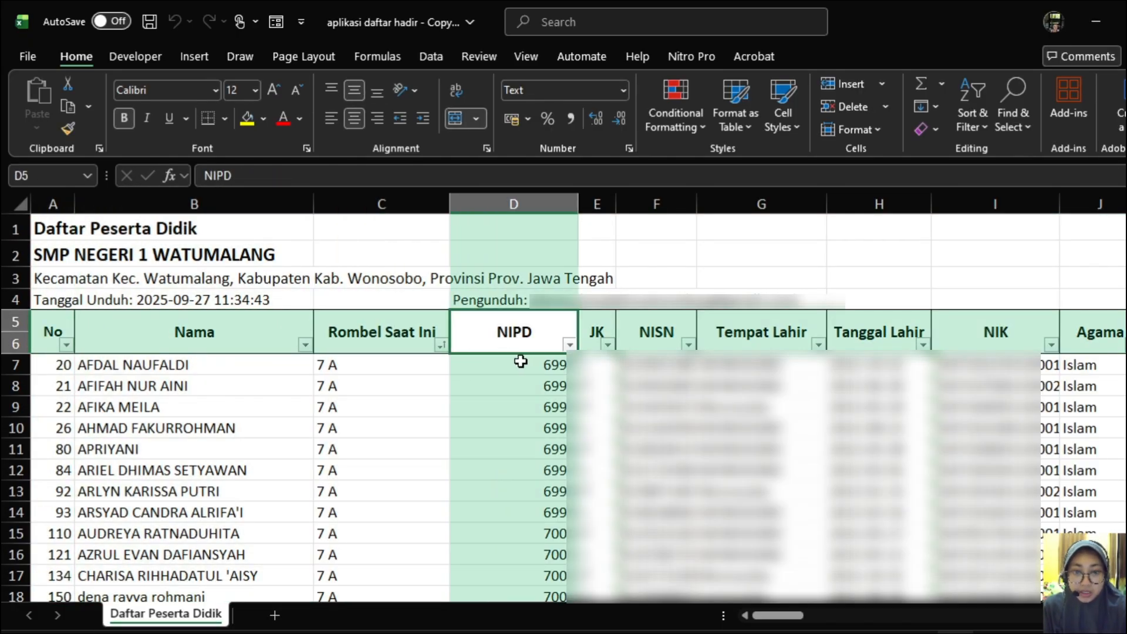
click(598, 345)
click(658, 345)
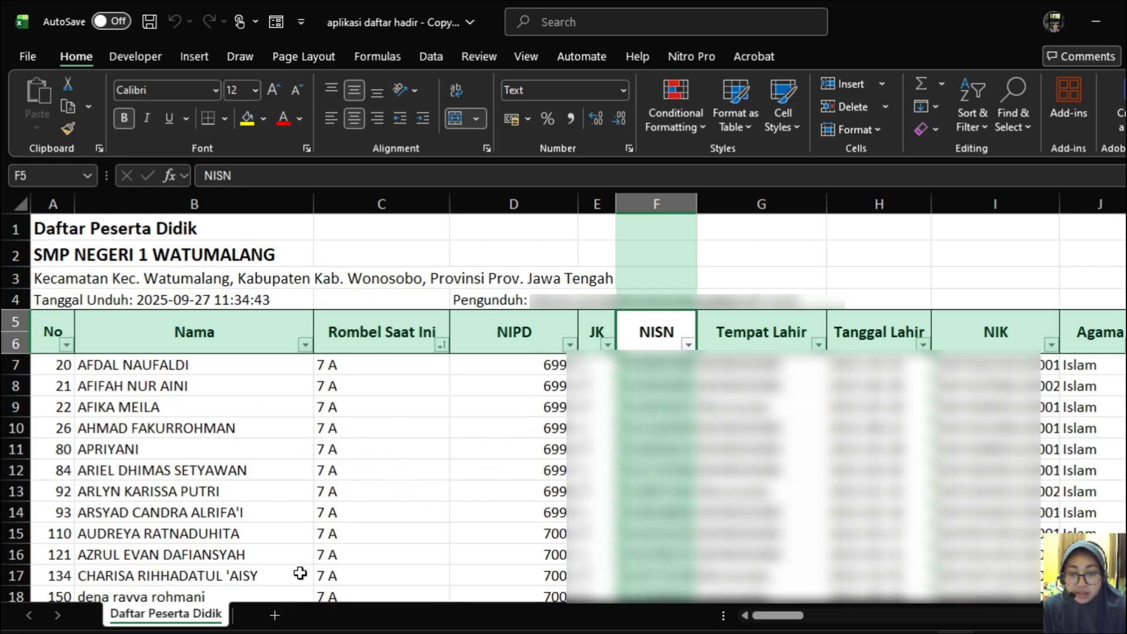
Step: Add a new worksheet after Daftar Peserta Didik and rename it bantu
click(278, 613)
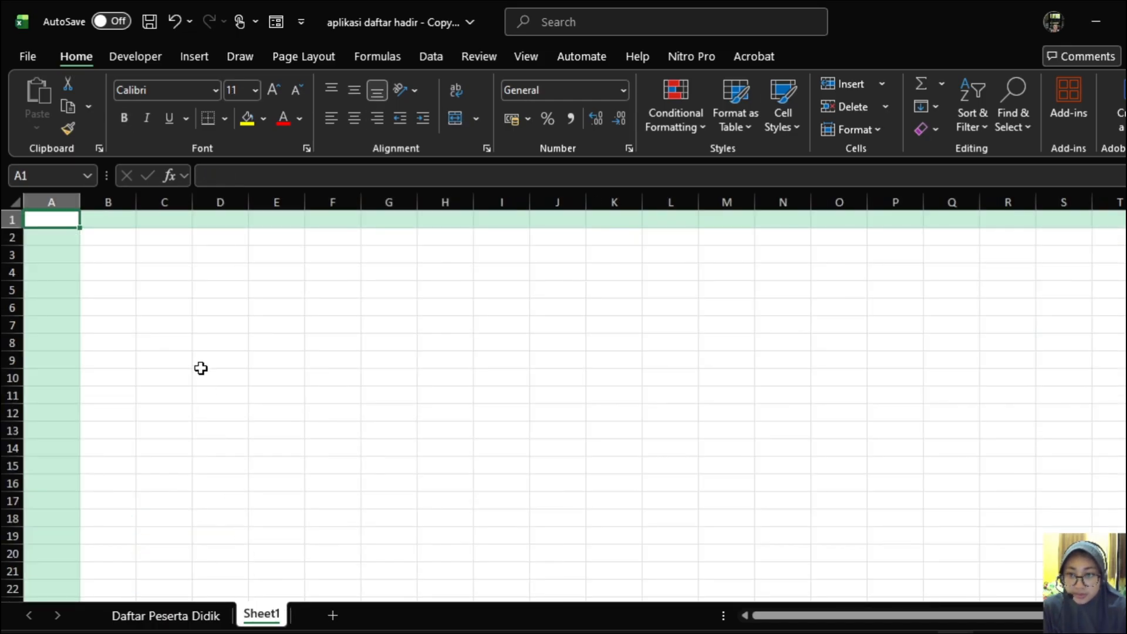
right_click(268, 620)
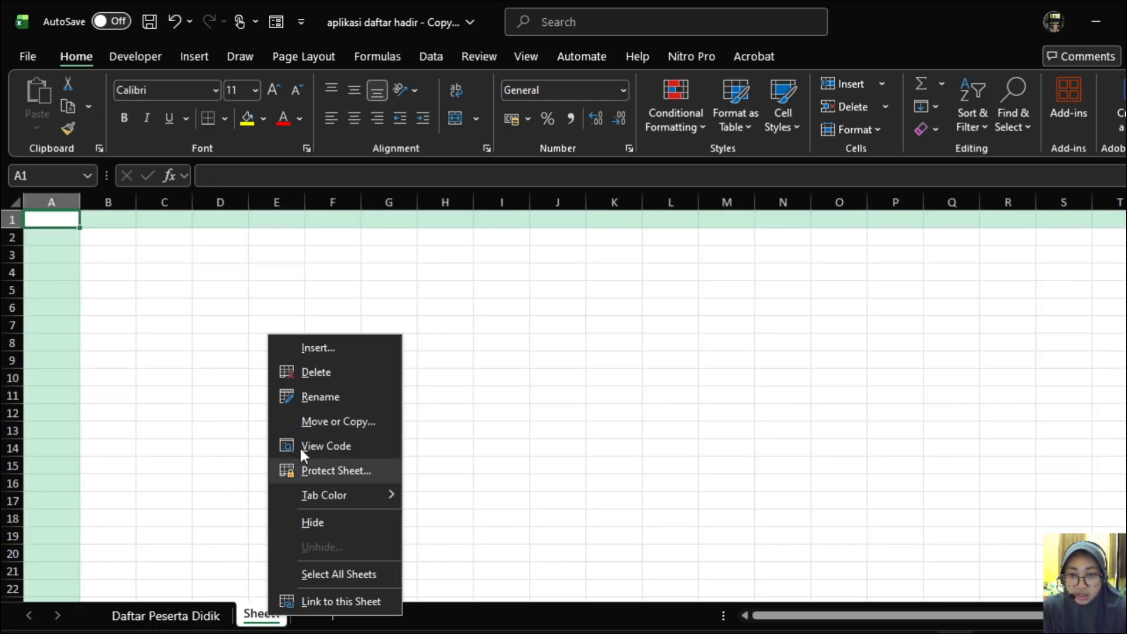
click(306, 401)
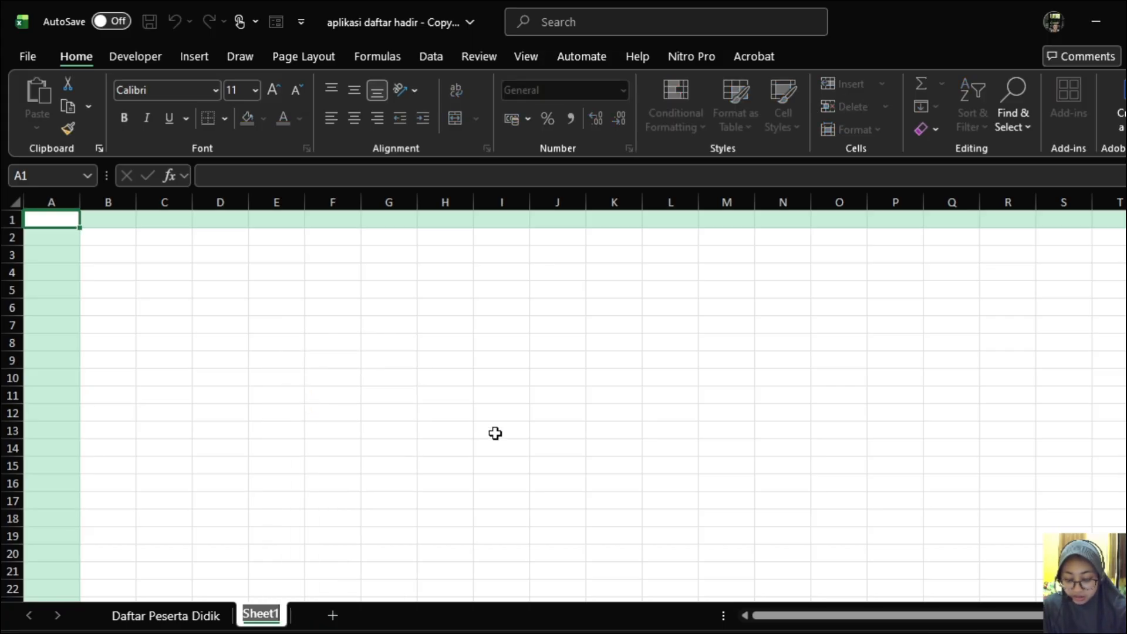
text(bantu)
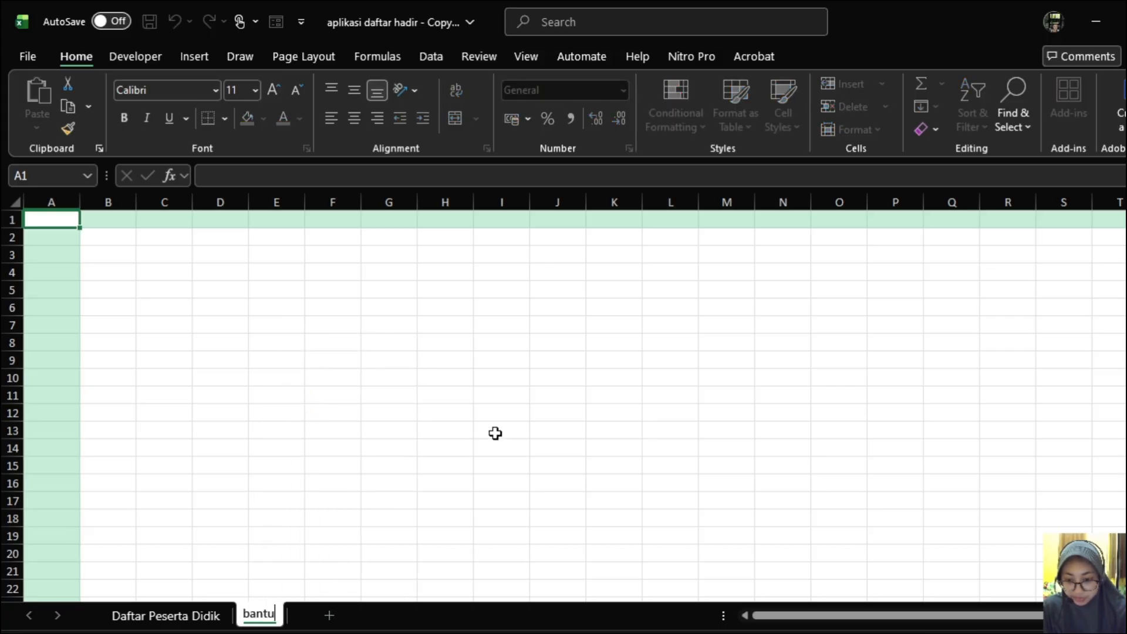
key(Return)
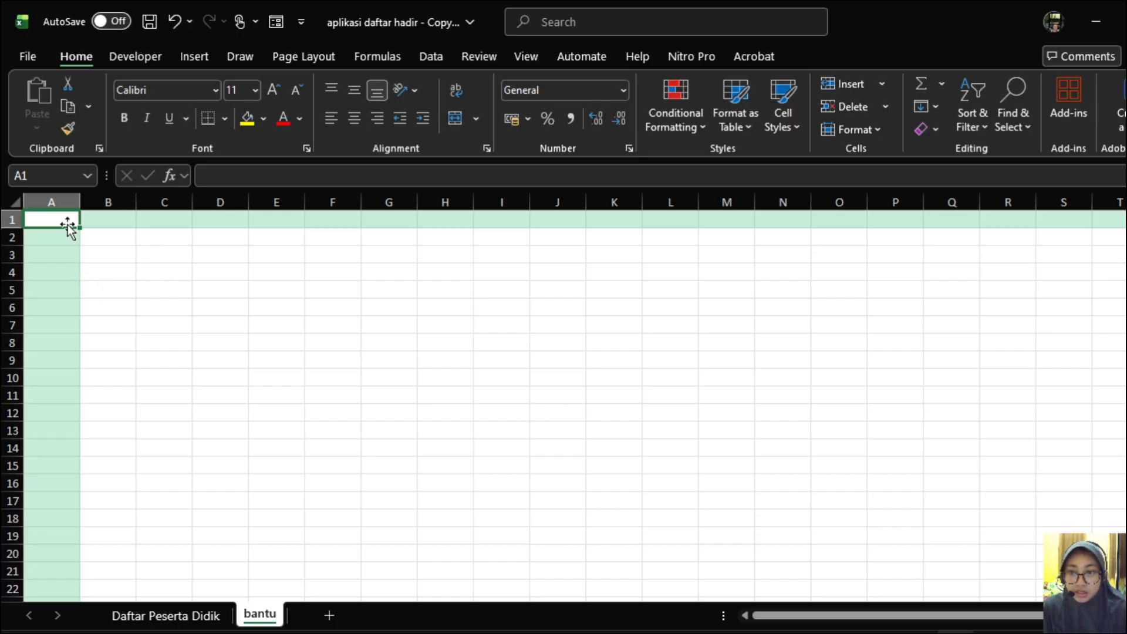
Step: Enter the heading "Kelas:" in cell A1 of the bantu sheet
click(105, 219)
click(70, 215)
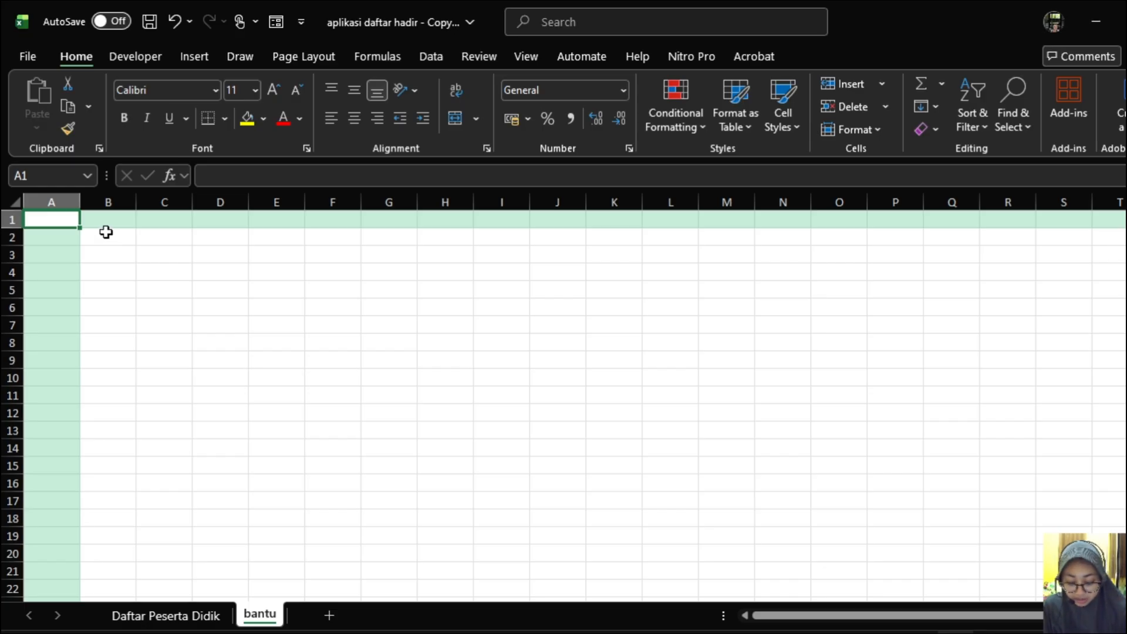
text(Kelas:)
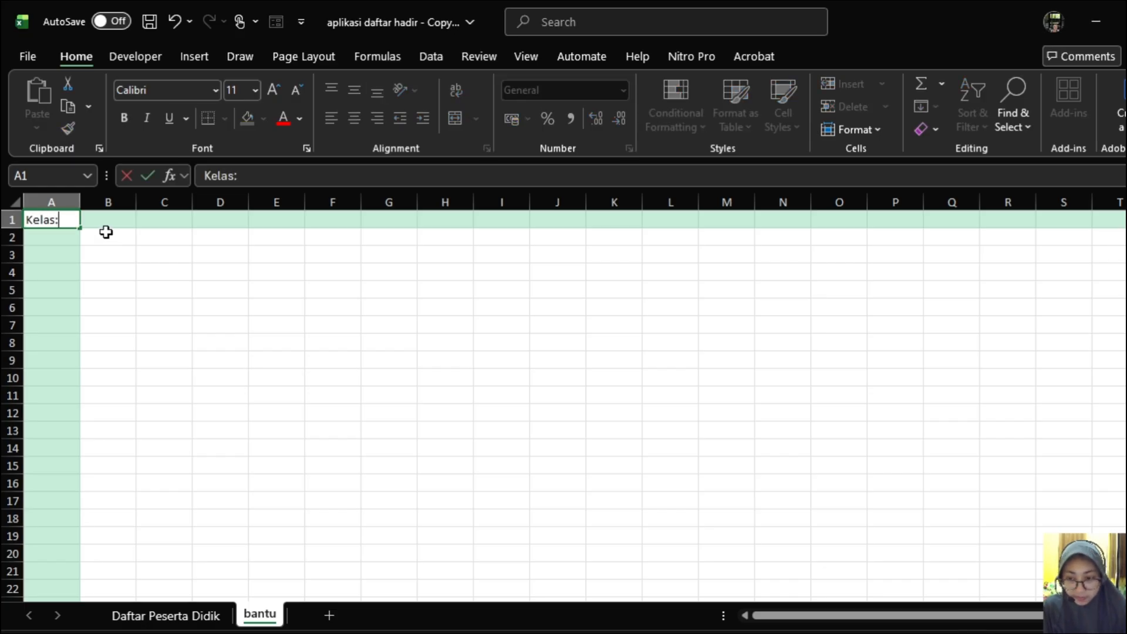
key(Return)
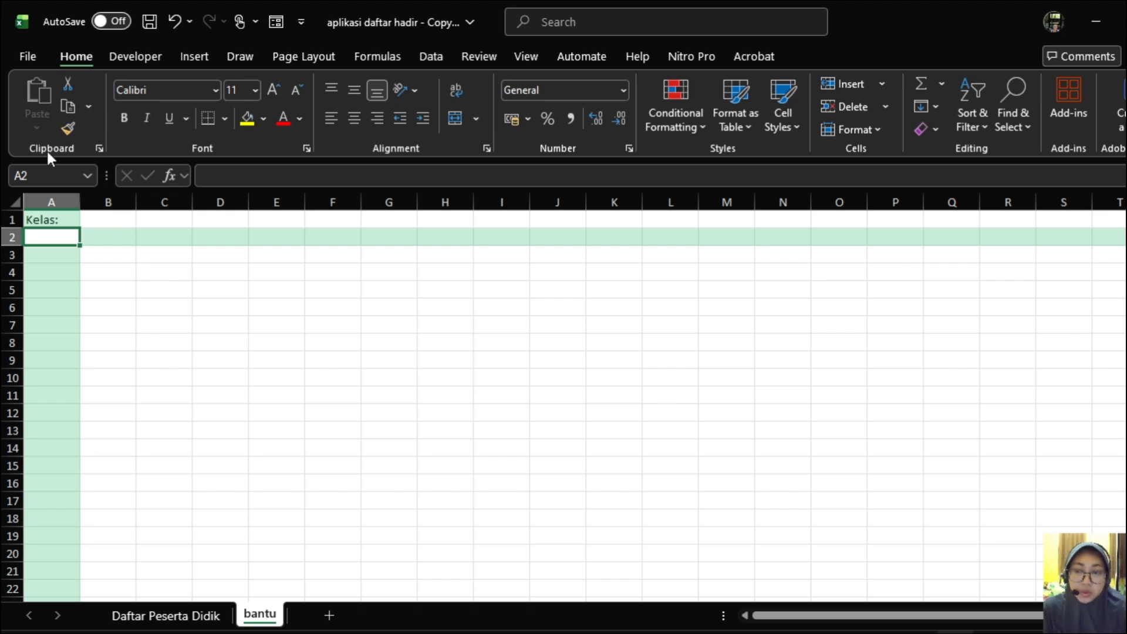
Step: In A2 of the bantu sheet, list the distinct classes with =UNIQUE('Daftar Peserta Didik'!C7:C564)
click(242, 176)
text(=unique)
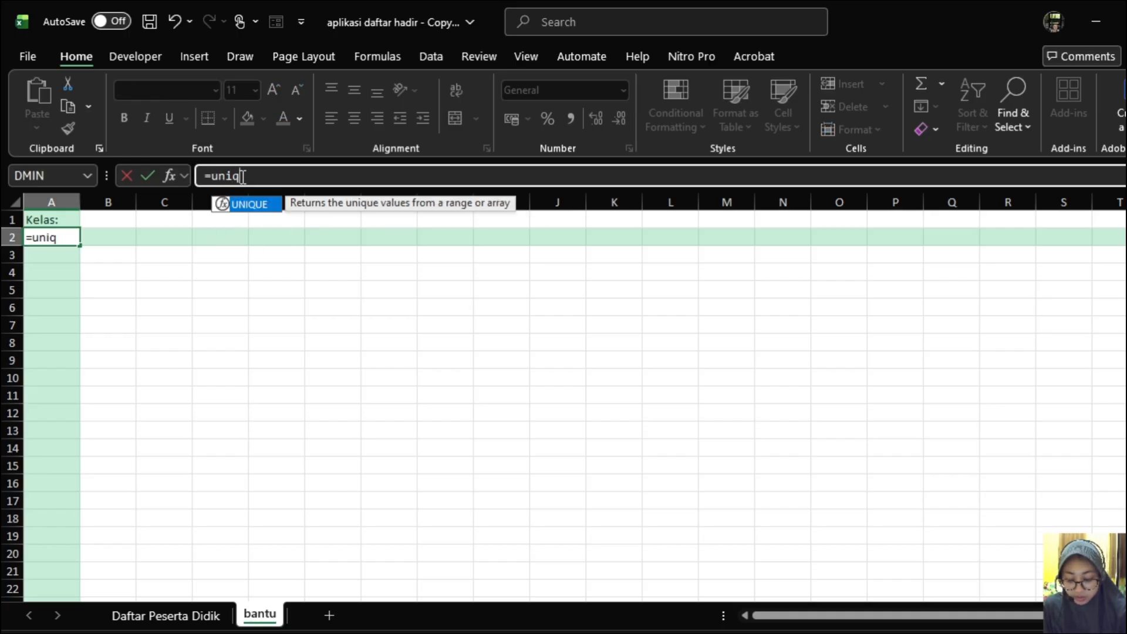
click(262, 211)
double_click(261, 211)
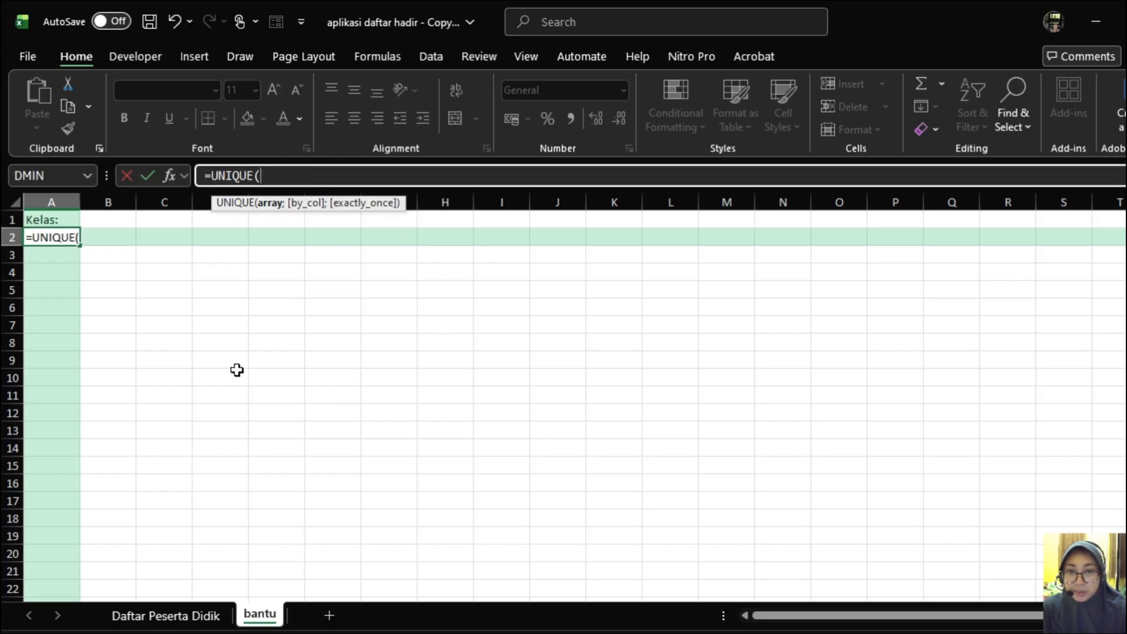
click(145, 616)
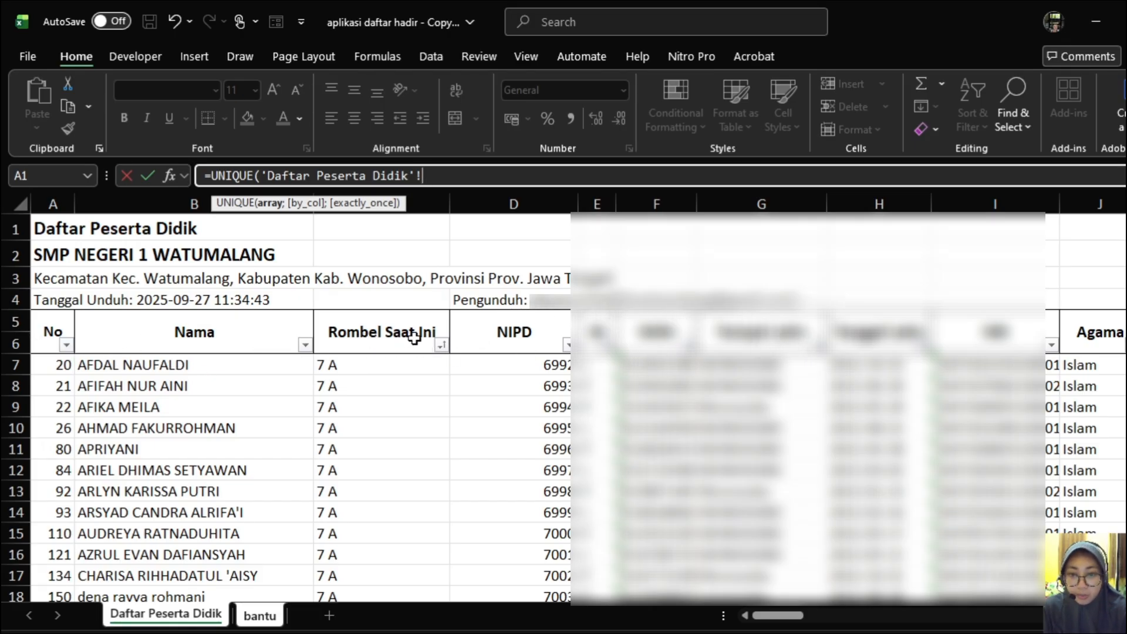
click(347, 364)
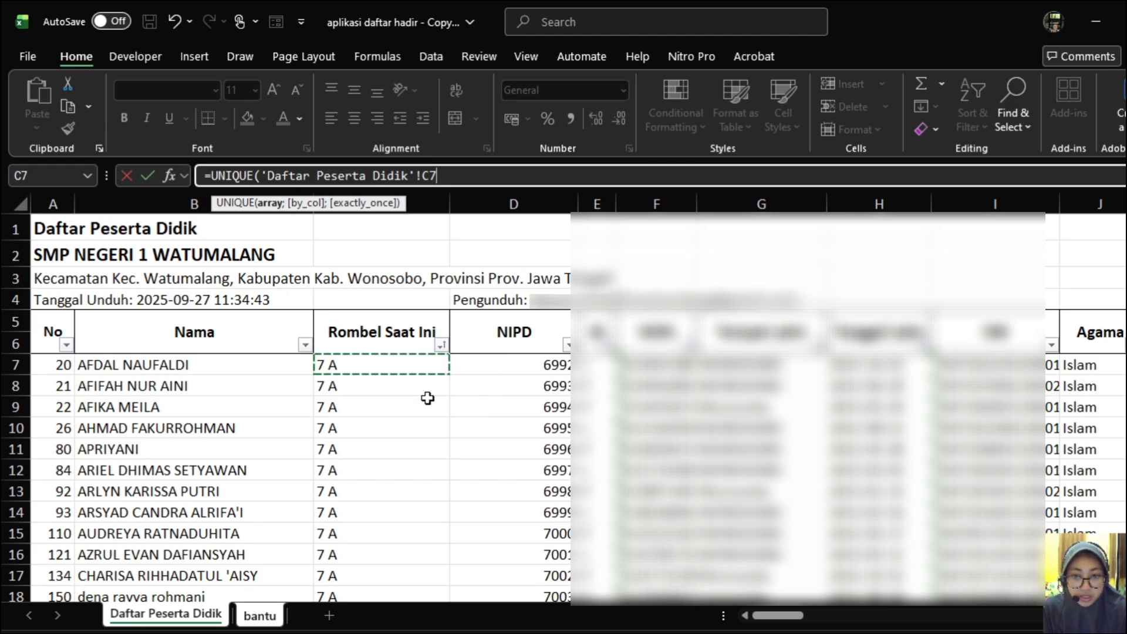
scroll(427, 398, down, 20)
scroll(428, 398, down, 20)
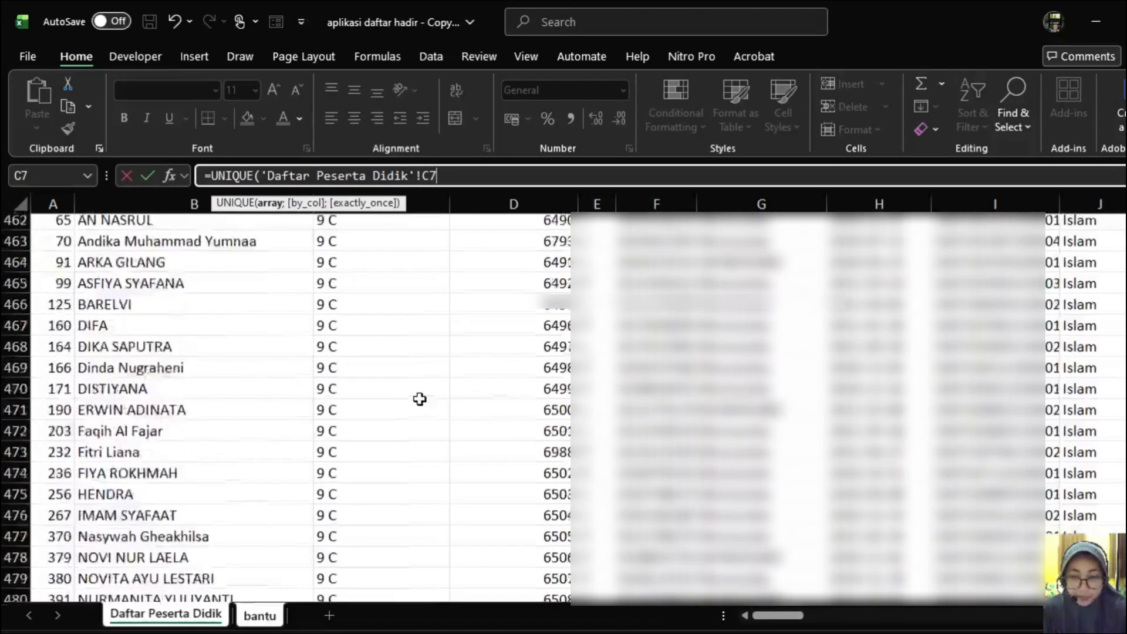
scroll(420, 399, up, 13)
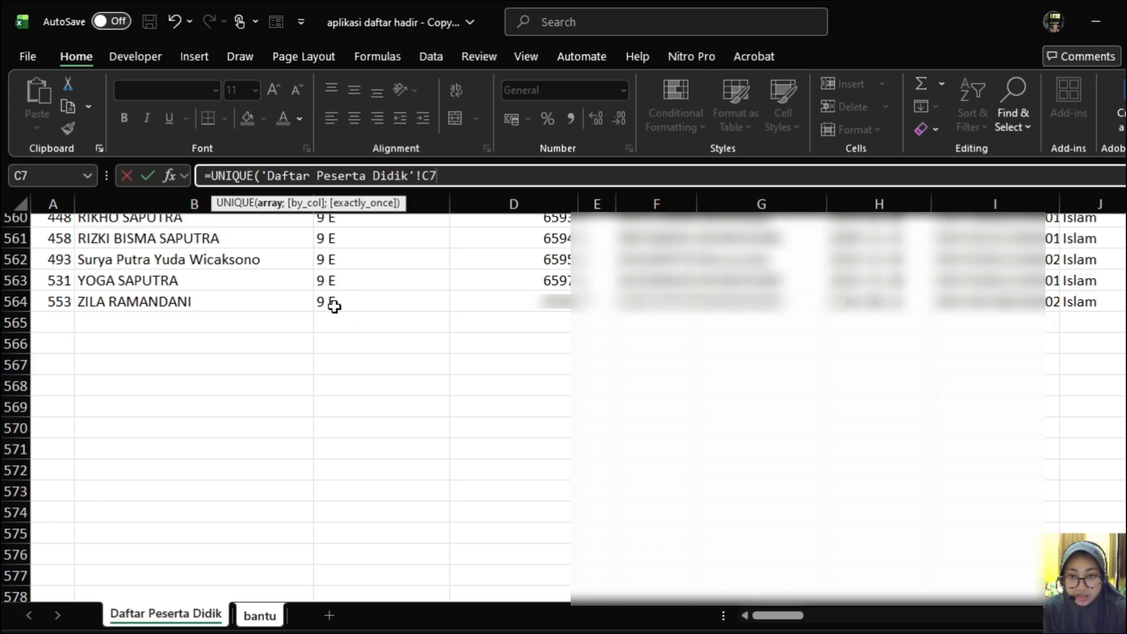
shift+click(391, 305)
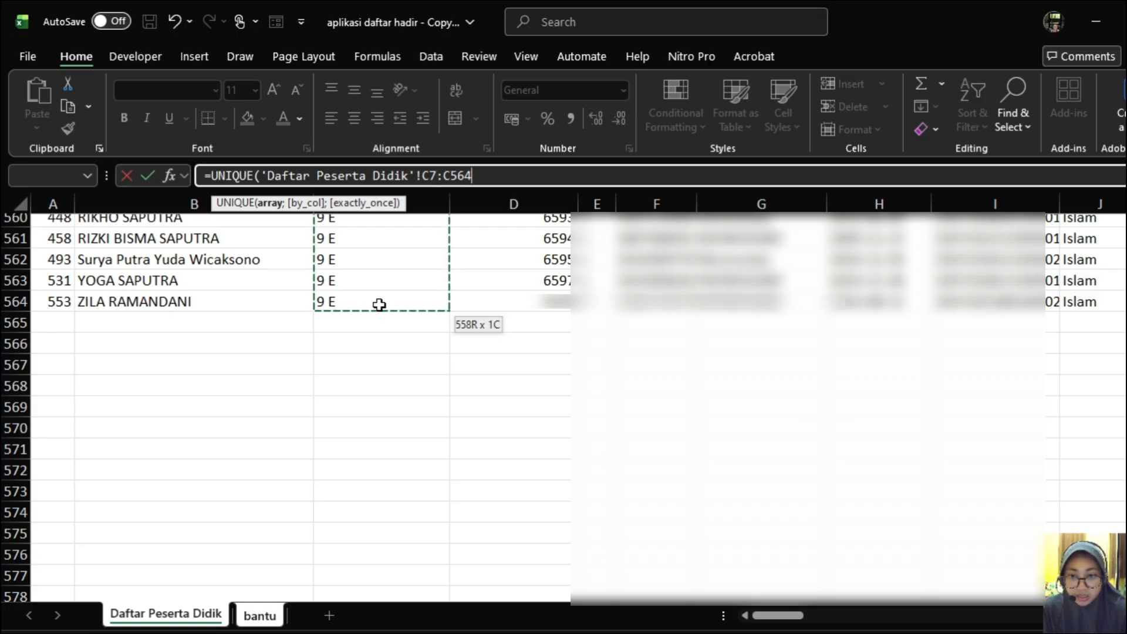
scroll(415, 306, up, 7)
scroll(414, 307, up, 20)
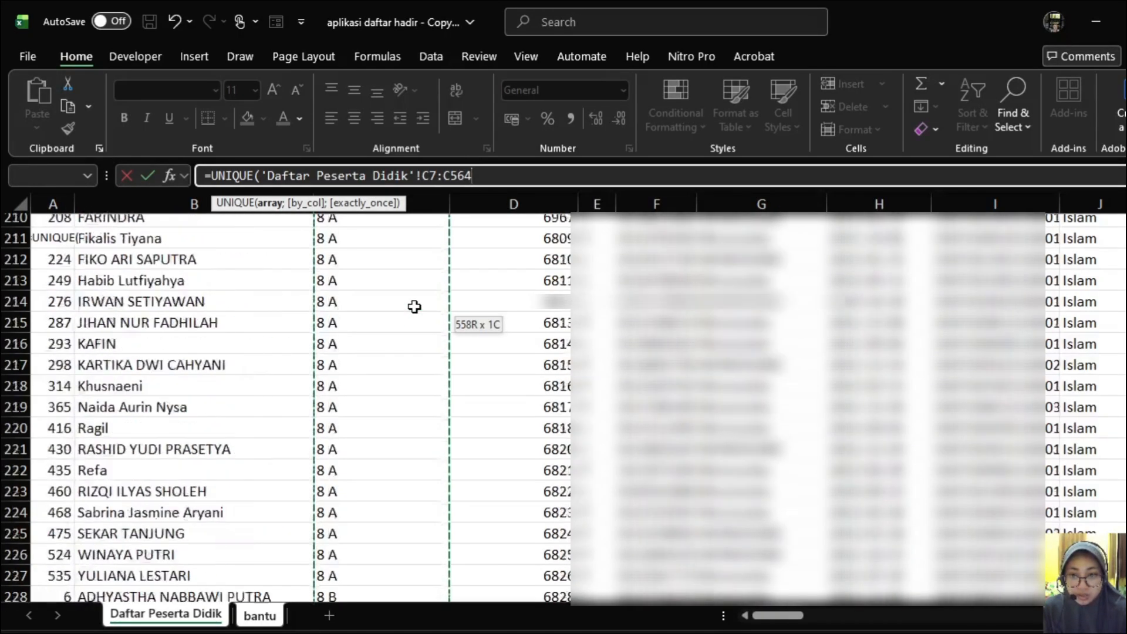
scroll(414, 306, up, 20)
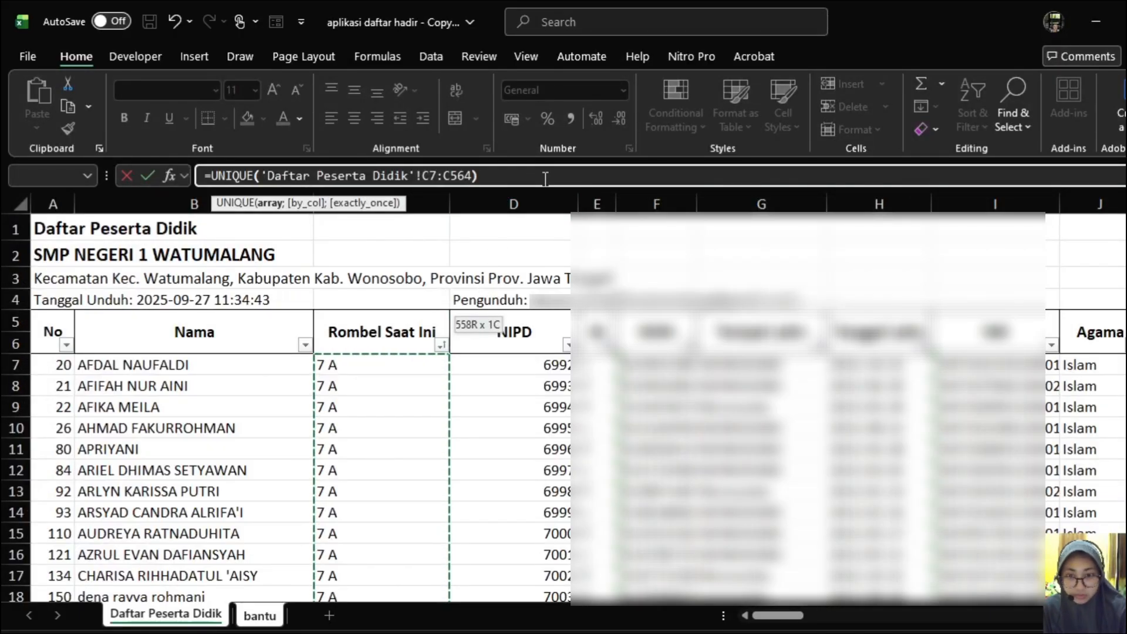
text())
key(Return)
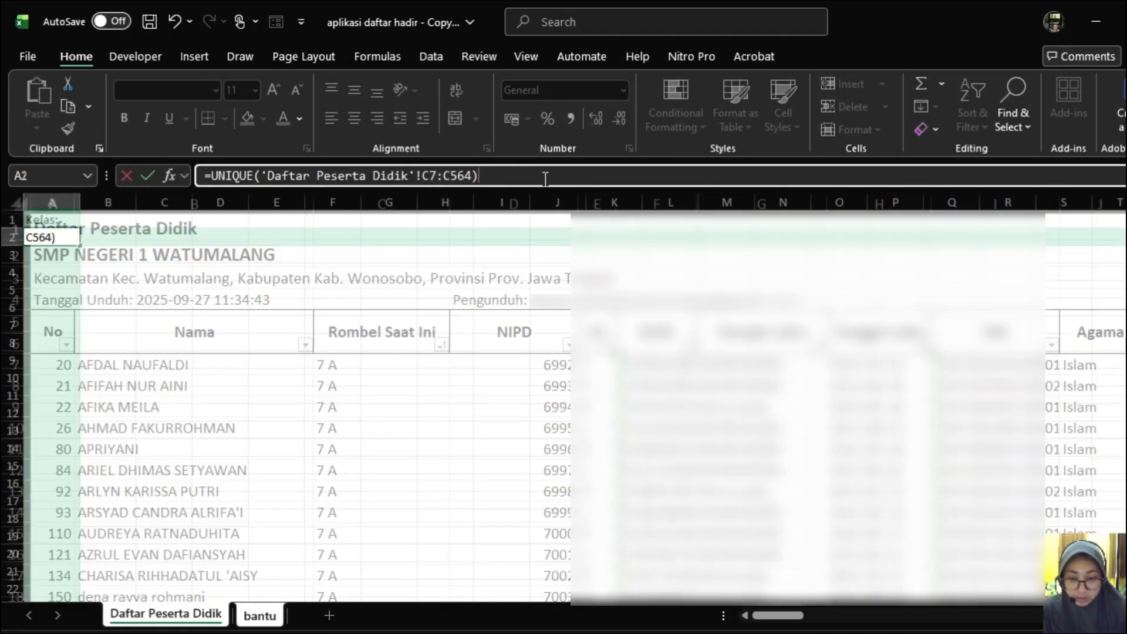
Step: Review the class list in column A of the bantu sheet, going through the grade 7, 8 and 9 classes
click(119, 235)
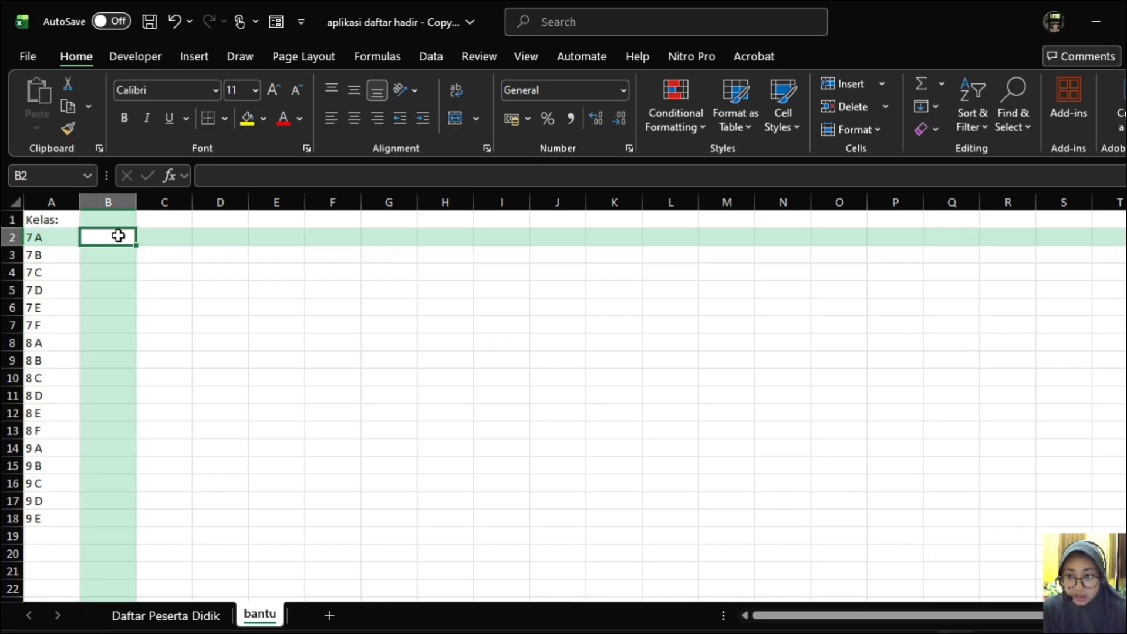
click(57, 243)
click(62, 273)
click(65, 340)
click(63, 428)
click(63, 481)
click(61, 431)
click(58, 362)
click(57, 345)
click(63, 257)
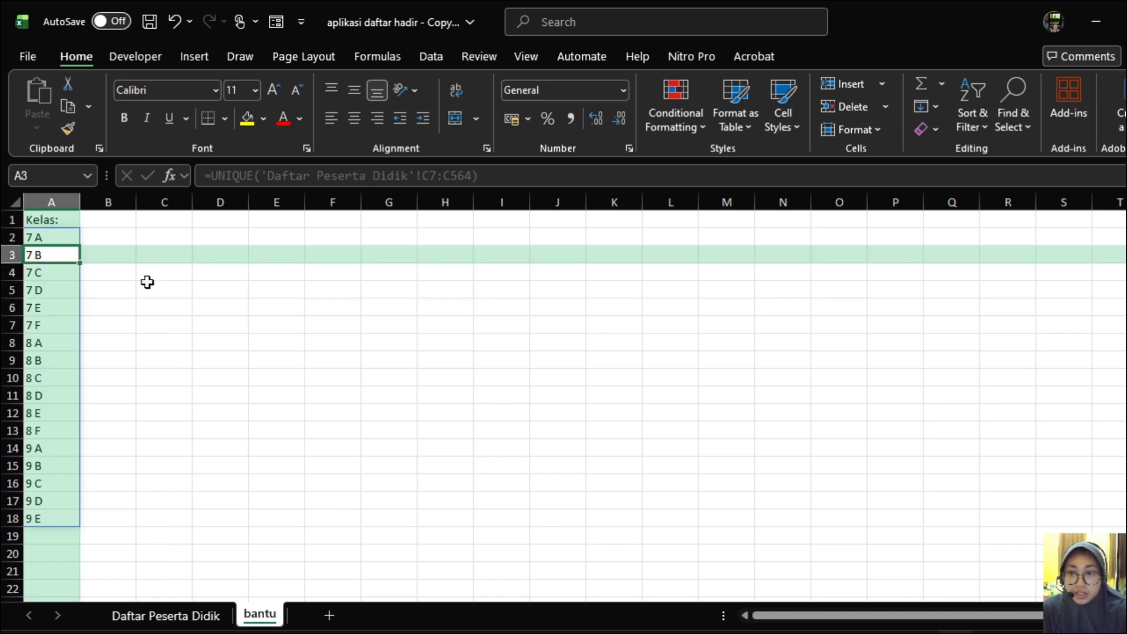
click(121, 245)
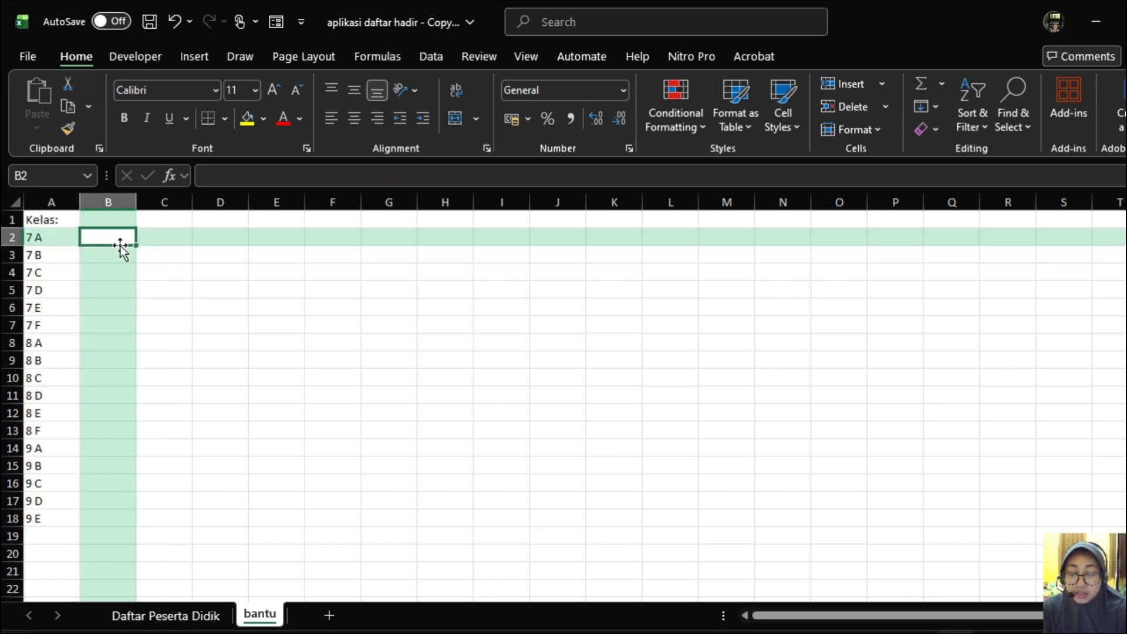
click(61, 220)
click(58, 236)
click(60, 325)
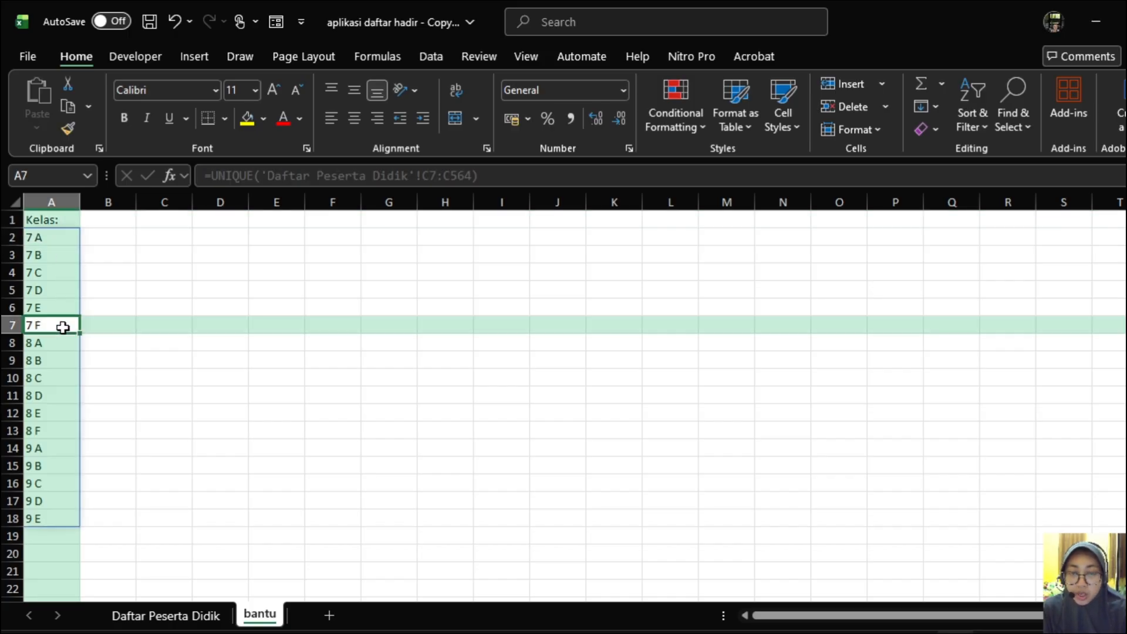
click(55, 346)
click(52, 432)
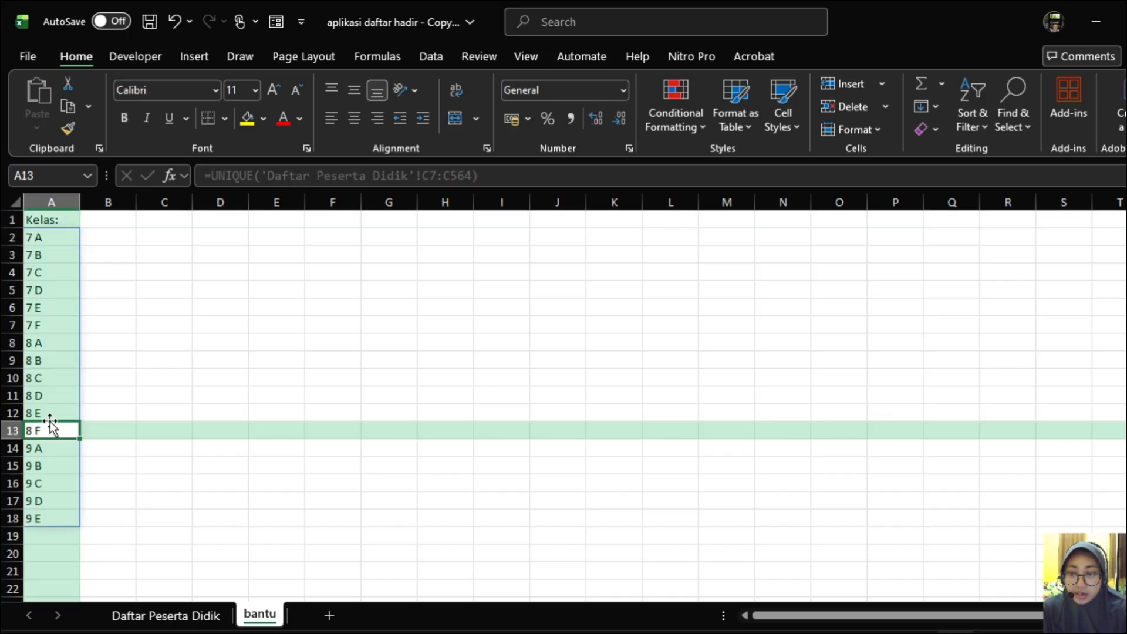
click(59, 450)
click(66, 519)
click(153, 430)
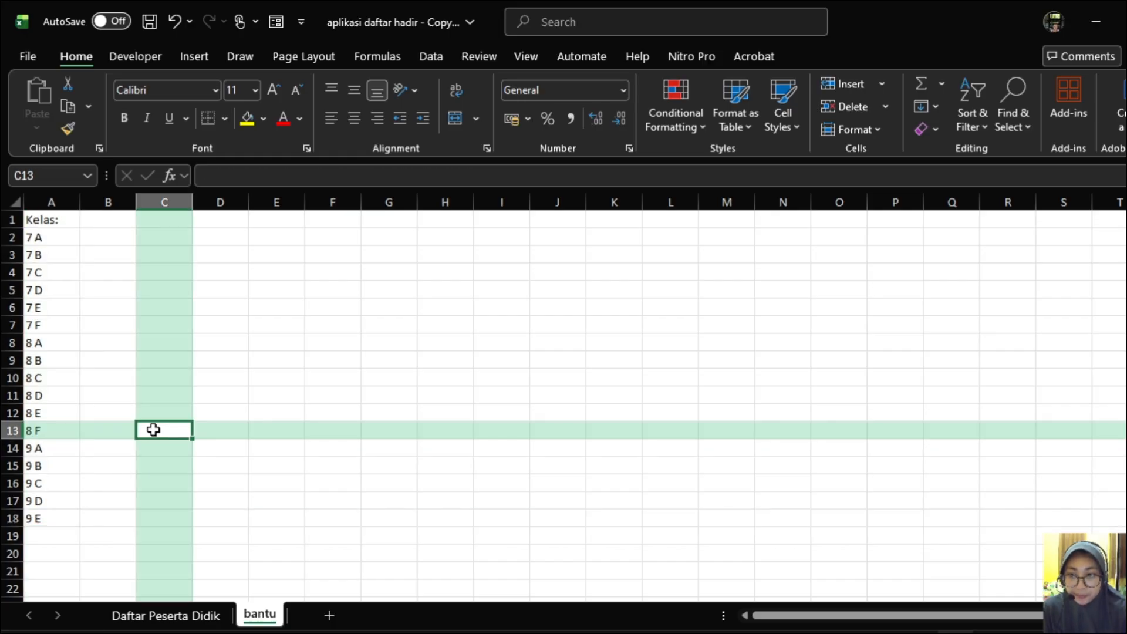
click(109, 237)
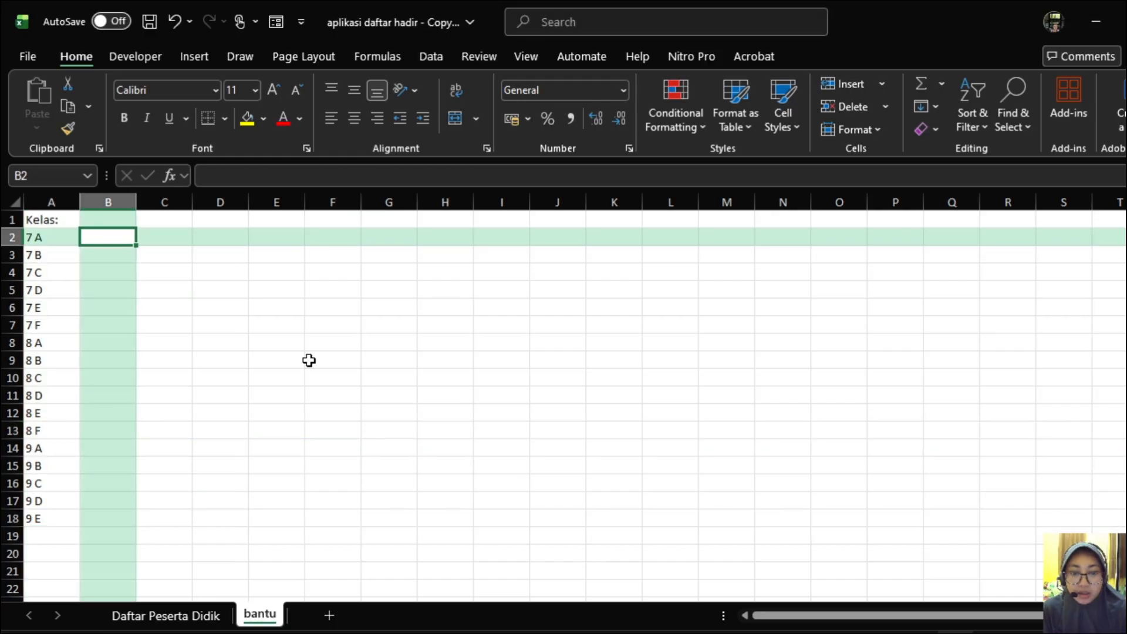
click(55, 234)
click(60, 357)
click(114, 360)
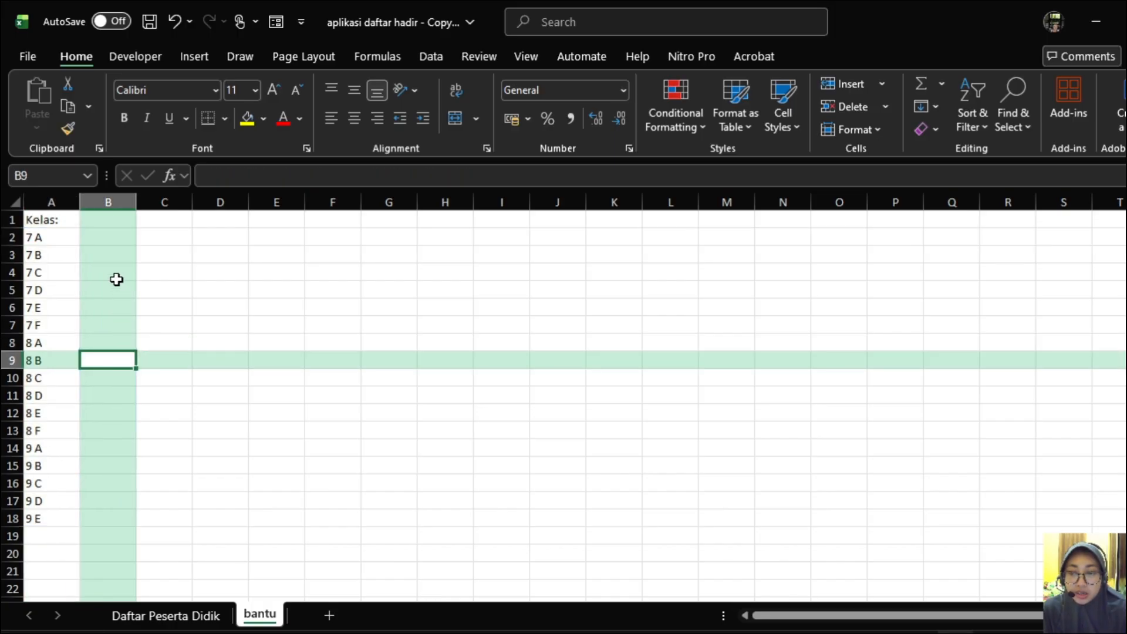
click(110, 255)
Step: Add another worksheet after bantu and rename it Daftar Hadir
click(331, 612)
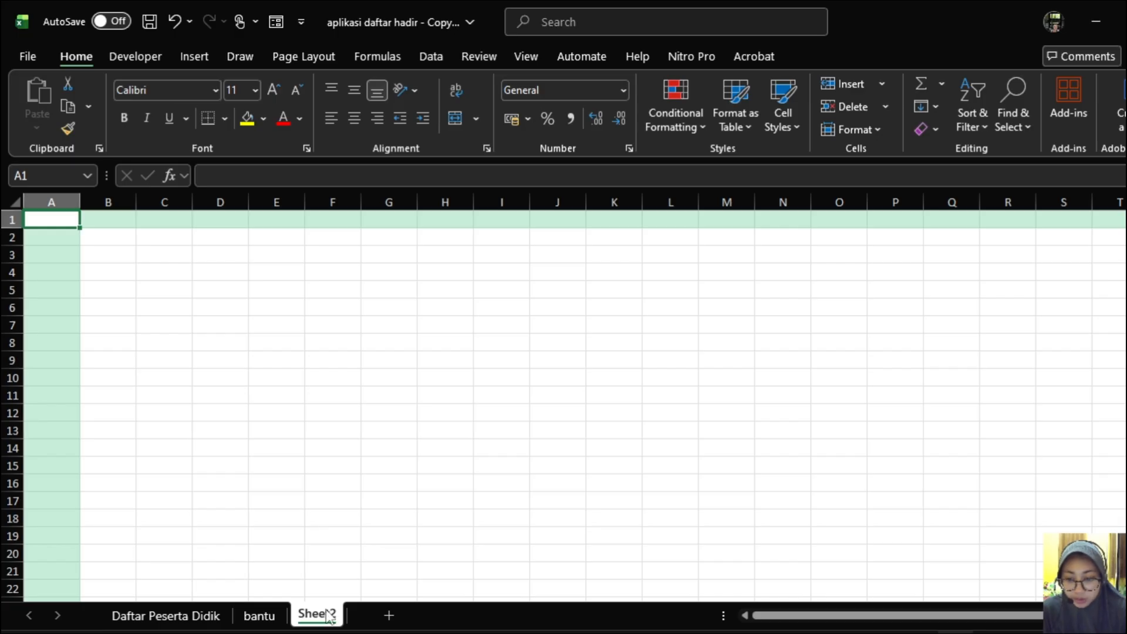
right_click(327, 620)
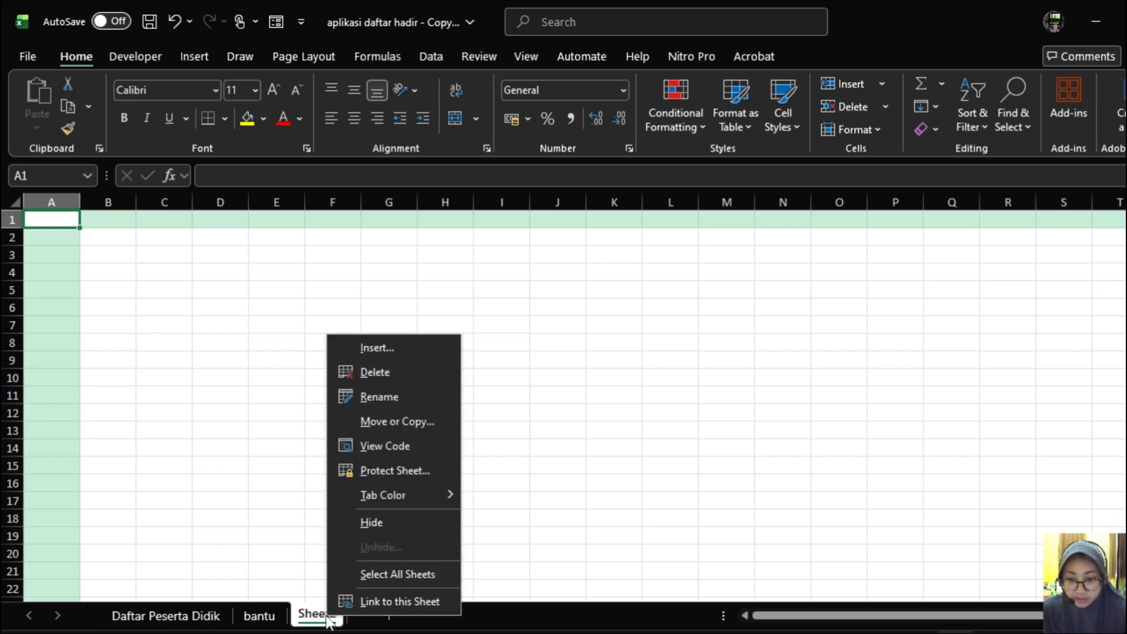
click(379, 400)
text(Daft)
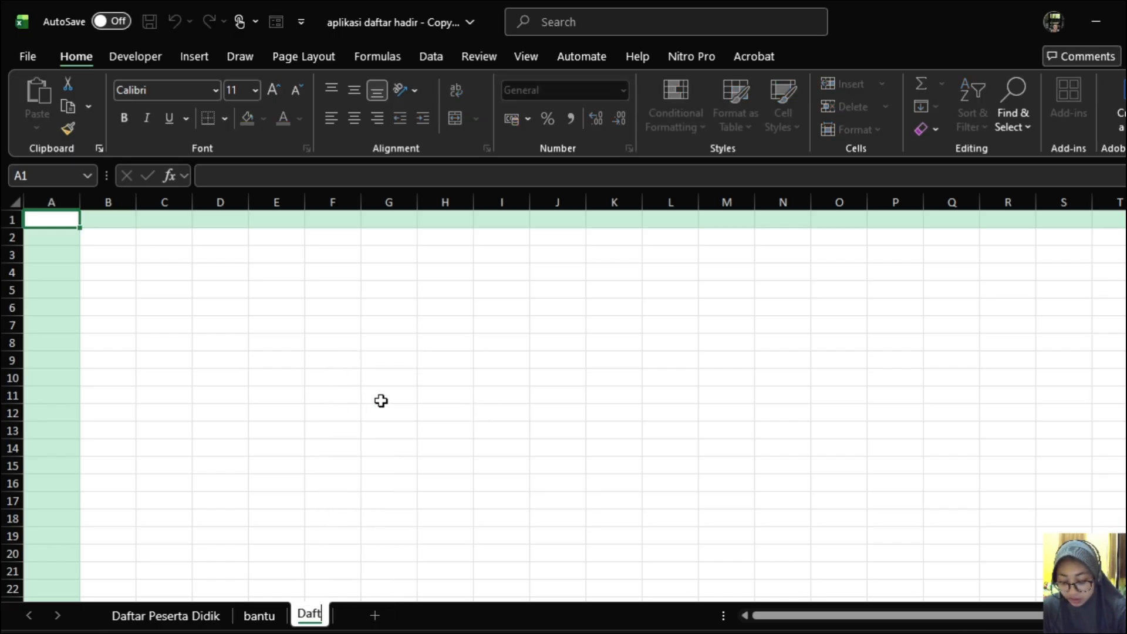
text(ar Hadir)
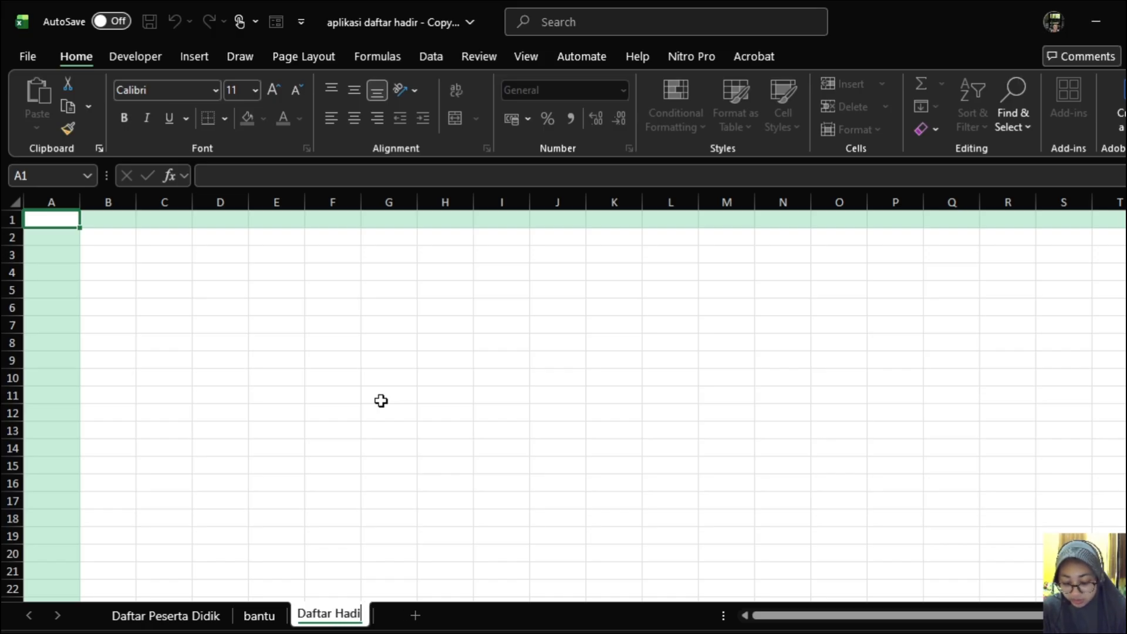
key(Return)
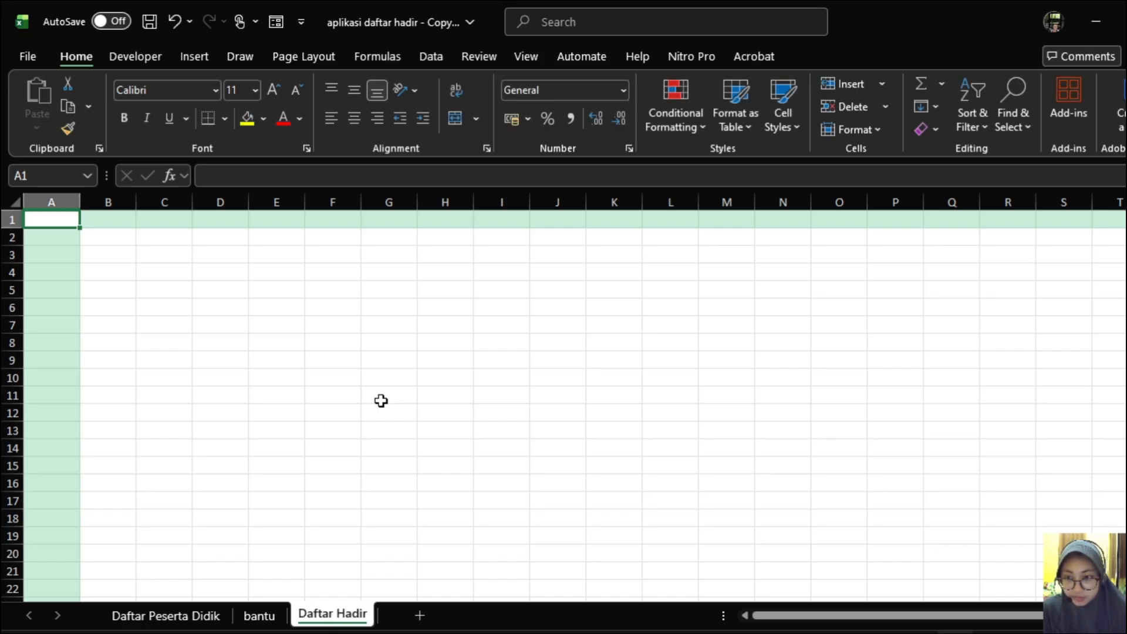
click(265, 327)
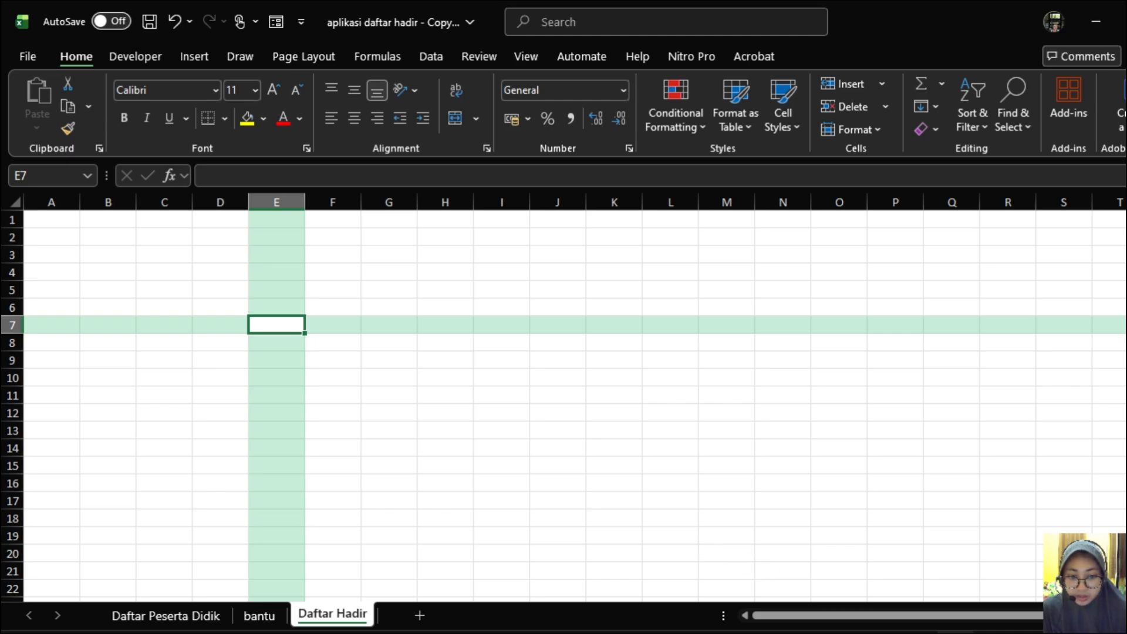
Step: Switch to the finished "aplikasi daftar hadir" workbook and examine the DafDir ASTS 2 sheet's letterhead, titles and table heading row 11
click(899, 586)
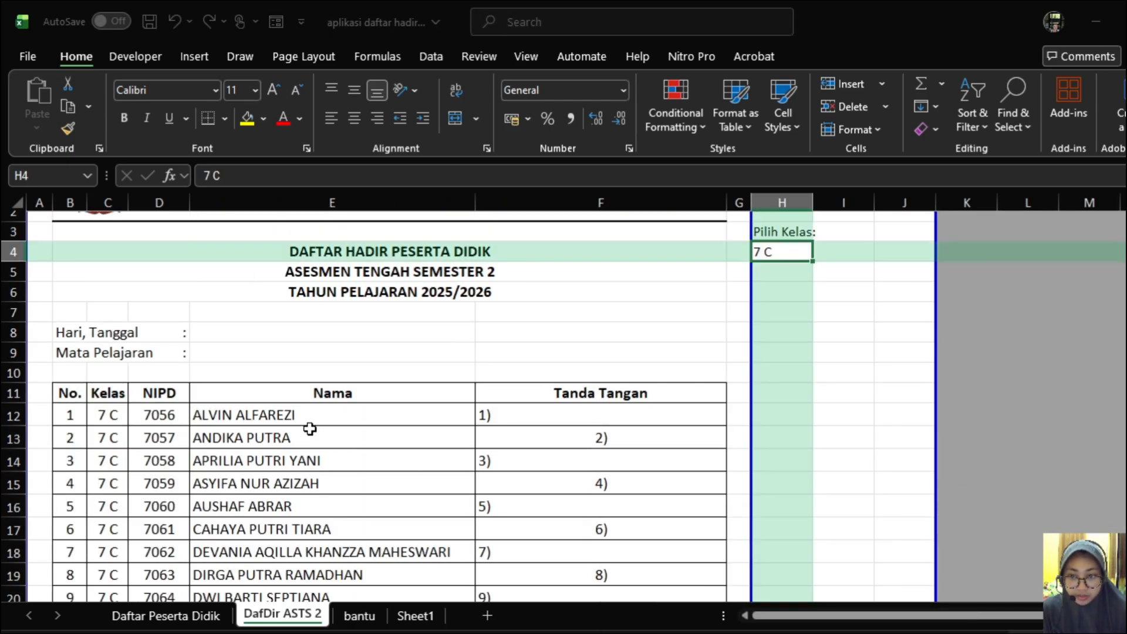
scroll(309, 428, up, 1)
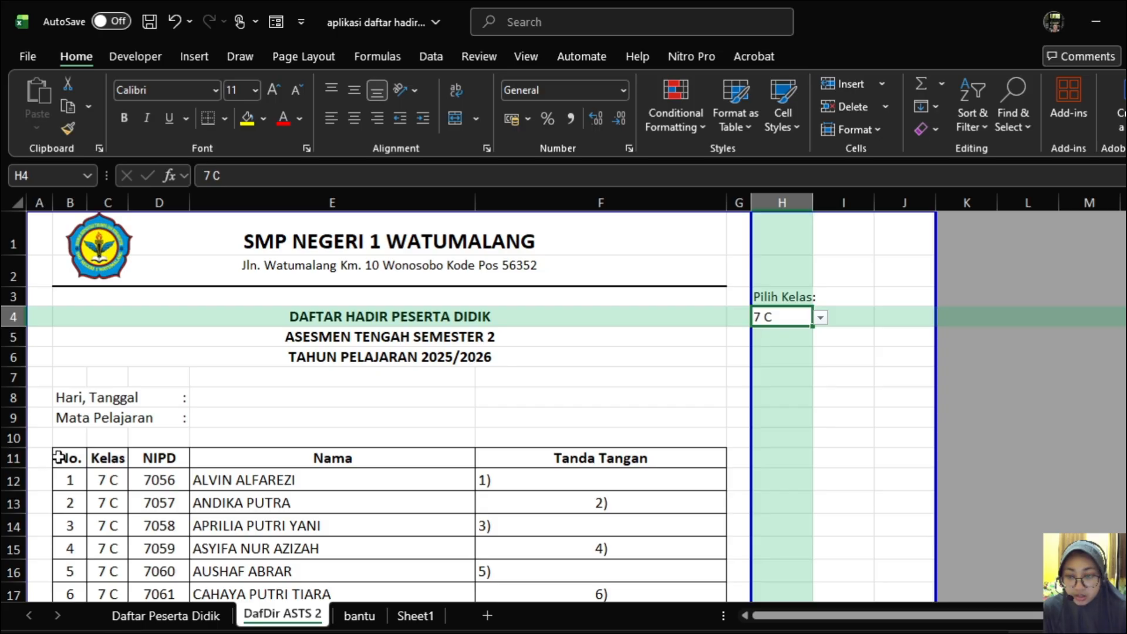
click(15, 458)
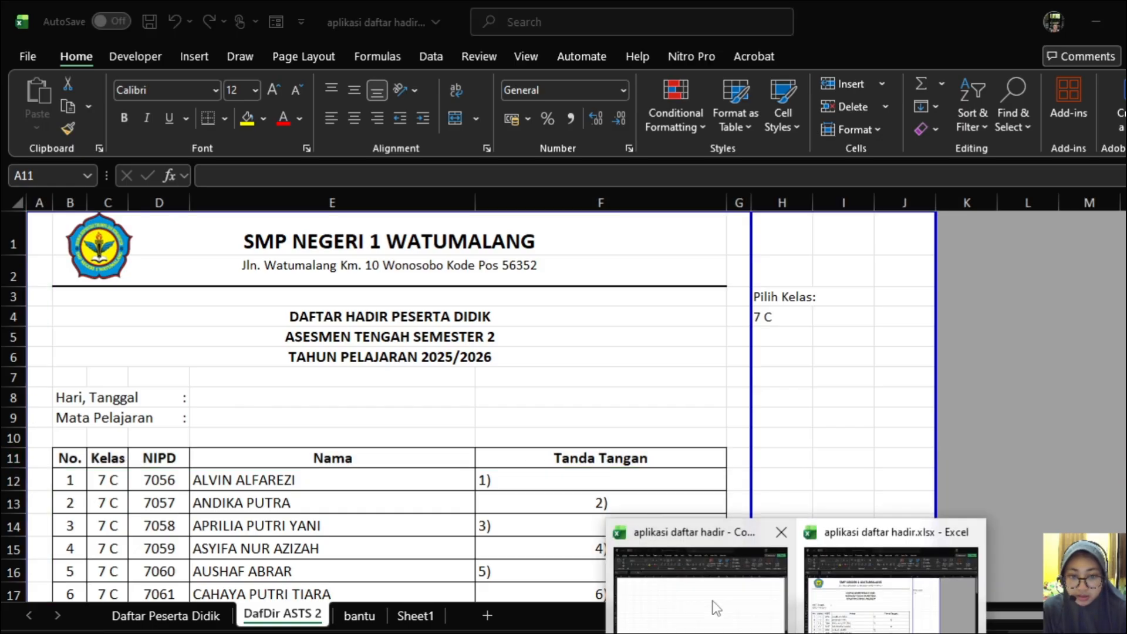
Step: Switch back to the "aplikasi daftar hadir - Copy" workbook and narrow column A on the Daftar Hadir sheet to about half its width
click(705, 593)
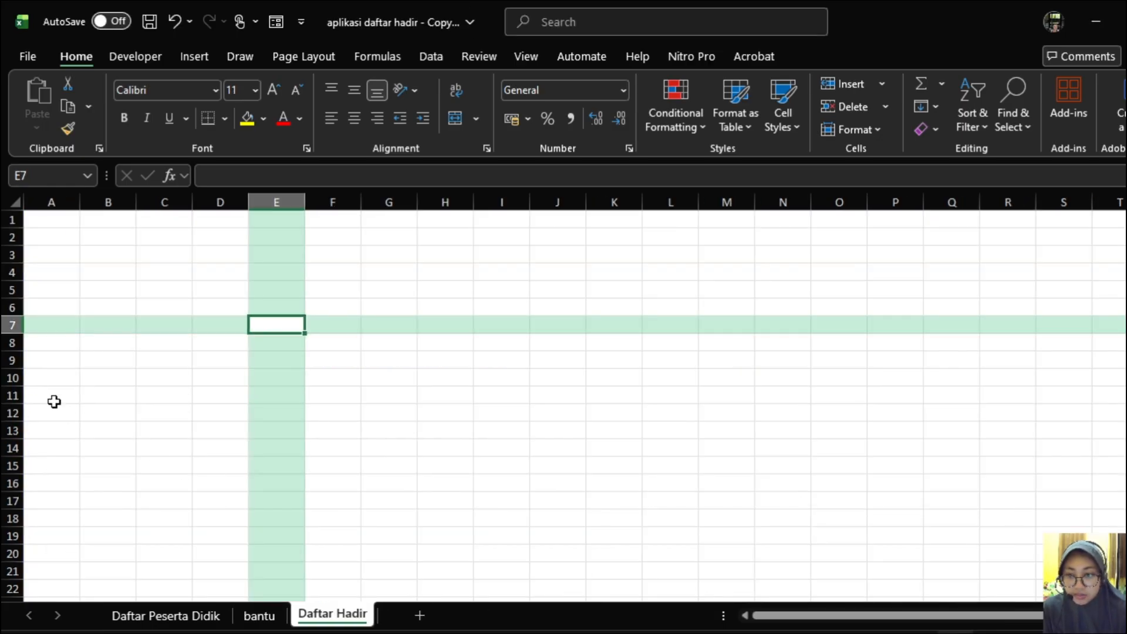
click(54, 401)
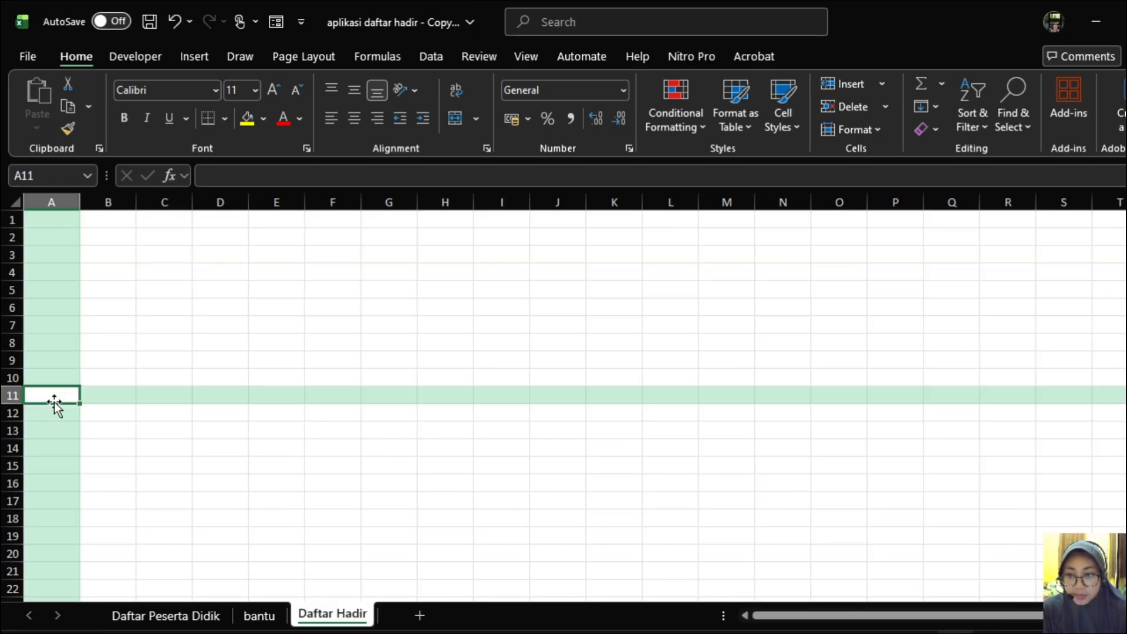
click(106, 392)
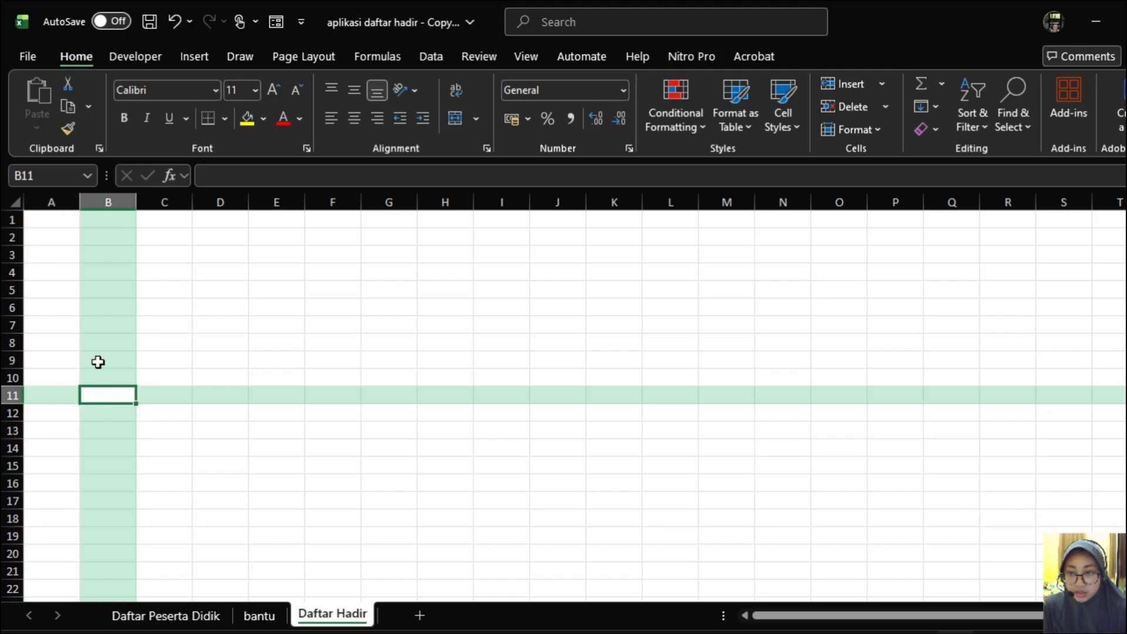
drag(80, 203, 49, 203)
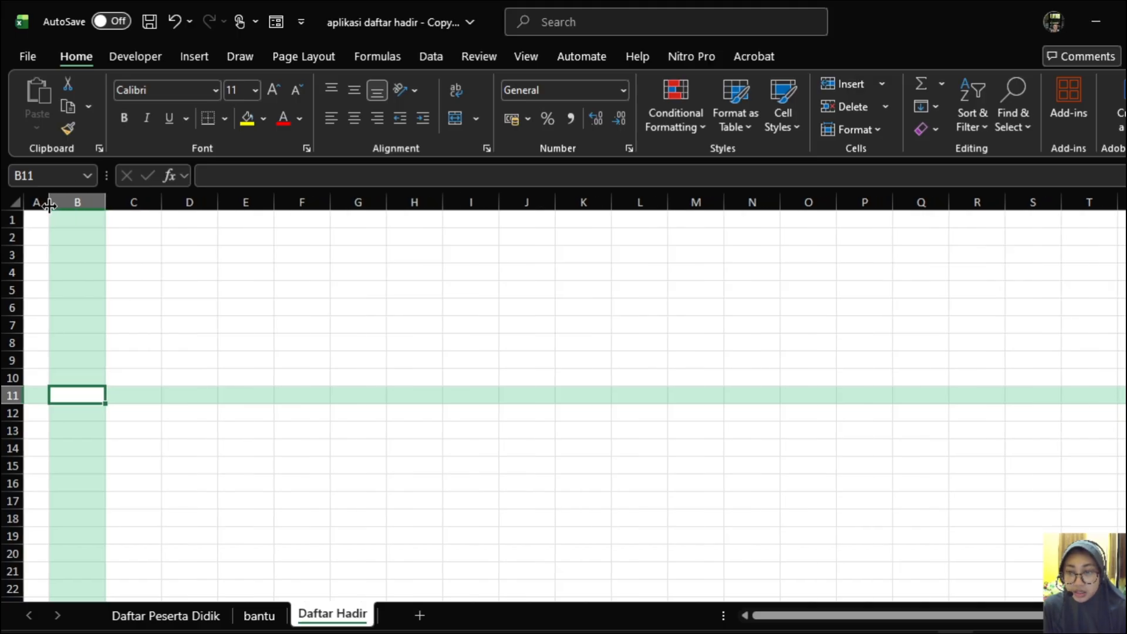
click(133, 394)
click(76, 396)
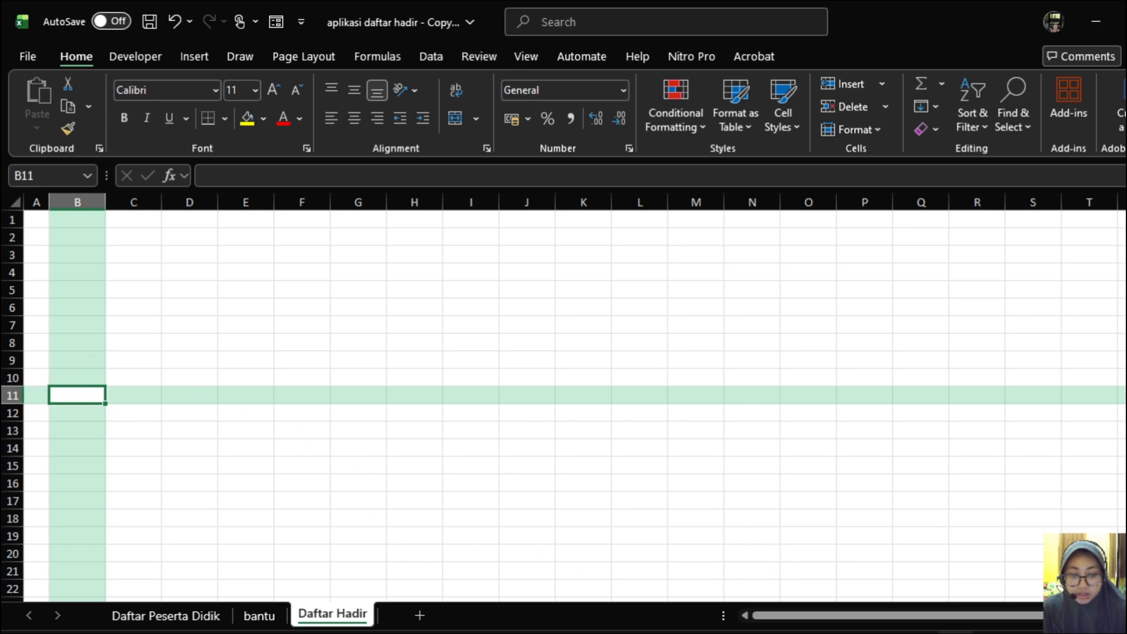
Step: Switch to the finished "aplikasi daftar hadir" workbook and examine the table headings in B11:F11 of the DafDir ASTS 2 sheet
click(865, 583)
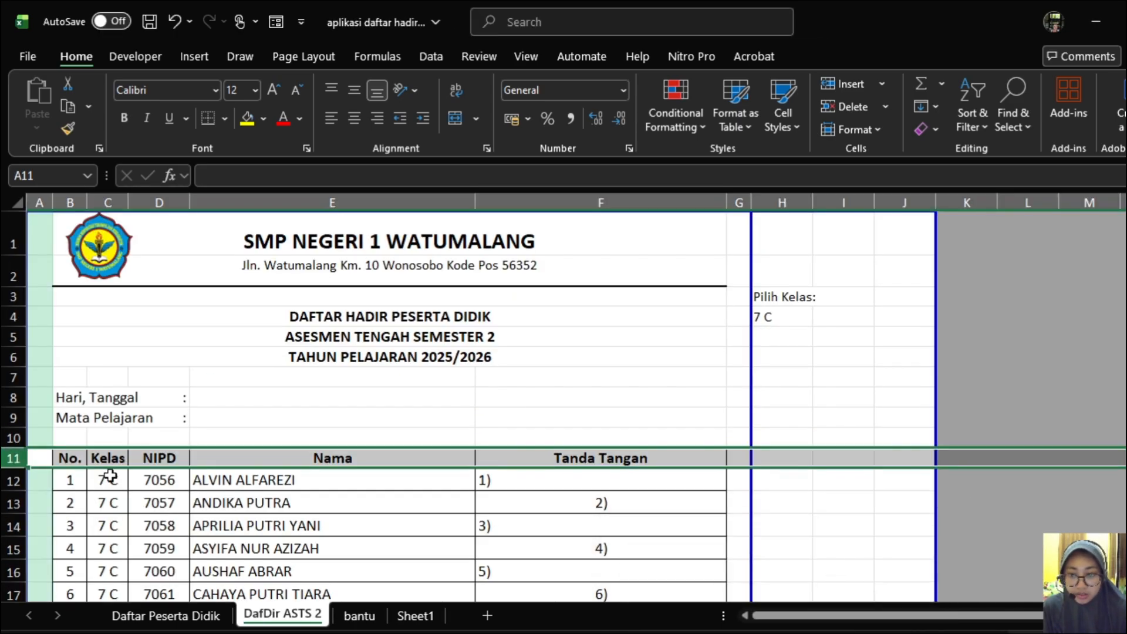
click(68, 458)
click(108, 459)
click(159, 459)
click(460, 462)
click(573, 460)
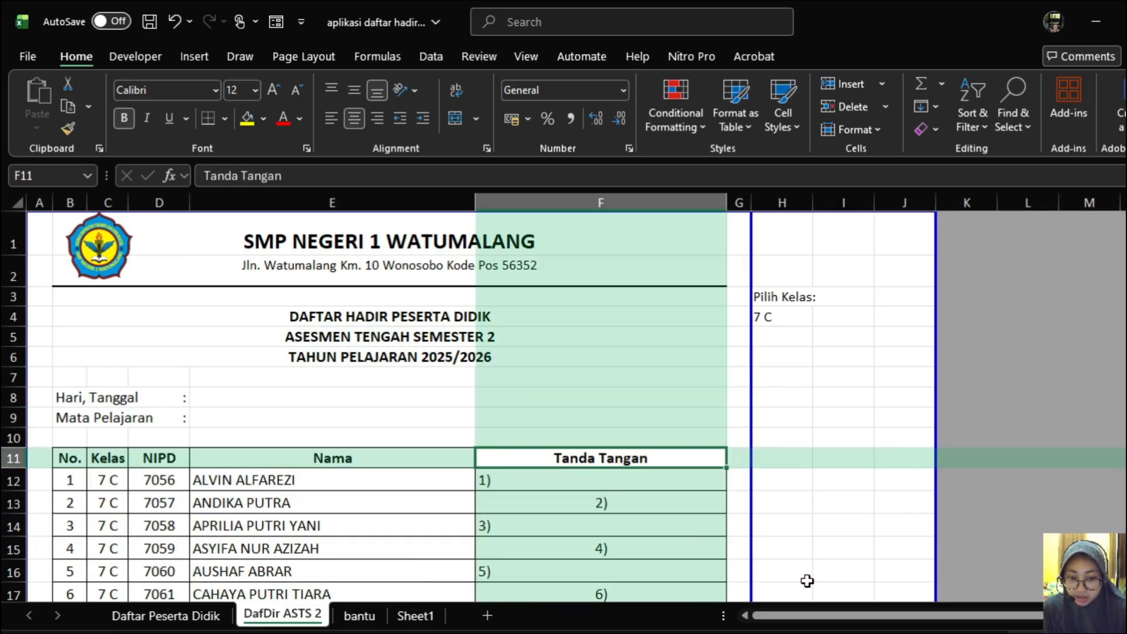
Step: Return to the Daftar Hadir sheet of the copied workbook and enter the heading No. in B11
click(799, 632)
click(703, 587)
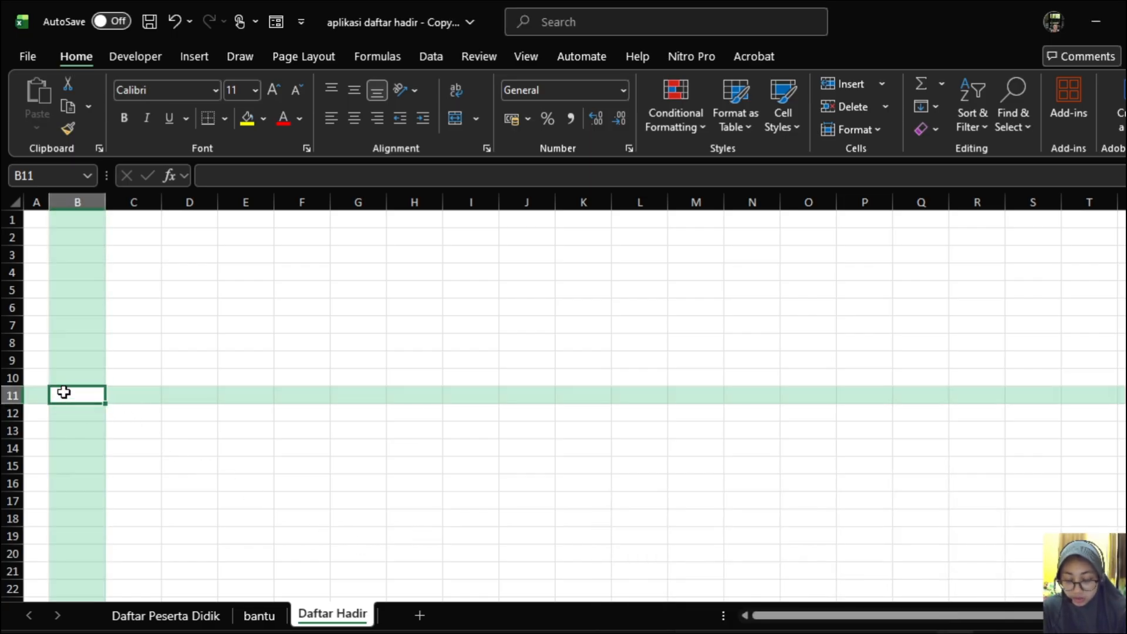
text(No)
key(Tab)
text(Nama)
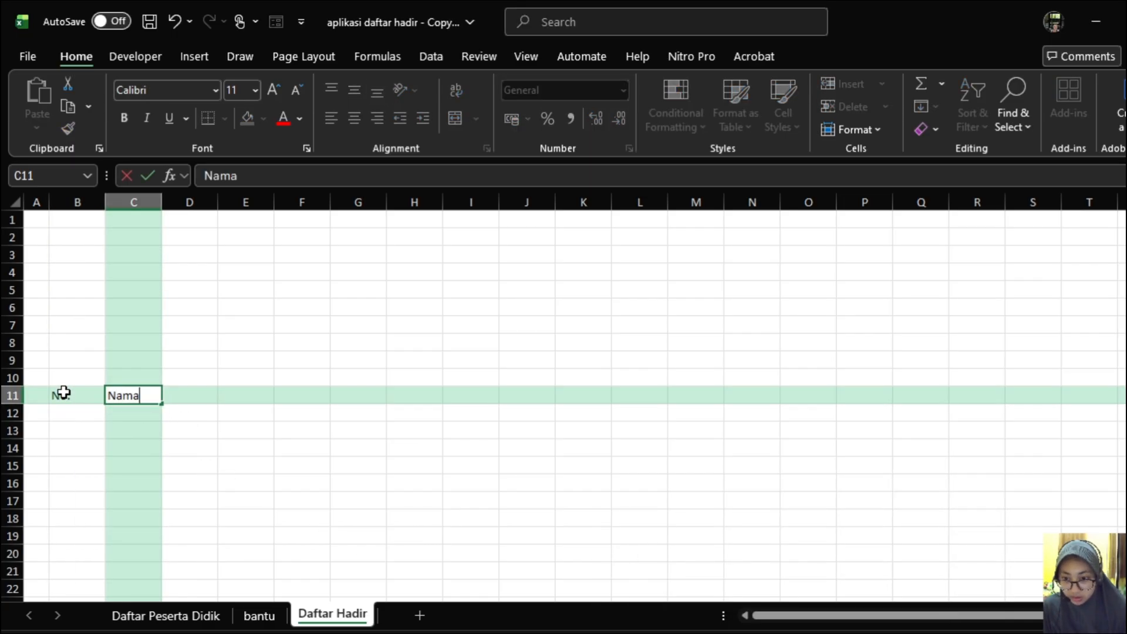
key(Tab)
text(Kel)
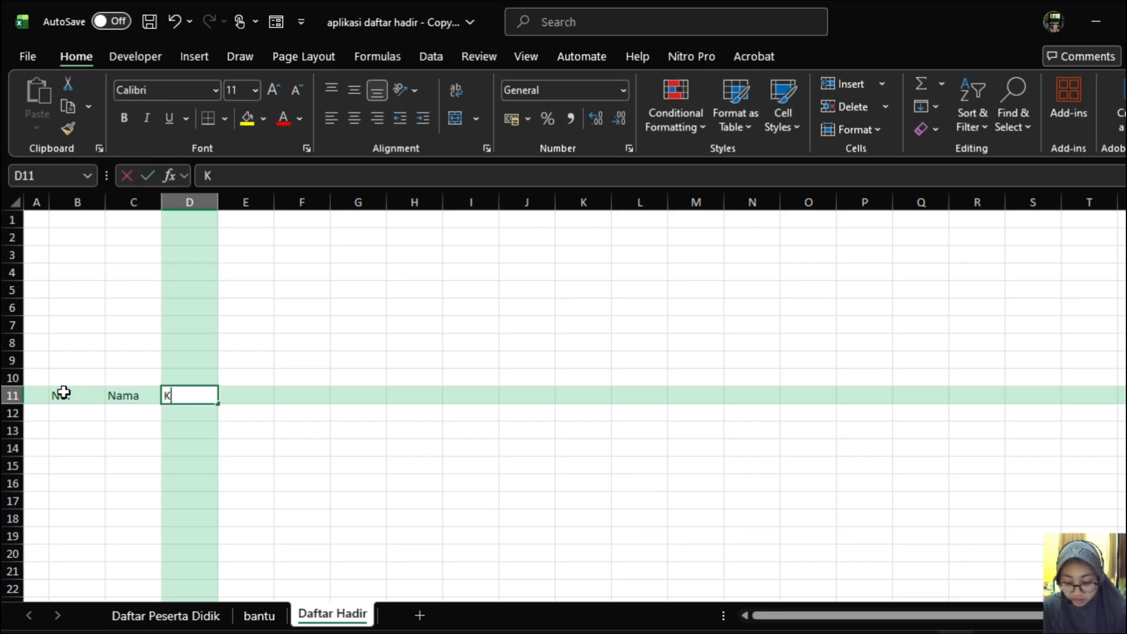
key(BackSpace)
key(BackSpace)
key(BackSpace)
key(shift+Tab)
Step: Enter the headings Kelas, NIPD, Nama and Tanda Tangan in cells C11 to F11
text(Kelas)
key(Tab)
text(NIPD)
key(Tab)
text(Nama)
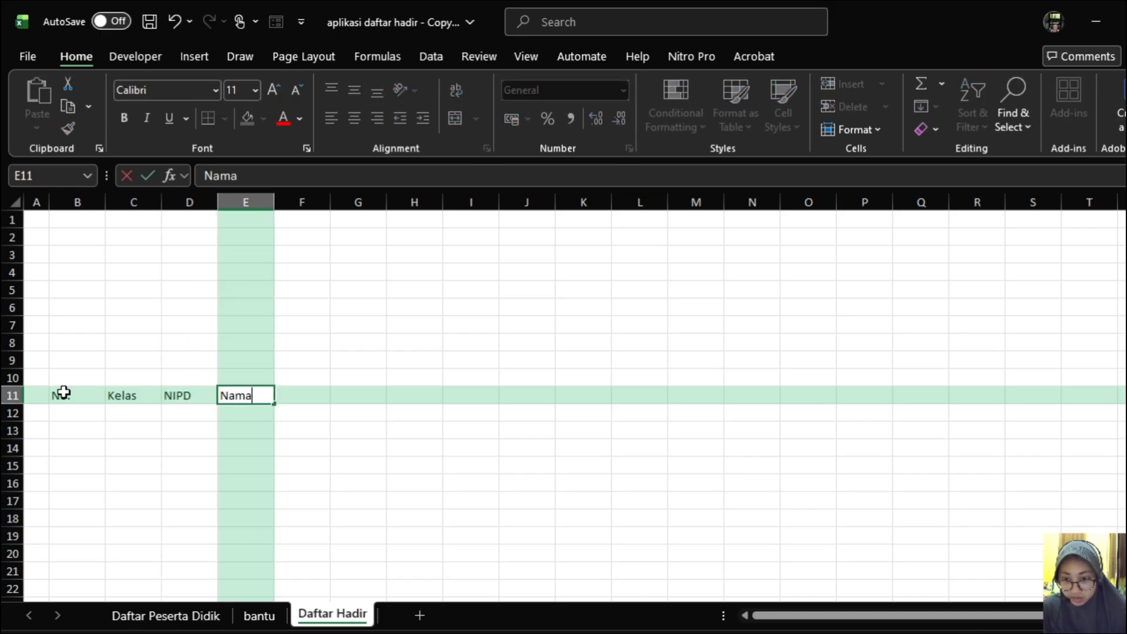
key(Tab)
text(Tanda Tangan)
key(Return)
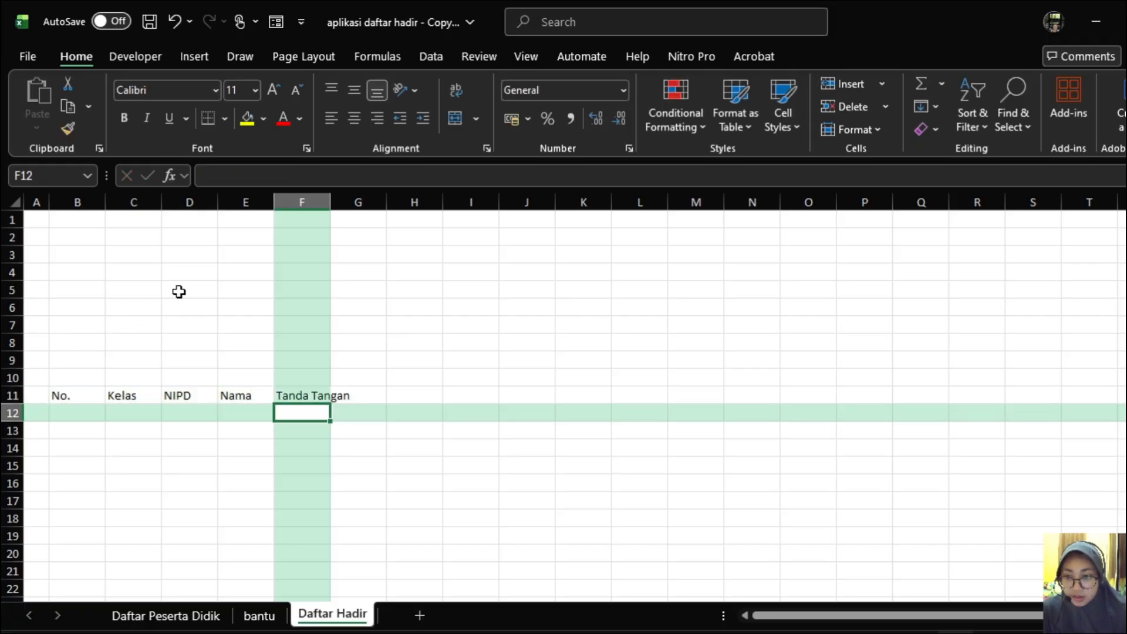
Step: Narrow column B so it just fits the No. heading
click(82, 202)
click(134, 199)
click(189, 199)
click(249, 197)
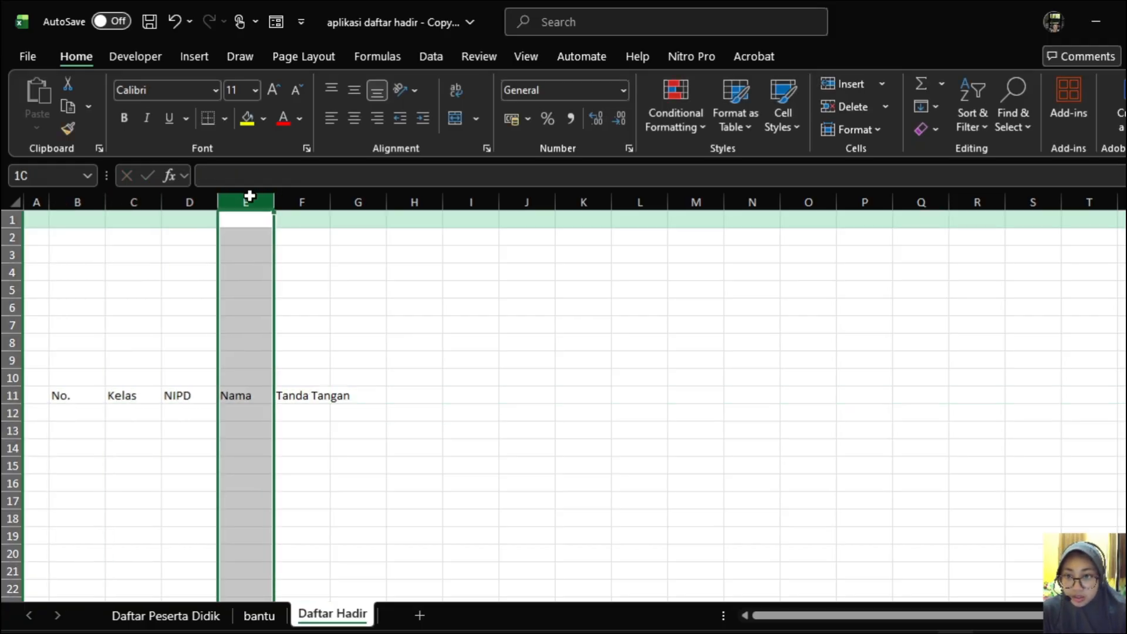
click(317, 197)
click(82, 202)
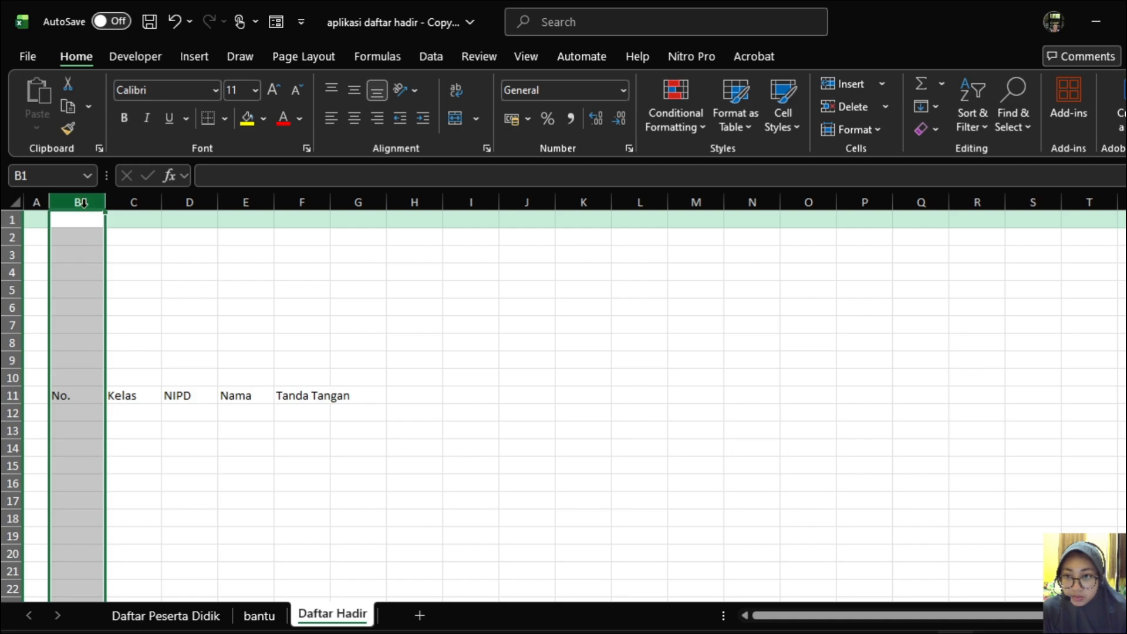
drag(105, 202, 79, 202)
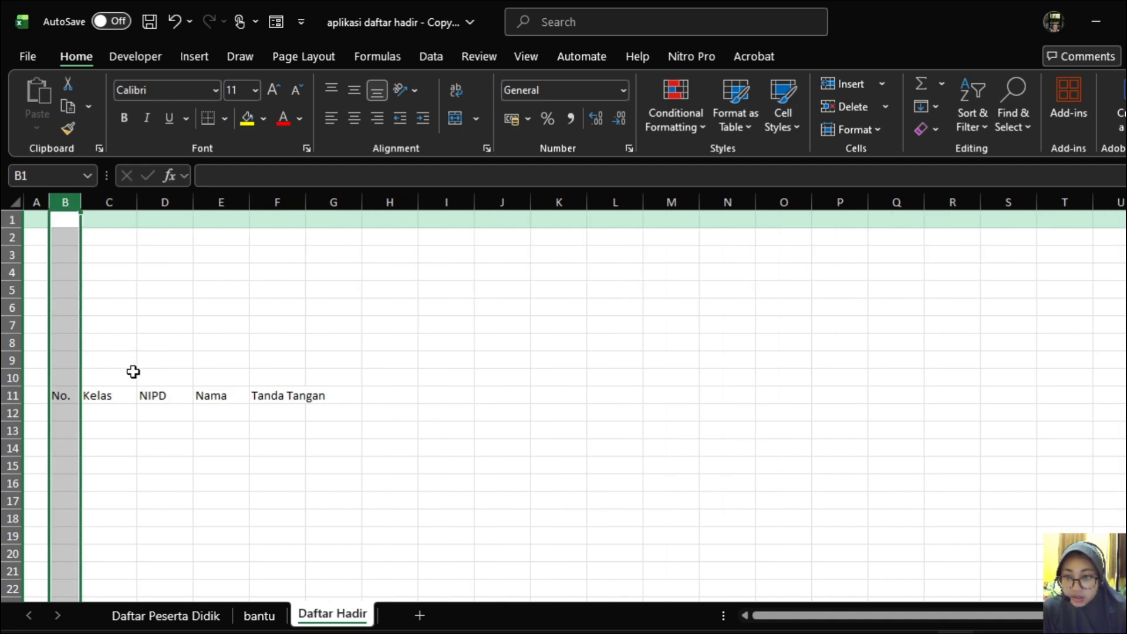
Step: Widen columns E and F to roughly three and a half times their width for the Nama and Tanda Tangan entries
click(164, 395)
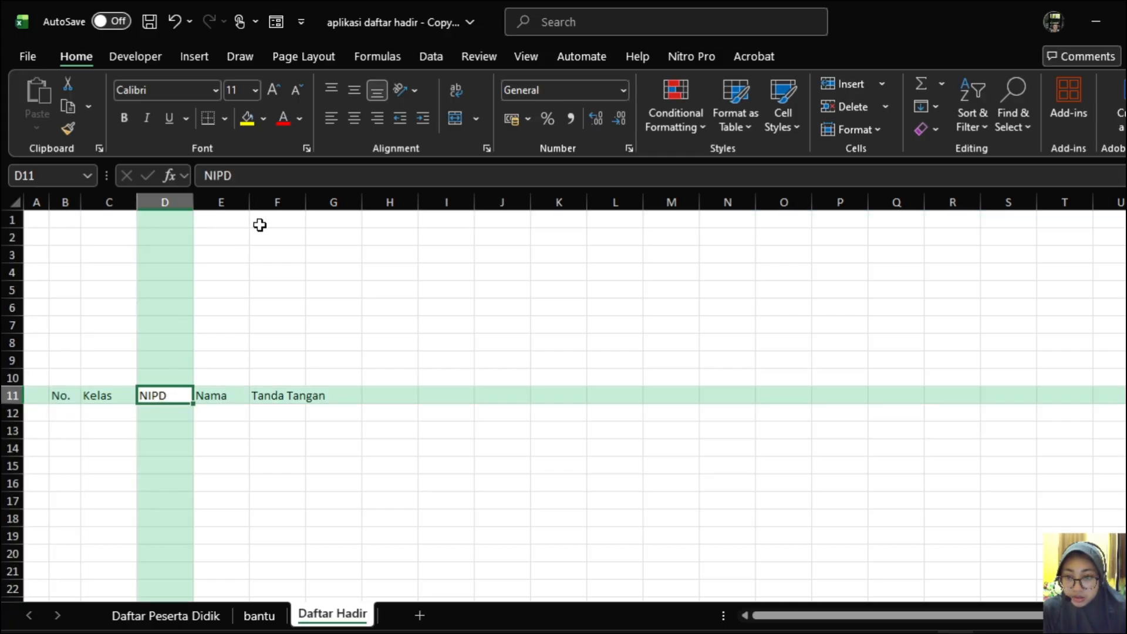
click(227, 202)
drag(253, 205, 585, 202)
click(431, 202)
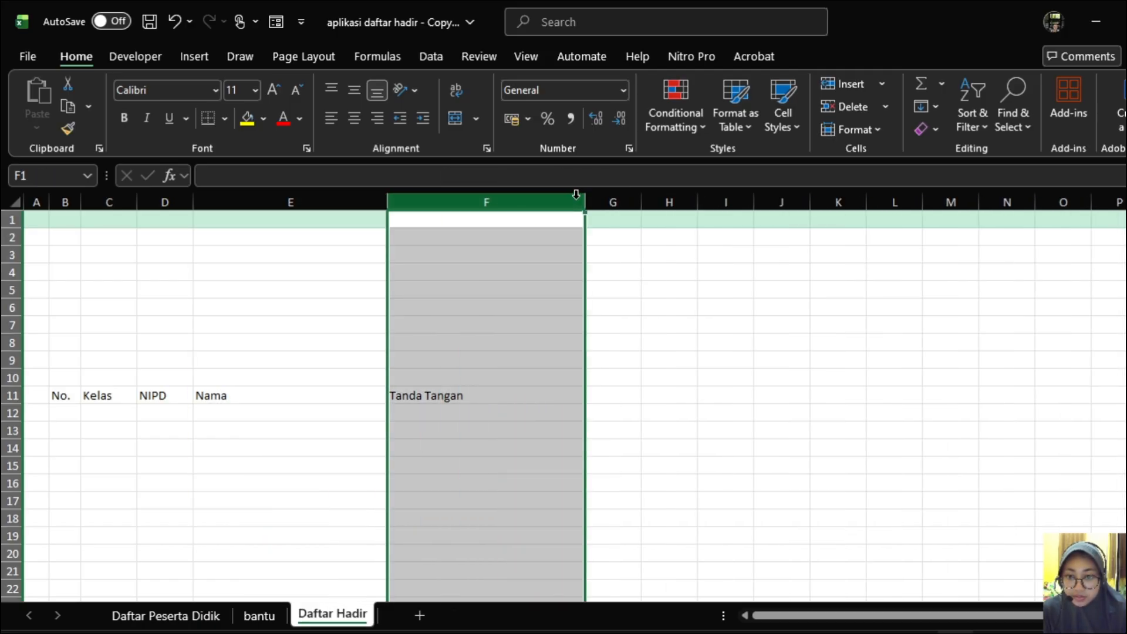
click(445, 465)
click(60, 395)
click(68, 414)
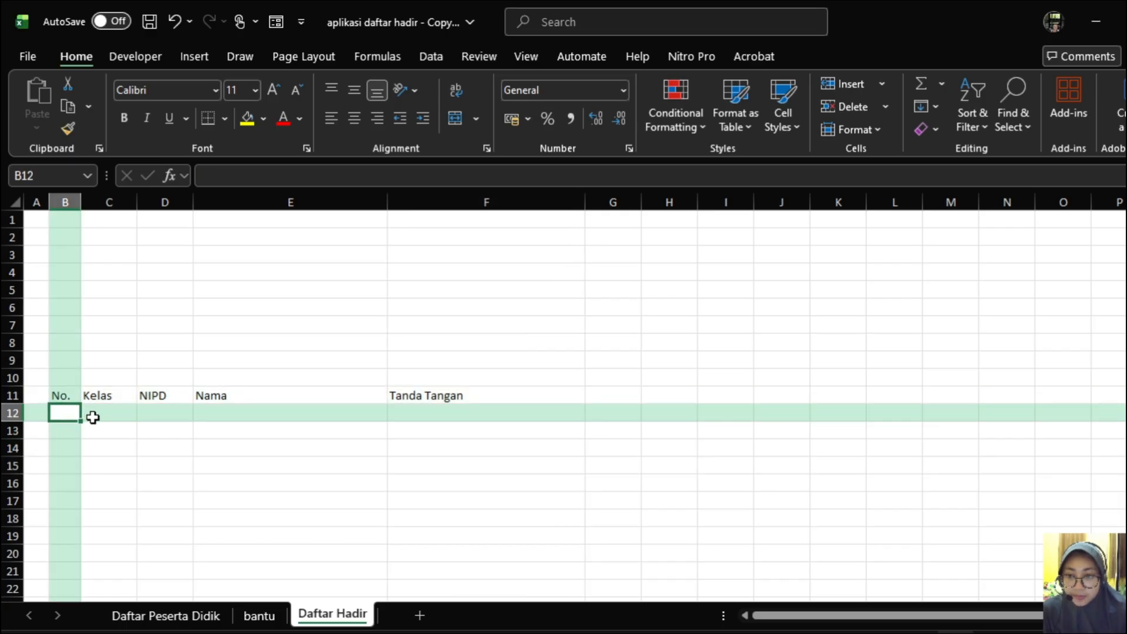
click(91, 414)
click(171, 417)
click(403, 430)
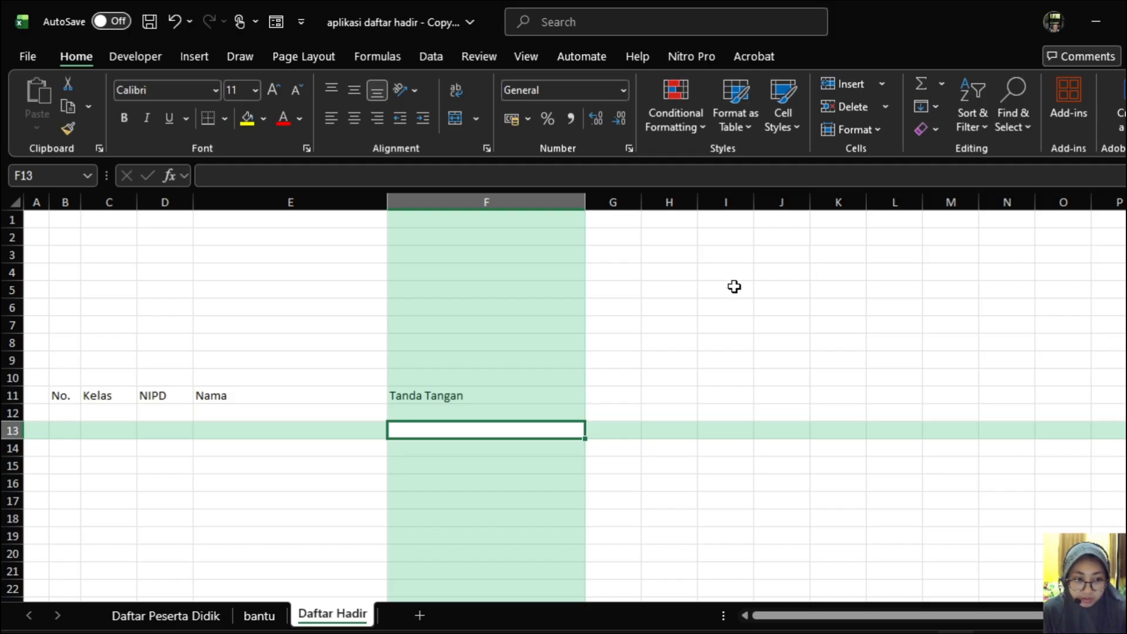
scroll(564, 405, down, 2)
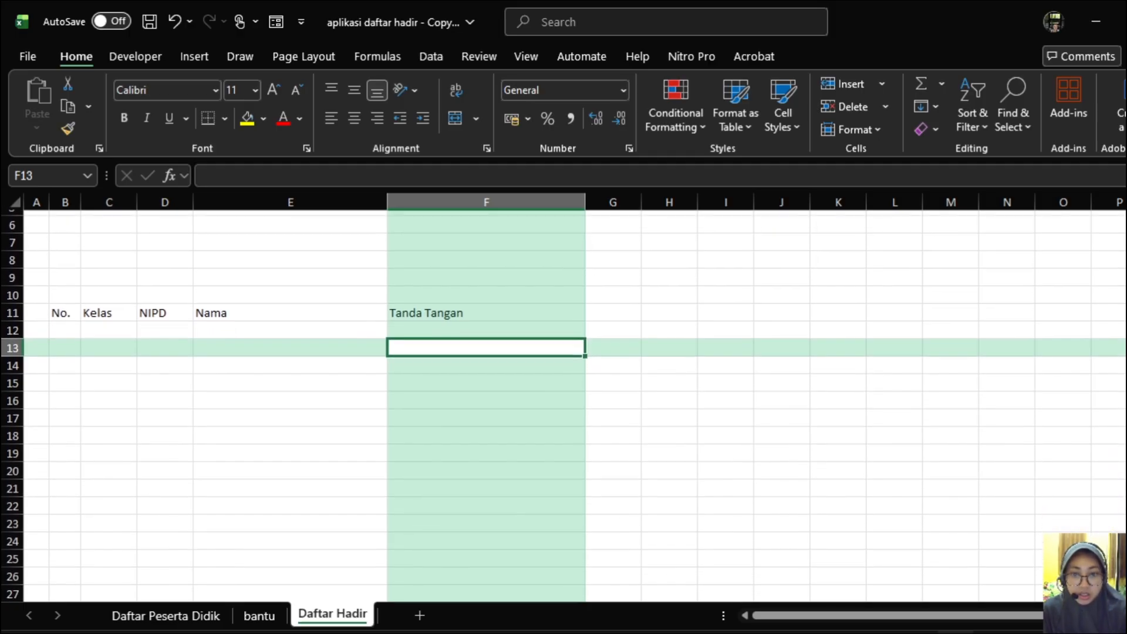
Step: Examine the Kelas list on the bantu sheet and the Pilih Kelas selector in H3:H4 of the finished workbook's DafDir ASTS 2 sheet
click(260, 615)
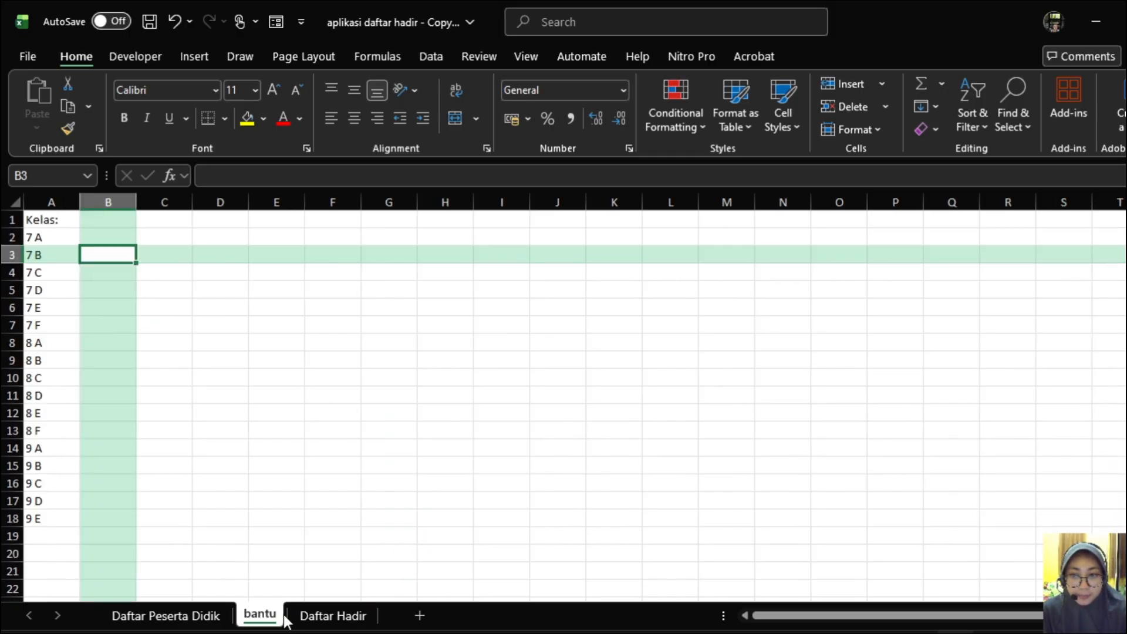
click(52, 258)
click(44, 220)
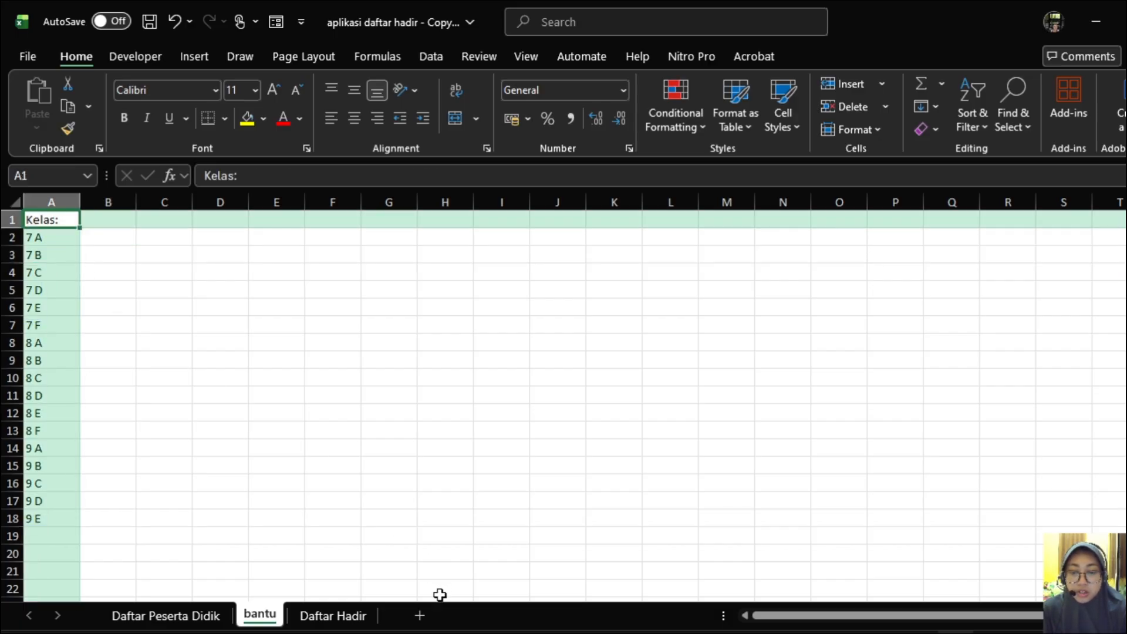
click(330, 616)
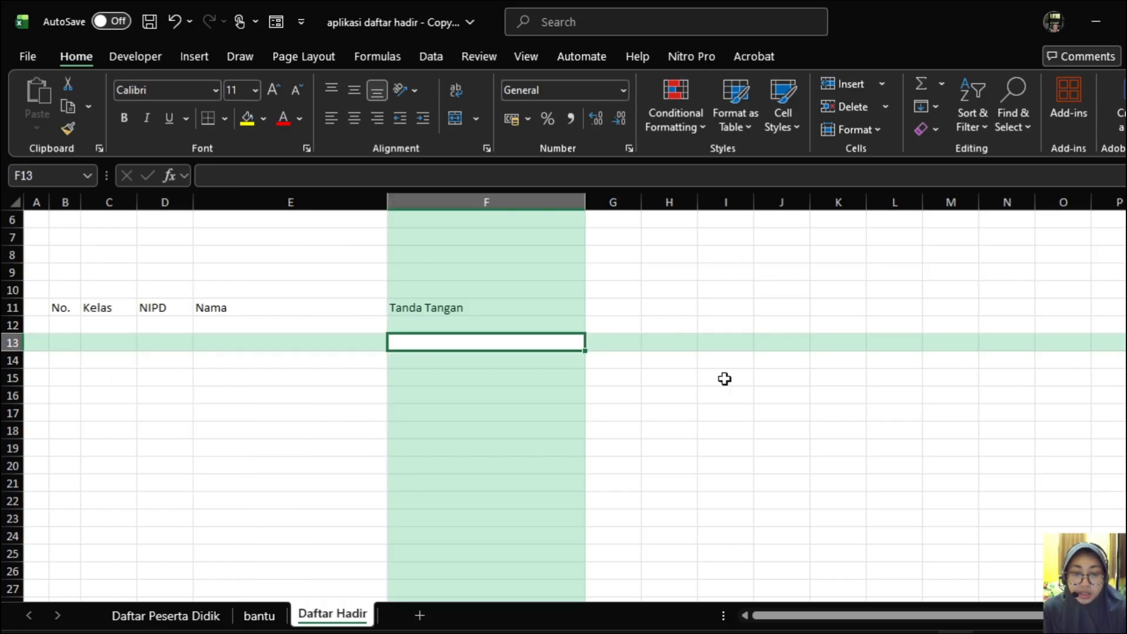
click(866, 587)
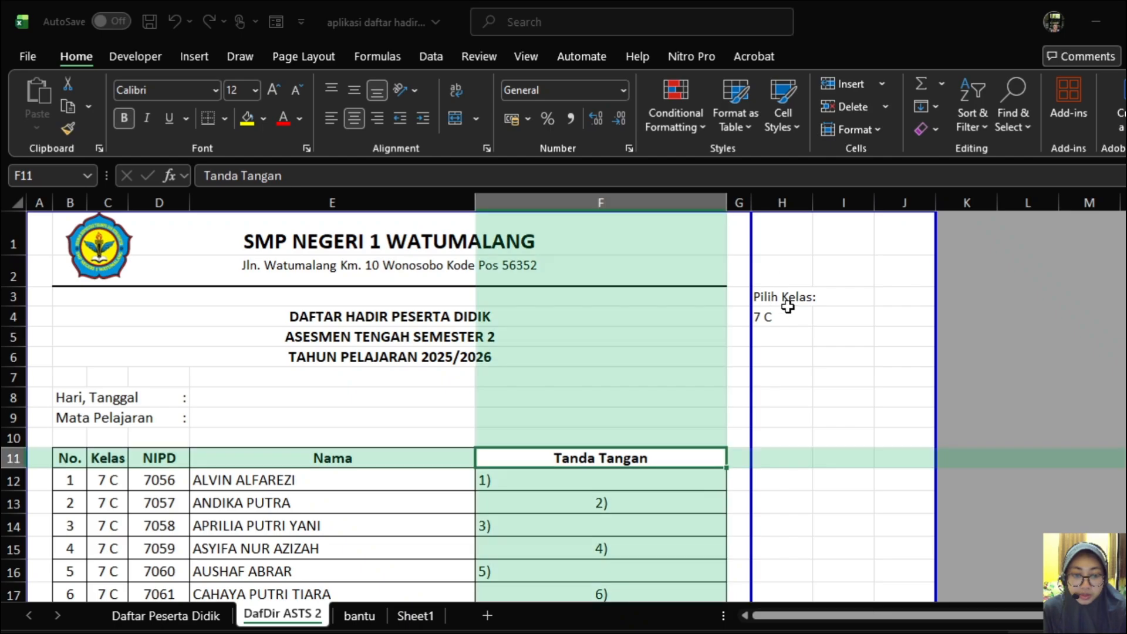
click(784, 298)
click(785, 316)
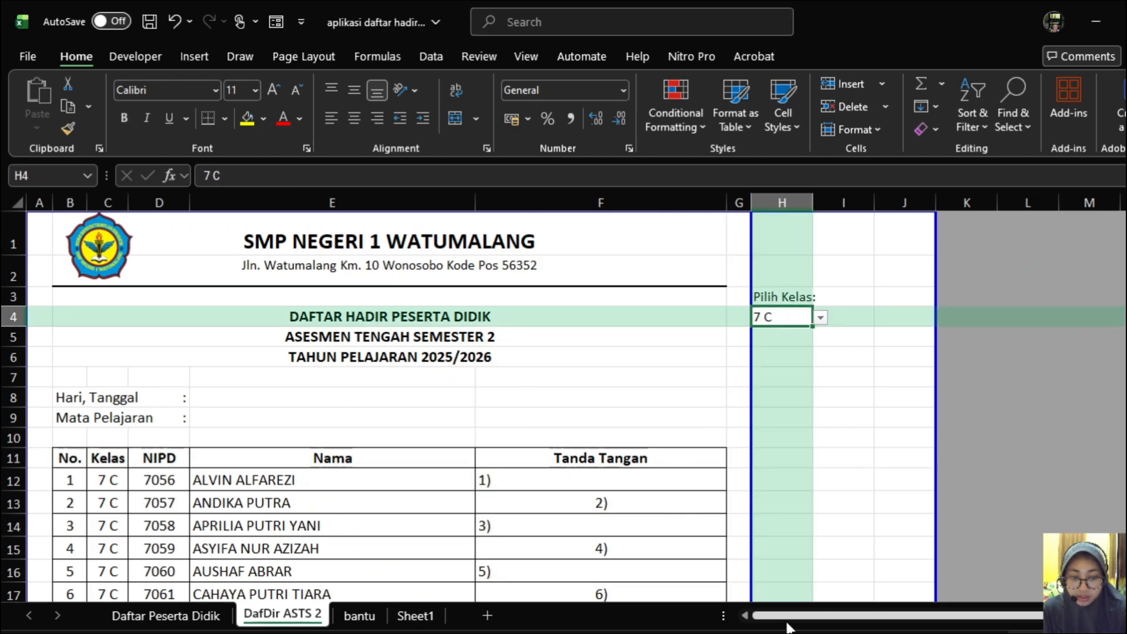
Step: Return to the copied workbook's Daftar Hadir sheet and enter the label Kelas: in I11
click(710, 599)
key(Up)
key(Up)
key(Right)
key(Right)
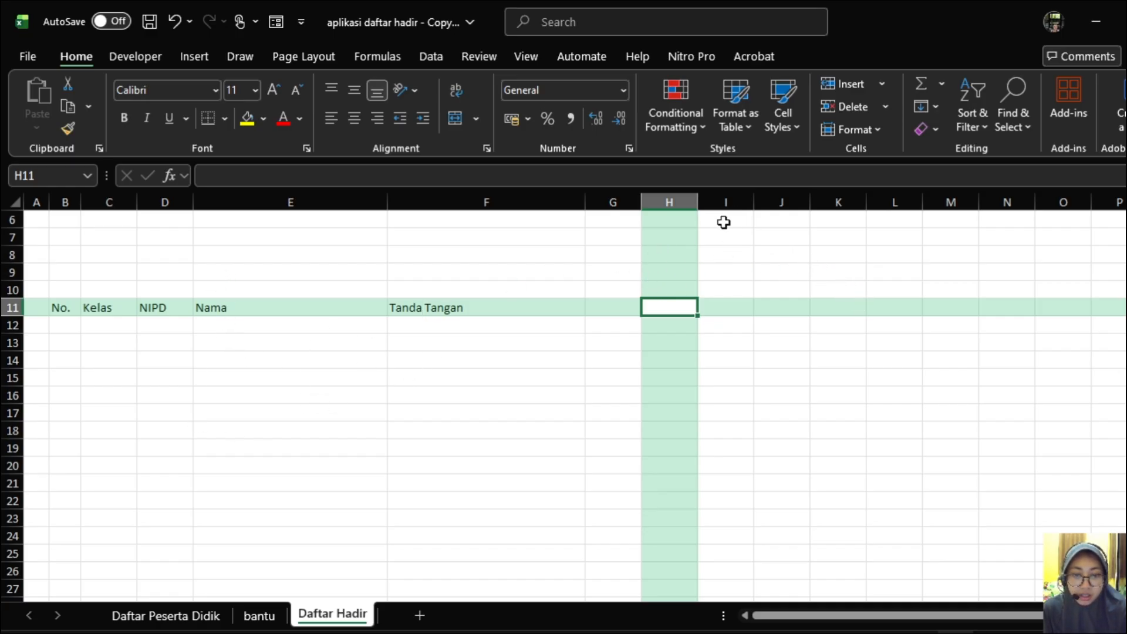
click(732, 242)
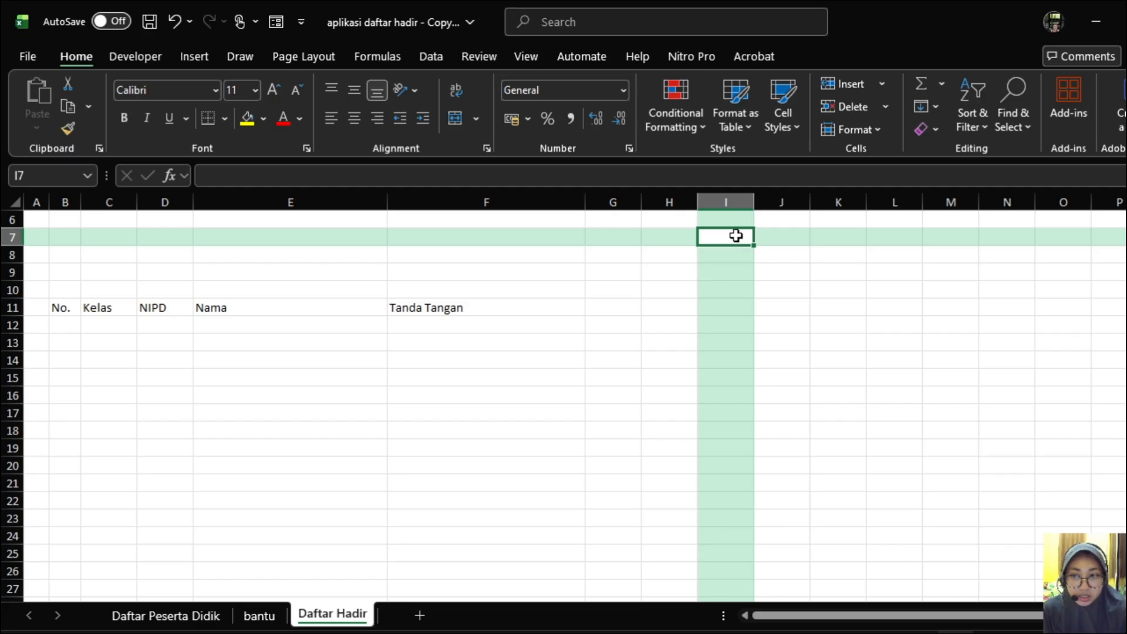
click(720, 306)
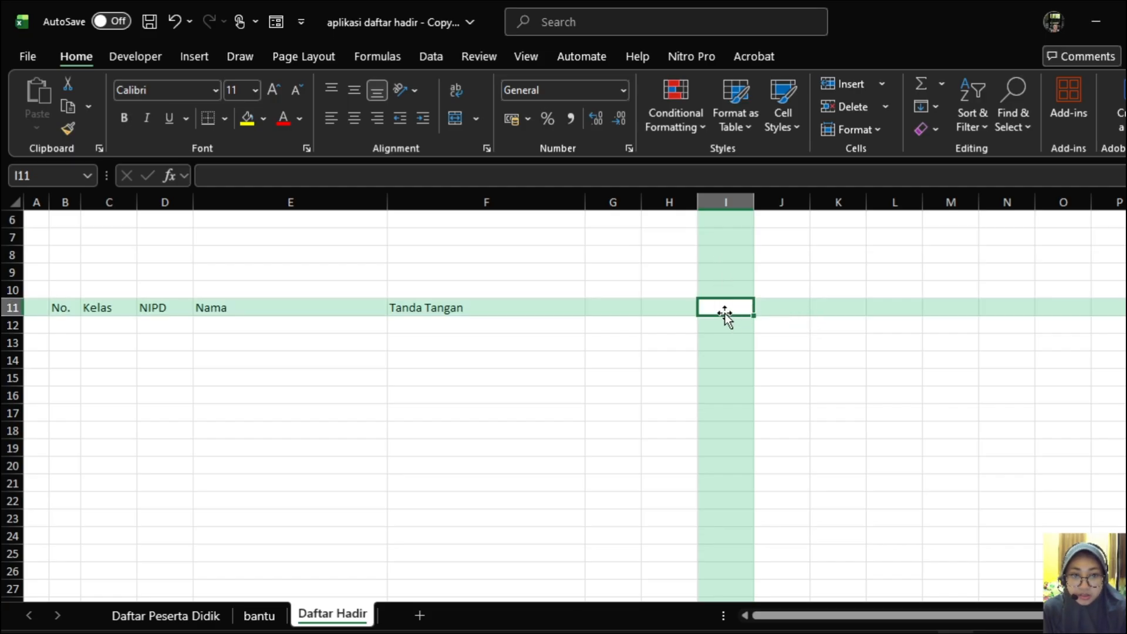
text(KEl)
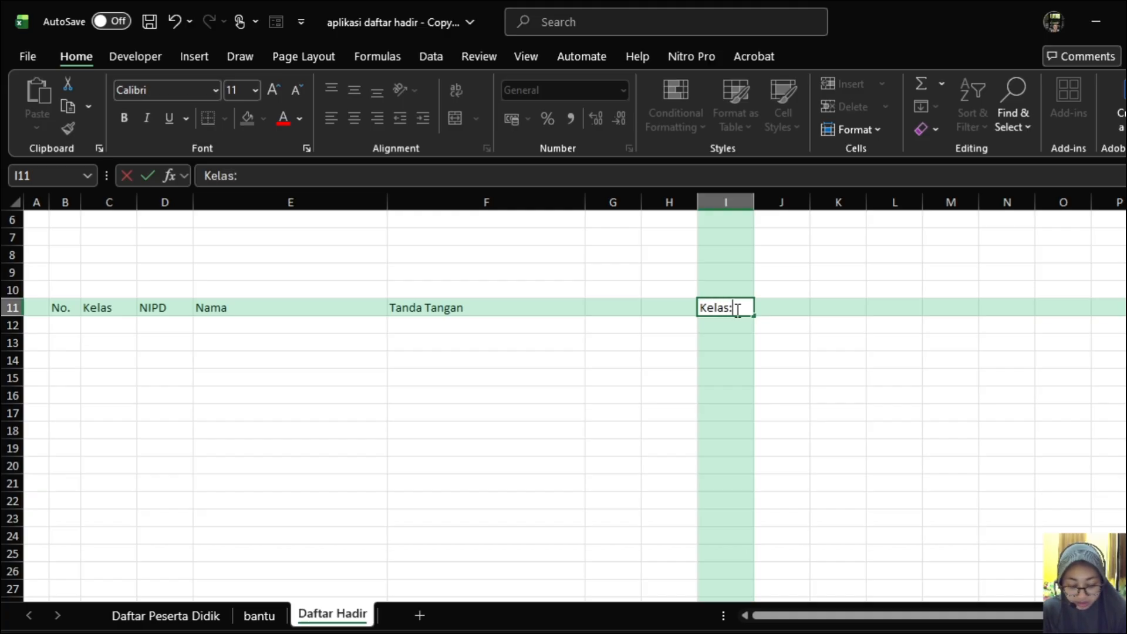
key(Return)
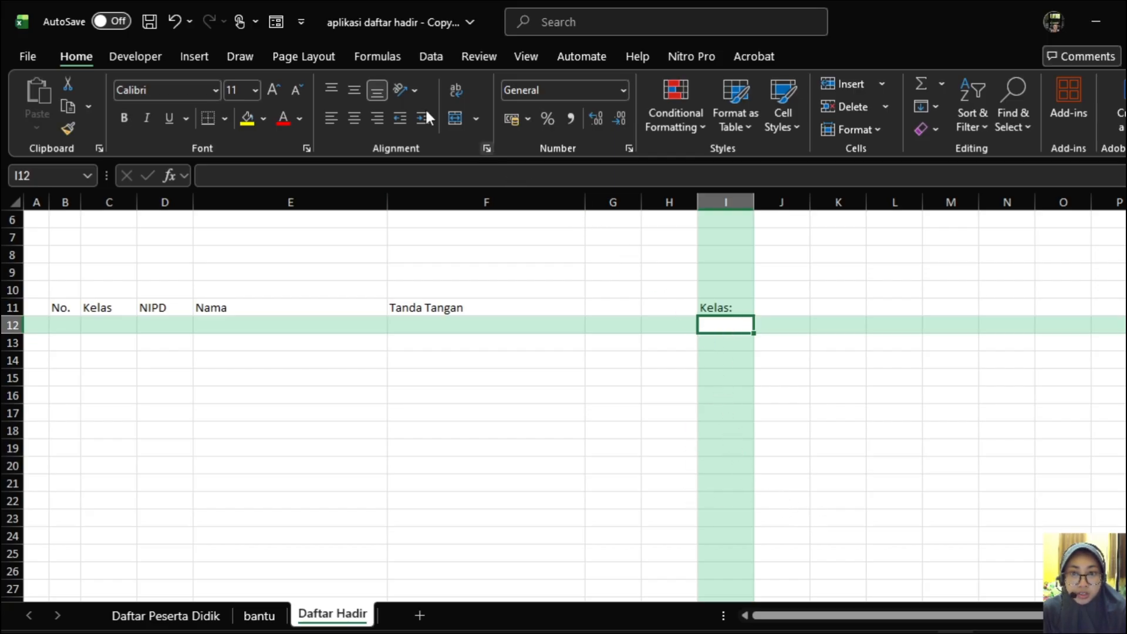
Step: Add a list-type data validation to I12 with =bantu!$A$2:$A$18 as the source
click(418, 58)
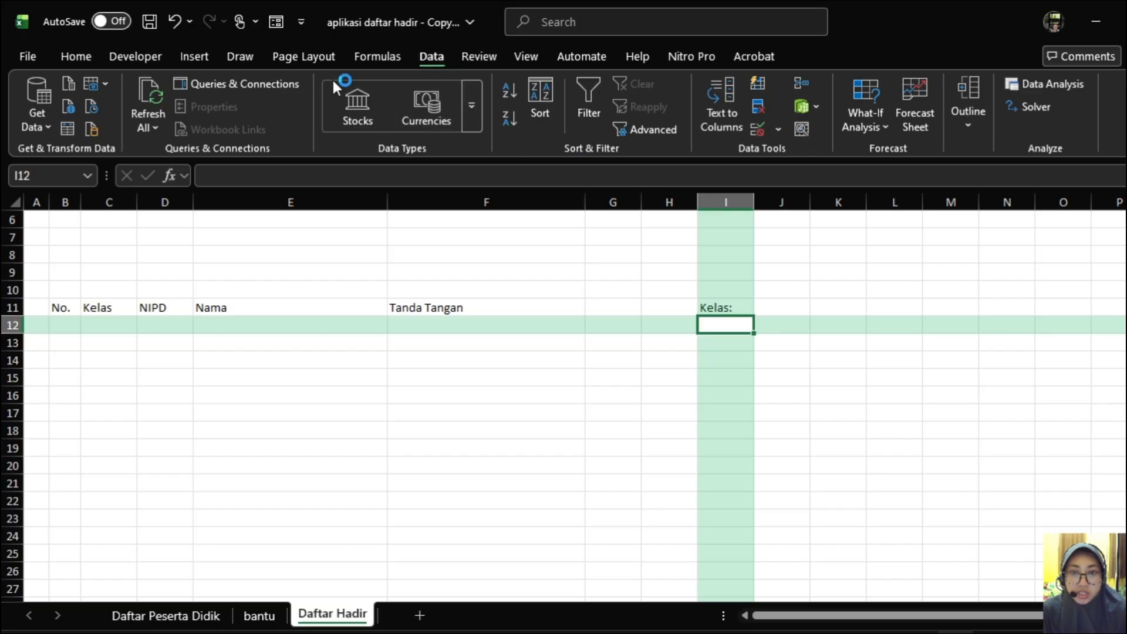
click(760, 129)
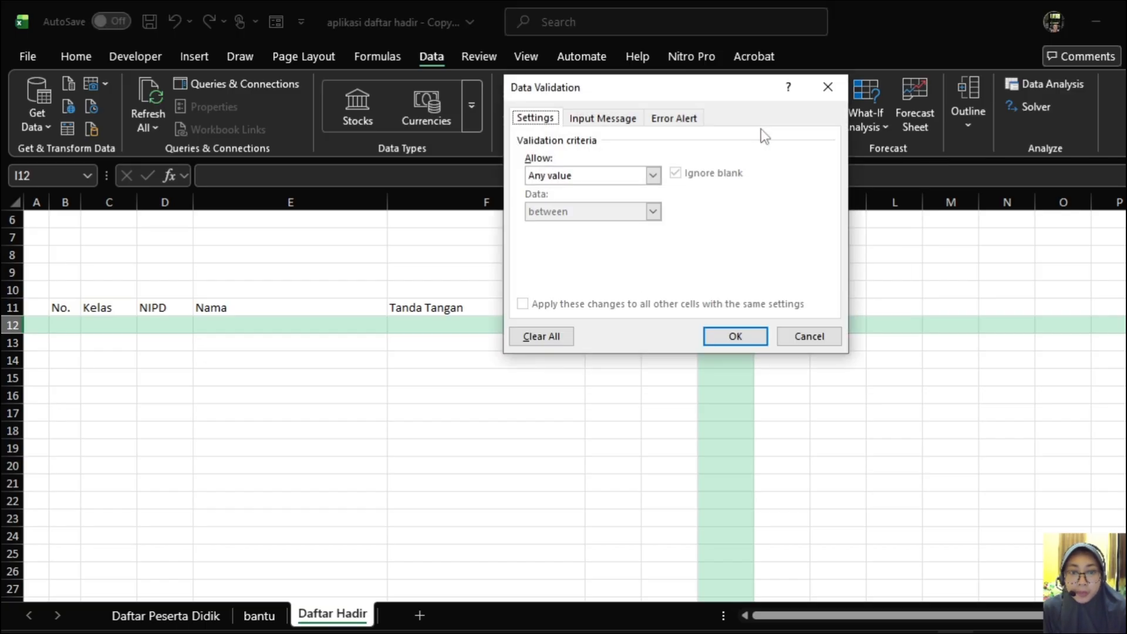
click(633, 179)
click(537, 226)
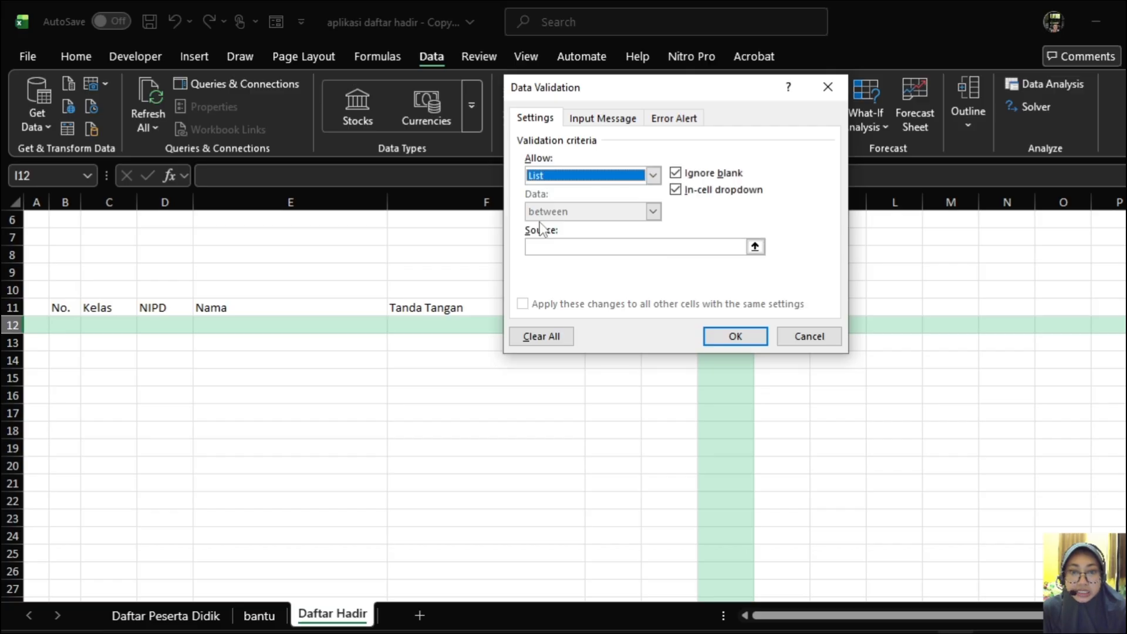
drag(715, 86, 458, 33)
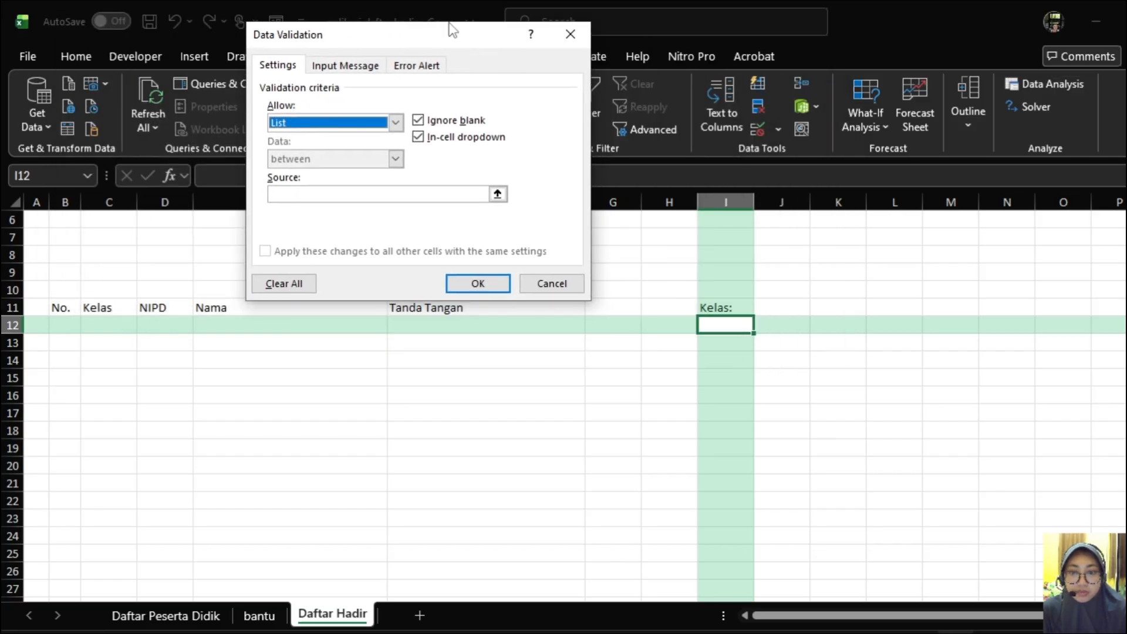
click(300, 193)
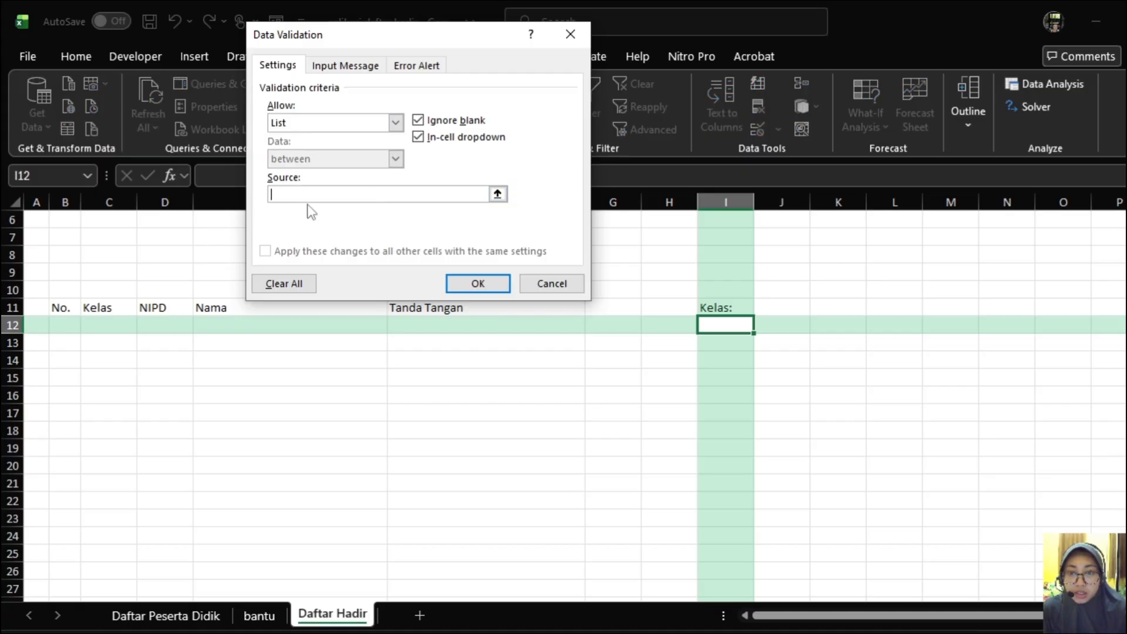
click(261, 616)
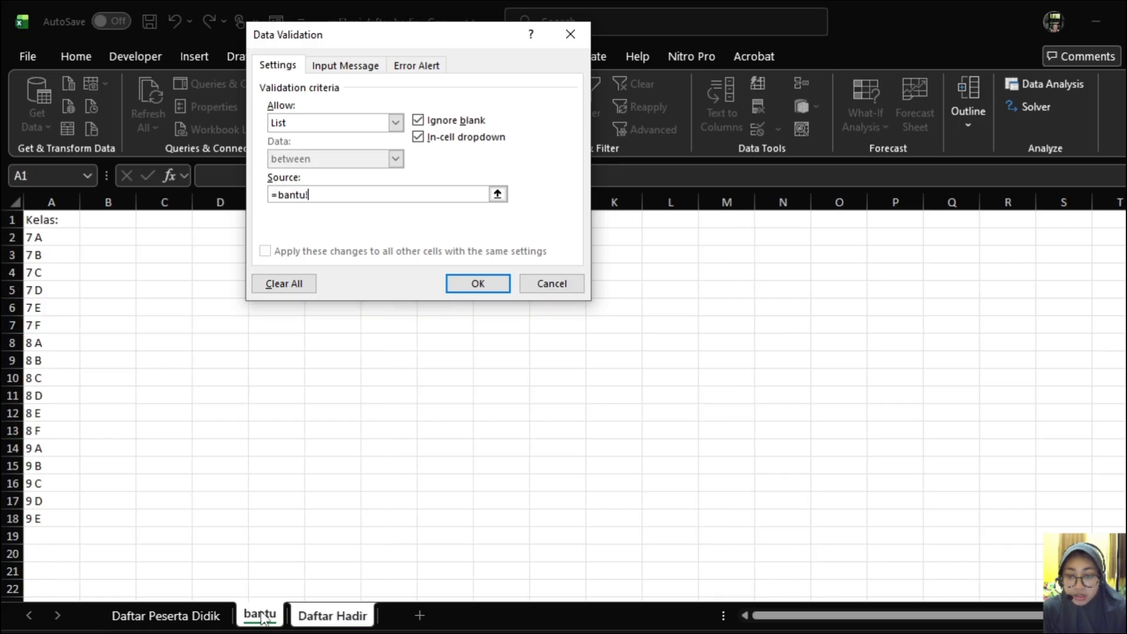
click(52, 237)
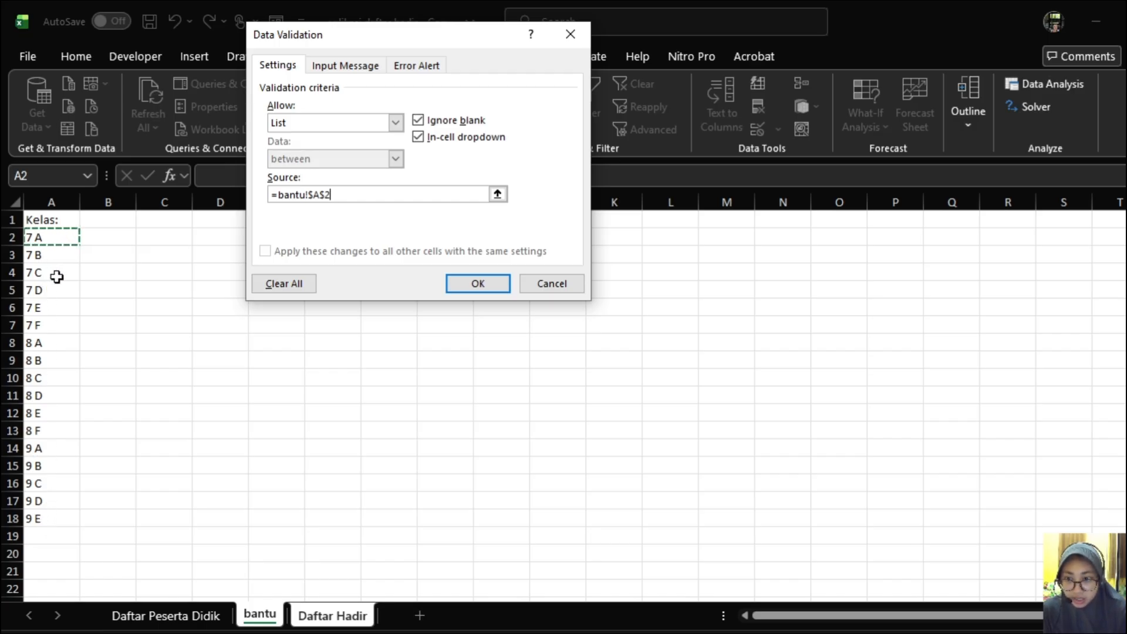
shift+click(47, 519)
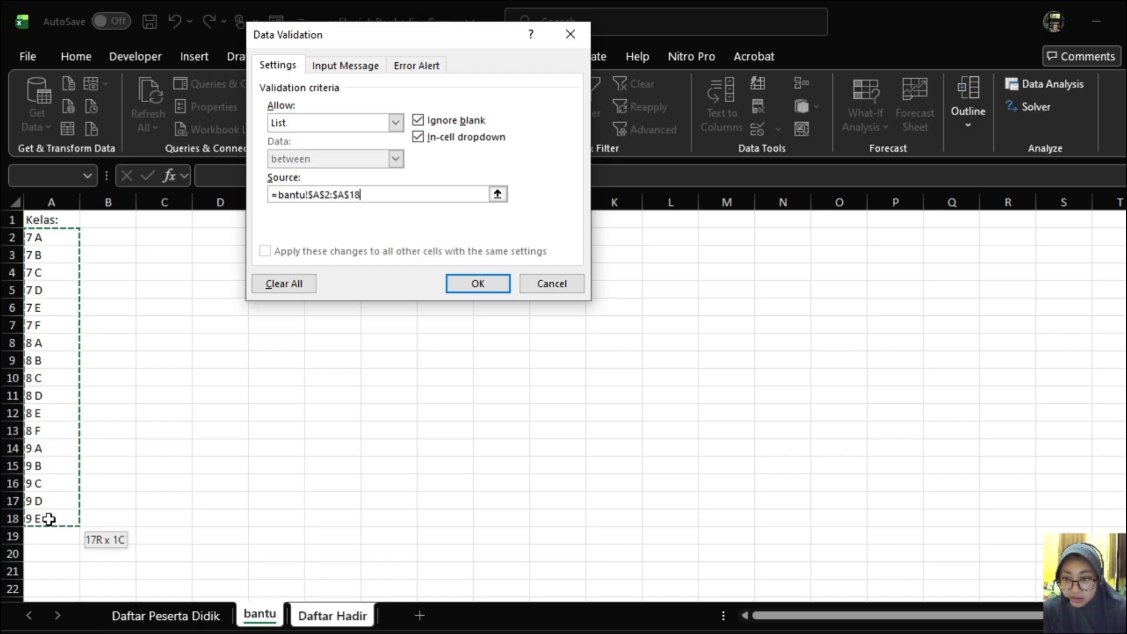
click(478, 284)
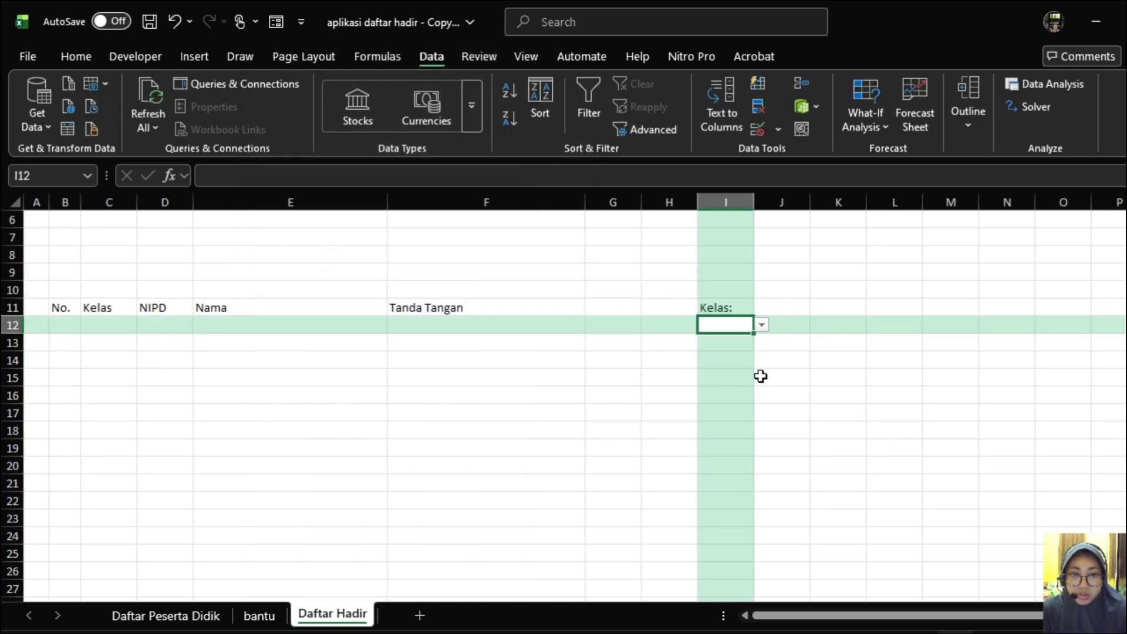
Step: Examine the class options offered by the dropdown in I12, from the first to the last entry
click(763, 325)
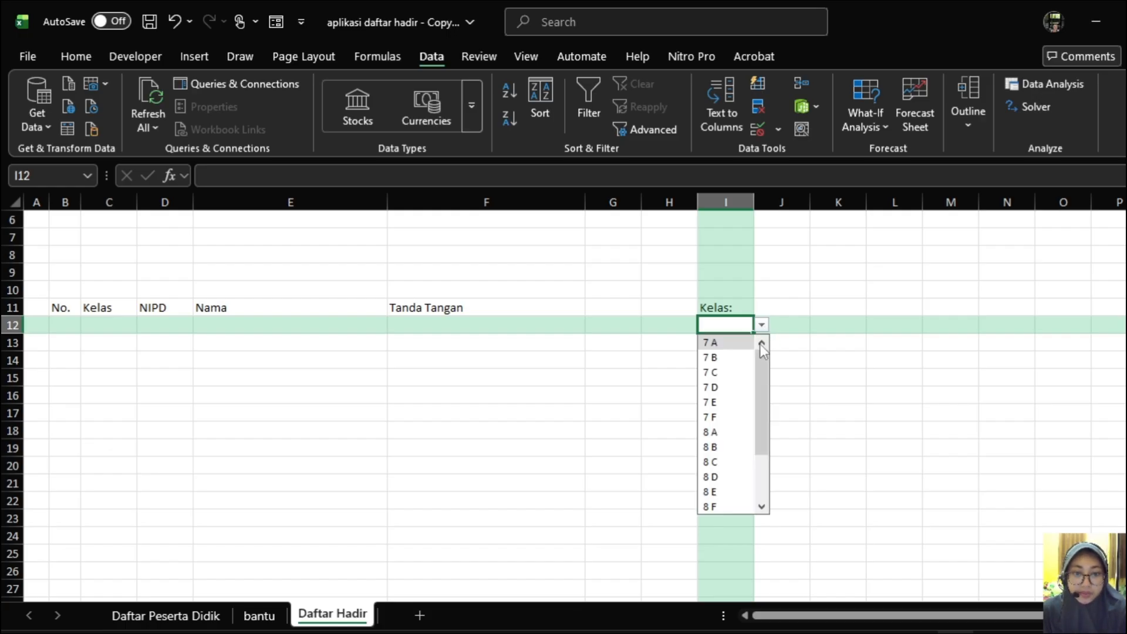
scroll(738, 394, down, 2)
scroll(740, 449, up, 2)
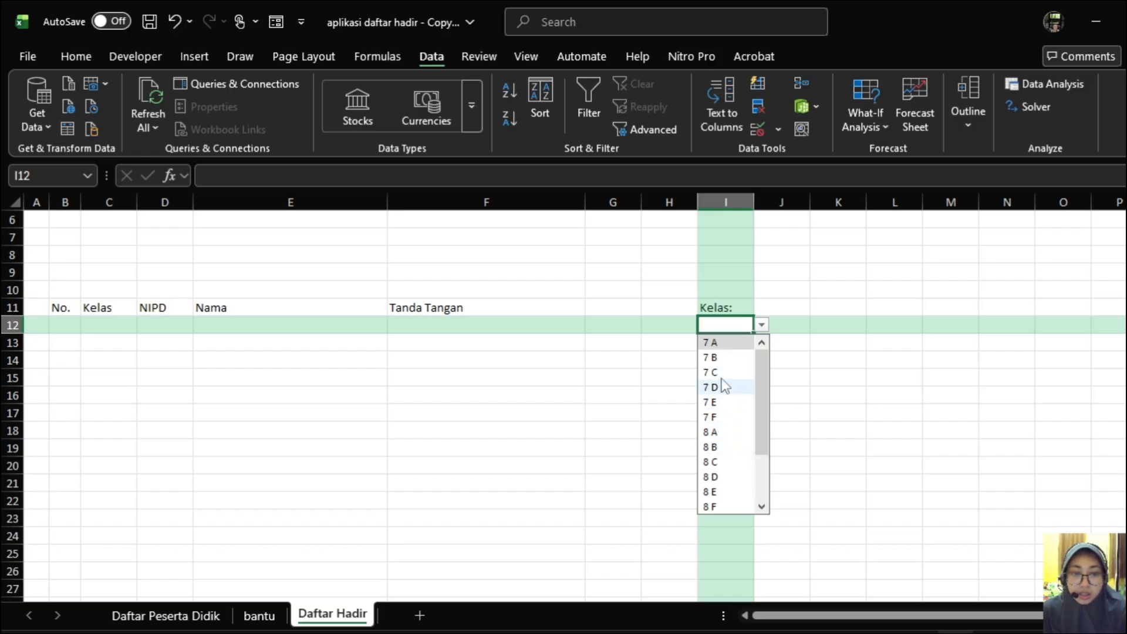
scroll(722, 387, down, 2)
scroll(723, 458, up, 2)
scroll(731, 441, down, 2)
scroll(728, 432, up, 2)
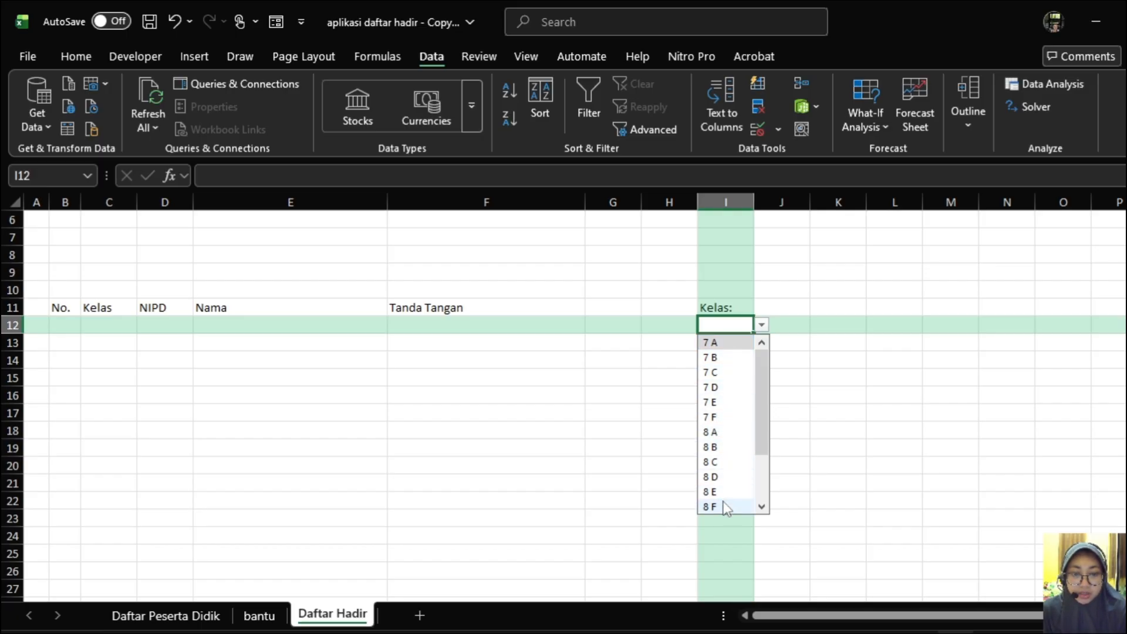
scroll(727, 497, down, 2)
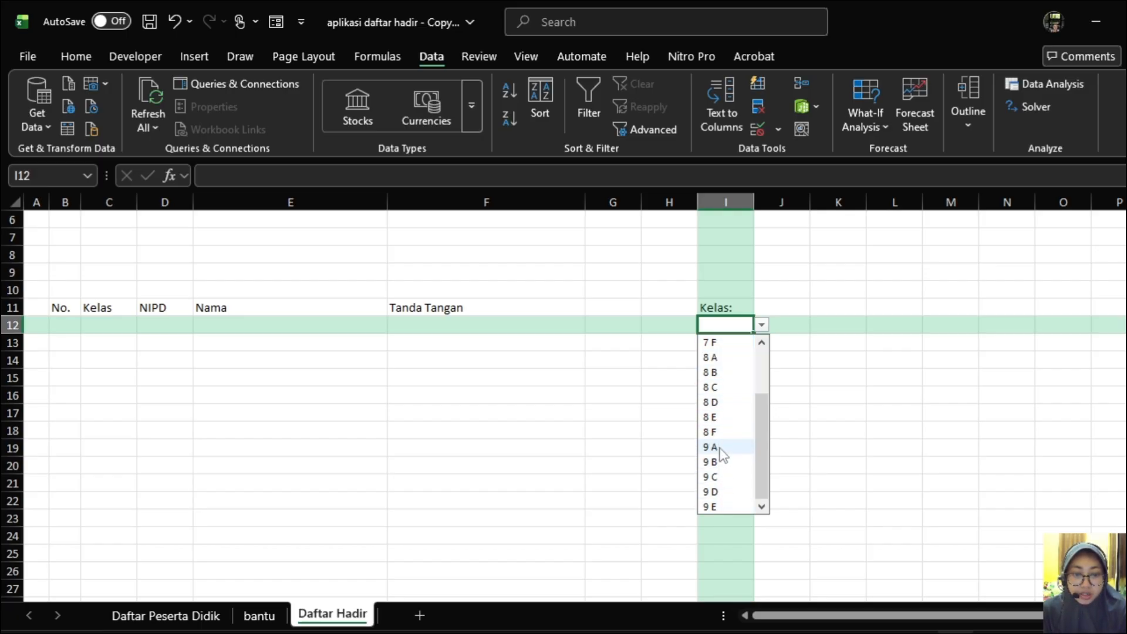
click(817, 346)
click(730, 325)
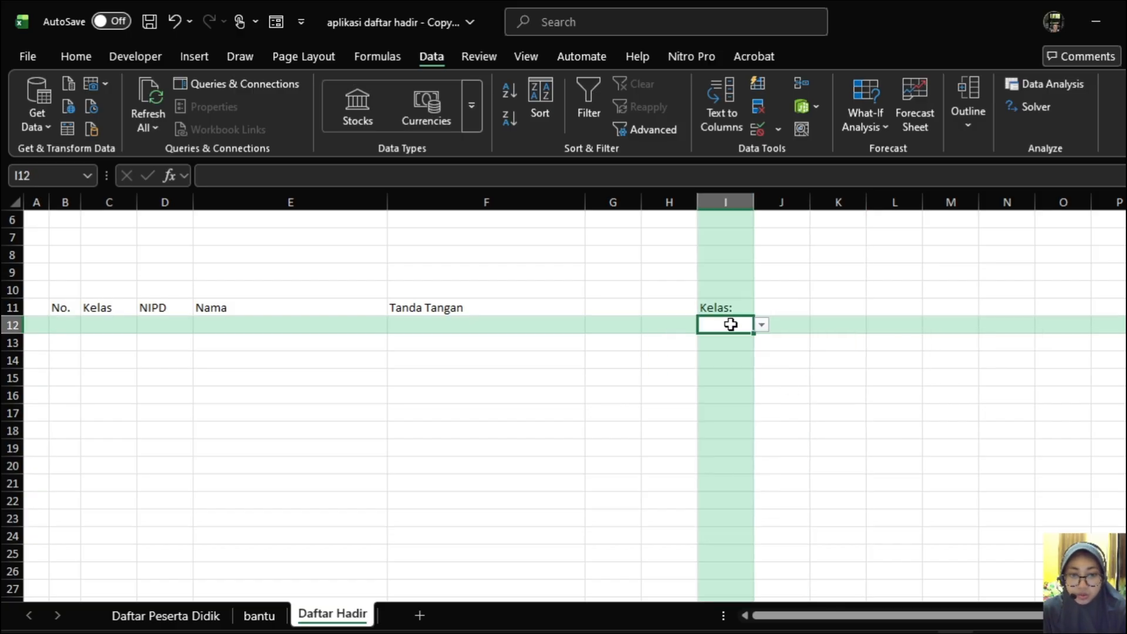
Step: Check the Kelas entries in column A of the bantu sheet and return to the Daftar Hadir sheet
click(258, 615)
click(52, 502)
click(52, 520)
click(66, 431)
click(71, 307)
click(62, 269)
click(61, 239)
click(130, 235)
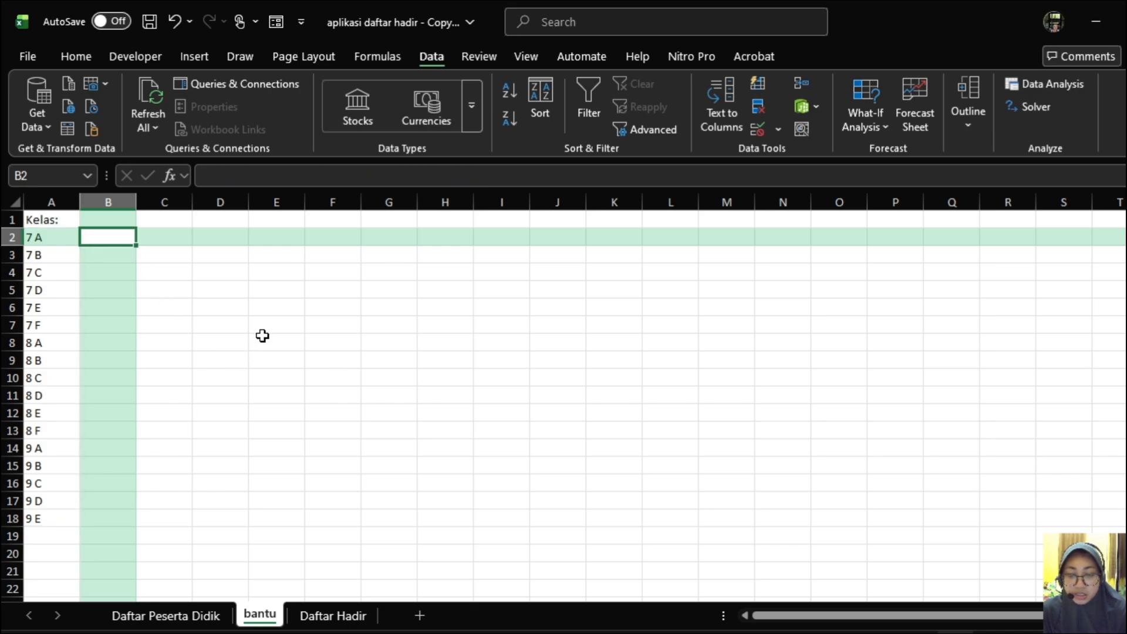
click(334, 615)
click(825, 339)
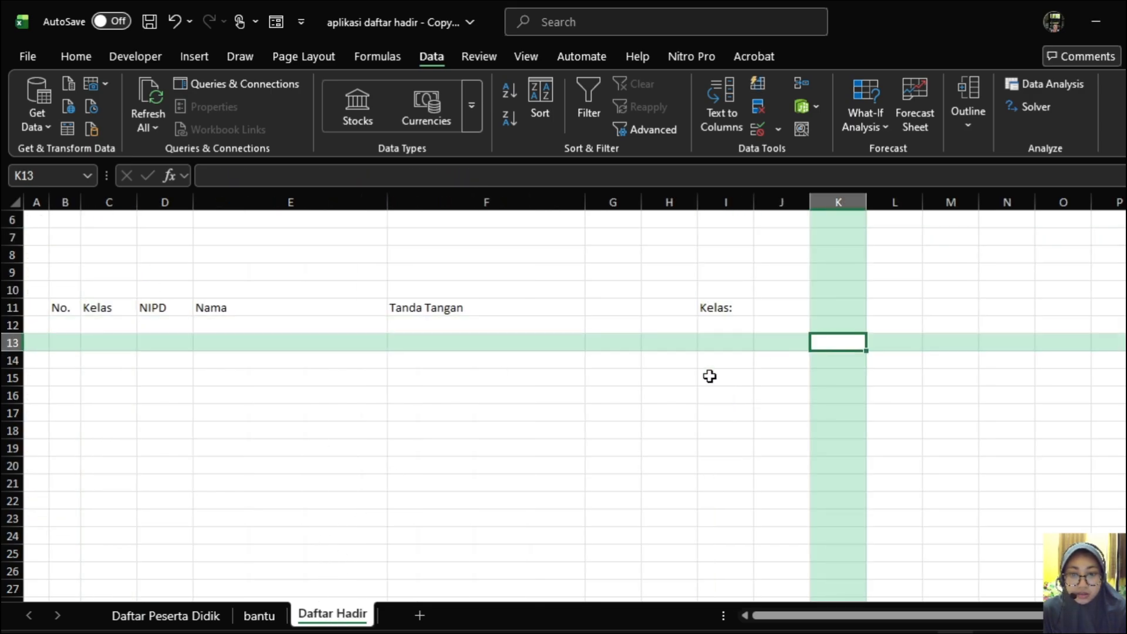
Step: Make the table headings in B11:F11 bold and centre them horizontally
click(725, 309)
click(62, 306)
mouse_move(62, 306)
mouse_down()
mouse_move(86, 339)
mouse_move(528, 308)
mouse_up()
click(76, 57)
click(124, 118)
click(355, 117)
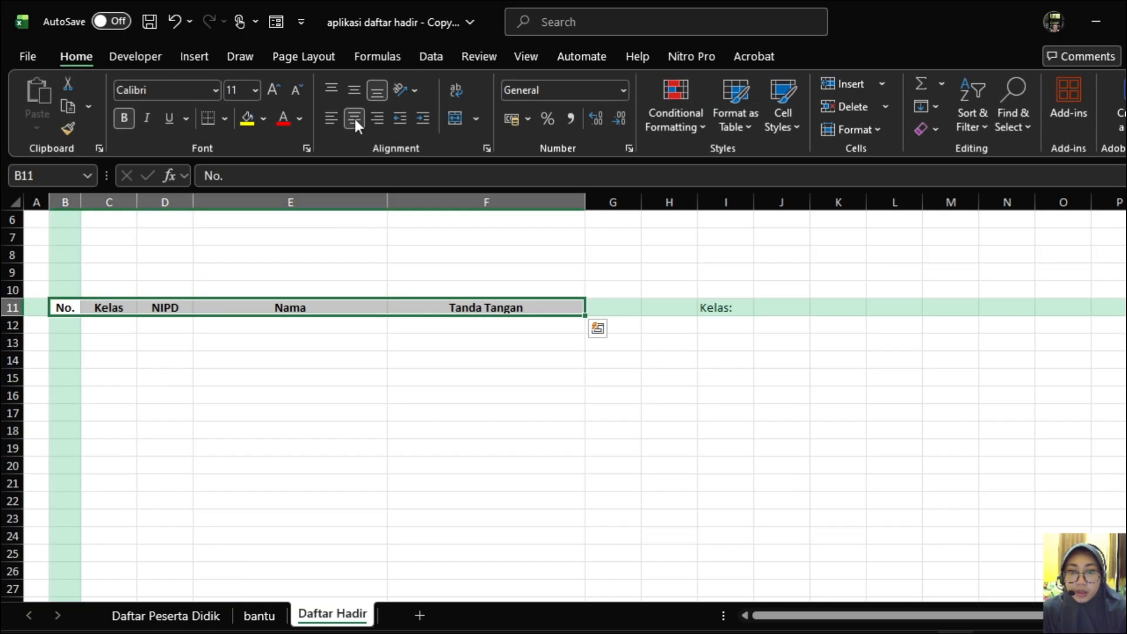
click(390, 346)
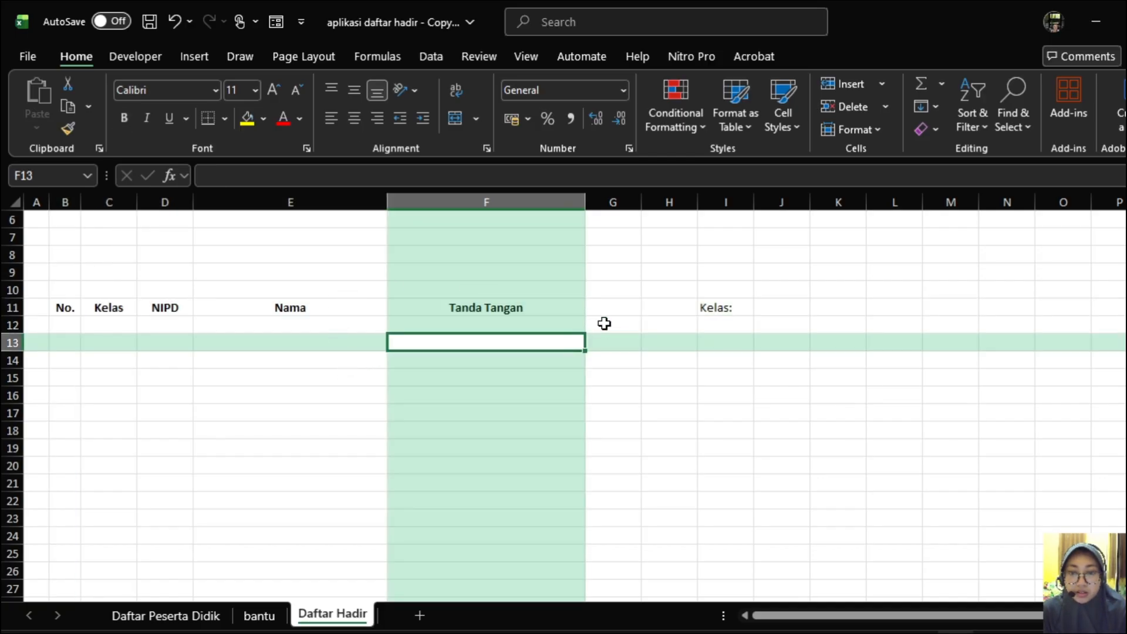
Step: Choose class 7 D from the Kelas dropdown in I12
click(741, 328)
click(762, 326)
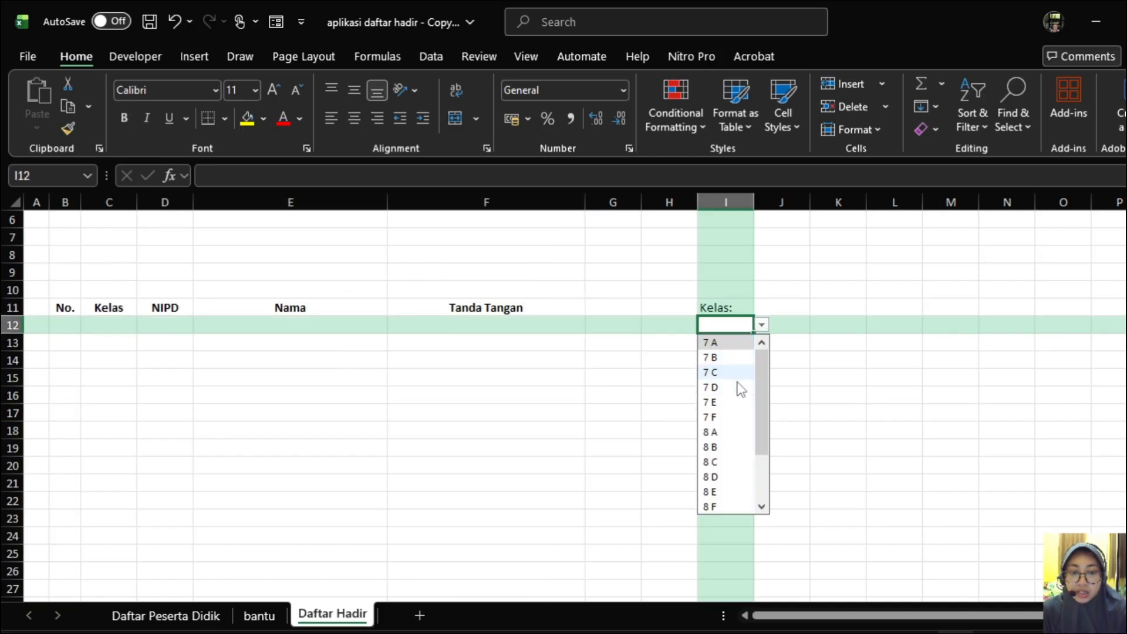
click(633, 366)
click(348, 325)
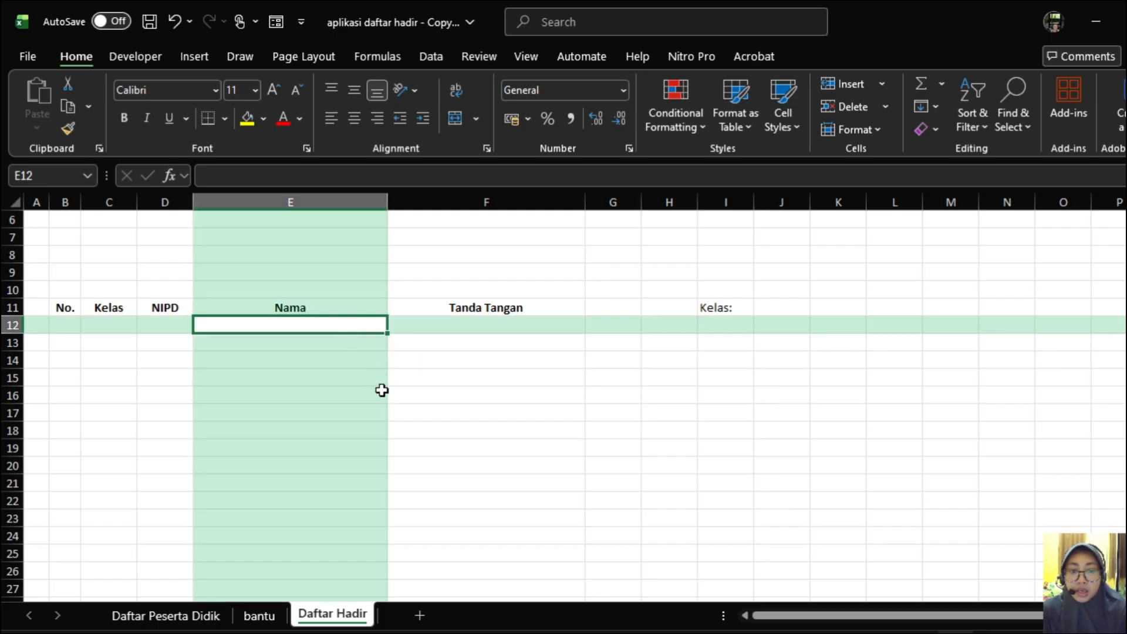
click(718, 331)
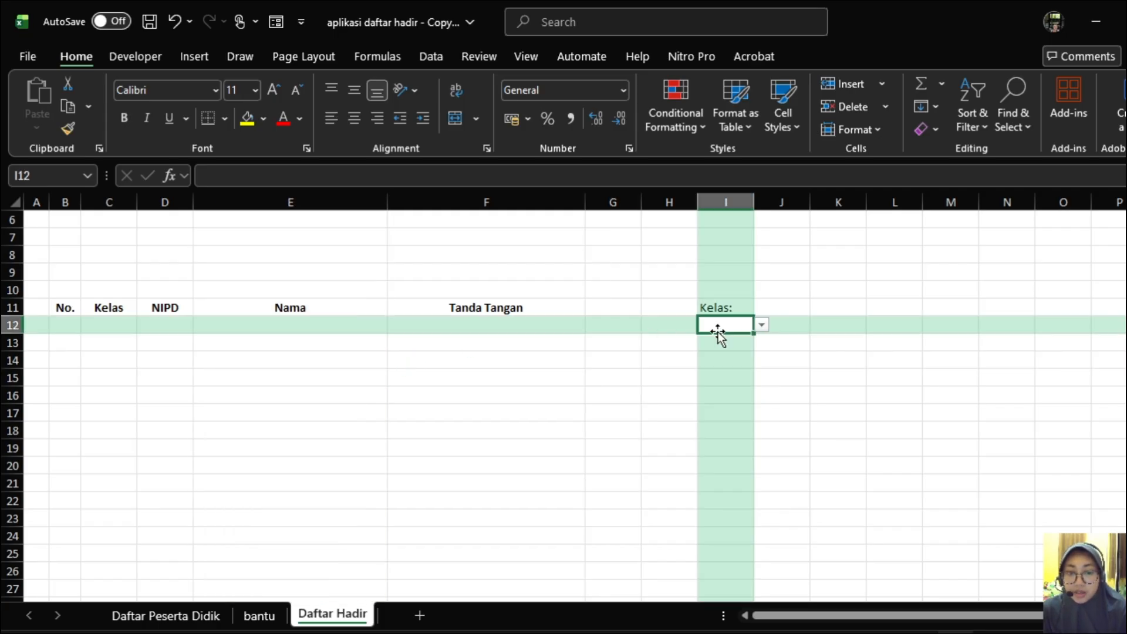
click(761, 325)
click(713, 386)
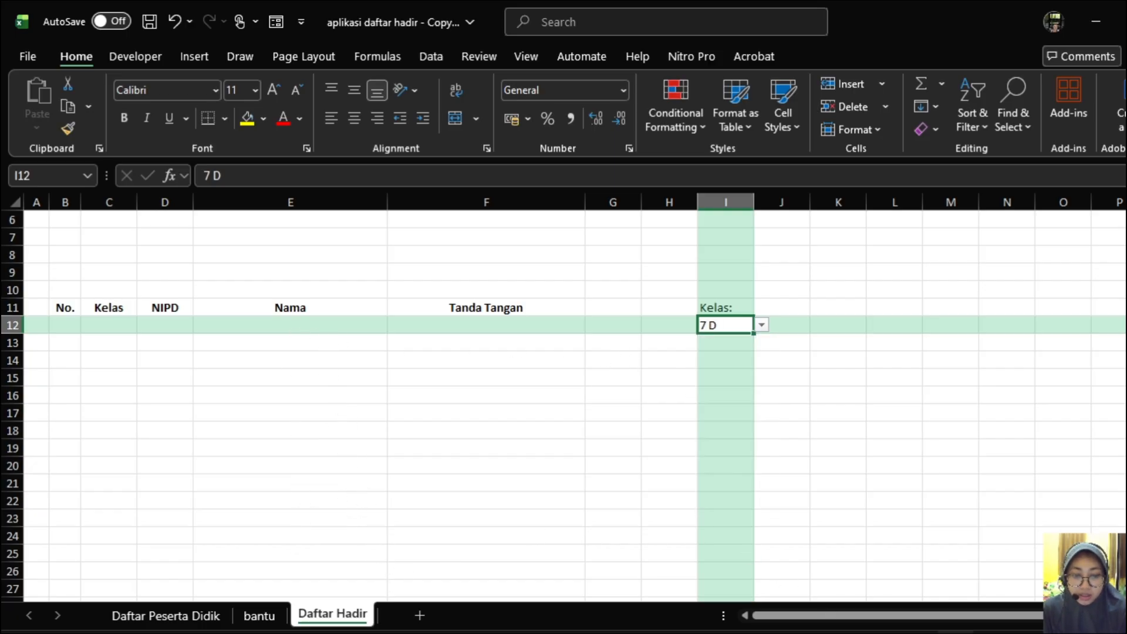
Step: Examine the Nama formula in E12 of the finished workbook's DafDir ASTS 2 sheet and return to the copied workbook
click(857, 599)
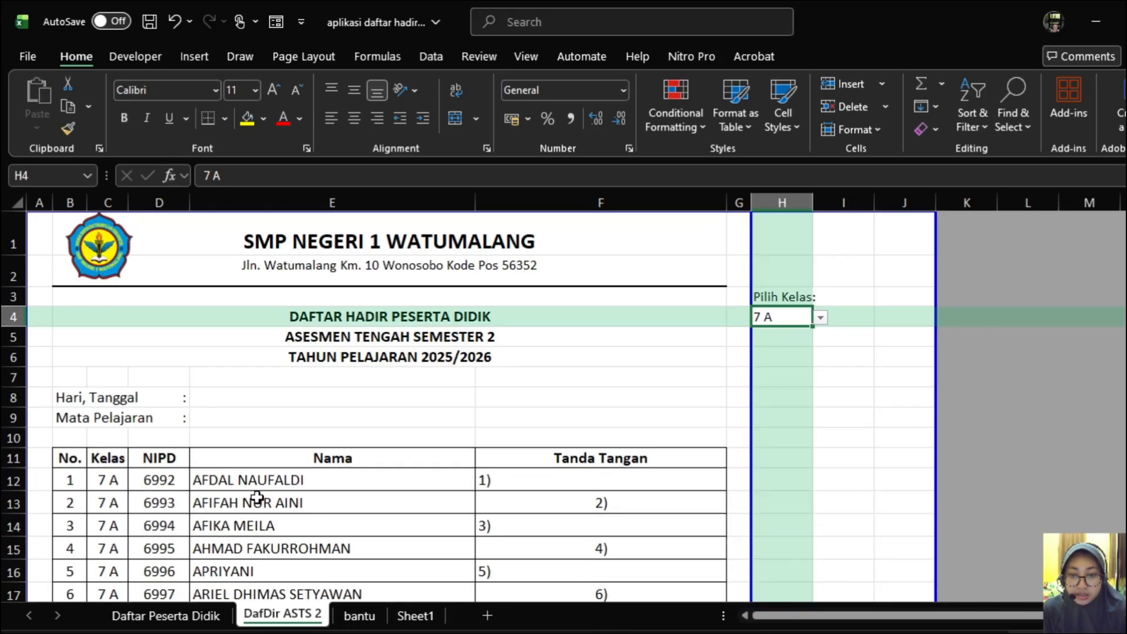
click(229, 480)
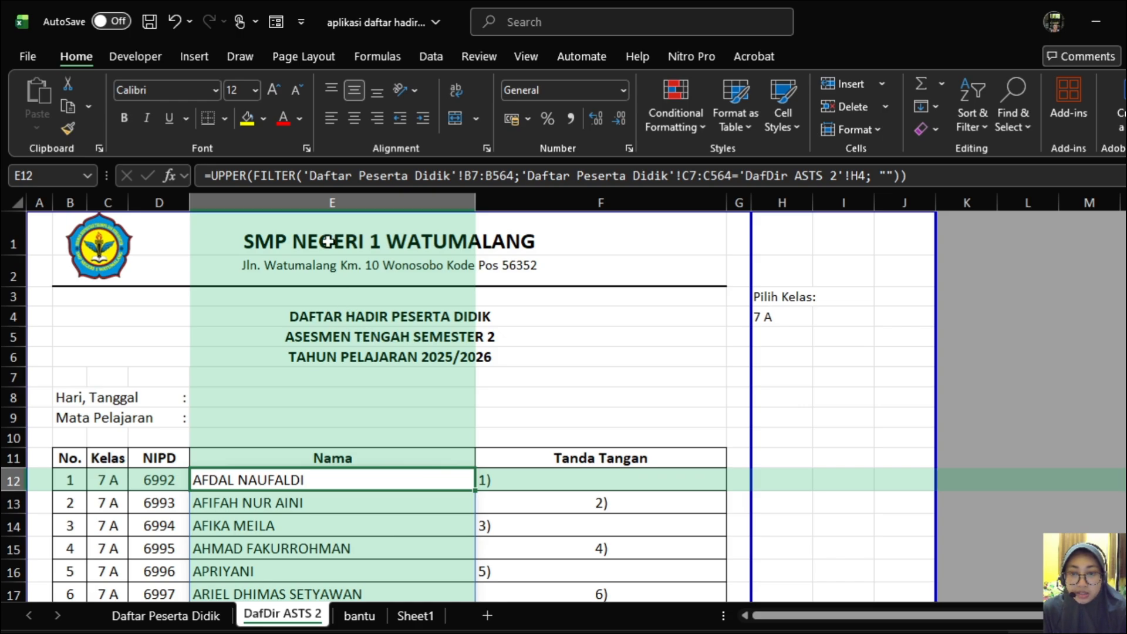
click(257, 176)
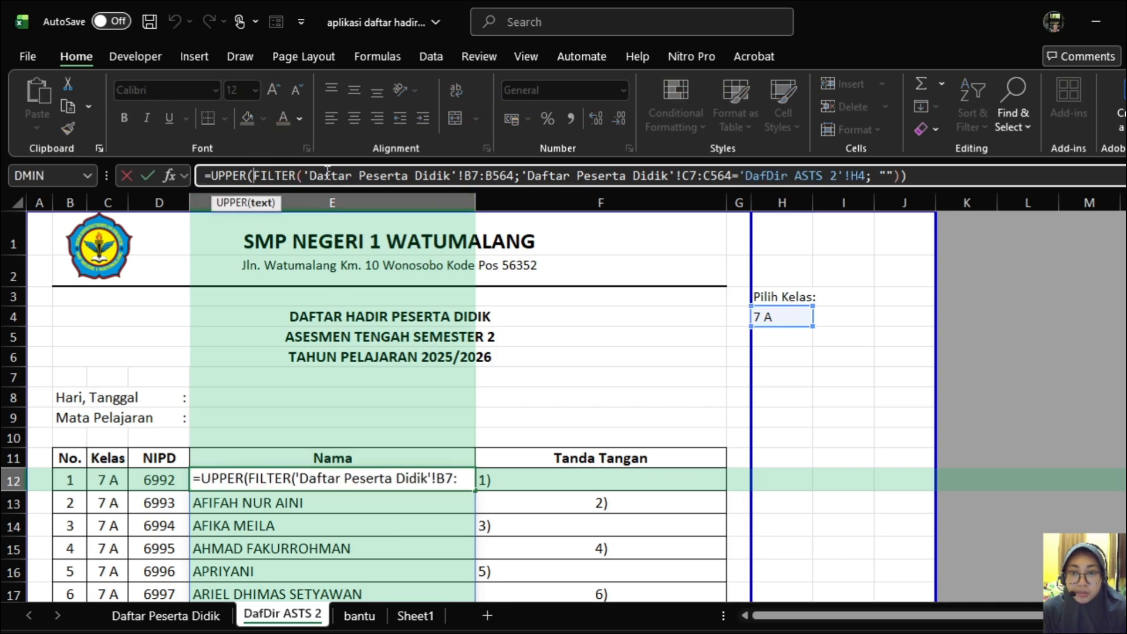
key(Return)
click(790, 633)
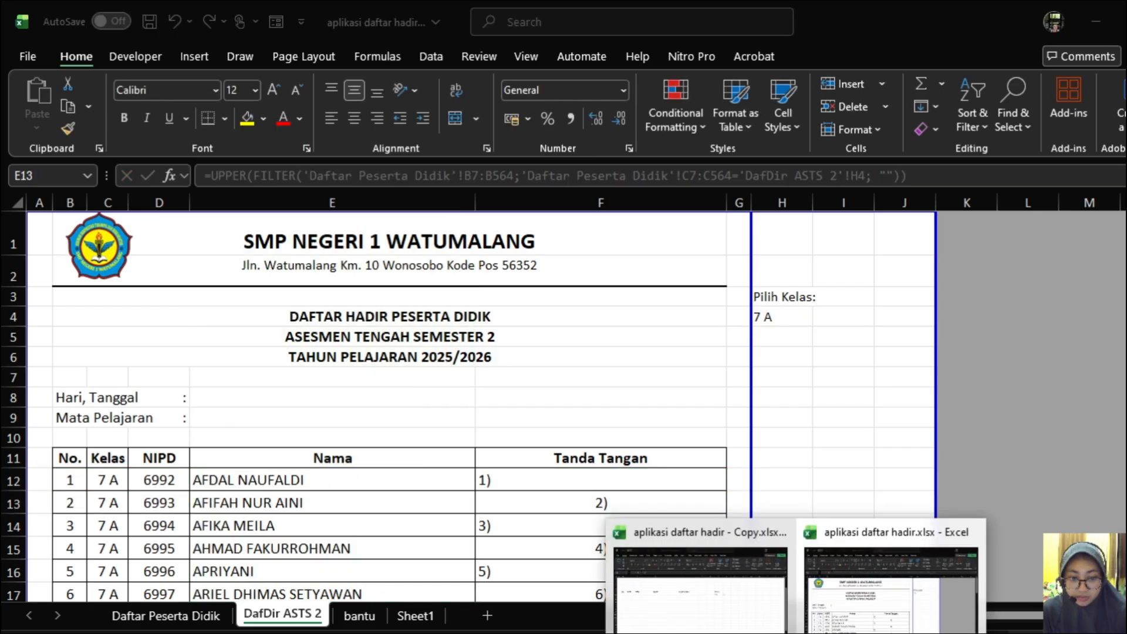
click(751, 626)
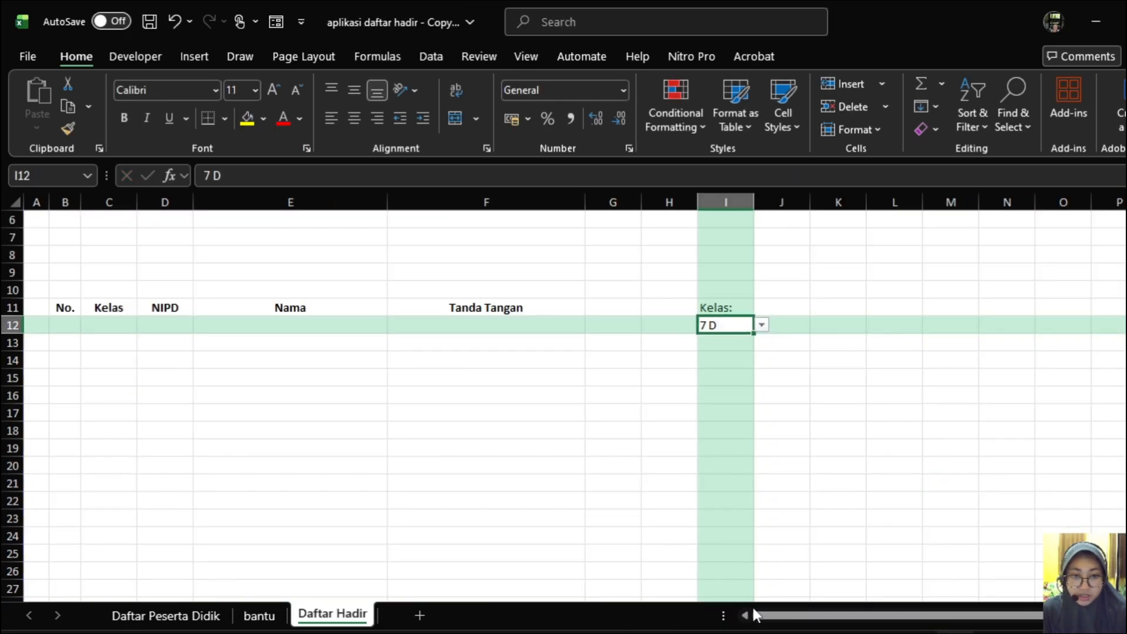
Step: Begin a FILTER formula in E12 of Daftar Hadir with 'Daftar Peserta Didik'!B7:B564 as its array
click(274, 327)
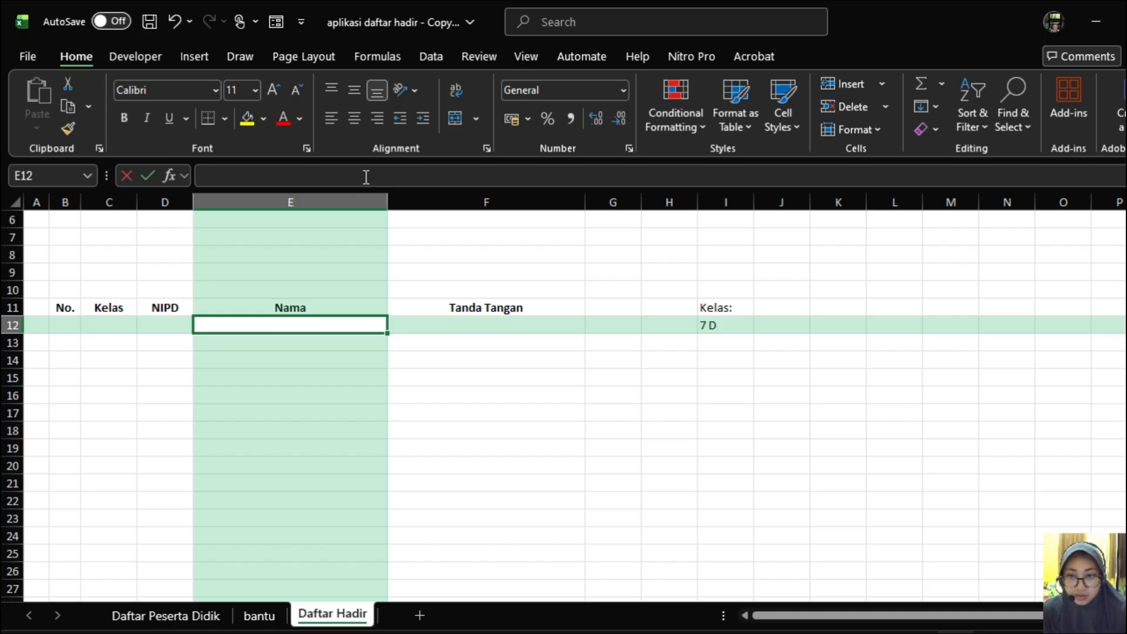
click(366, 176)
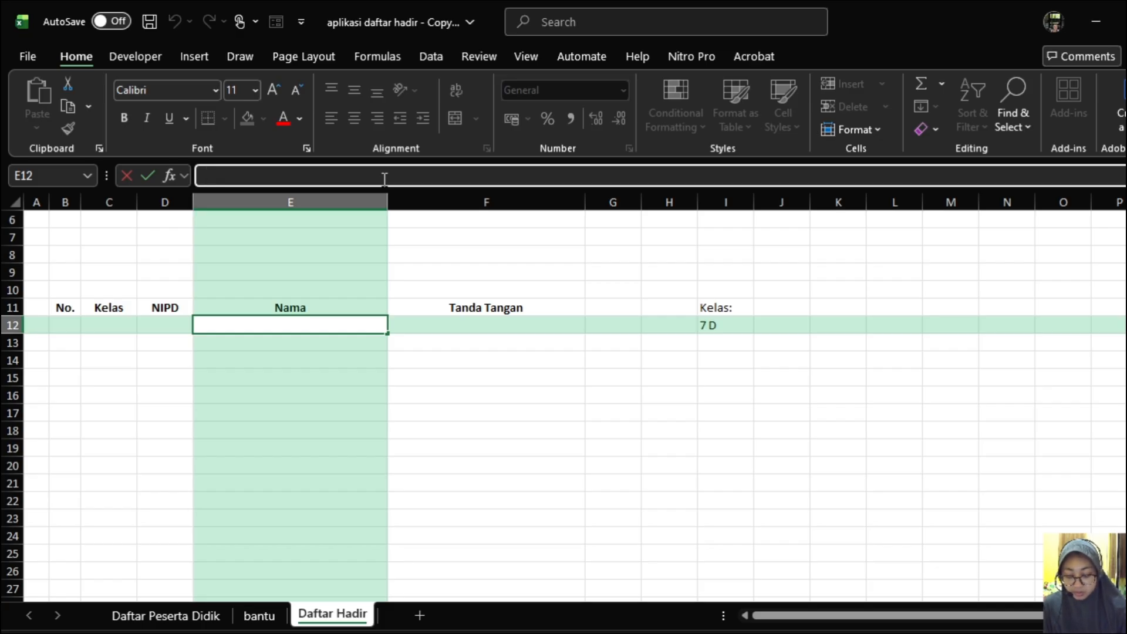
text(=filte)
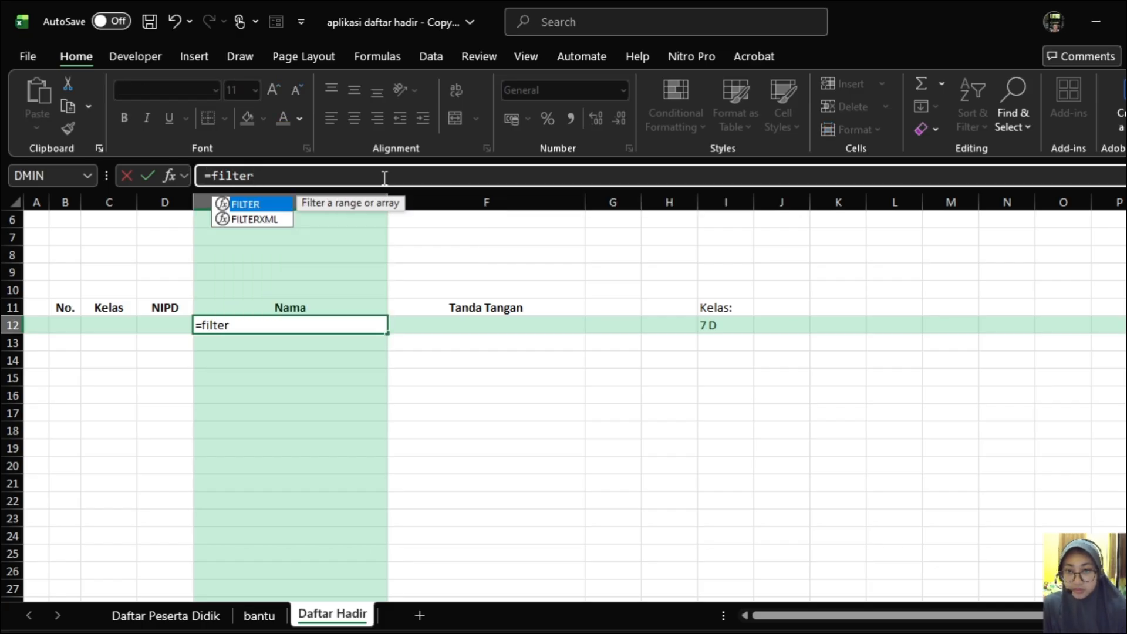
text(r)
double_click(260, 203)
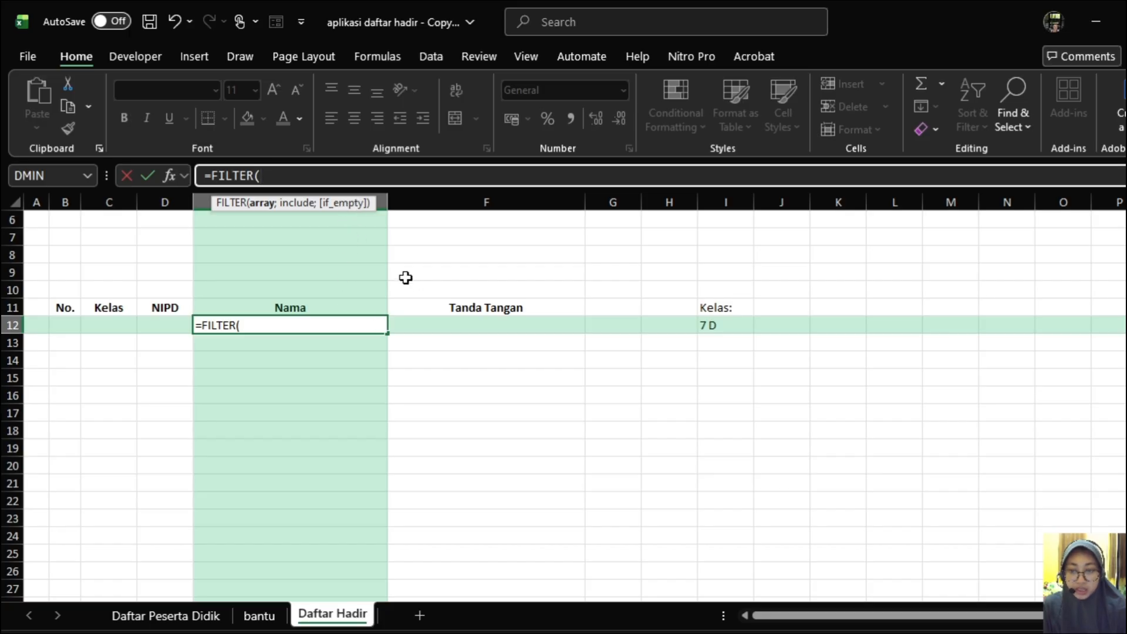
click(158, 617)
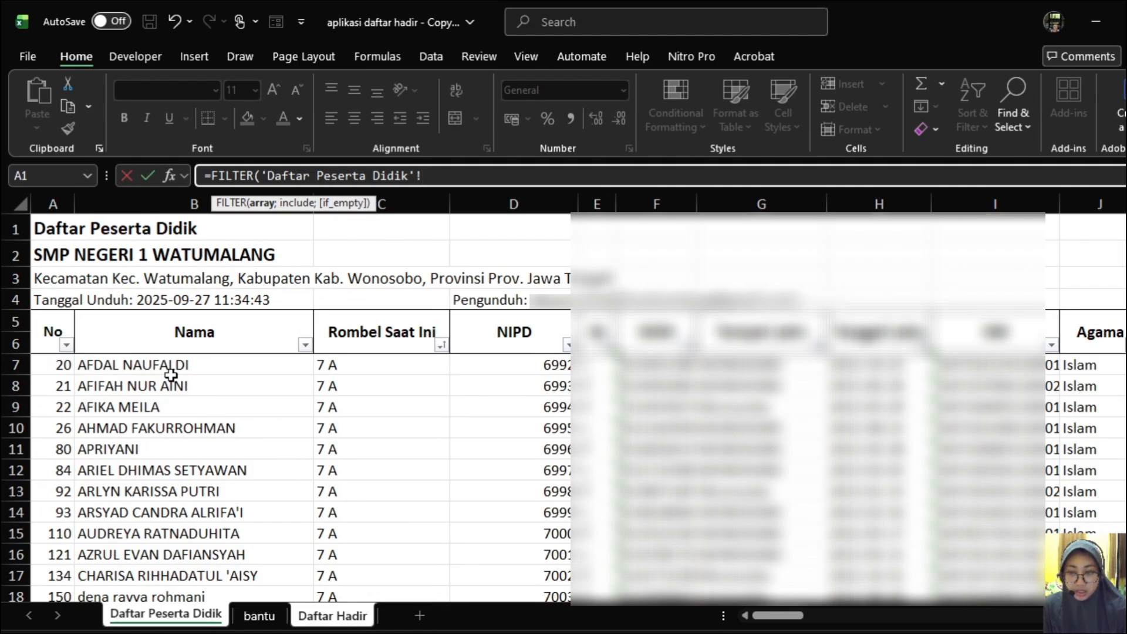
click(218, 367)
scroll(226, 373, down, 20)
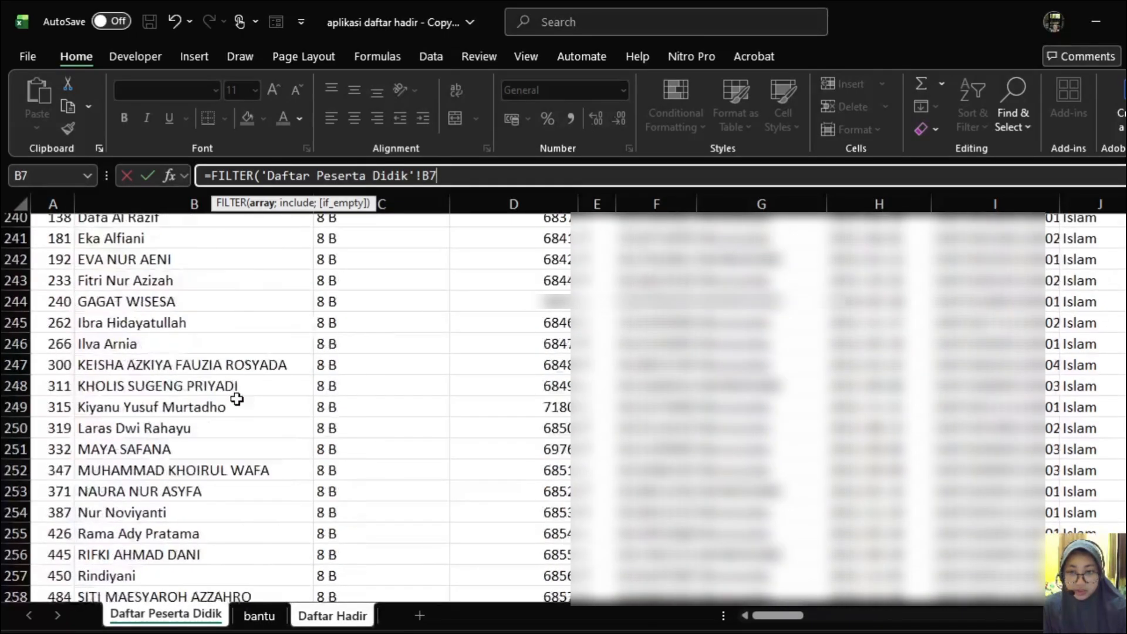
scroll(235, 399, down, 20)
scroll(233, 397, up, 20)
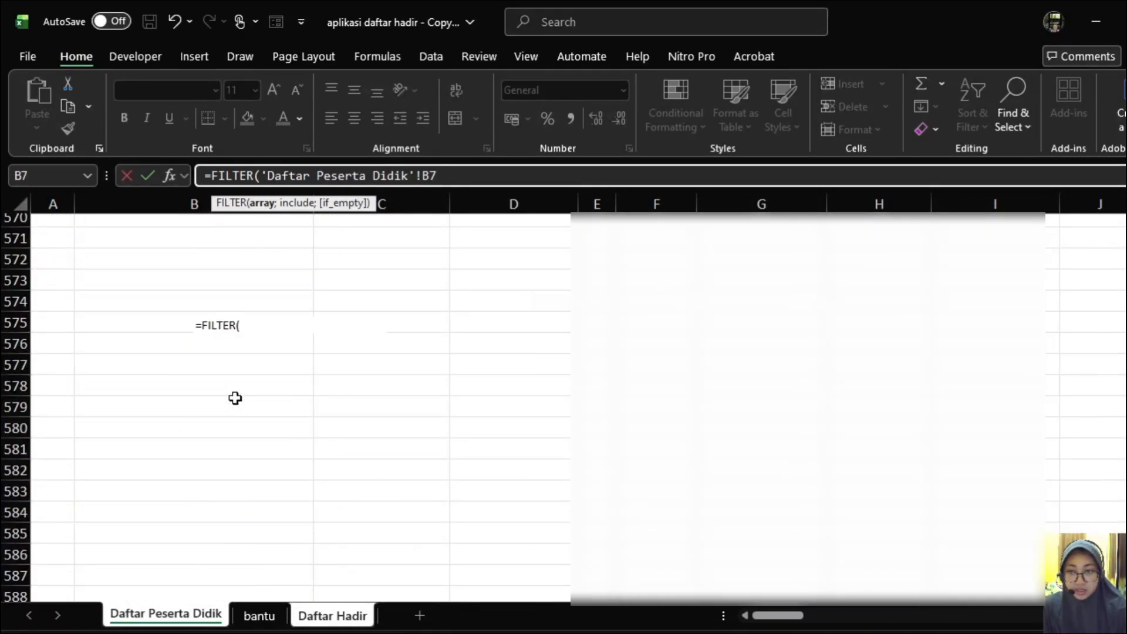
shift+click(178, 517)
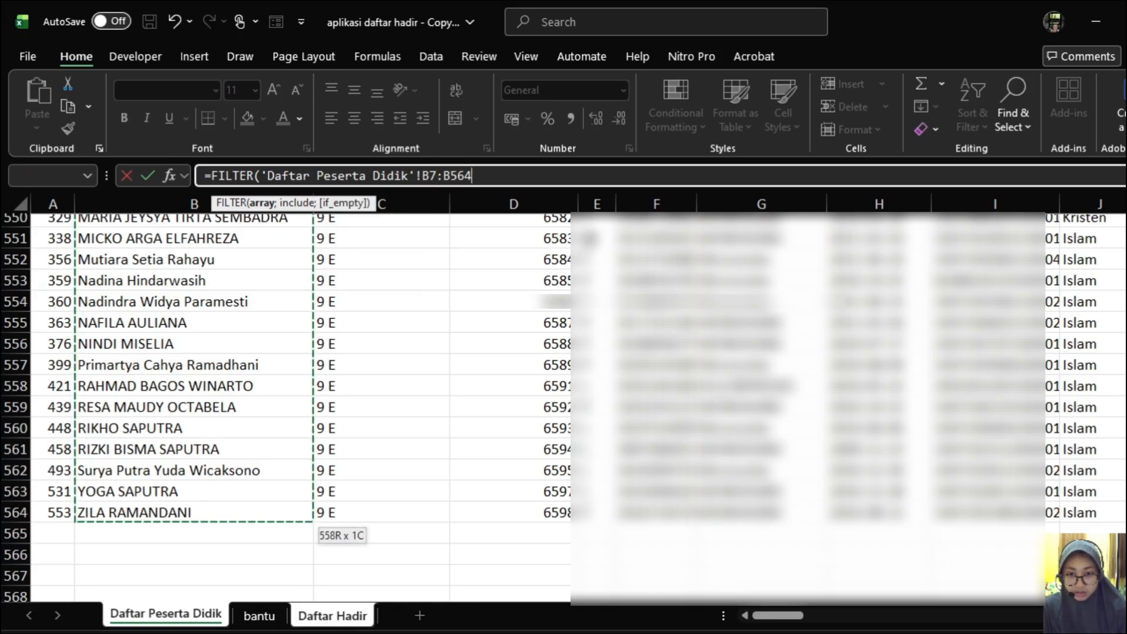
text(;)
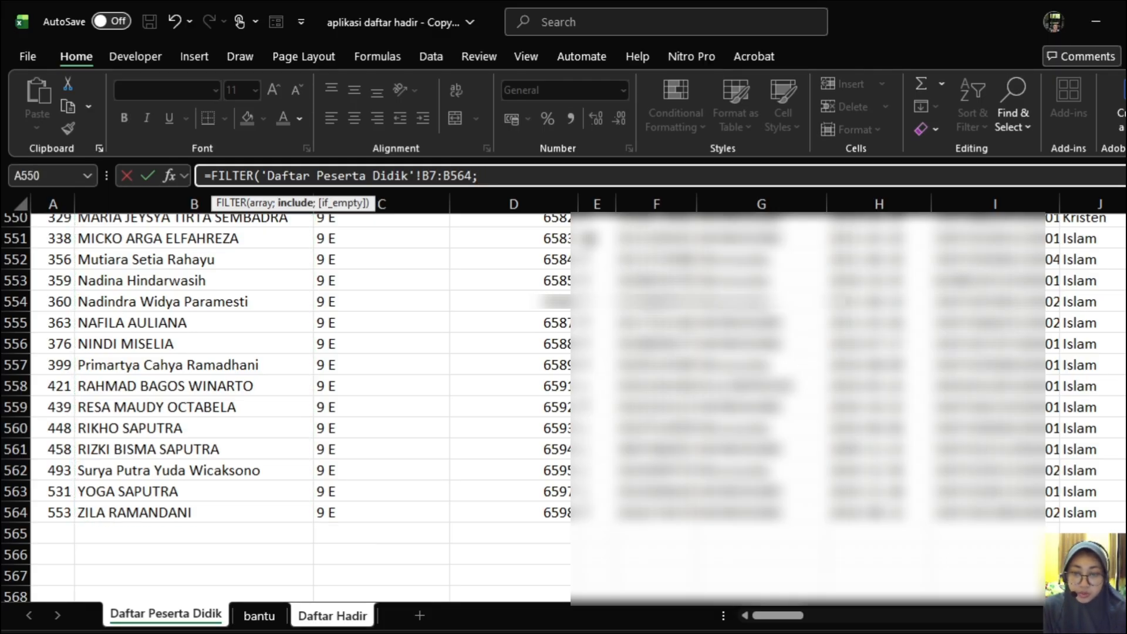
Step: Add the class range 'Daftar Peserta Didik'!C7:C564 followed by an equals sign as the FILTER formula's include condition
scroll(431, 377, up, 20)
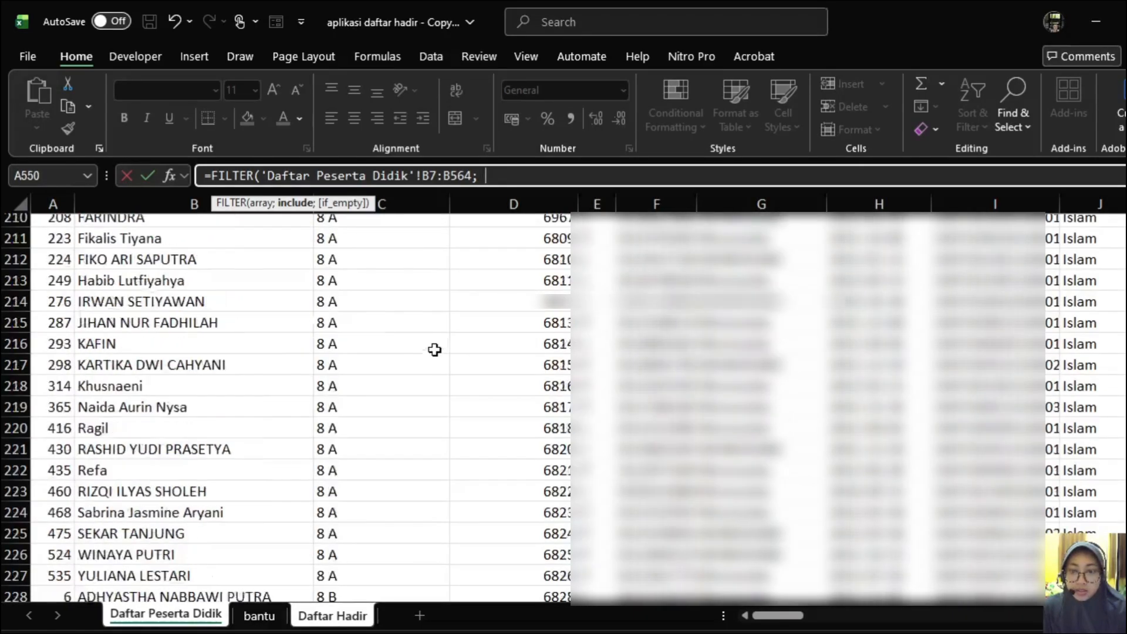
scroll(435, 349, up, 20)
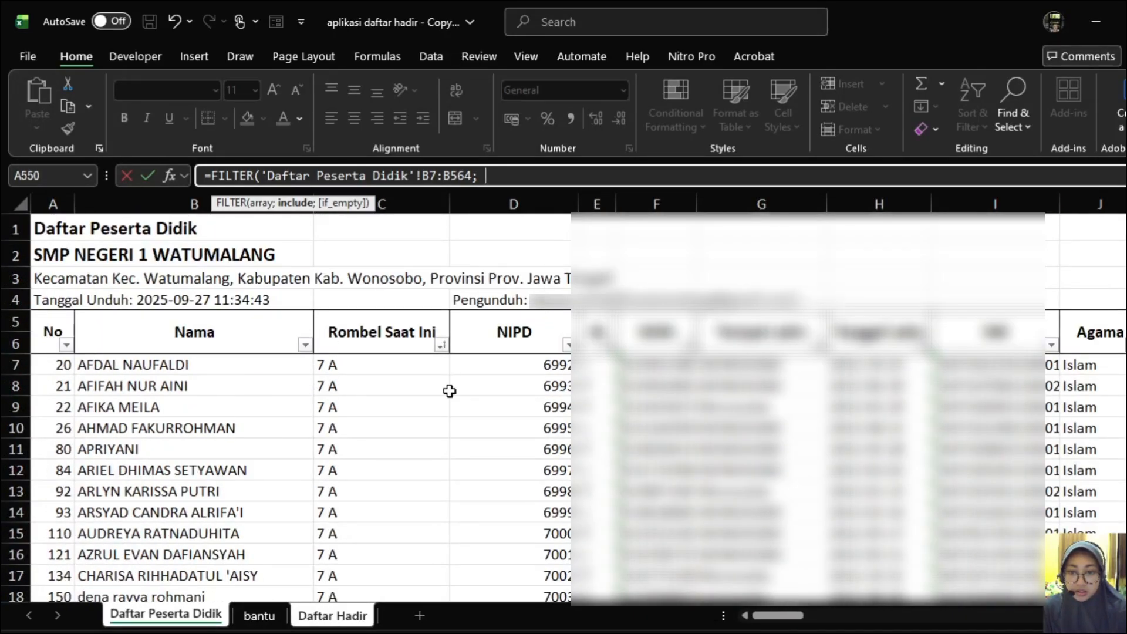
click(354, 364)
scroll(403, 440, down, 20)
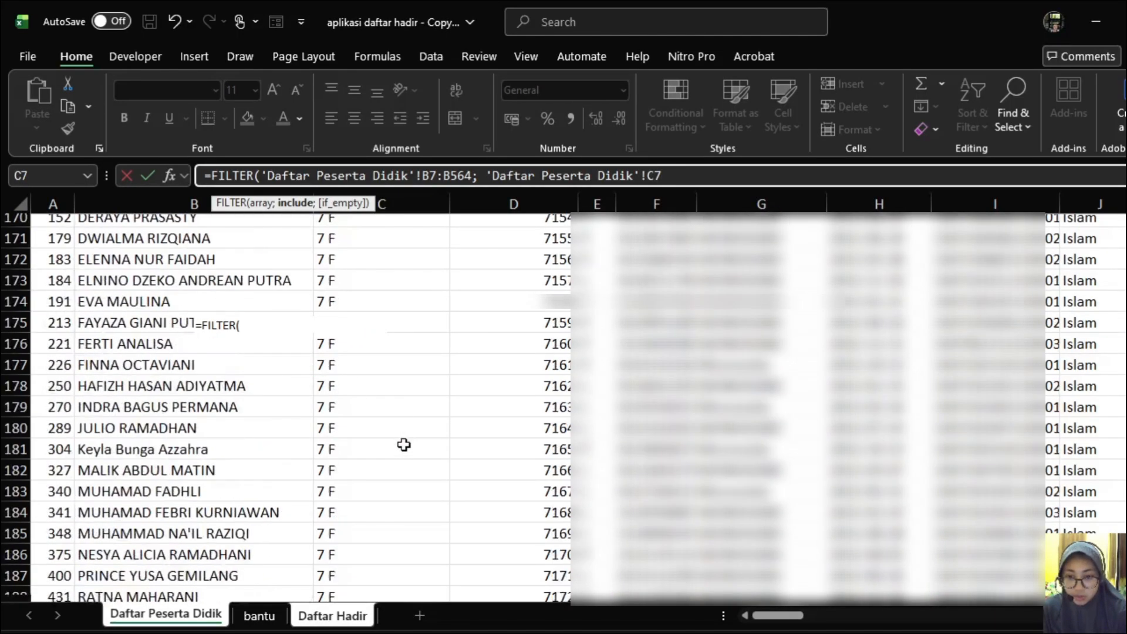
scroll(403, 445, down, 20)
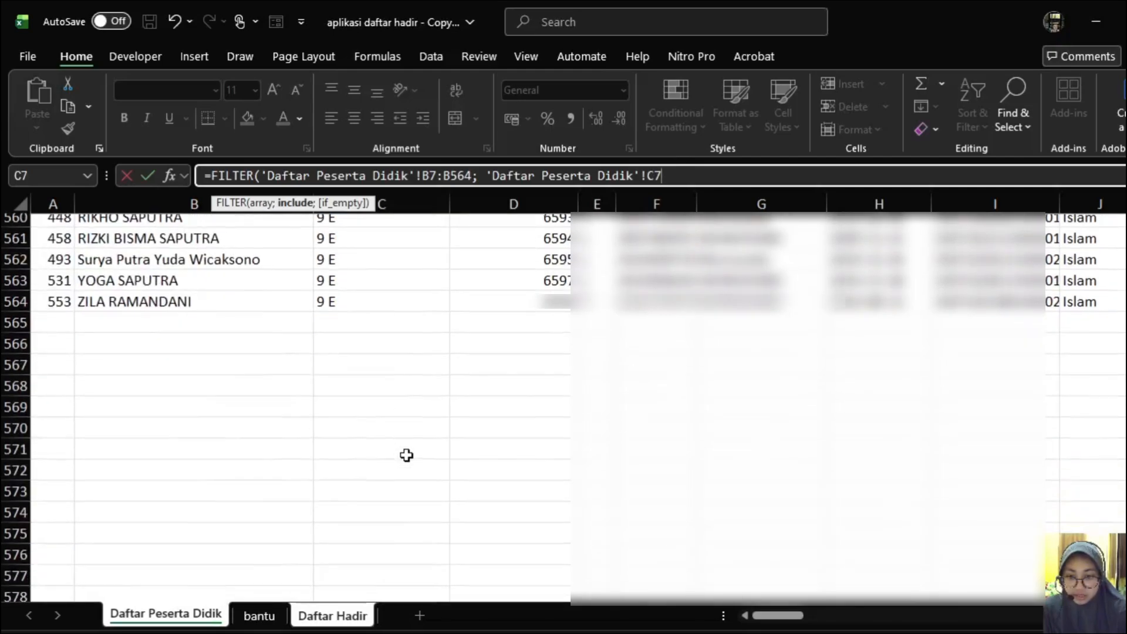
shift+click(372, 304)
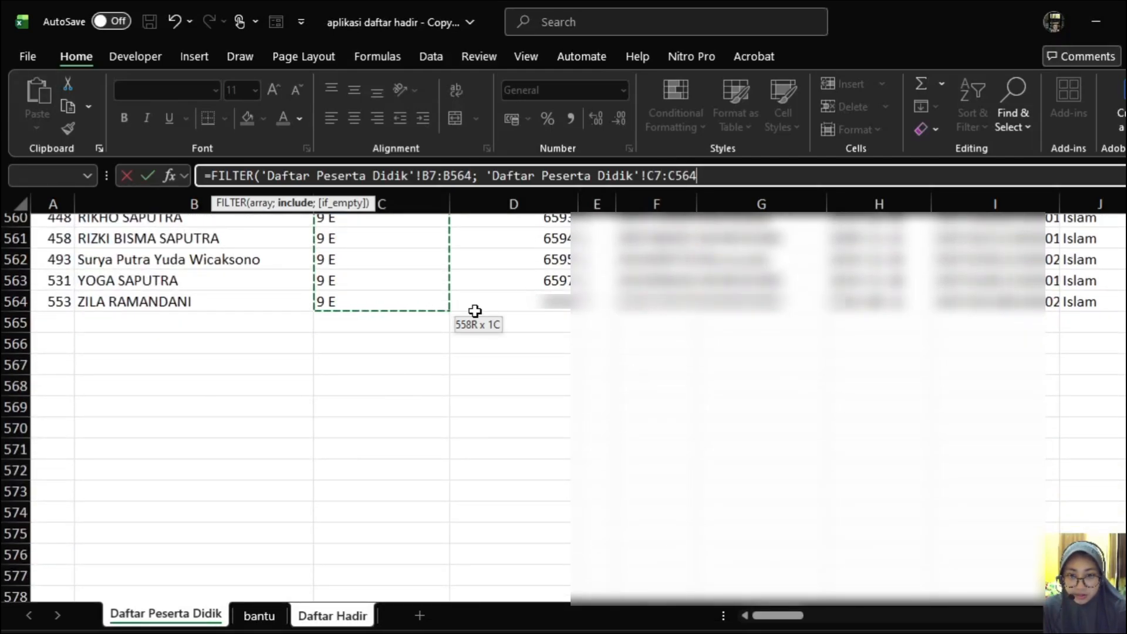
scroll(484, 308, up, 20)
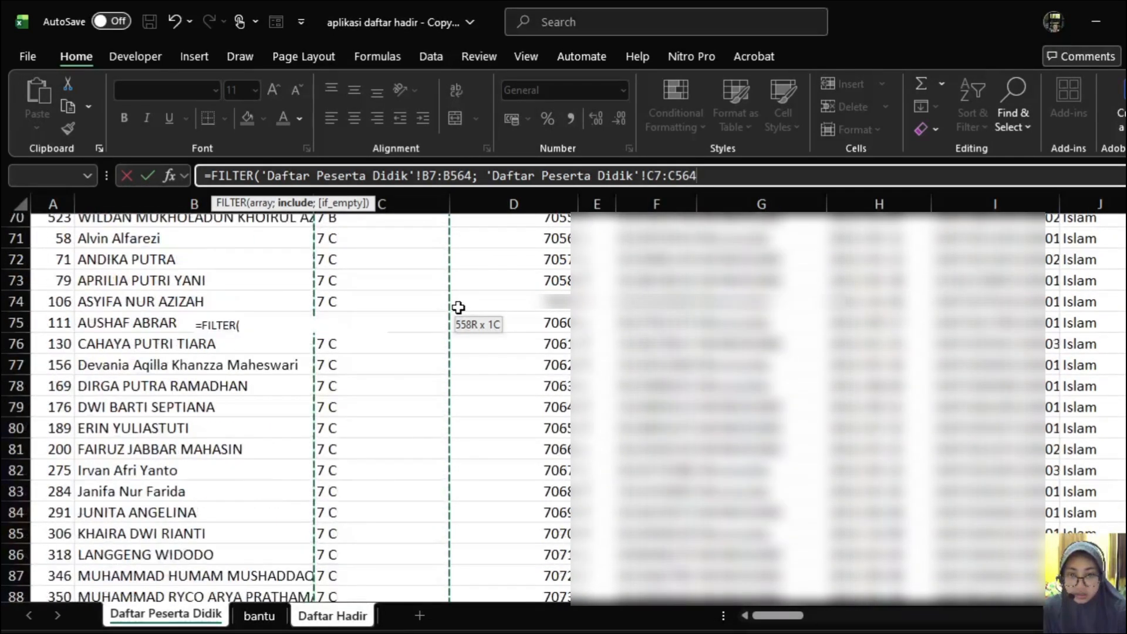
scroll(459, 308, up, 13)
text(=)
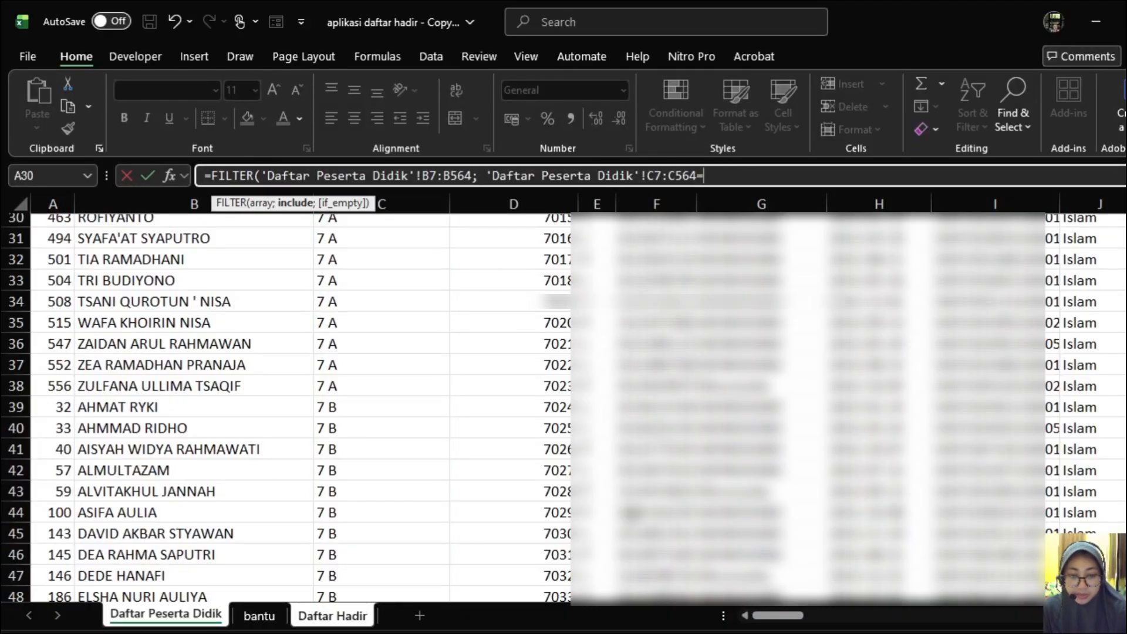
Step: Complete the FILTER condition with 'Daftar Hadir'!I12, add "" as the if_empty value and enter the formula
click(333, 616)
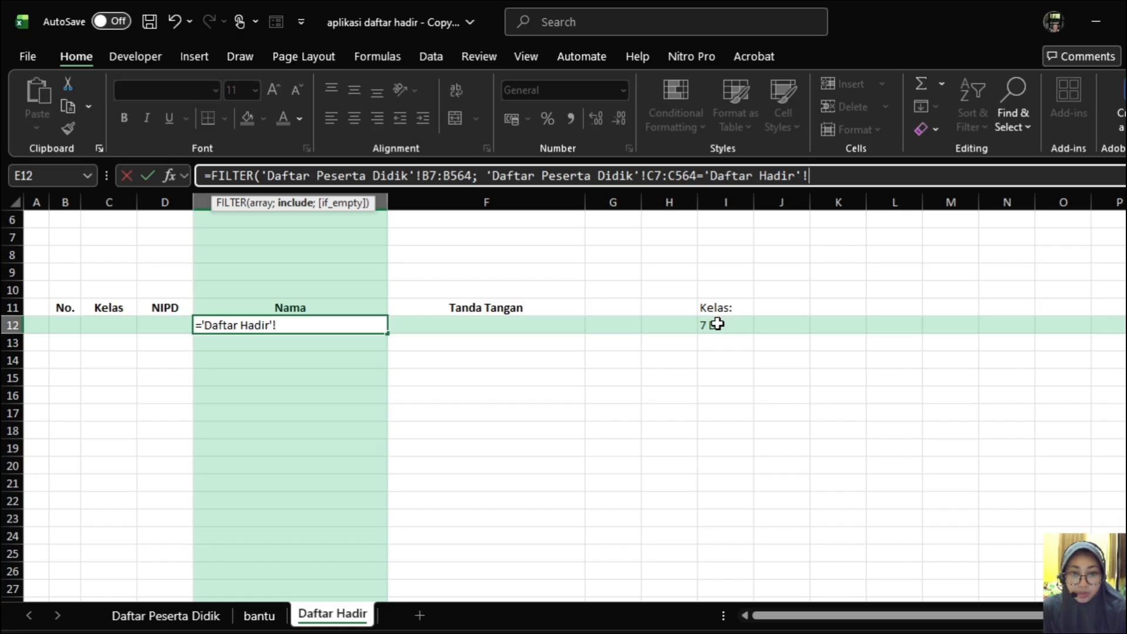
click(725, 327)
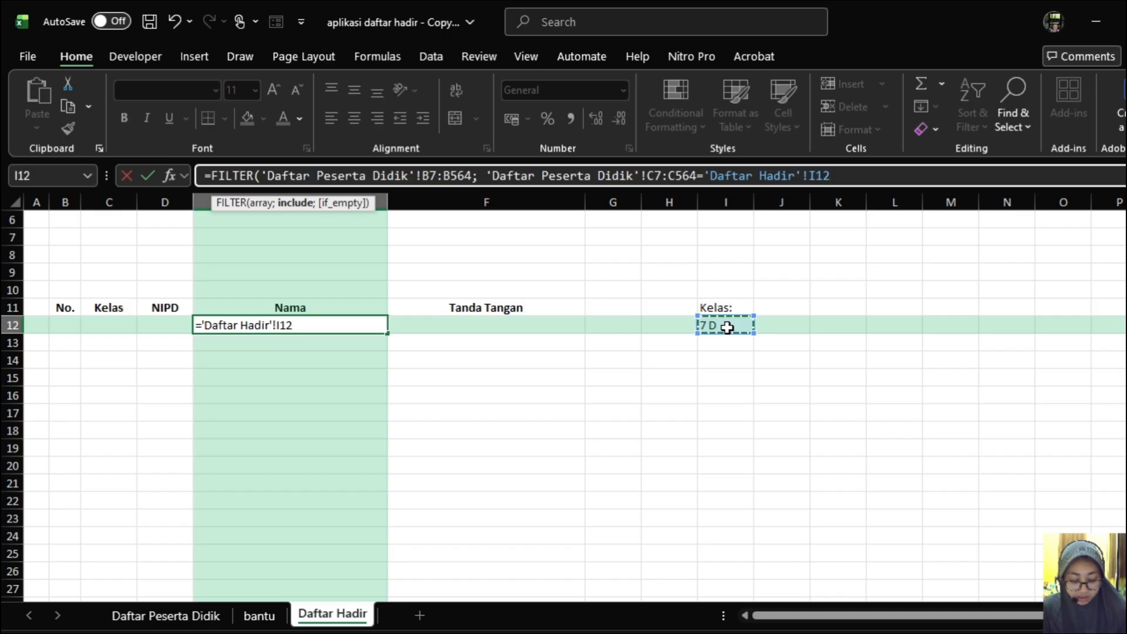
text(;)
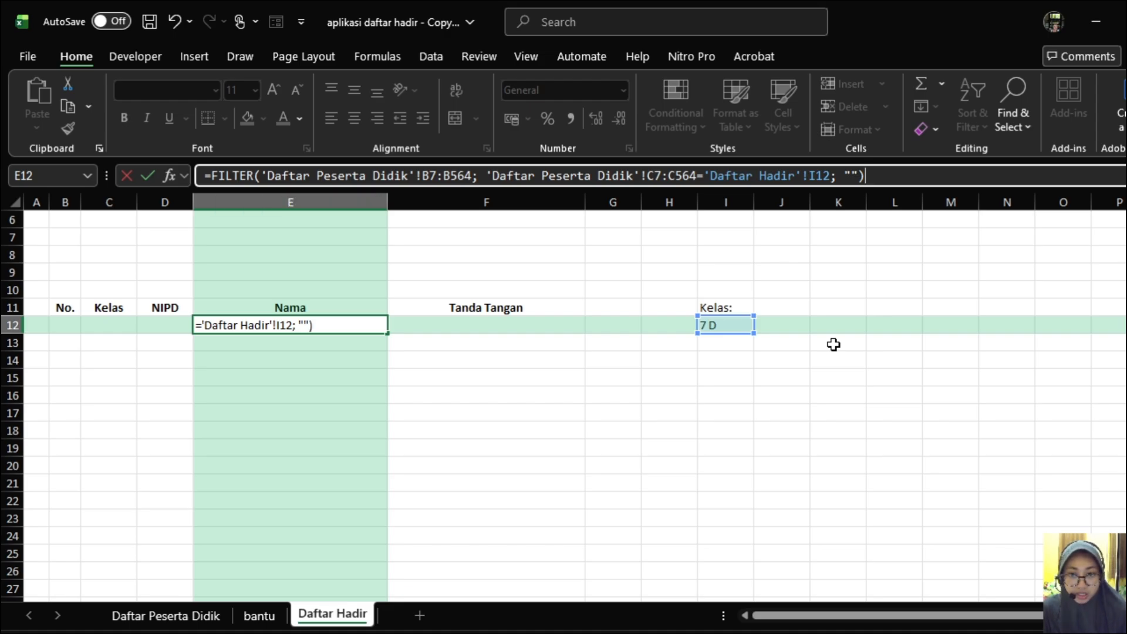
key(Return)
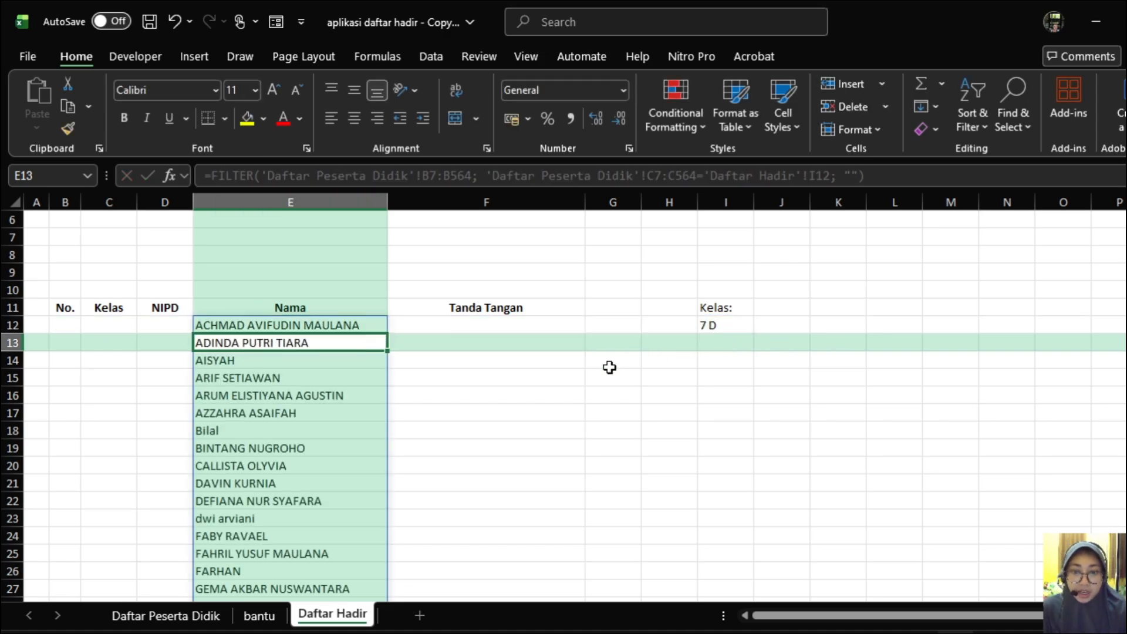
Step: Look through the filtered Nama list and choose class 9 E from the Kelas dropdown in I12
scroll(343, 387, down, 10)
scroll(352, 405, up, 2)
scroll(358, 420, up, 8)
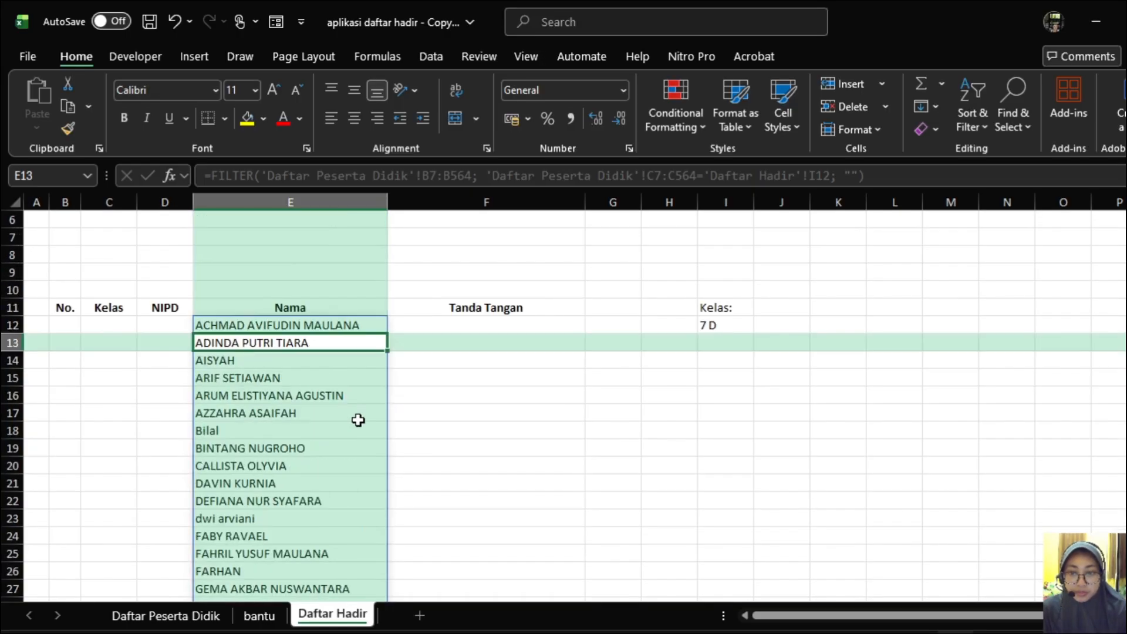
click(719, 326)
click(762, 325)
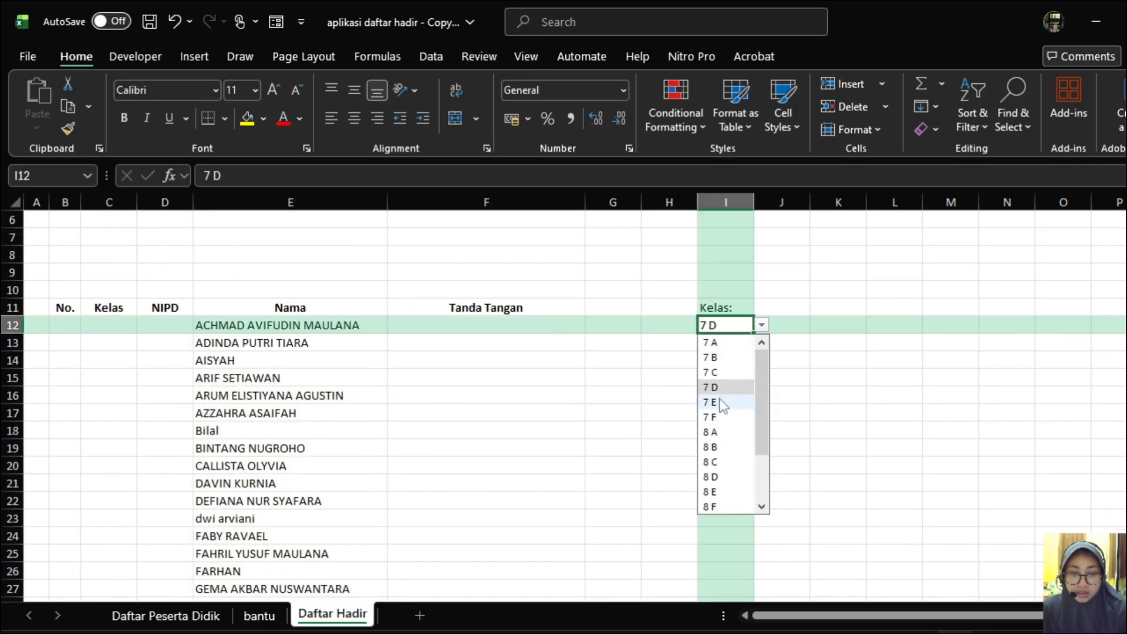
scroll(728, 458, down, 2)
click(738, 509)
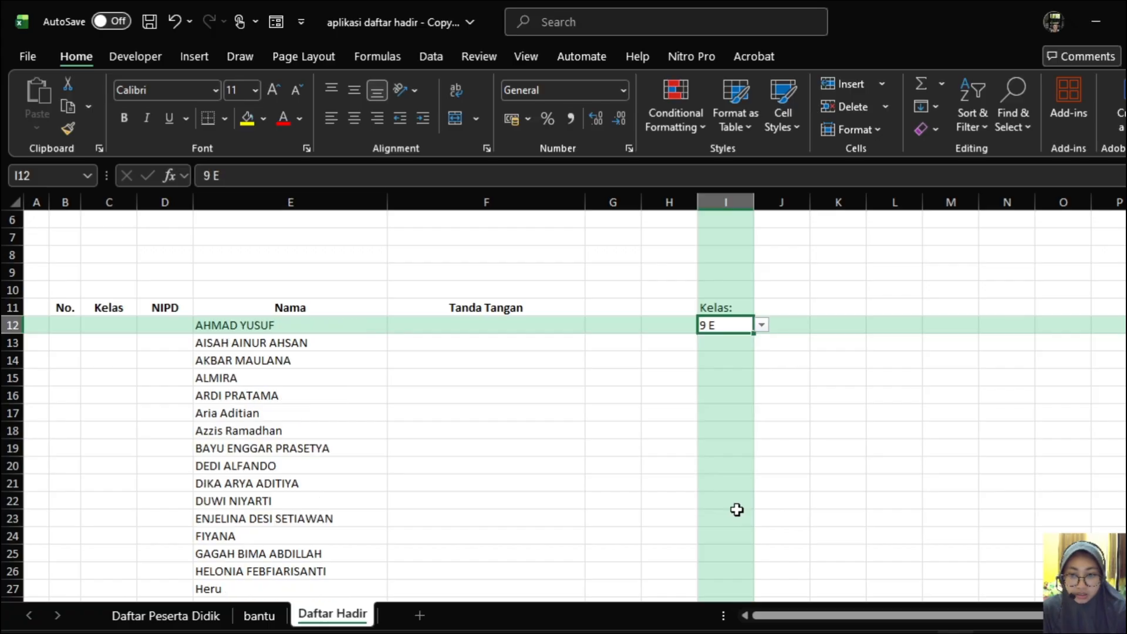
Step: Choose class 7 A from the Kelas dropdown in I12
click(761, 325)
scroll(741, 381, up, 2)
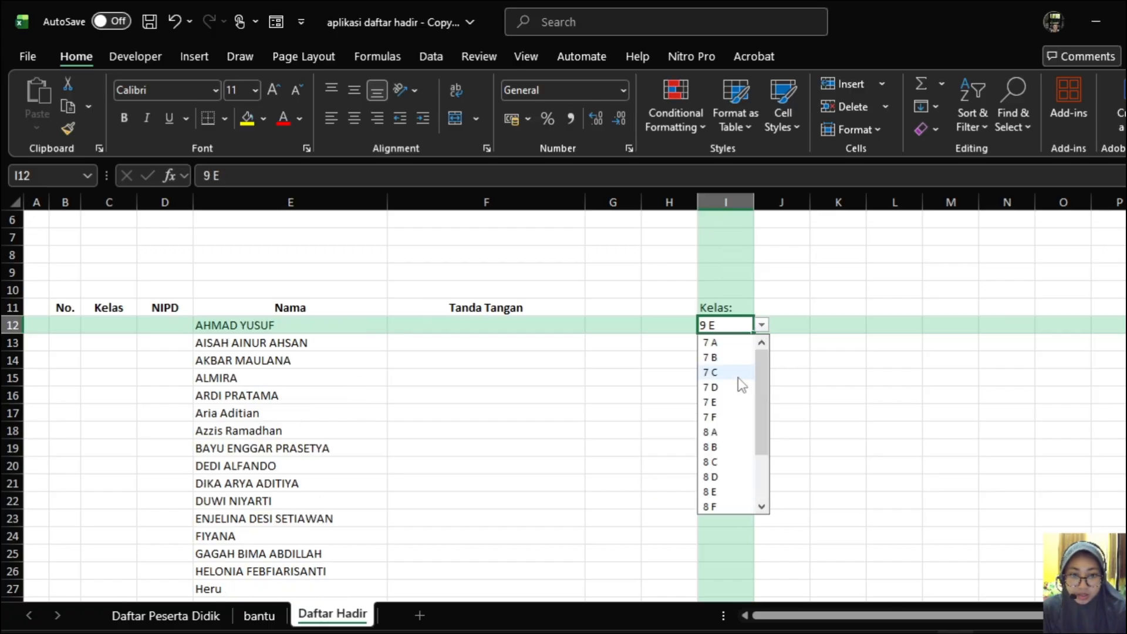
click(716, 342)
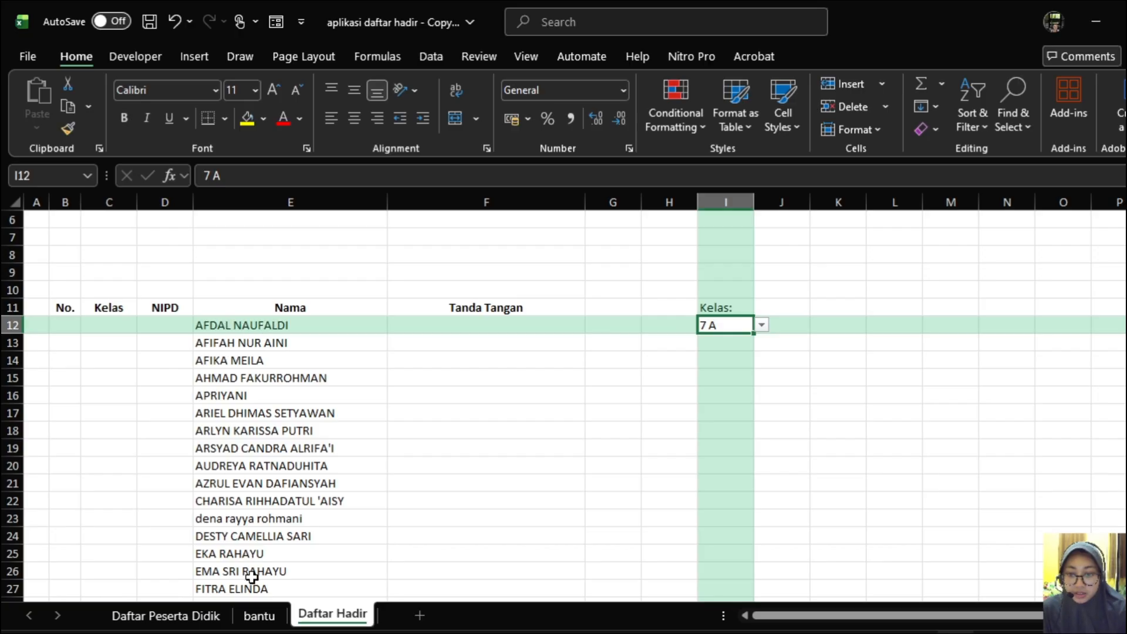
Step: Compare the filtered Nama list with the class 7 A rows on the Daftar Peserta Didik sheet
click(167, 617)
scroll(288, 511, up, 13)
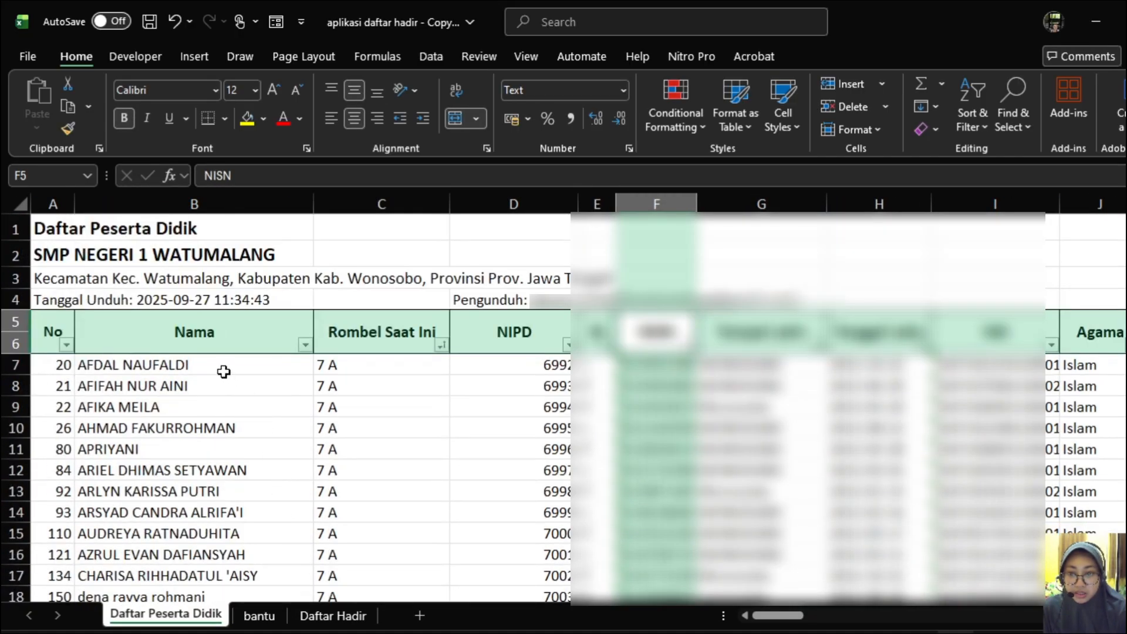
click(223, 370)
click(338, 373)
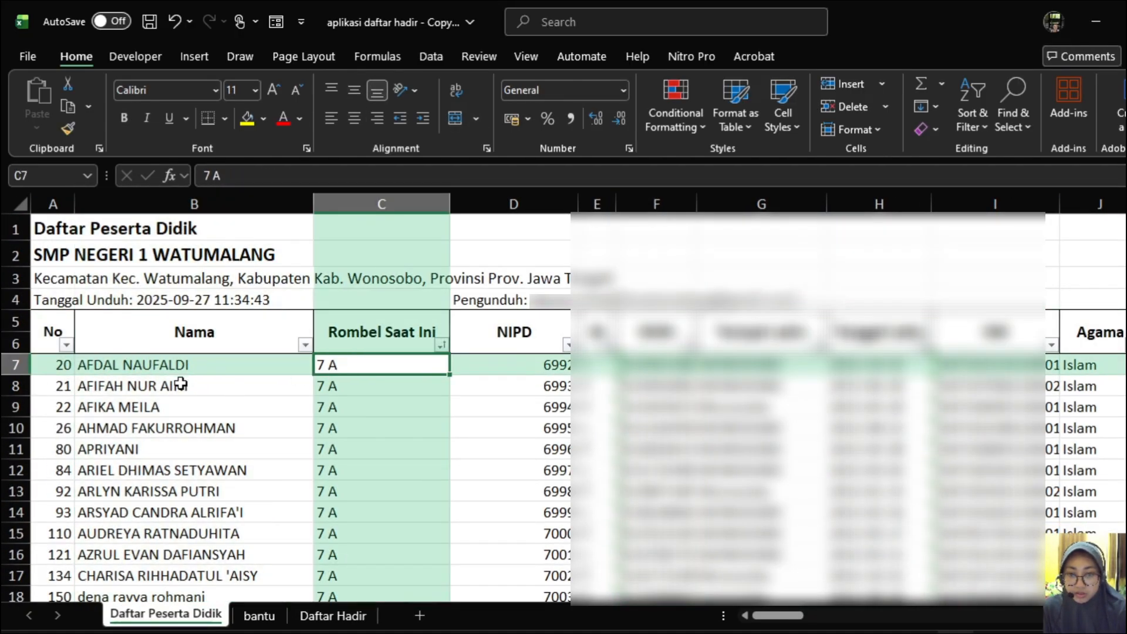
click(199, 374)
click(330, 615)
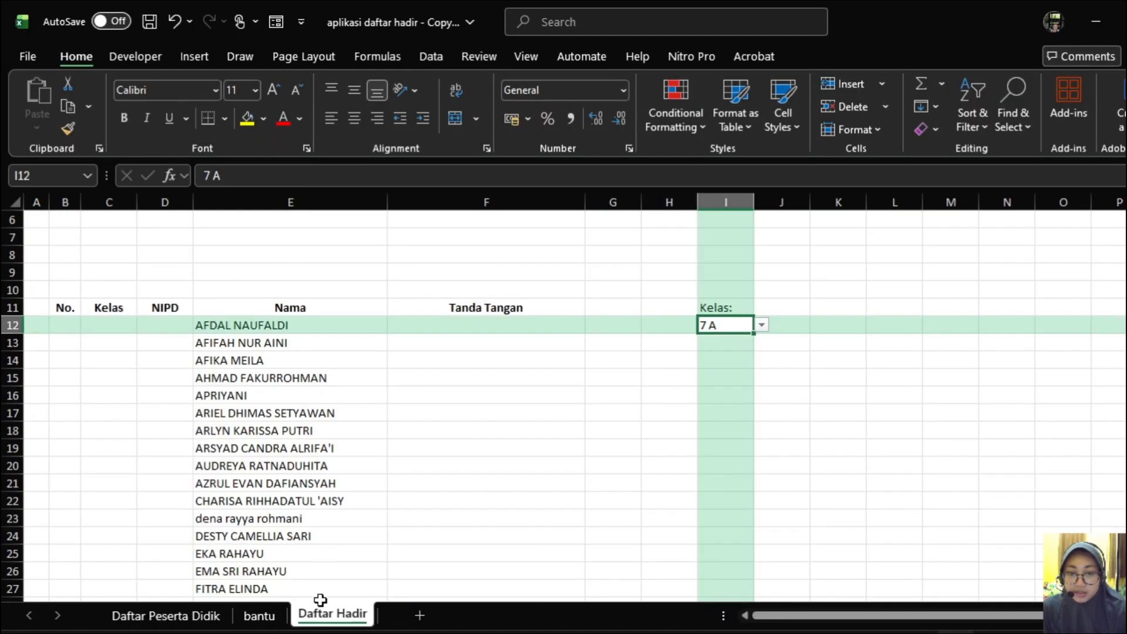
scroll(555, 439, down, 10)
scroll(552, 440, up, 10)
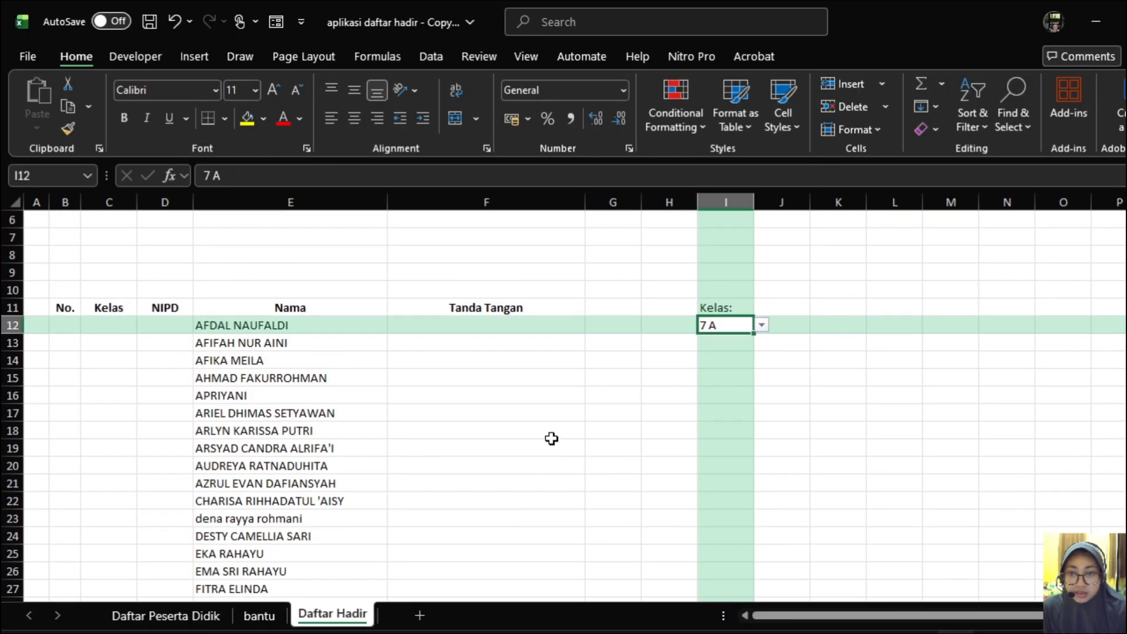
Step: Choose class 9 A in the Kelas dropdown and look through the filtered names in column E
click(762, 324)
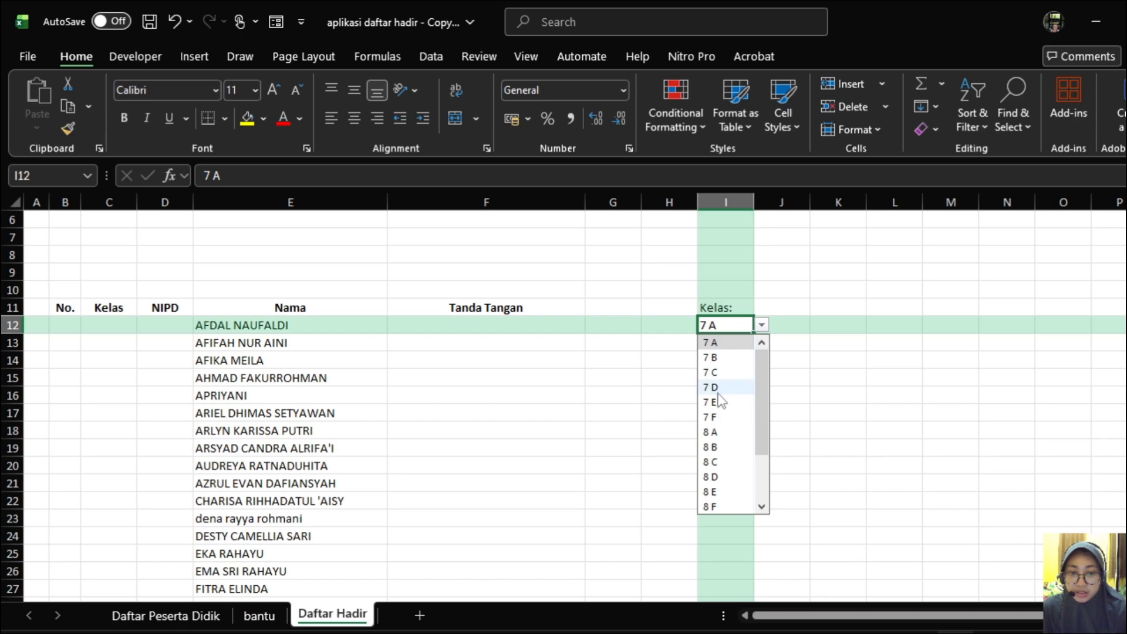
scroll(722, 423, down, 2)
click(727, 447)
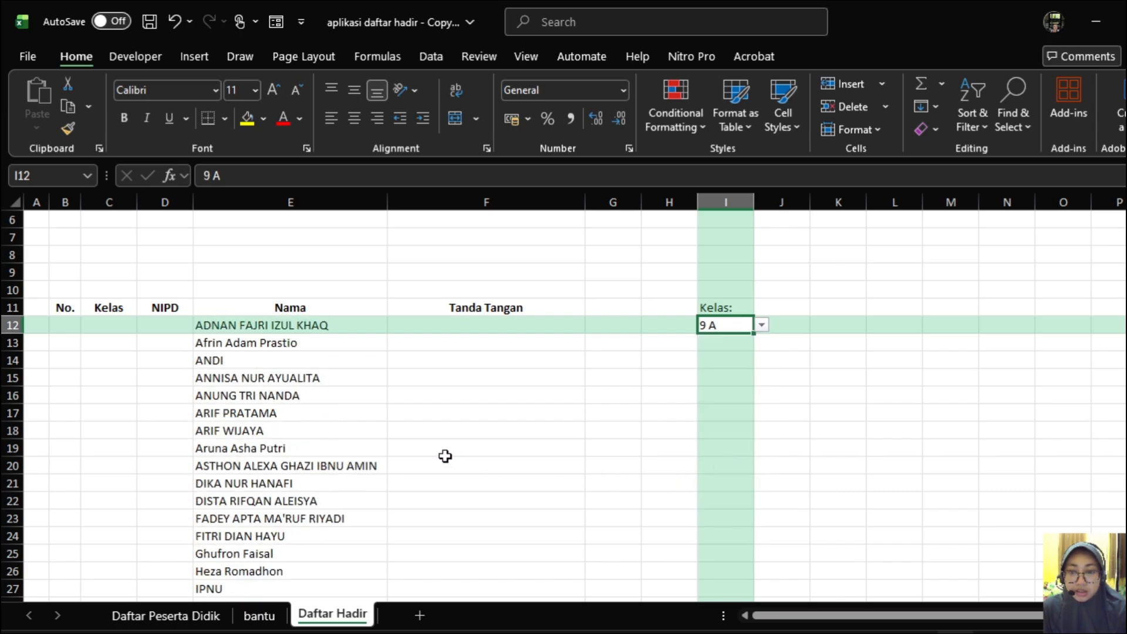
scroll(370, 470, down, 10)
scroll(369, 470, up, 12)
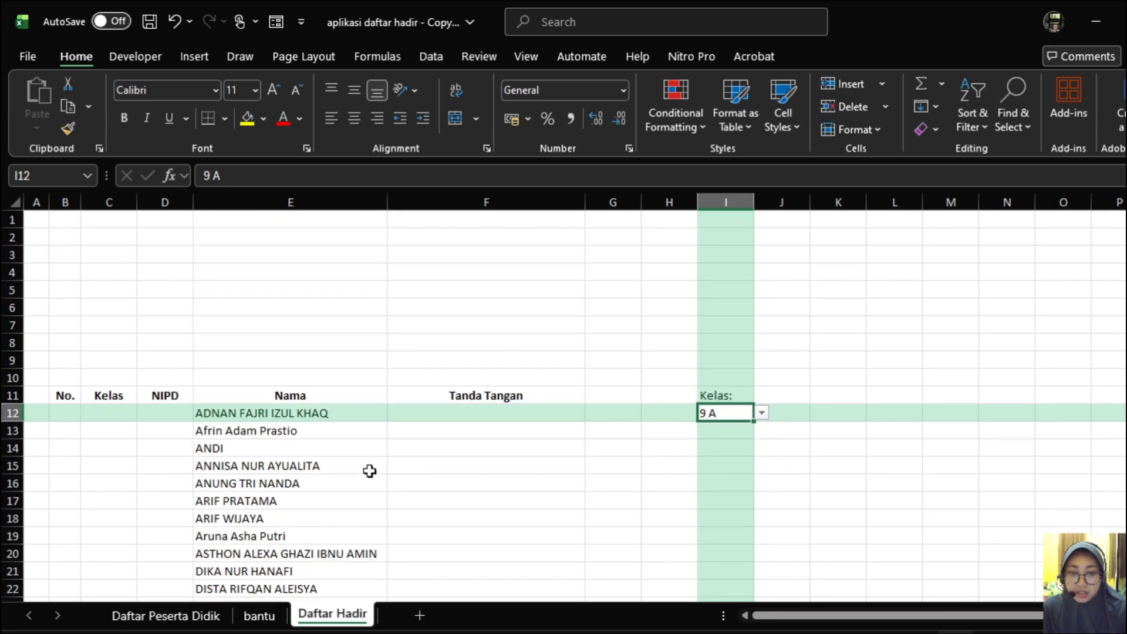
scroll(369, 471, down, 3)
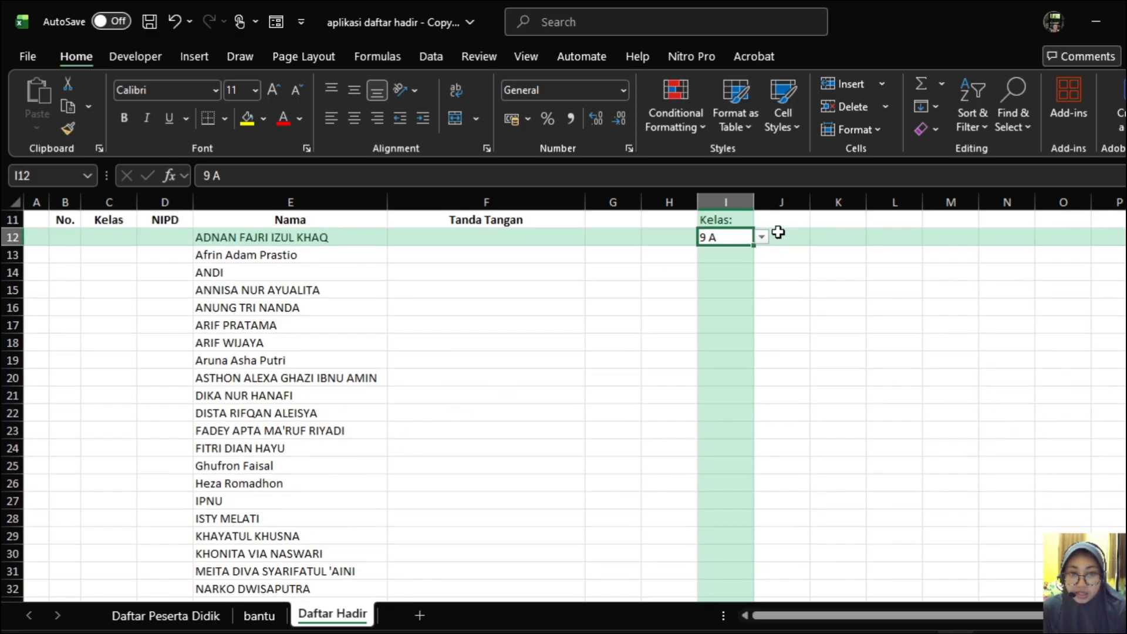
Step: Switch the Kelas dropdown in I12 to class 8 B and back to class 7 A
click(762, 237)
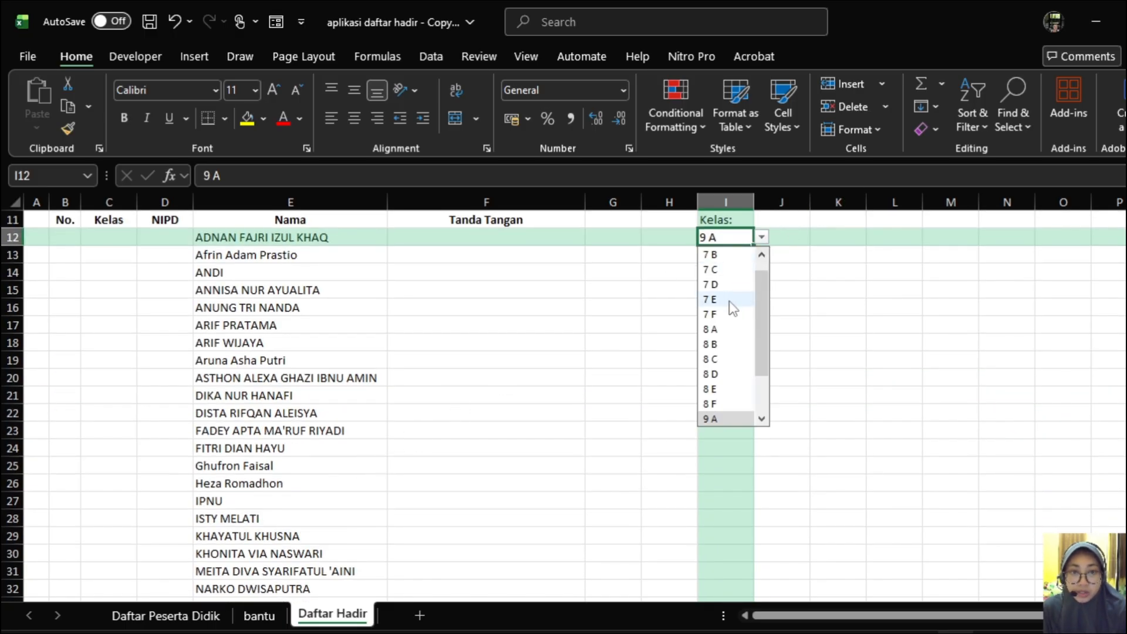
click(729, 345)
click(762, 238)
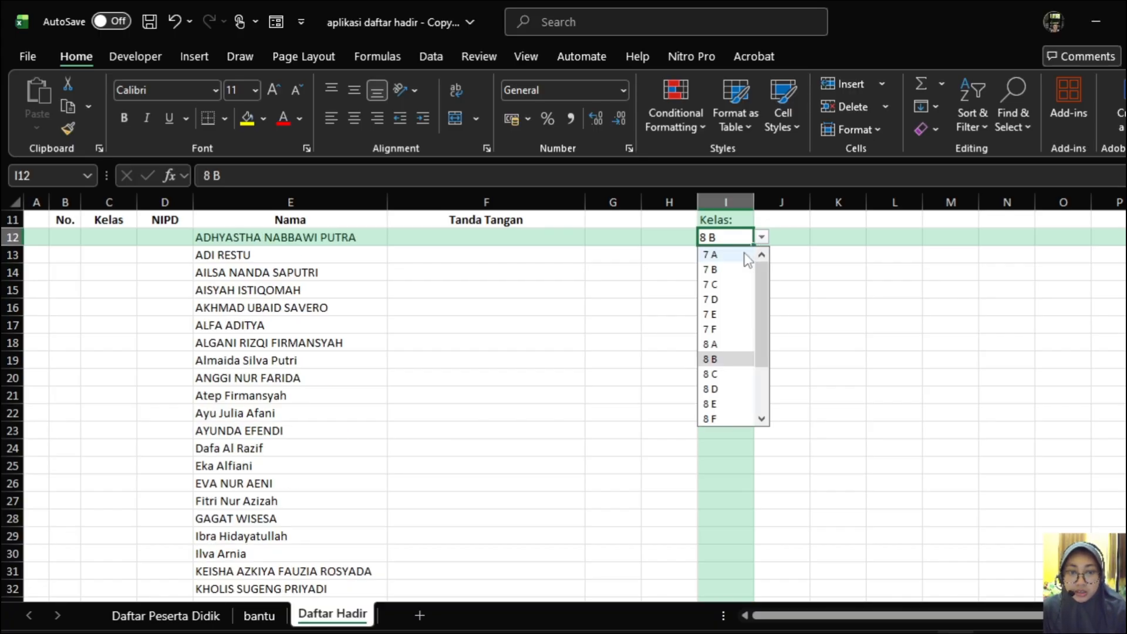
click(713, 251)
Step: Look through the filtered class 7 A names in column E for inconsistent letter case
click(290, 252)
click(275, 361)
click(261, 436)
click(232, 498)
click(263, 360)
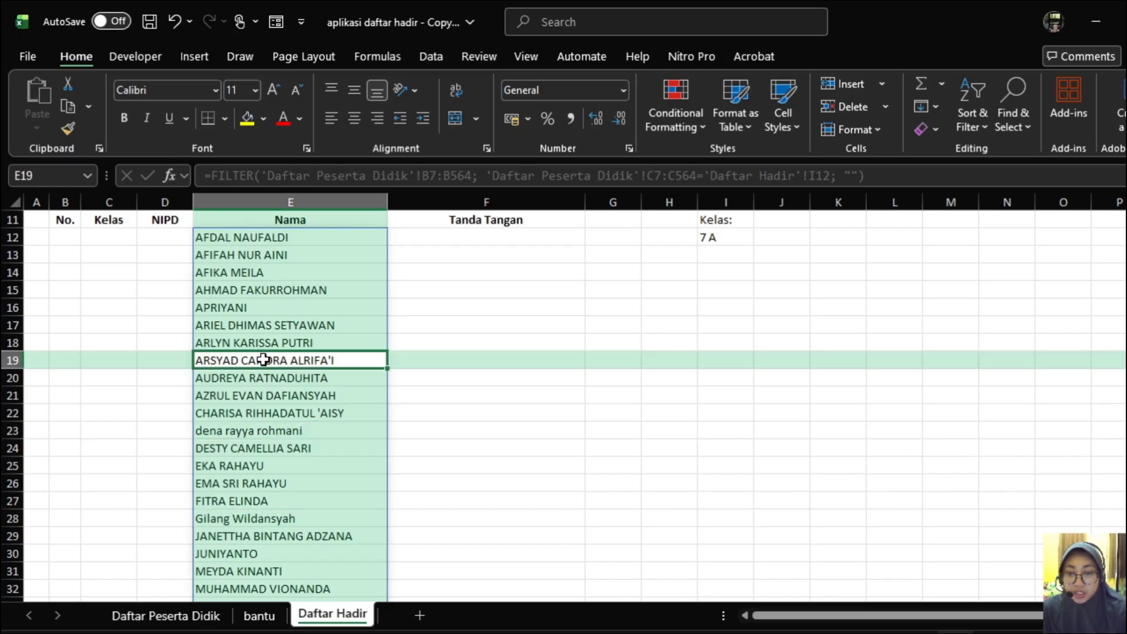
click(251, 411)
click(259, 436)
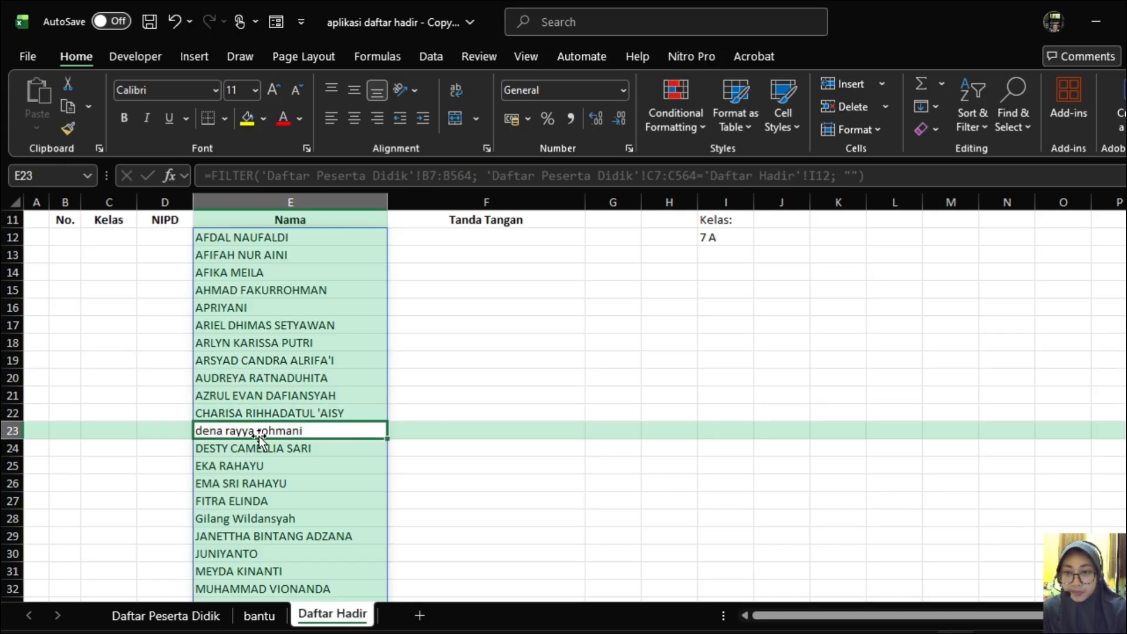
Step: Wrap the FILTER formula in E12 in the UPPER function, closing it with an extra parenthesis
scroll(308, 364, up, 3)
click(305, 411)
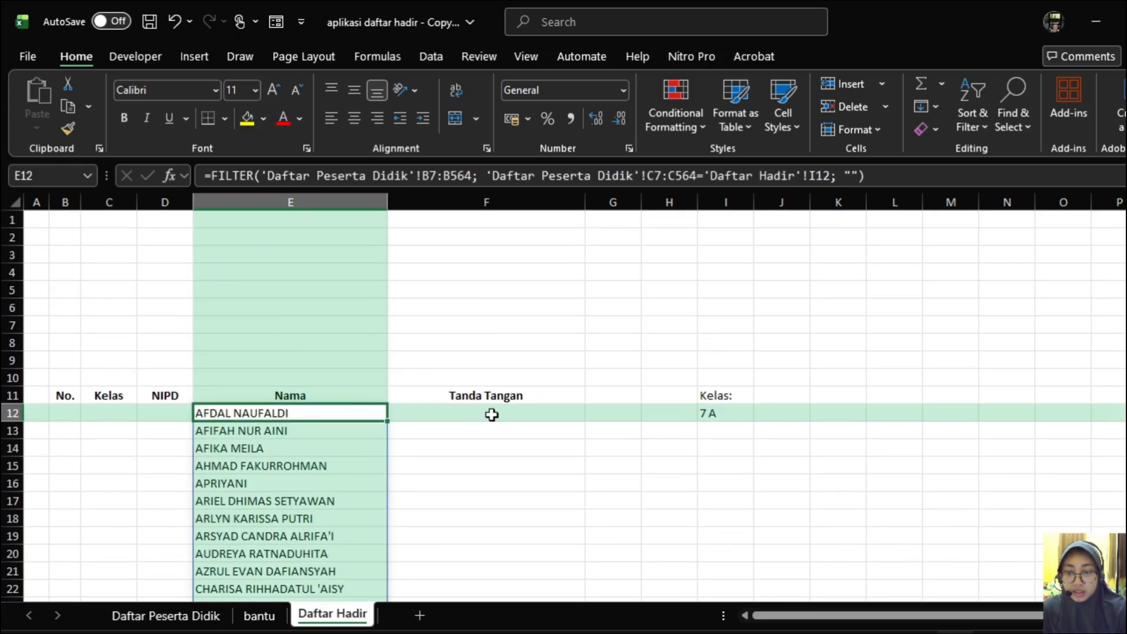
scroll(492, 414, down, 3)
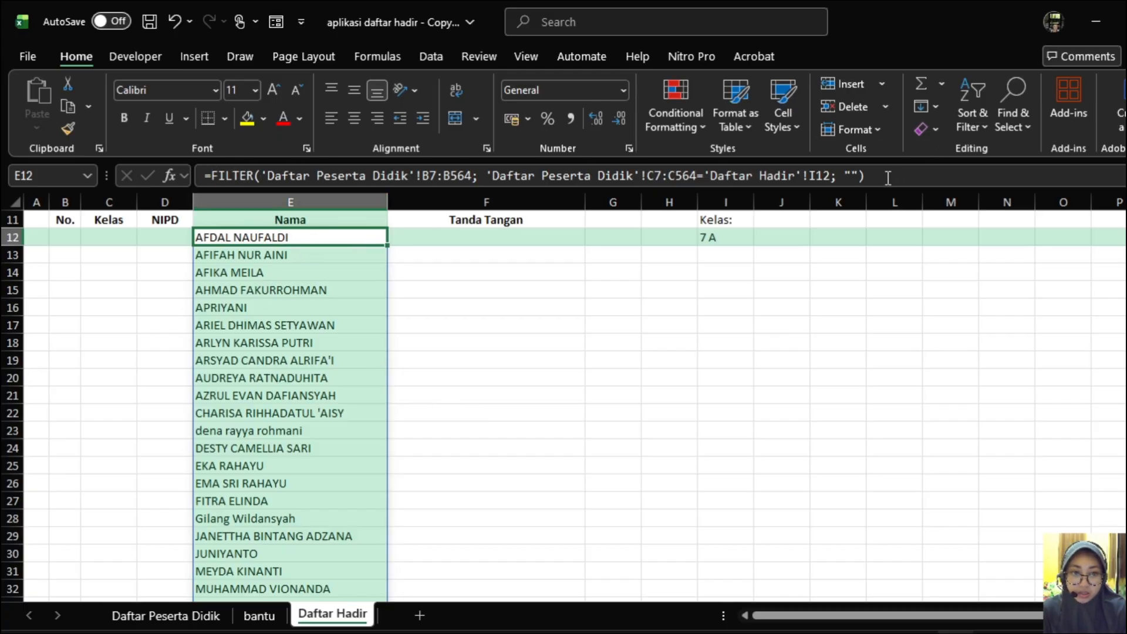
click(213, 175)
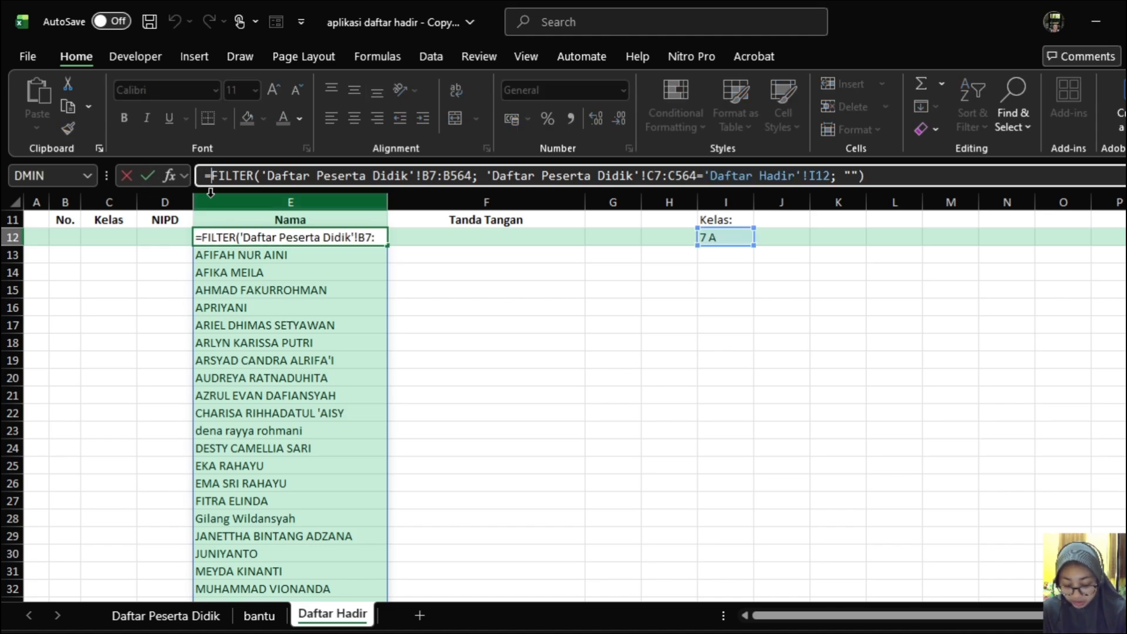
text(upper)
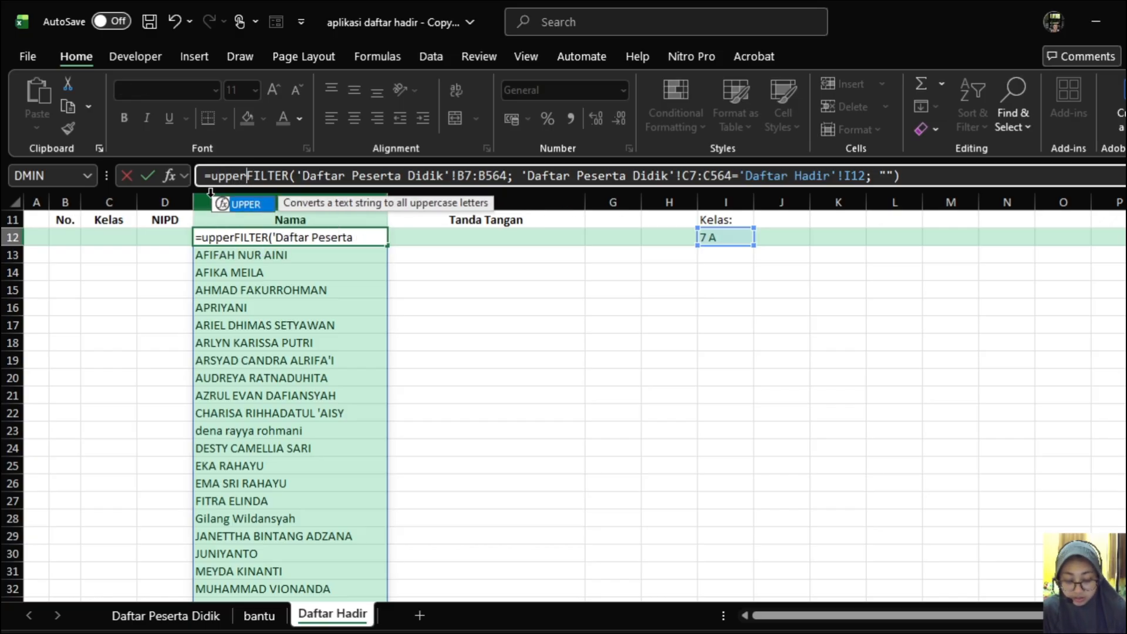
text(()
key(End)
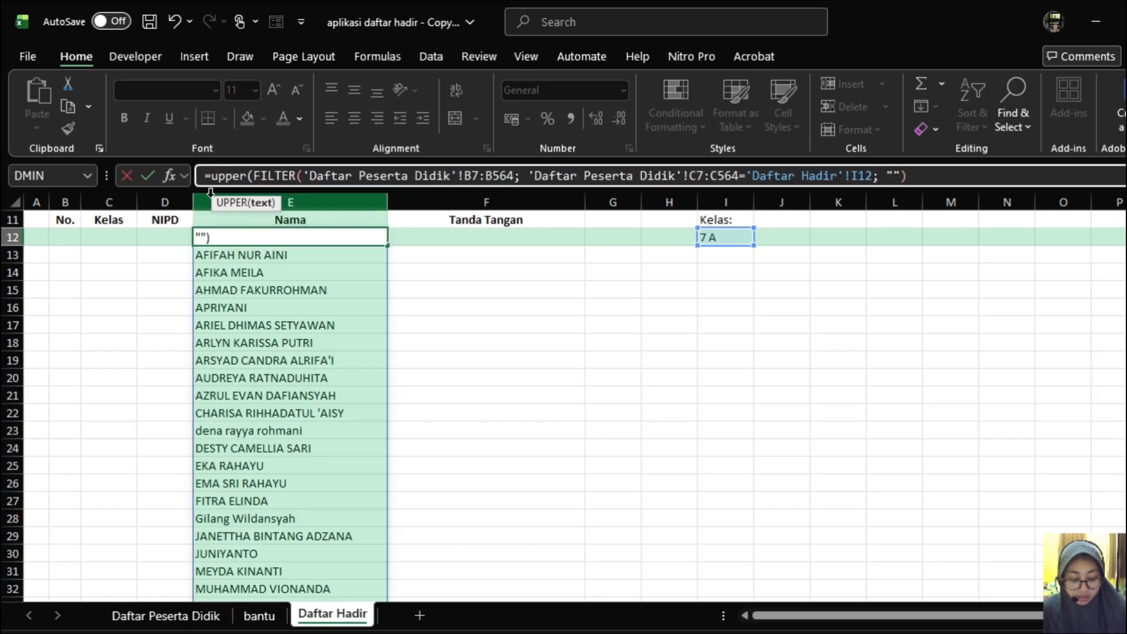
text())
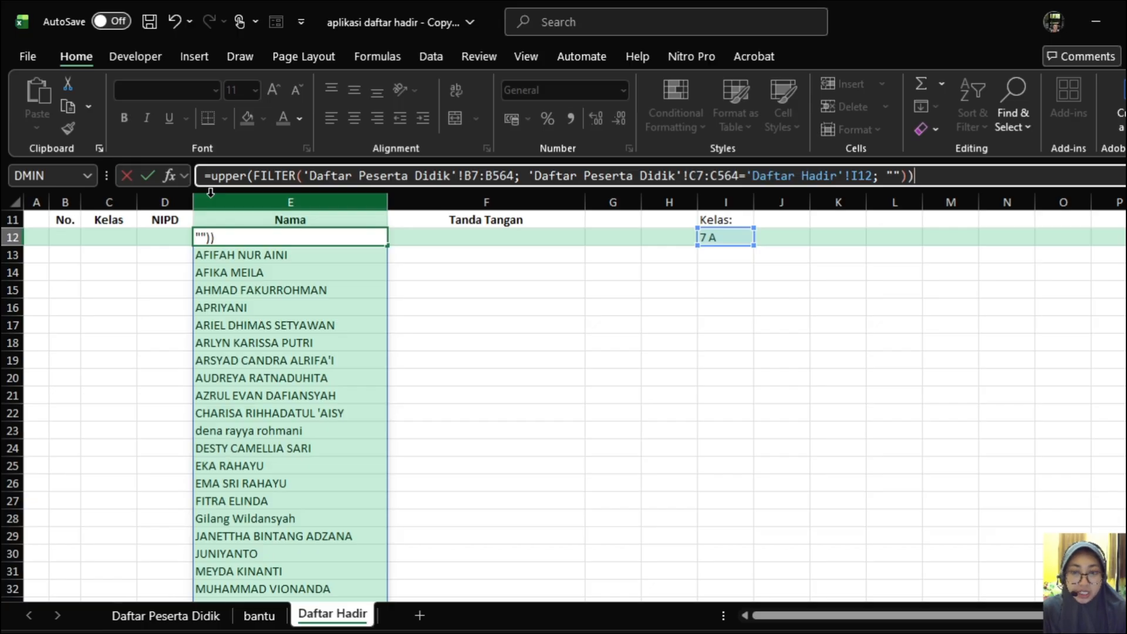
key(Return)
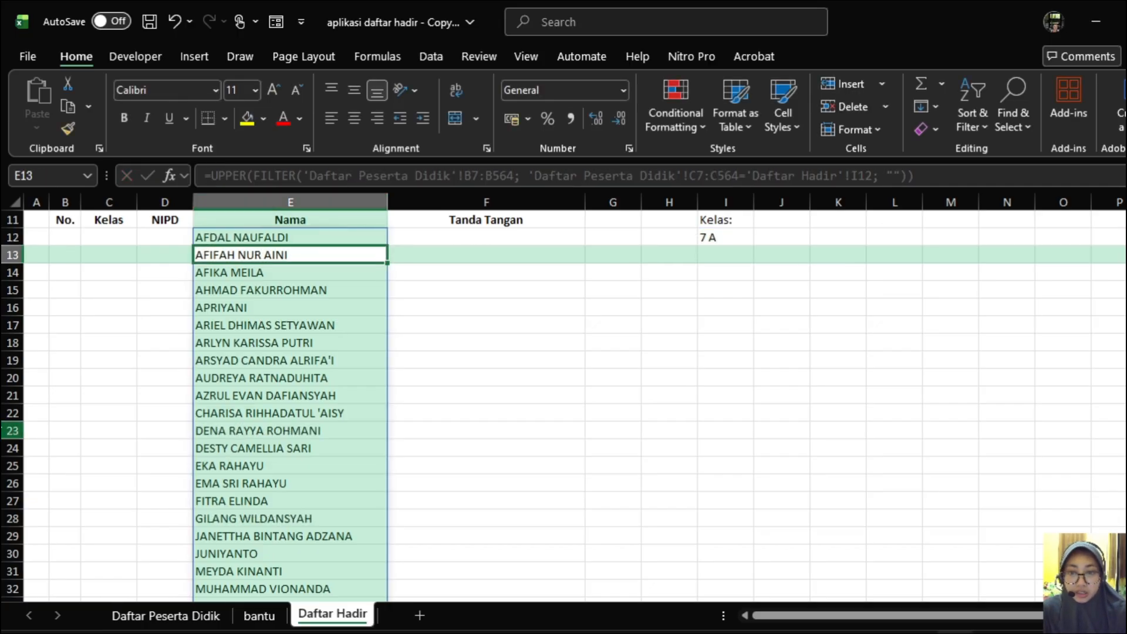
Step: Check the capitalised Nama list for several classes in the Kelas dropdown, including 8 C and 7 D
scroll(343, 312, down, 3)
scroll(343, 312, up, 7)
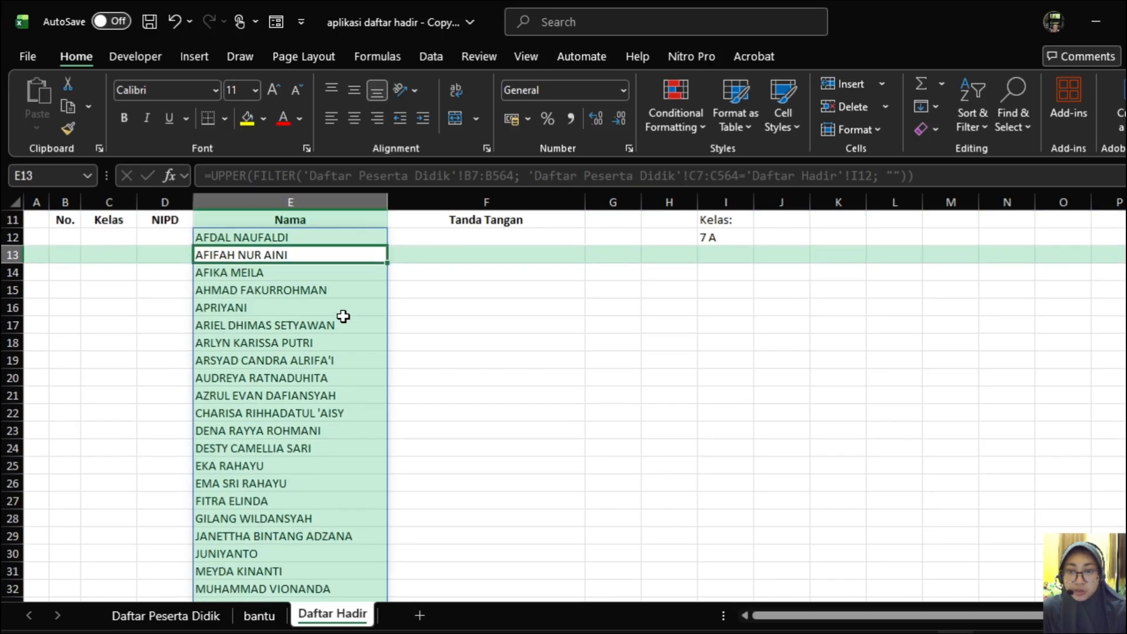
scroll(342, 284, down, 3)
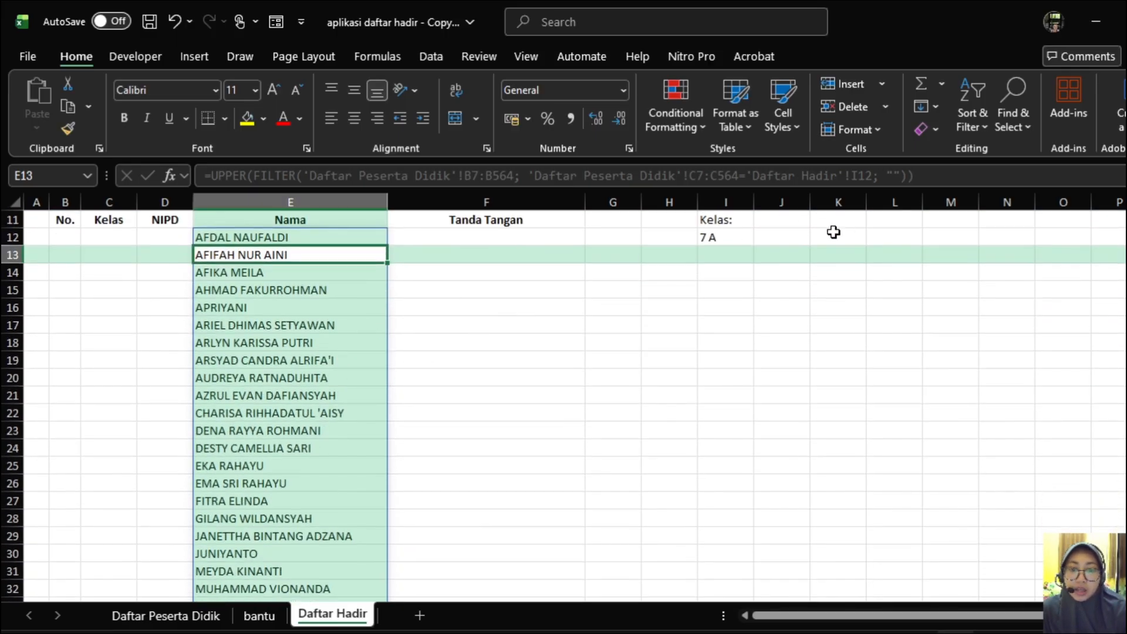
click(741, 246)
click(761, 238)
click(710, 374)
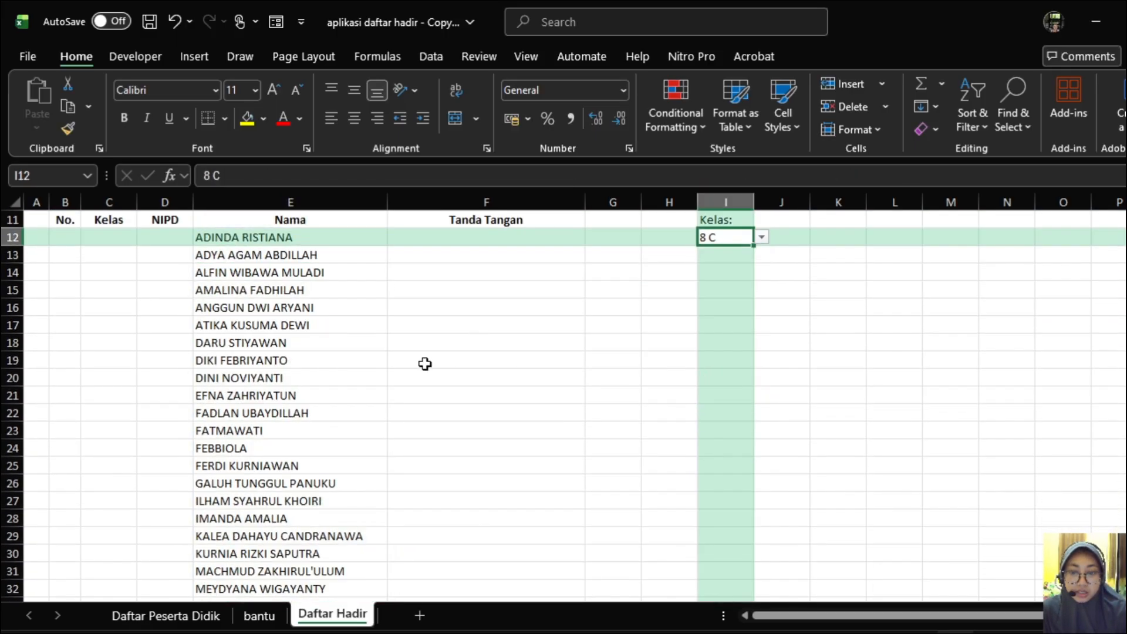
click(762, 238)
click(719, 359)
click(762, 237)
click(722, 389)
click(762, 238)
click(741, 295)
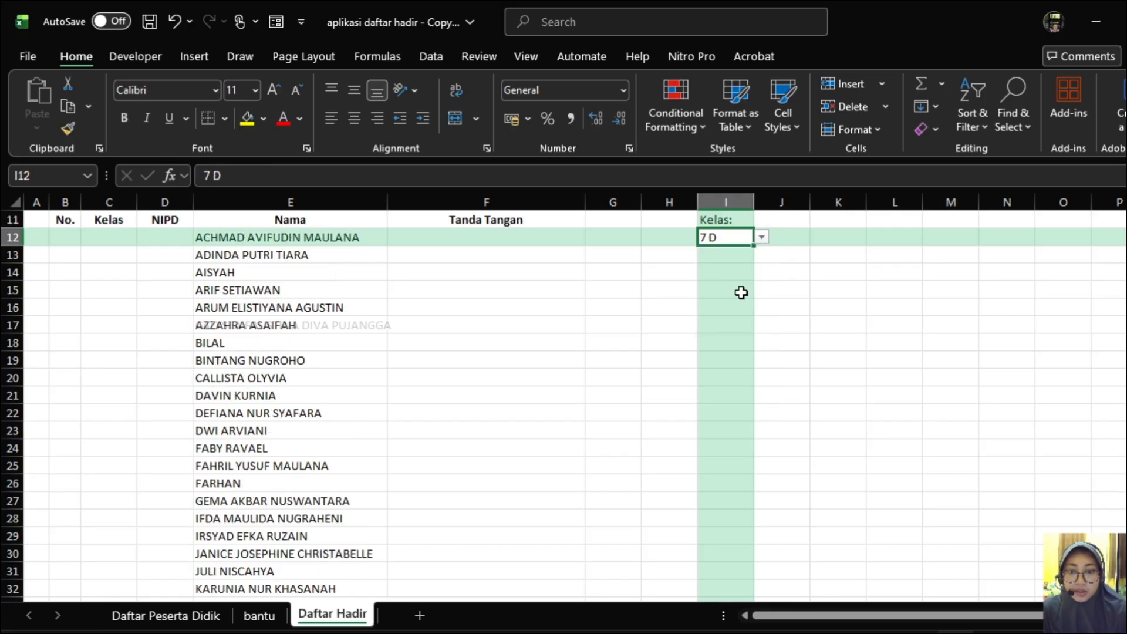
Step: Choose class 8 C in the Kelas dropdown and widen the Nama column E to fit longer names
click(762, 238)
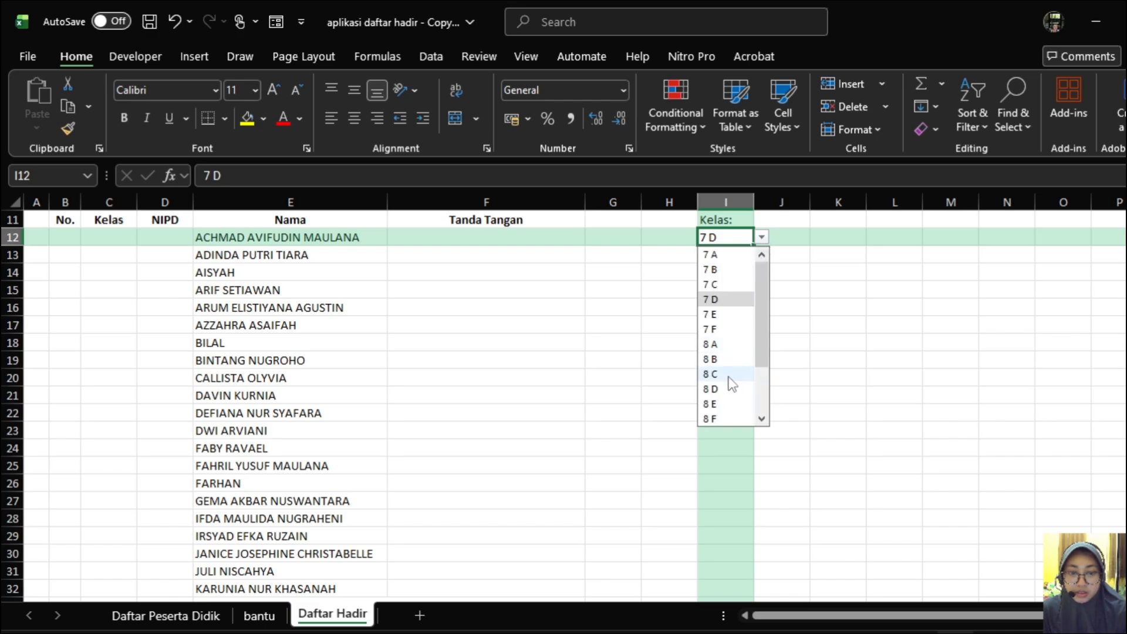
click(723, 373)
drag(387, 201, 420, 211)
click(370, 293)
click(382, 478)
click(382, 382)
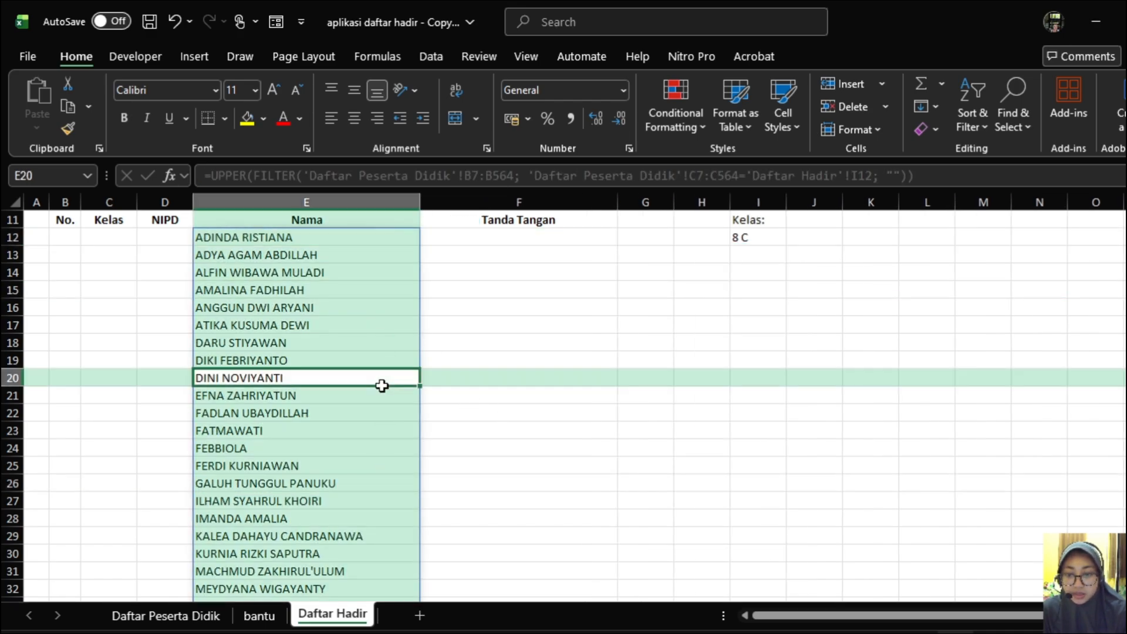
scroll(405, 499, down, 7)
scroll(406, 499, up, 10)
scroll(411, 480, down, 3)
click(568, 242)
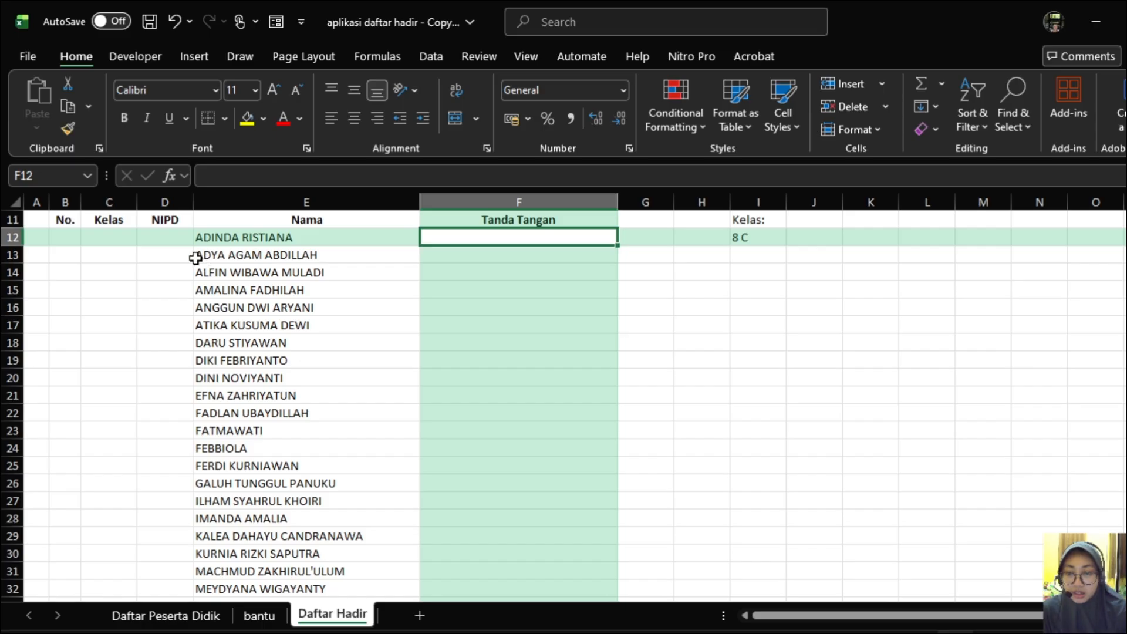
click(169, 237)
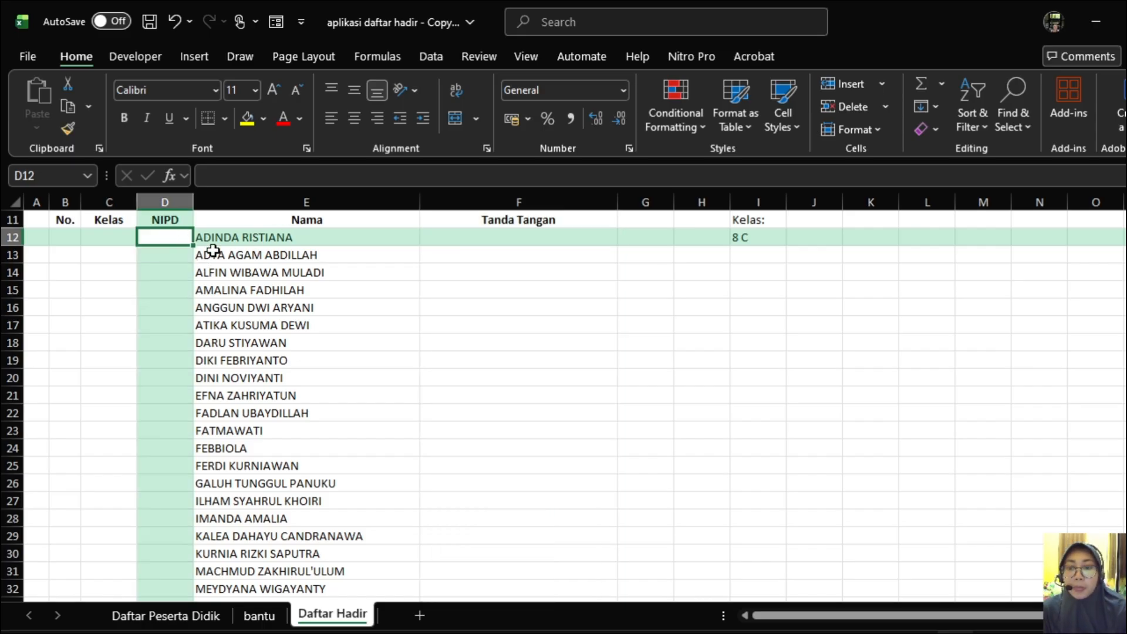
click(106, 236)
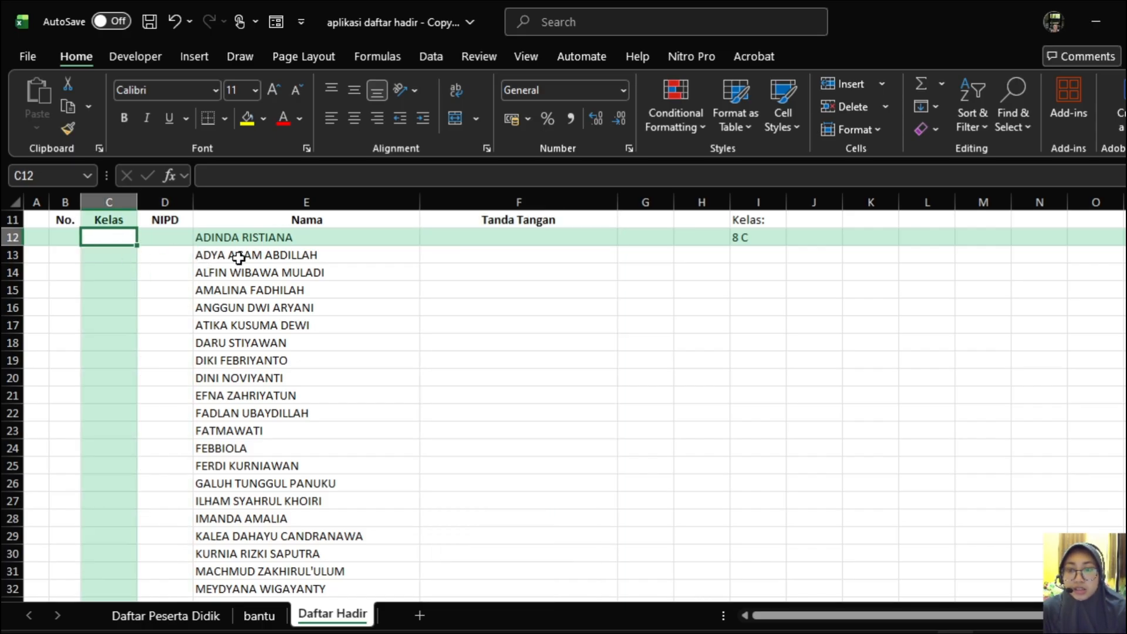
click(171, 237)
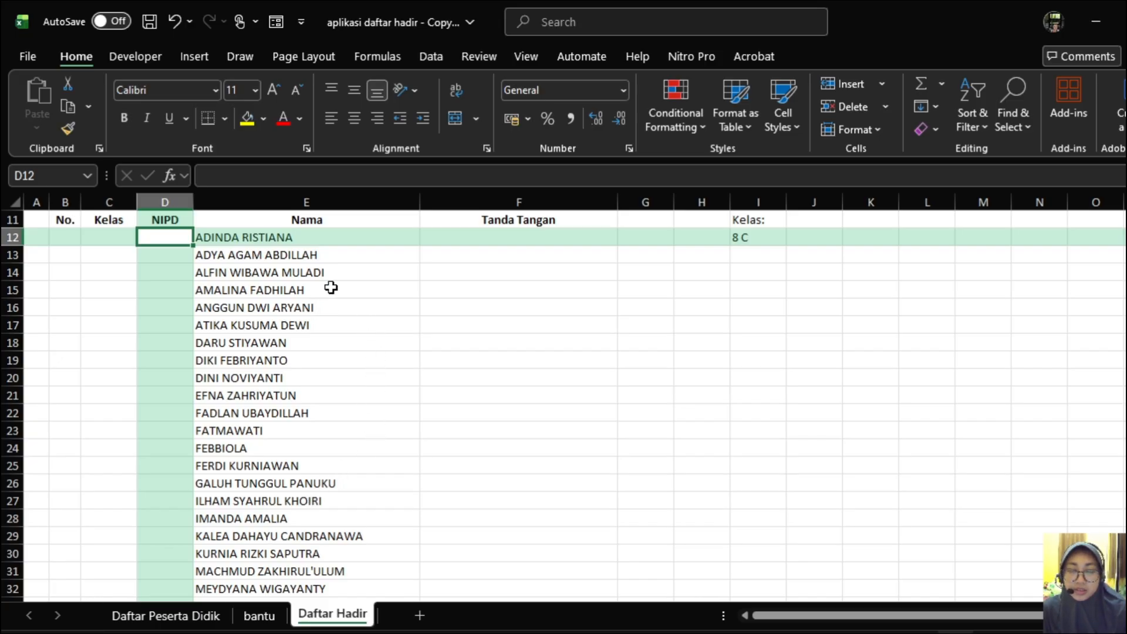
Step: Copy the full UPPER(FILTER) formula text from E12, leaving that cell's formula intact
click(229, 237)
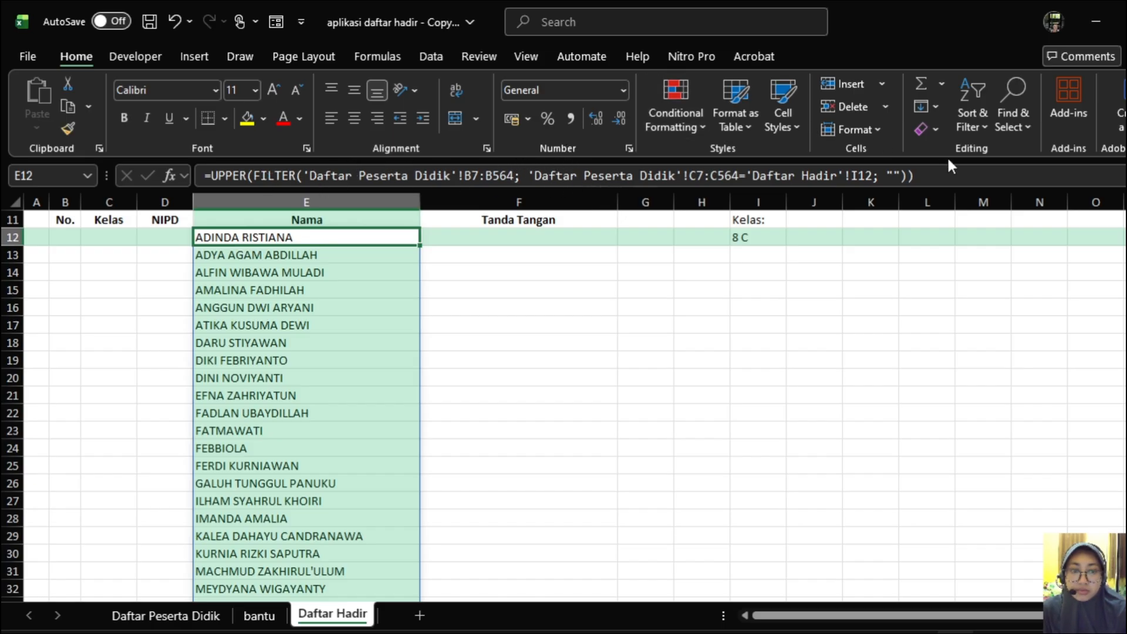
click(939, 176)
drag(939, 176, 184, 192)
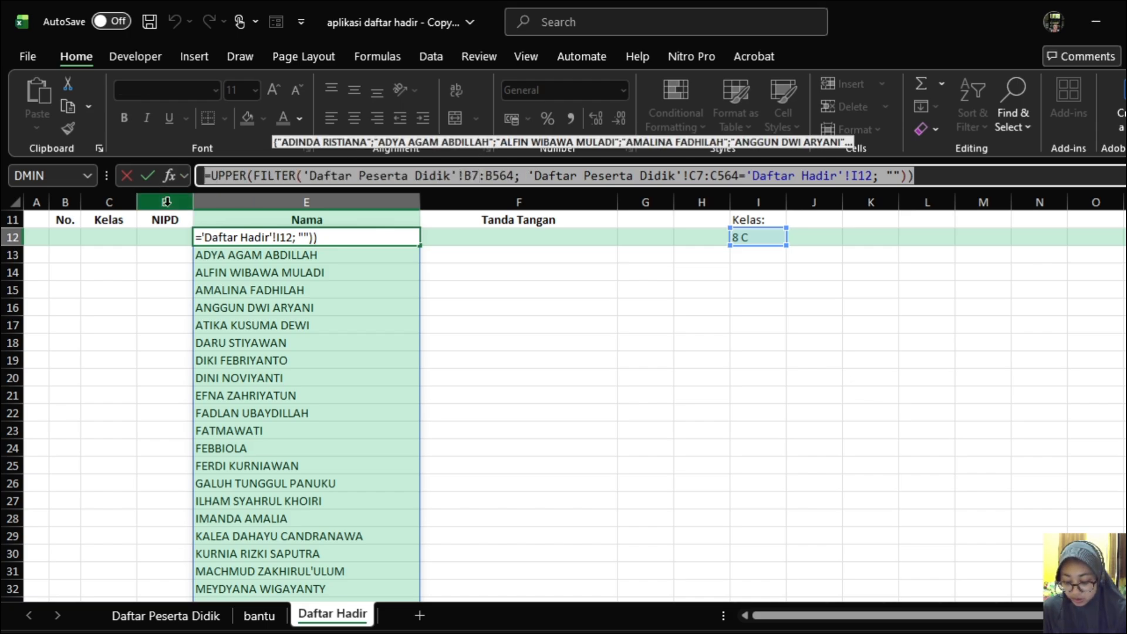
key(ctrl+c)
click(952, 177)
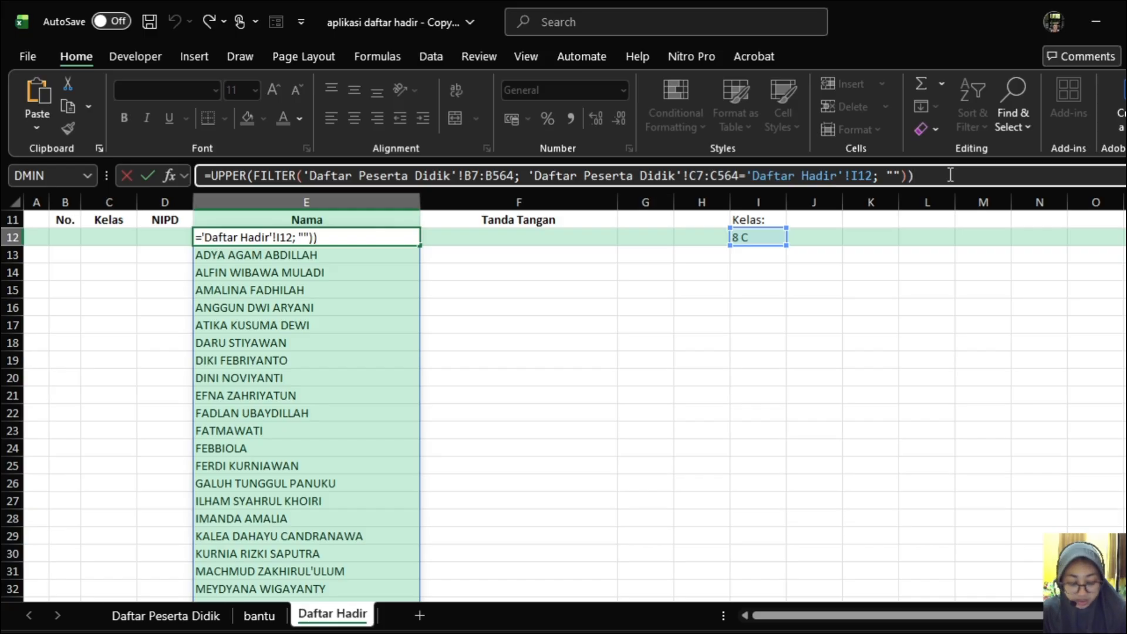
key(Return)
Step: Paste the copied UPPER(FILTER) formula into D12, the first cell under the NIPD header
key(Up)
key(Left)
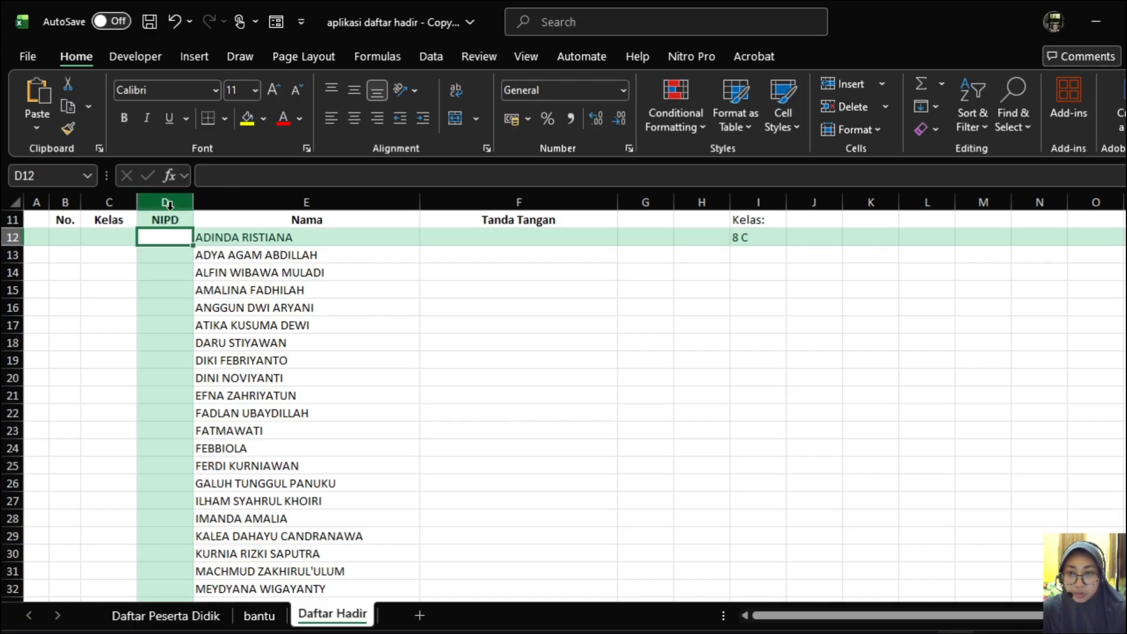
click(237, 176)
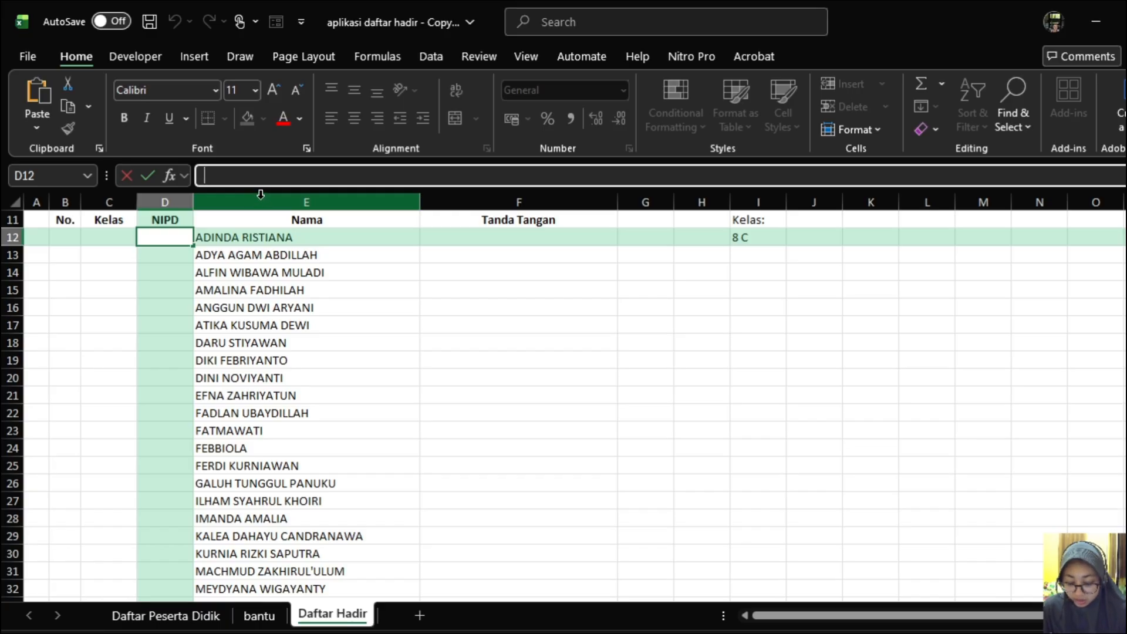
key(ctrl+v)
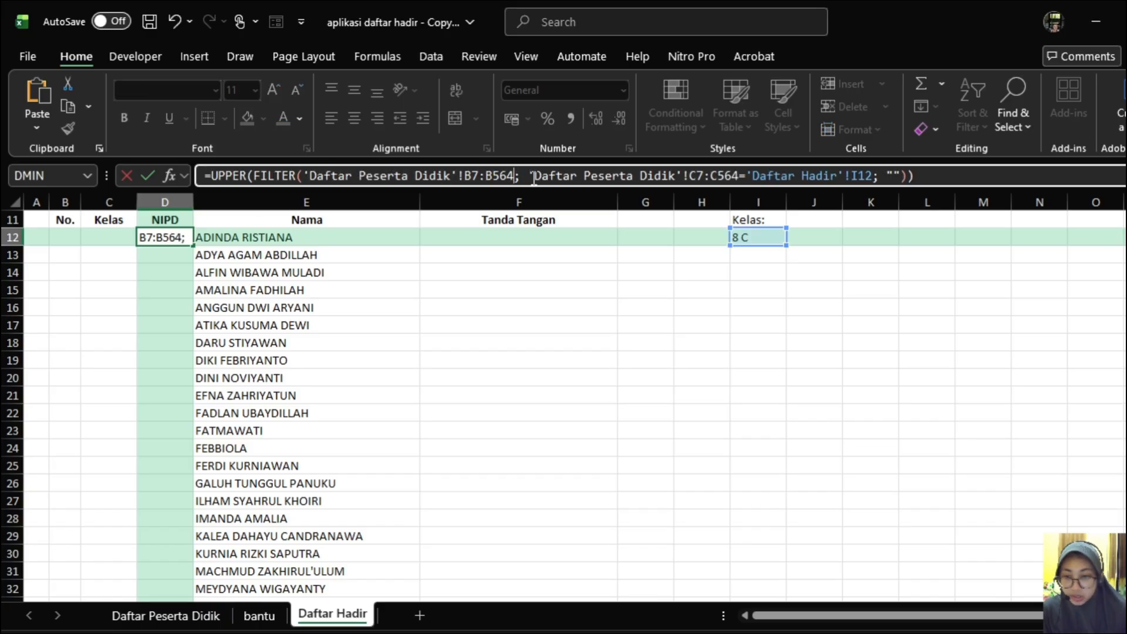
key(Return)
Step: Commit the pasted formula in D12 and review its FILTER array range B7:B564
click(167, 237)
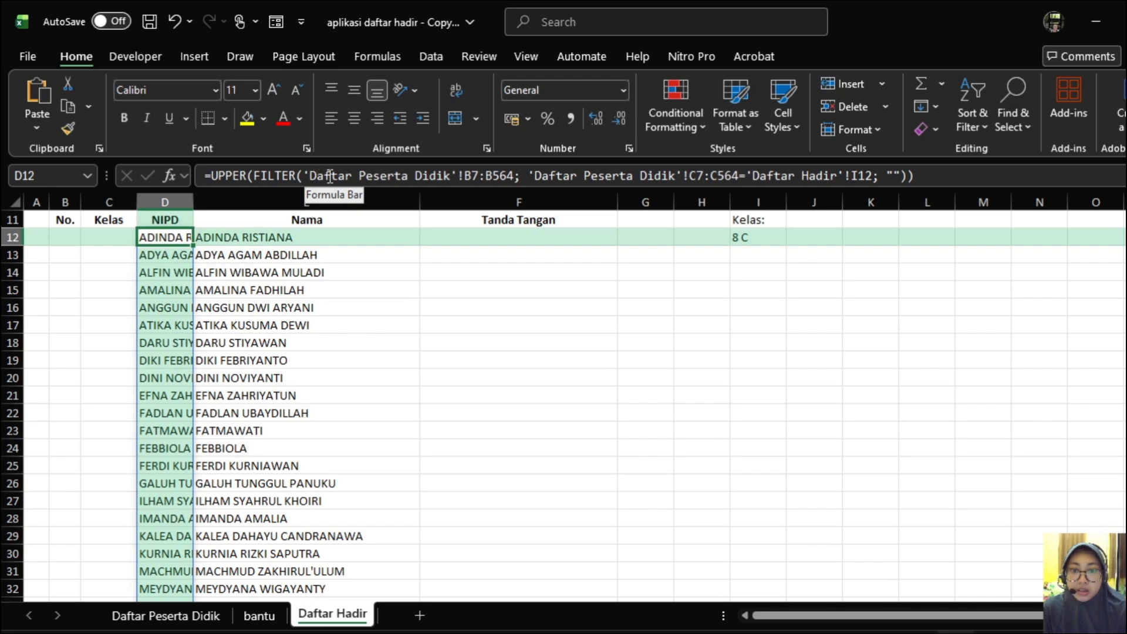
click(507, 171)
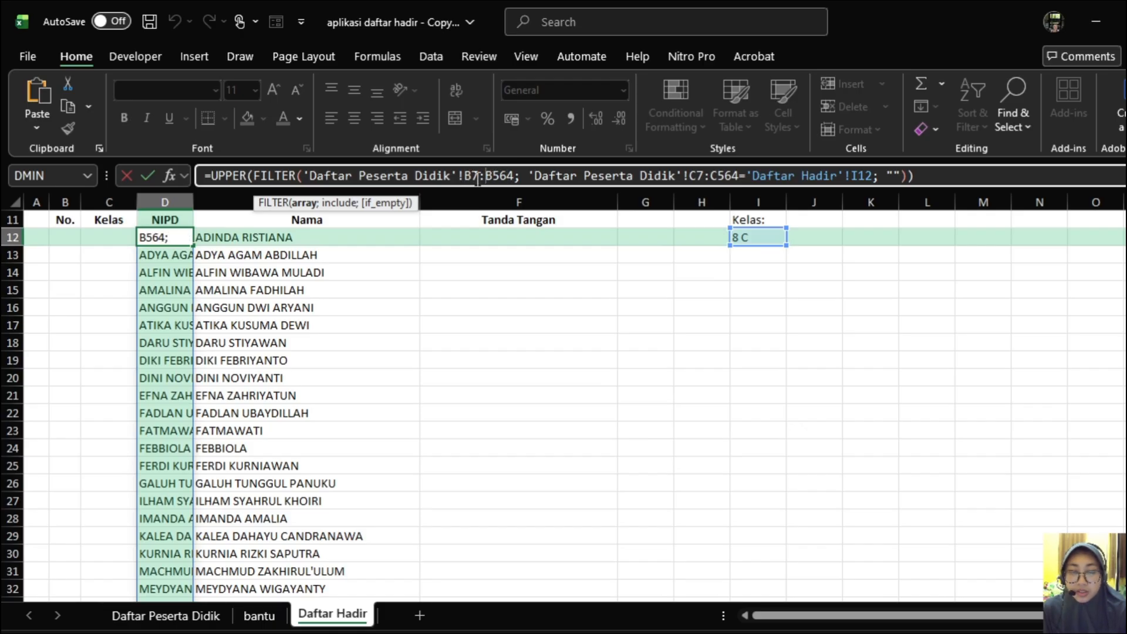
key(Return)
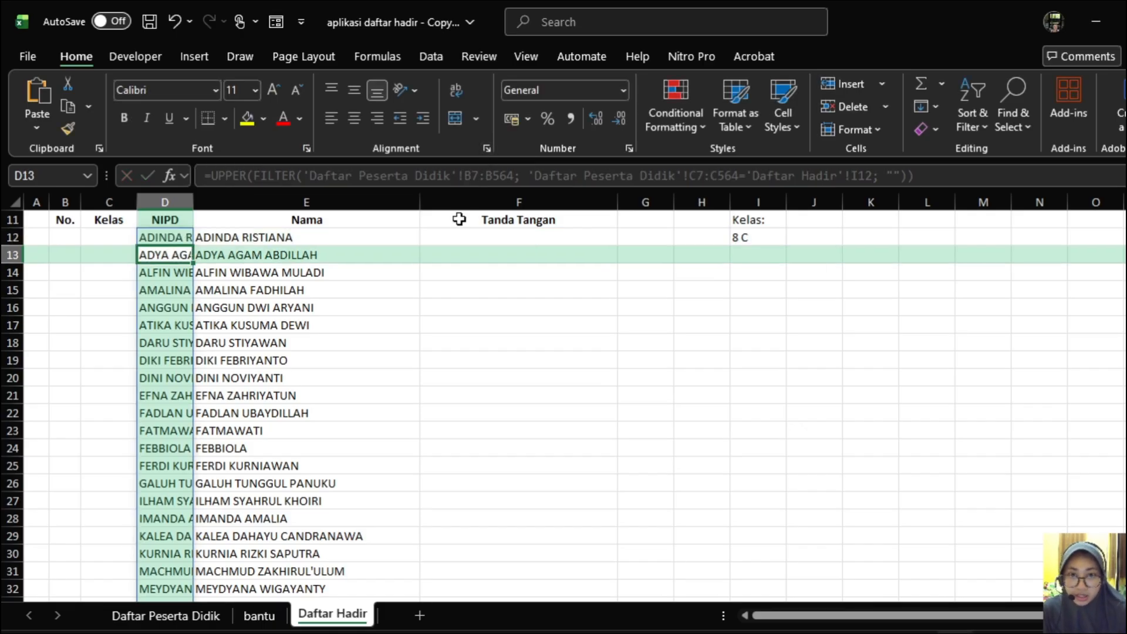
Step: Examine the NIPD column on the Daftar Peserta Didik sheet from its first data row to its last
click(158, 617)
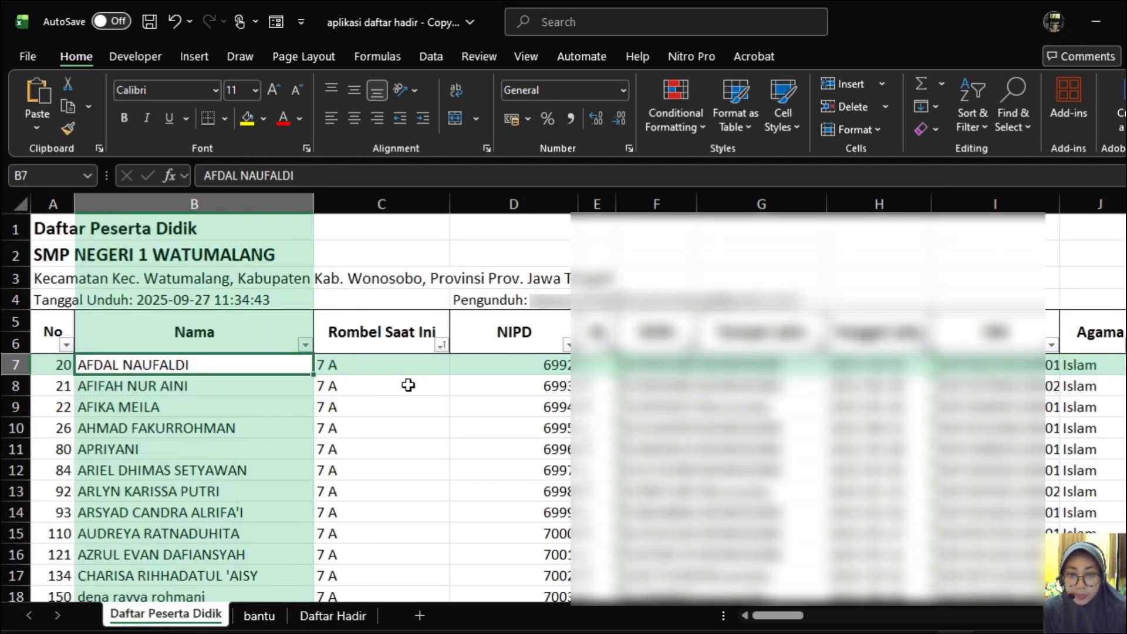
click(408, 385)
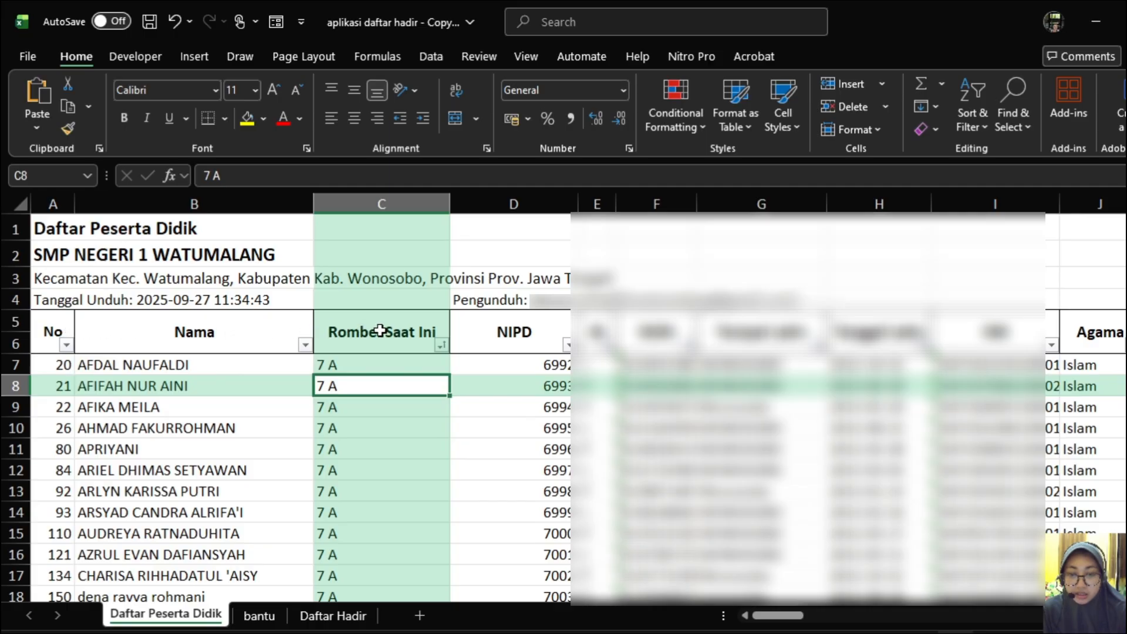
click(535, 330)
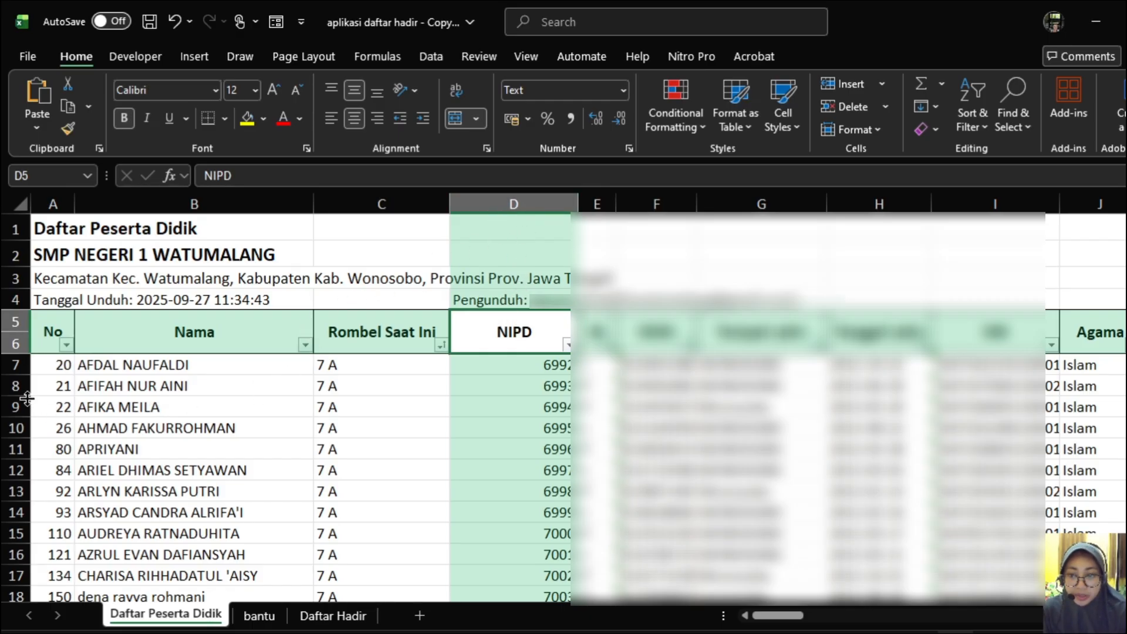
click(521, 368)
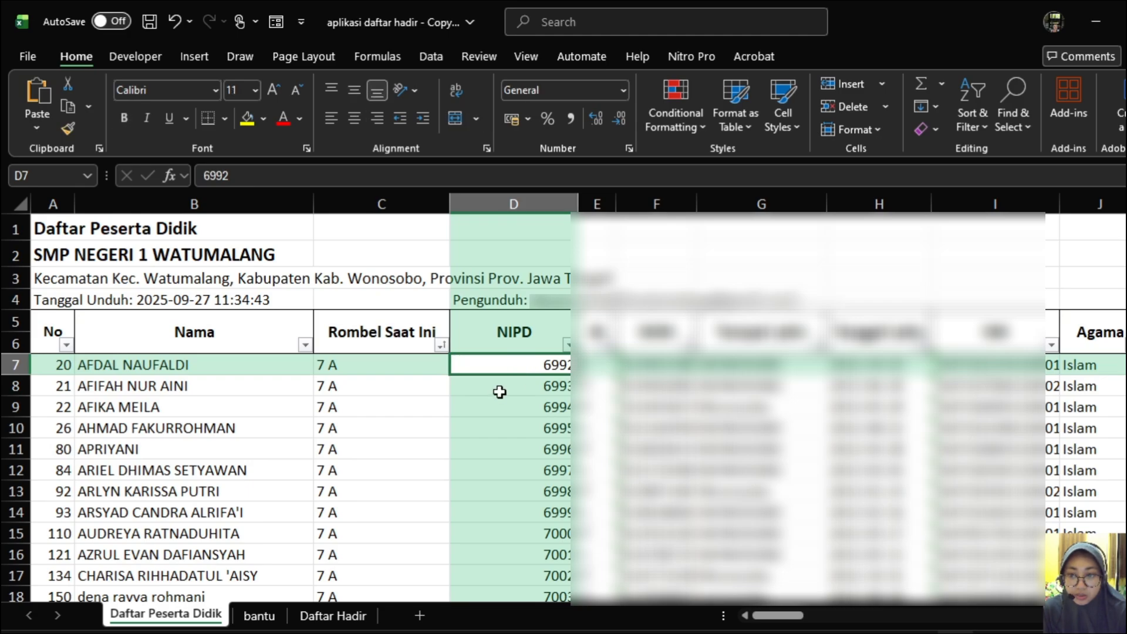
scroll(935, 363, down, 6)
scroll(540, 564, down, 20)
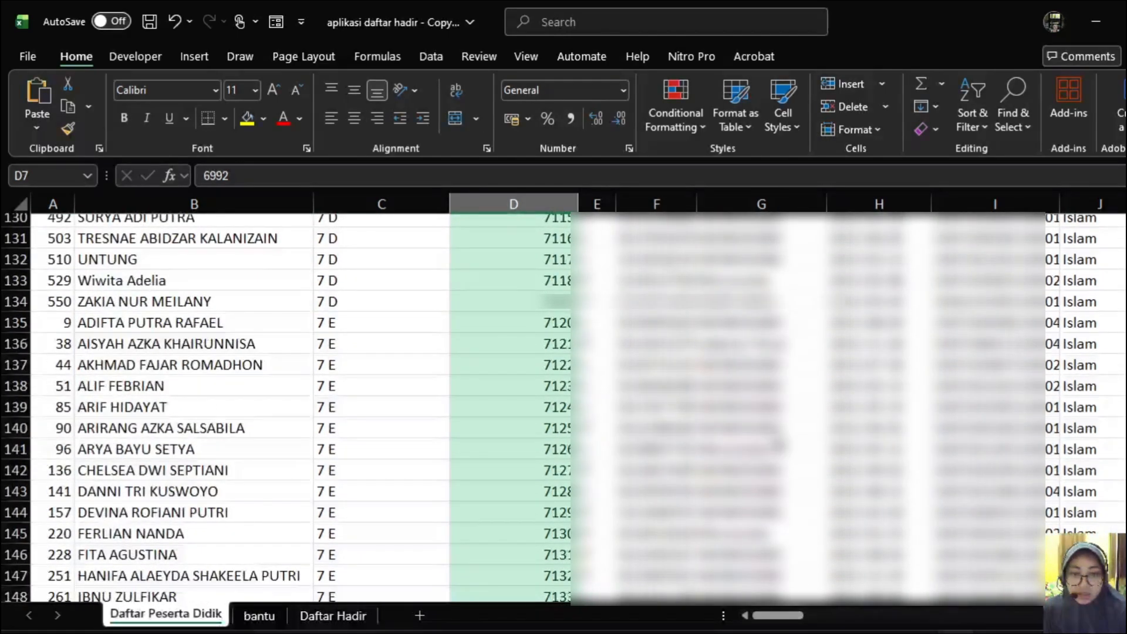
scroll(540, 564, down, 20)
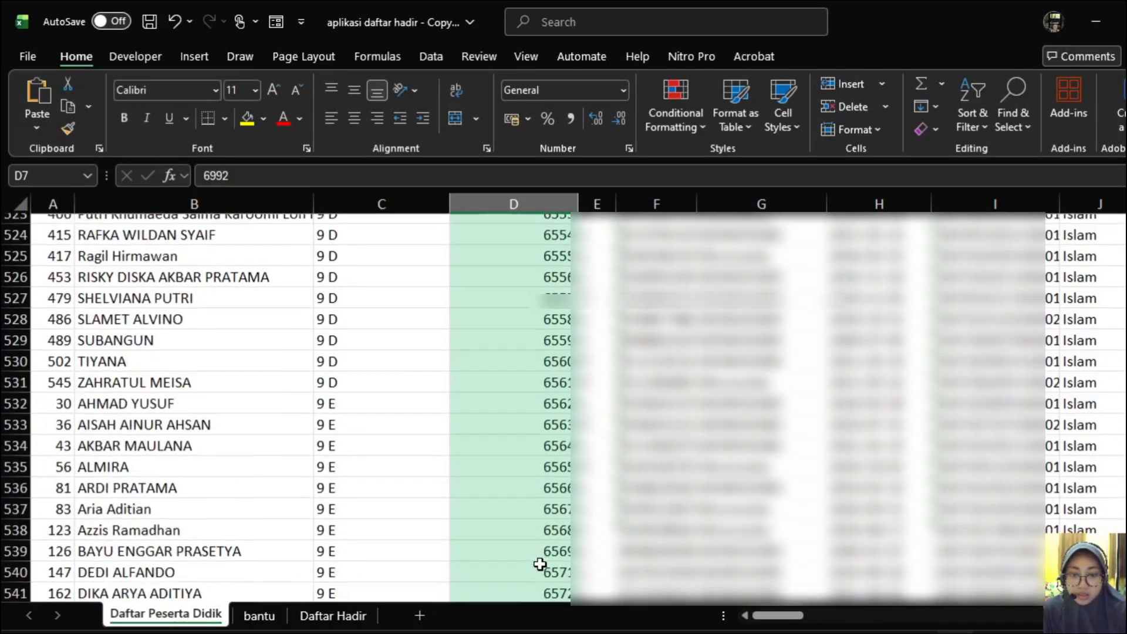
click(541, 511)
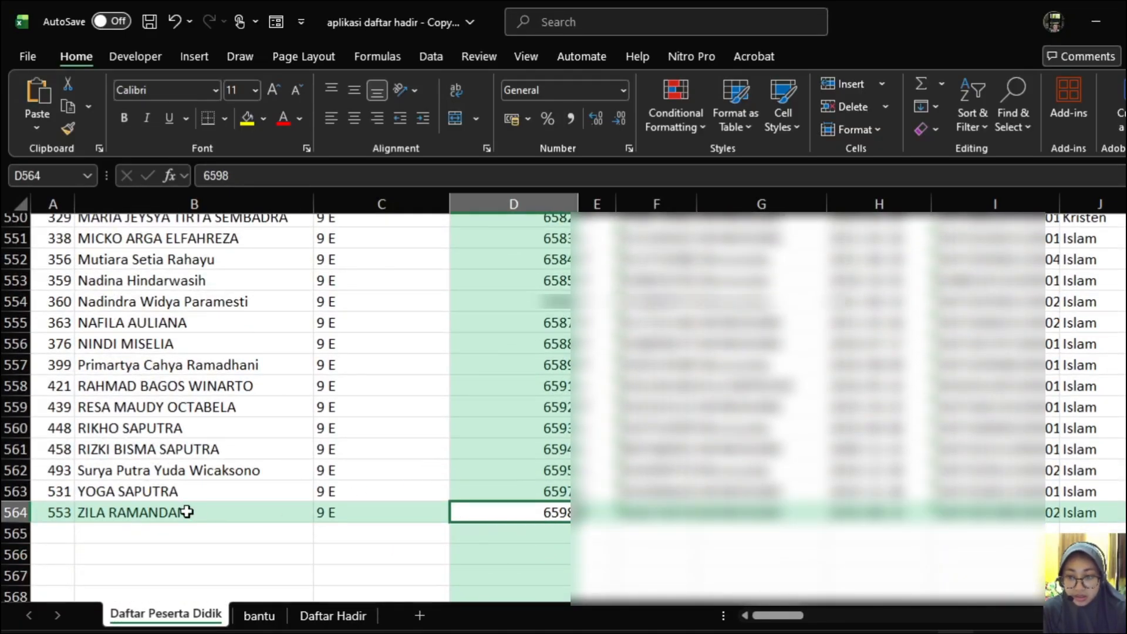
Step: Compare the column letters and first data cells of Nama and NIPD on the Daftar Peserta Didik sheet
scroll(176, 508, up, 20)
scroll(176, 508, up, 20)
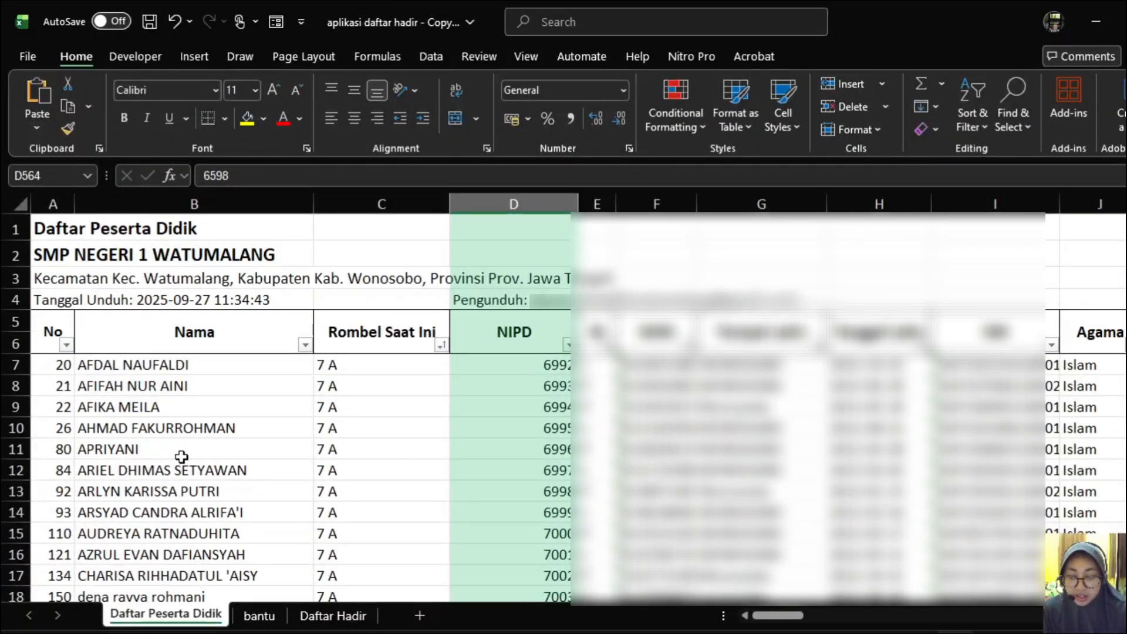
click(168, 371)
click(543, 365)
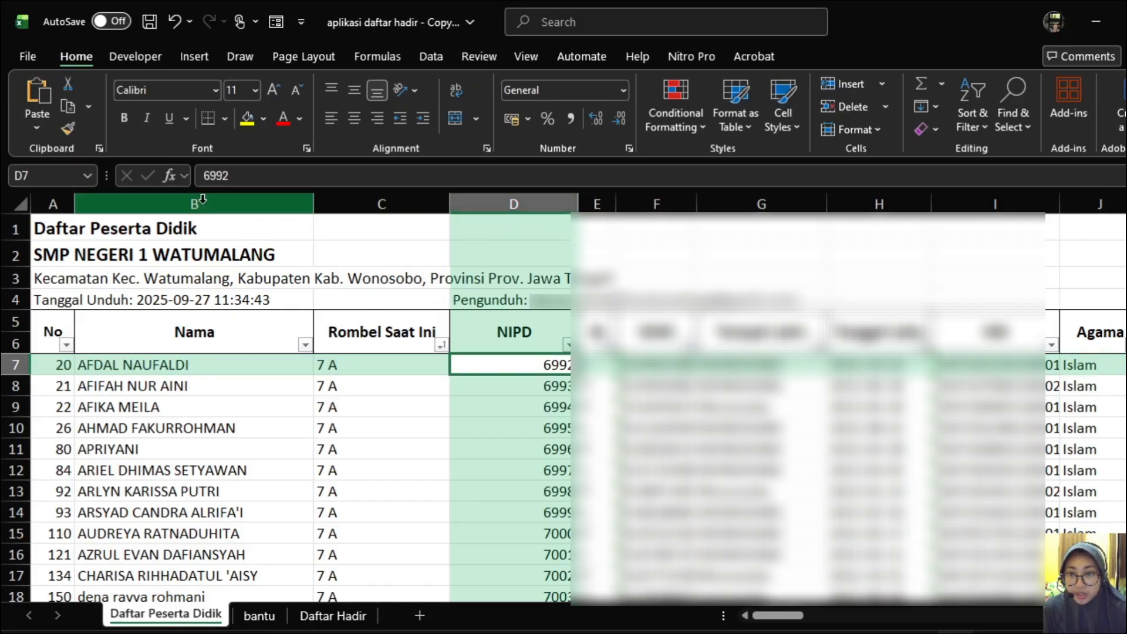
click(238, 200)
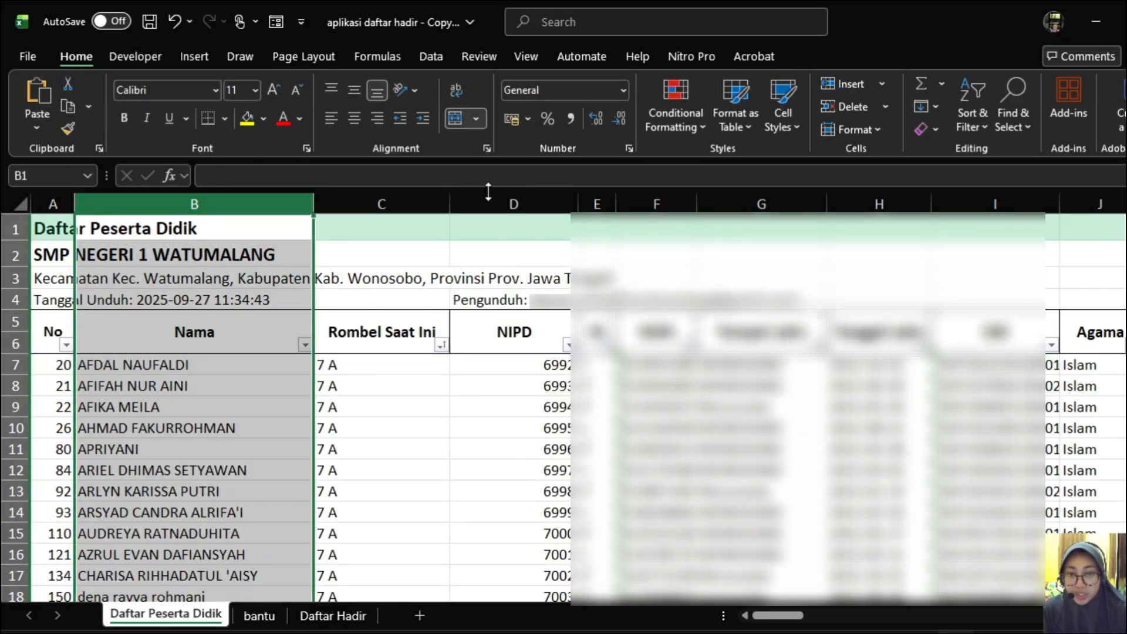
click(516, 200)
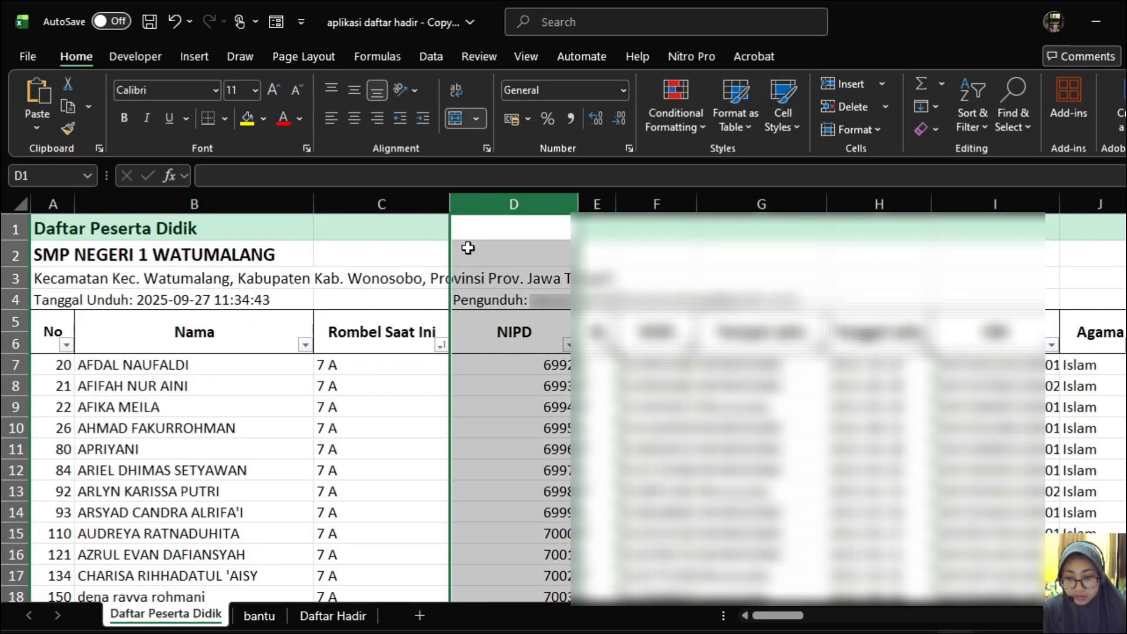
Step: On the Daftar Hadir sheet, change the FILTER array range in D12's formula to D7:D564
click(342, 617)
click(156, 238)
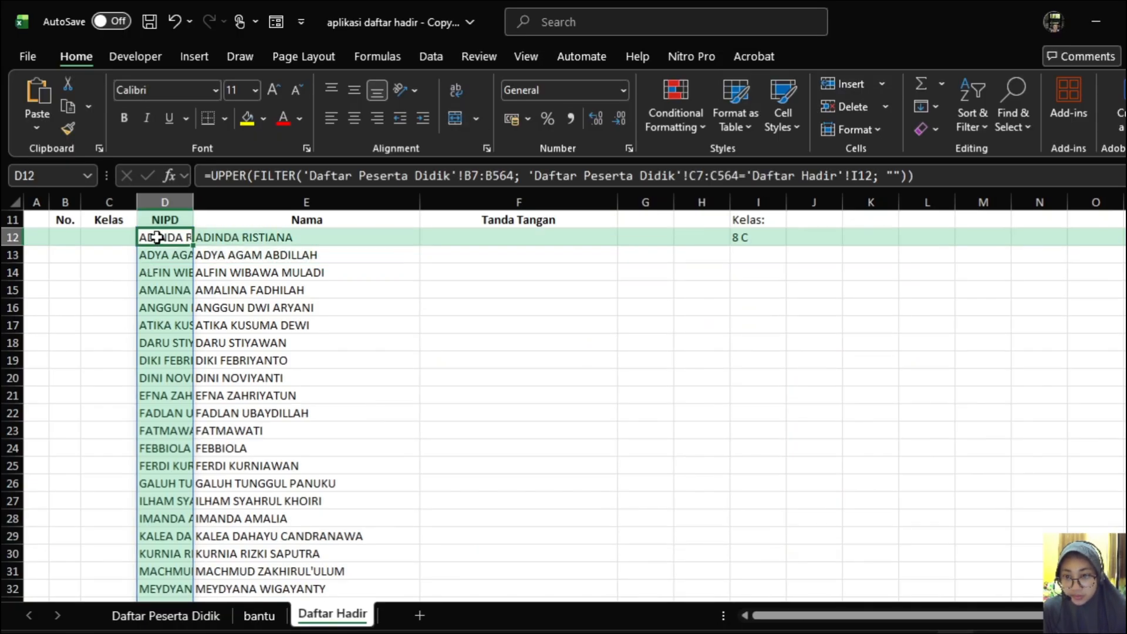
click(464, 176)
drag(464, 175, 502, 175)
click(473, 175)
key(BackSpace)
text(D)
key(Right)
key(Right)
key(Right)
key(BackSpace)
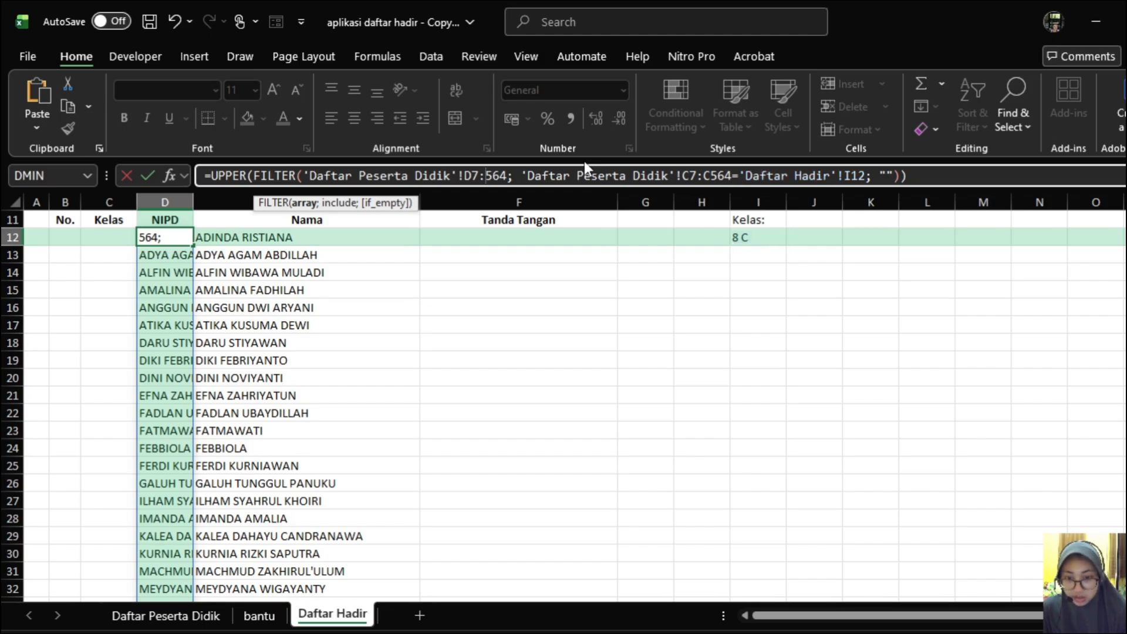
text(D)
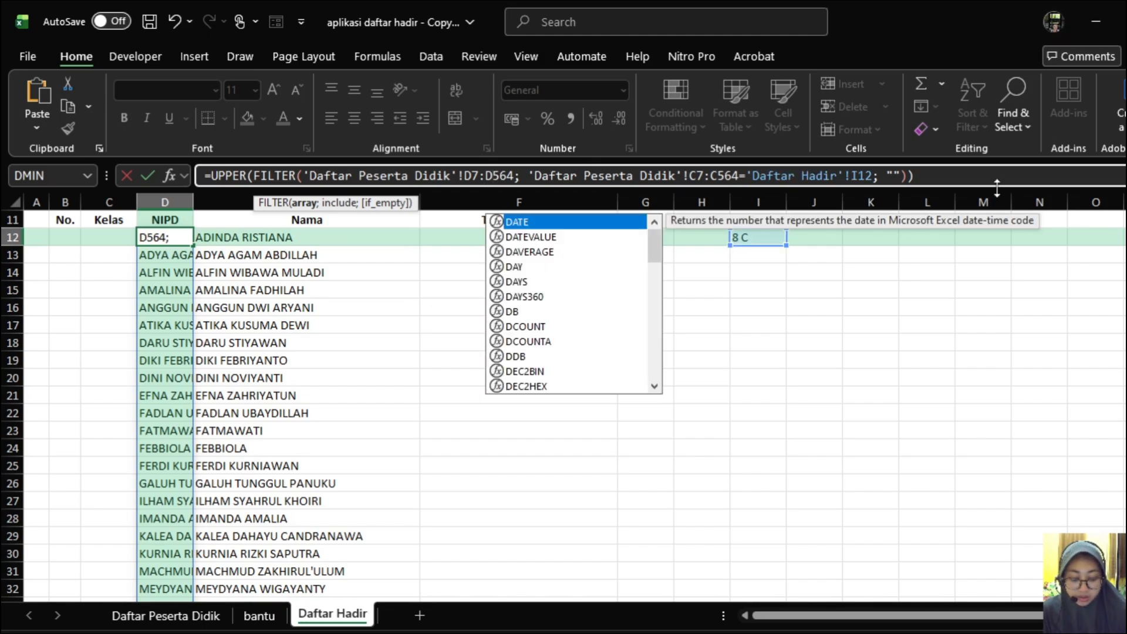
key(Return)
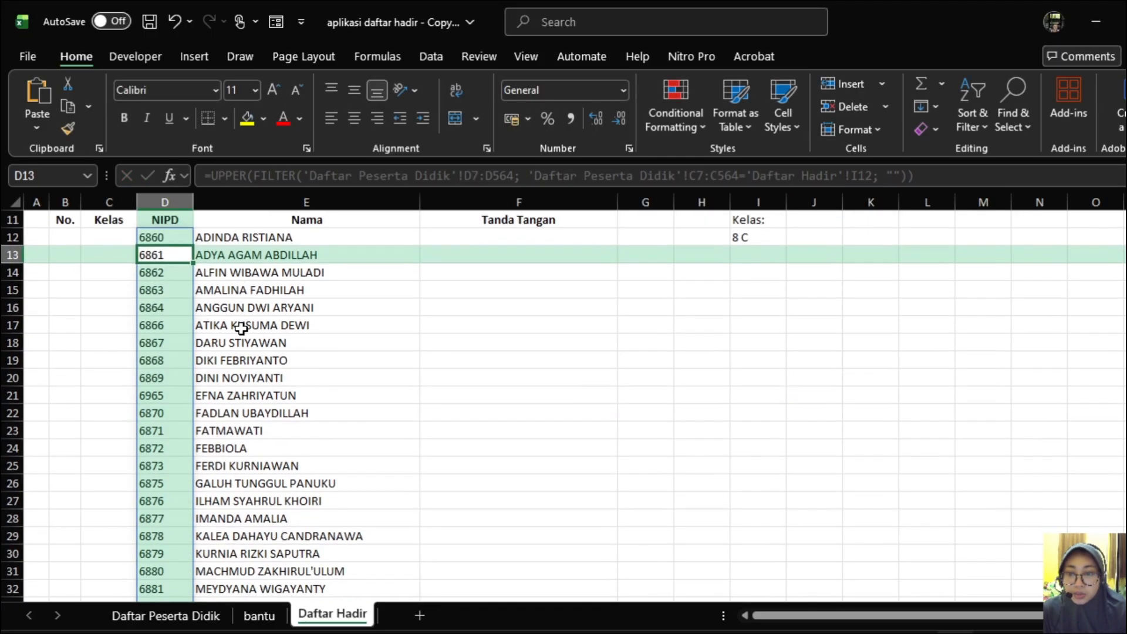
Step: Check the NIPD results in column D against the NIPD source column on the Daftar Peserta Didik sheet
click(167, 240)
click(164, 308)
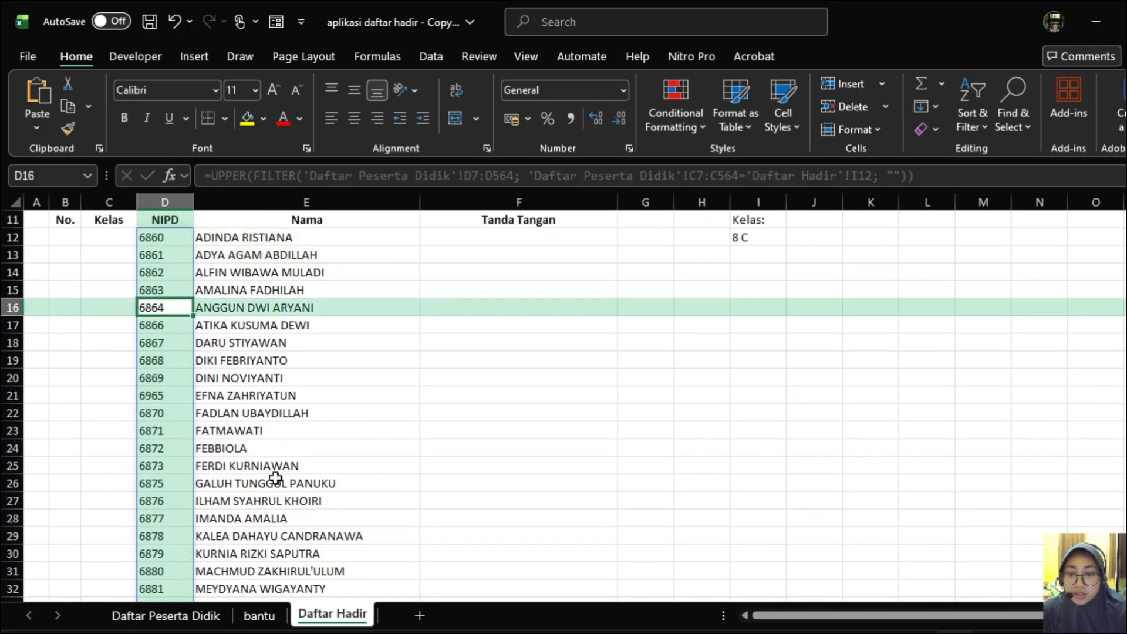
click(200, 614)
click(510, 364)
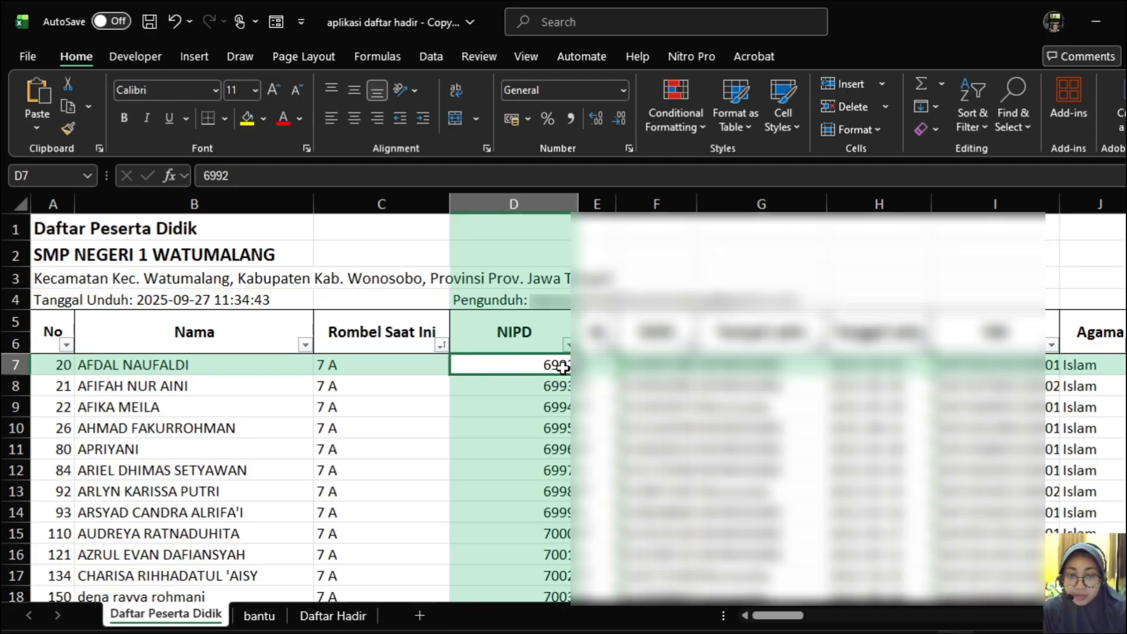
click(332, 615)
click(179, 237)
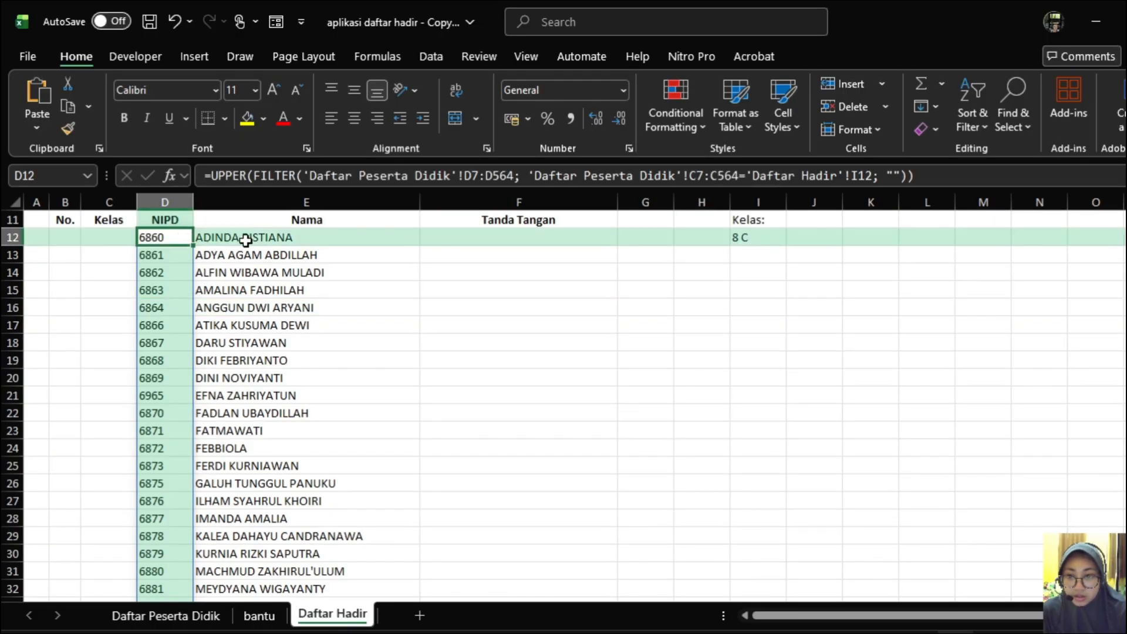
Step: Test the NIPD and Nama lists by choosing classes 7 F, 9 B, 7 E and 8 D in the Kelas dropdown
click(343, 253)
click(565, 273)
click(766, 238)
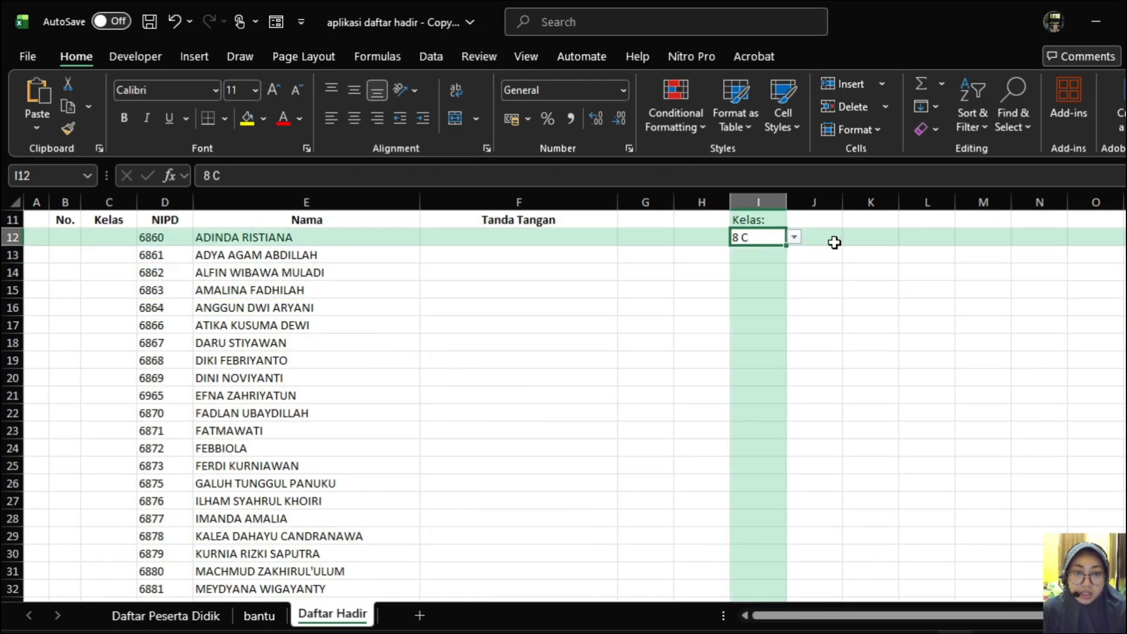
click(795, 237)
click(757, 271)
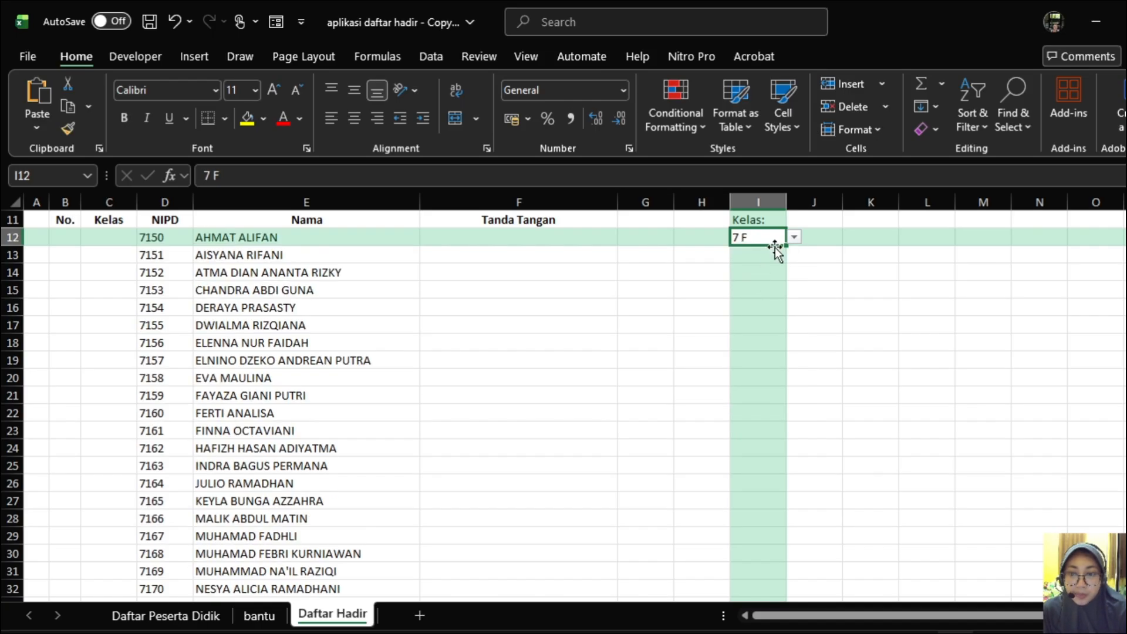
click(795, 240)
scroll(759, 376, down, 2)
click(759, 376)
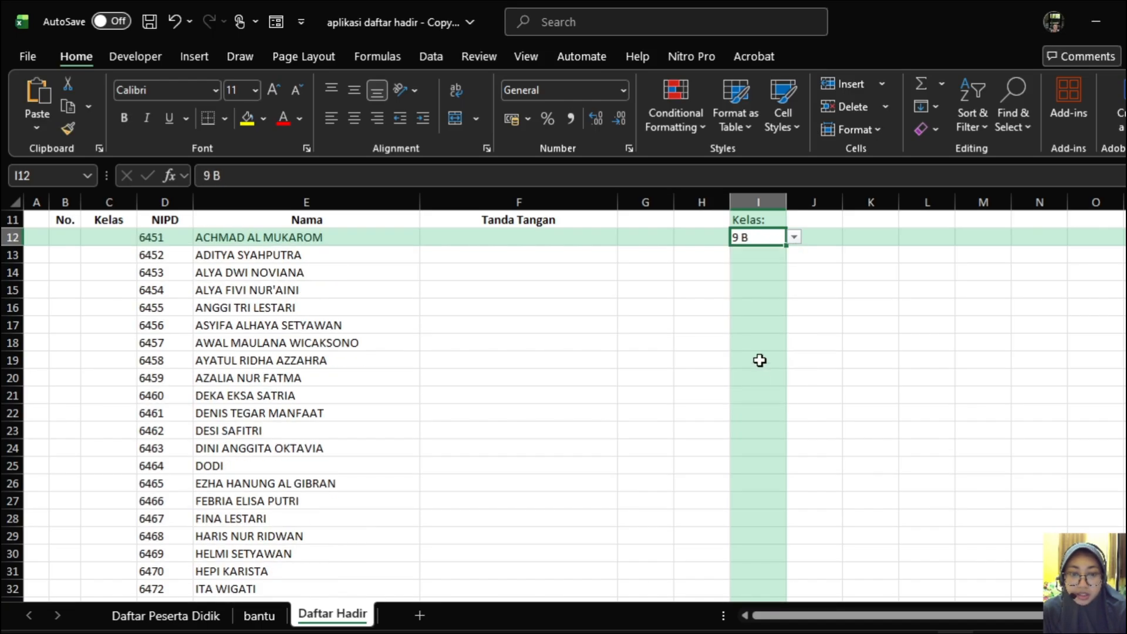
click(794, 238)
click(766, 280)
click(794, 237)
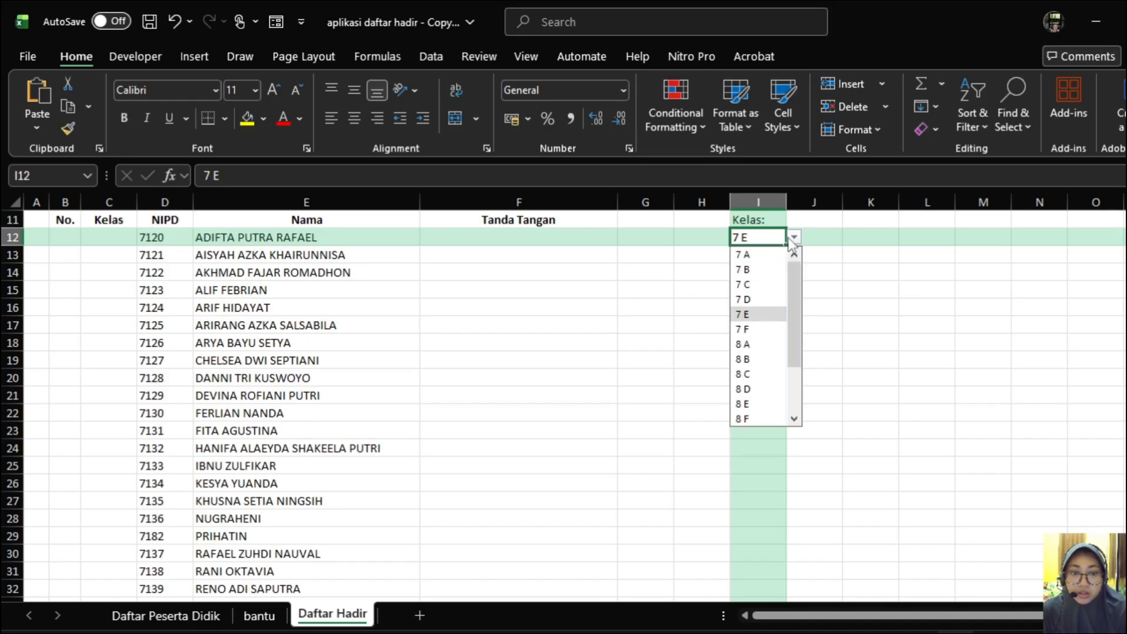
click(756, 387)
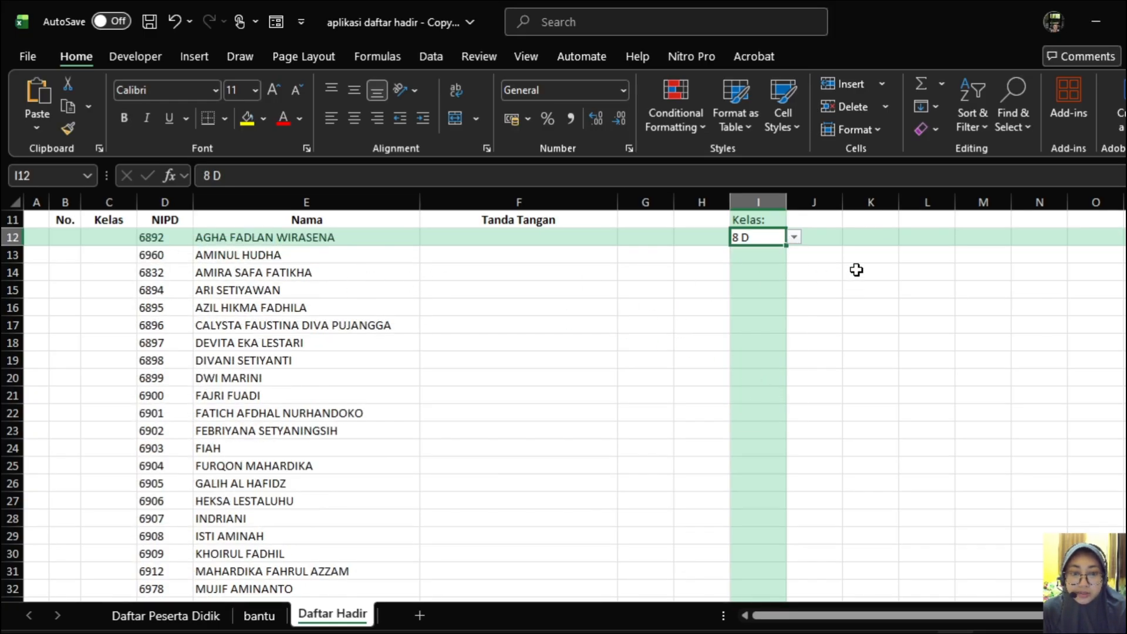
Step: Look over the attendance sheet and set the Kelas dropdown in I12 to 7 F
scroll(727, 280, up, 4)
scroll(797, 397, down, 4)
click(794, 237)
click(751, 329)
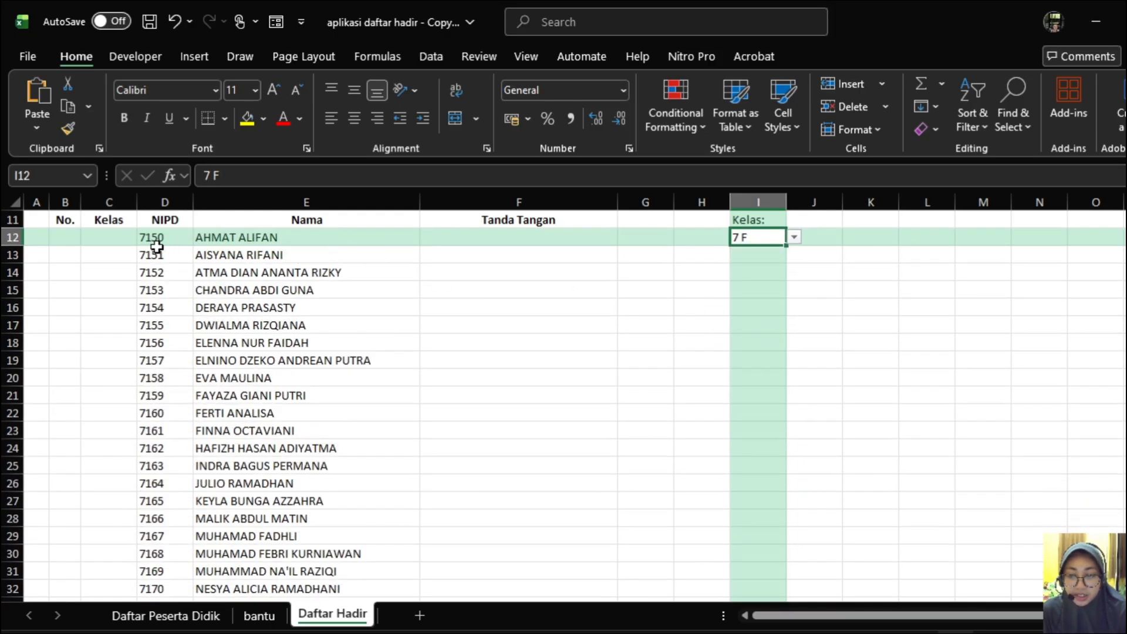
Step: Copy the full UPPER(FILTER) formula text from D12 for reuse in the empty Kelas column
click(100, 238)
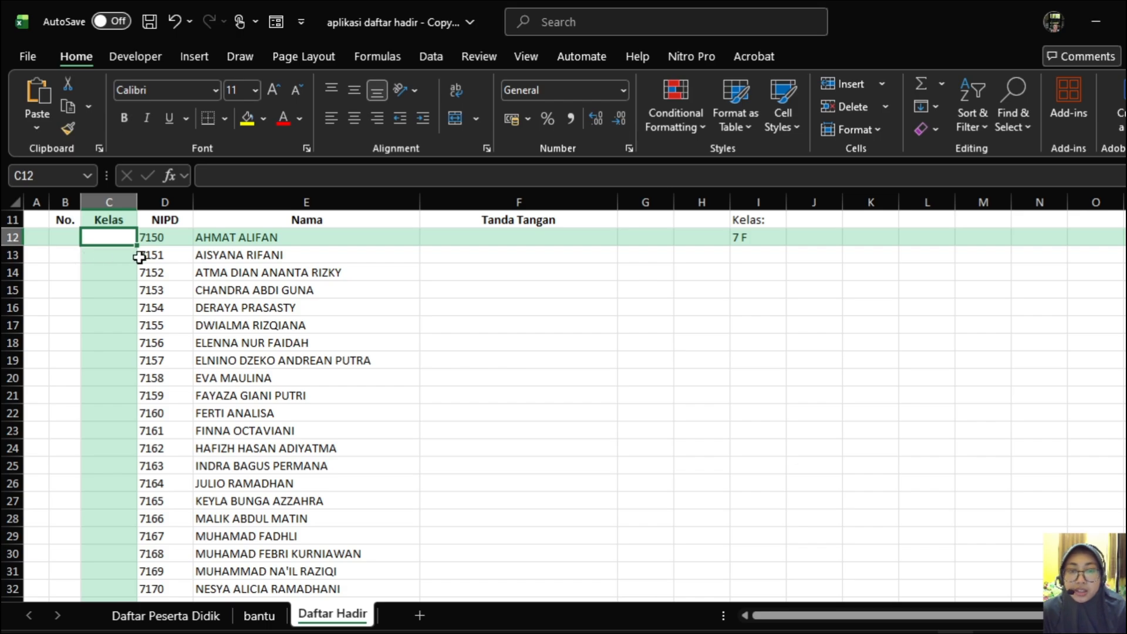
click(156, 238)
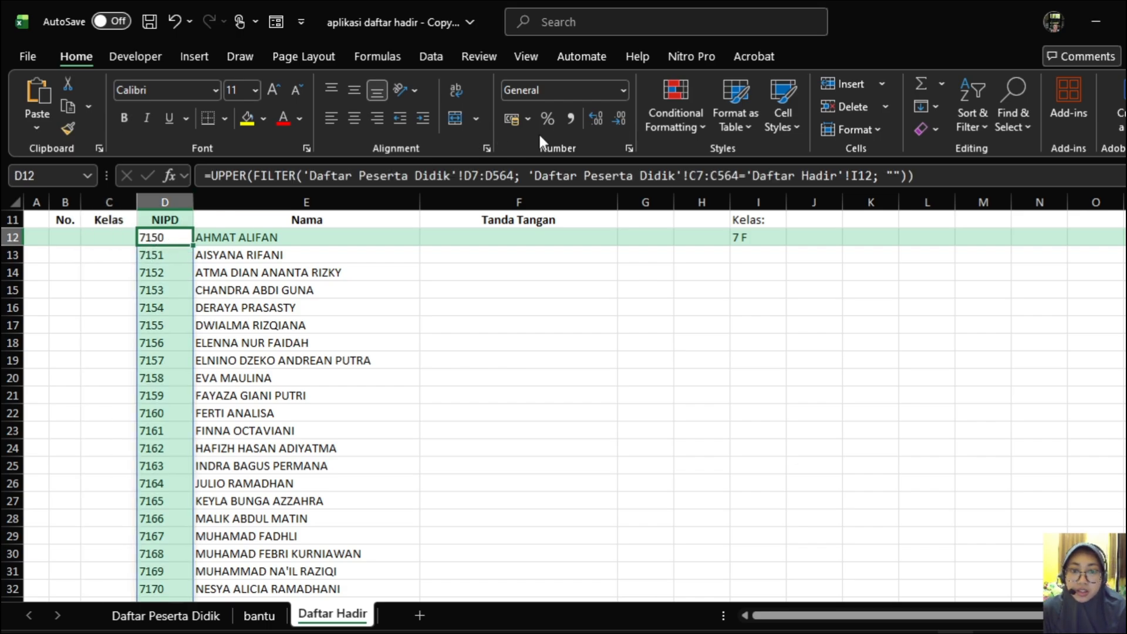
drag(941, 179, 203, 186)
key(ctrl+c)
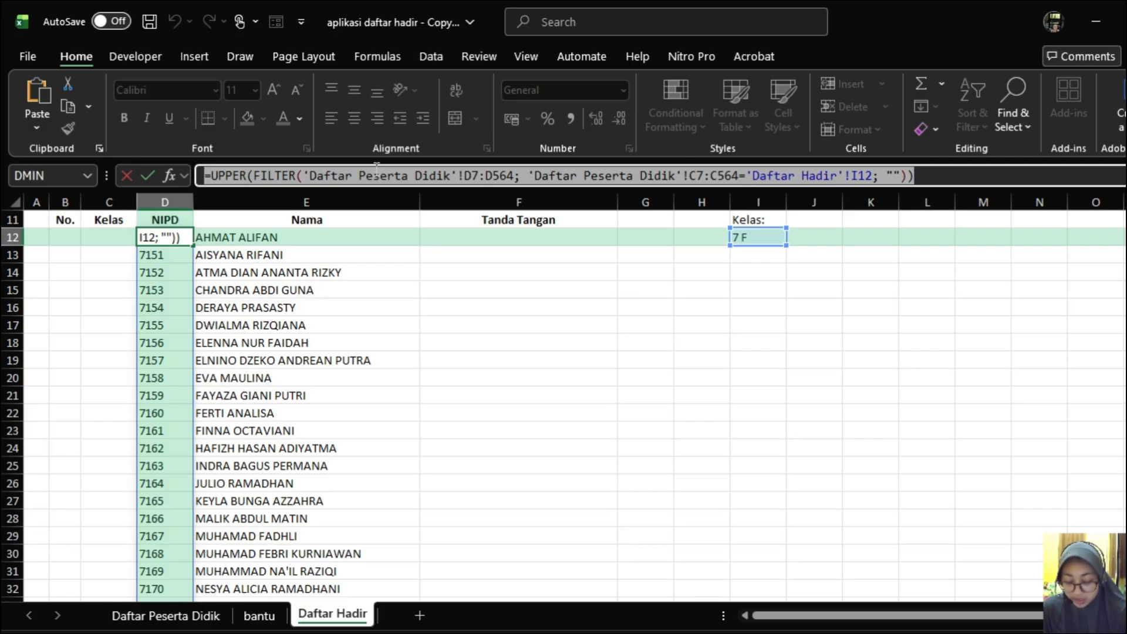
Step: Copy the NIPD formula from D12 into the first Kelas cell, C12, on the Daftar Hadir sheet
click(935, 176)
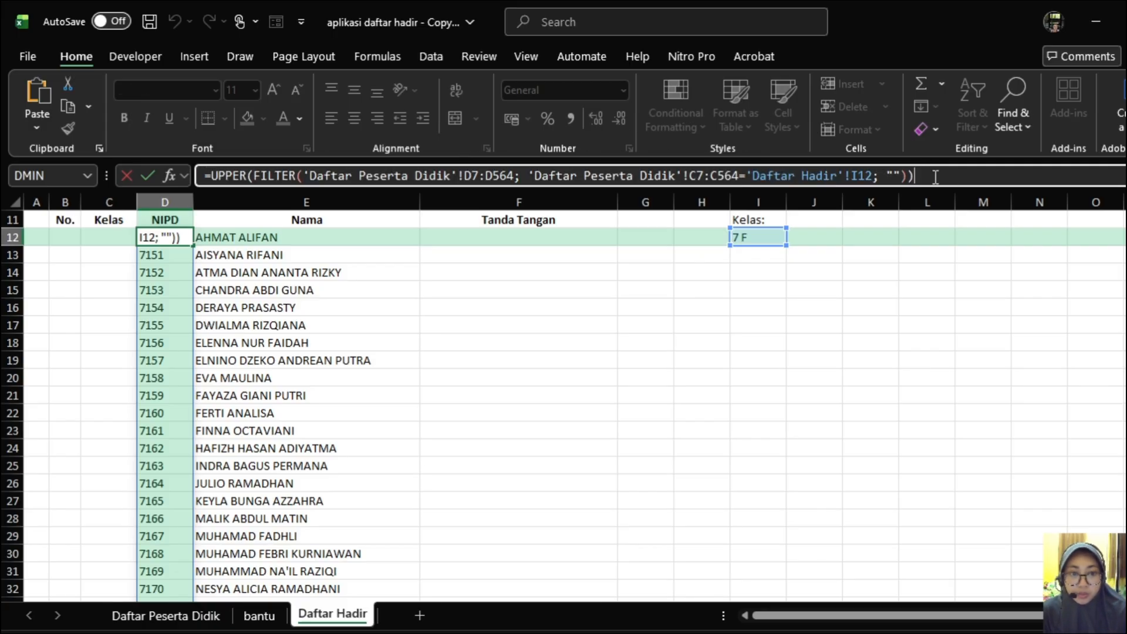
key(Return)
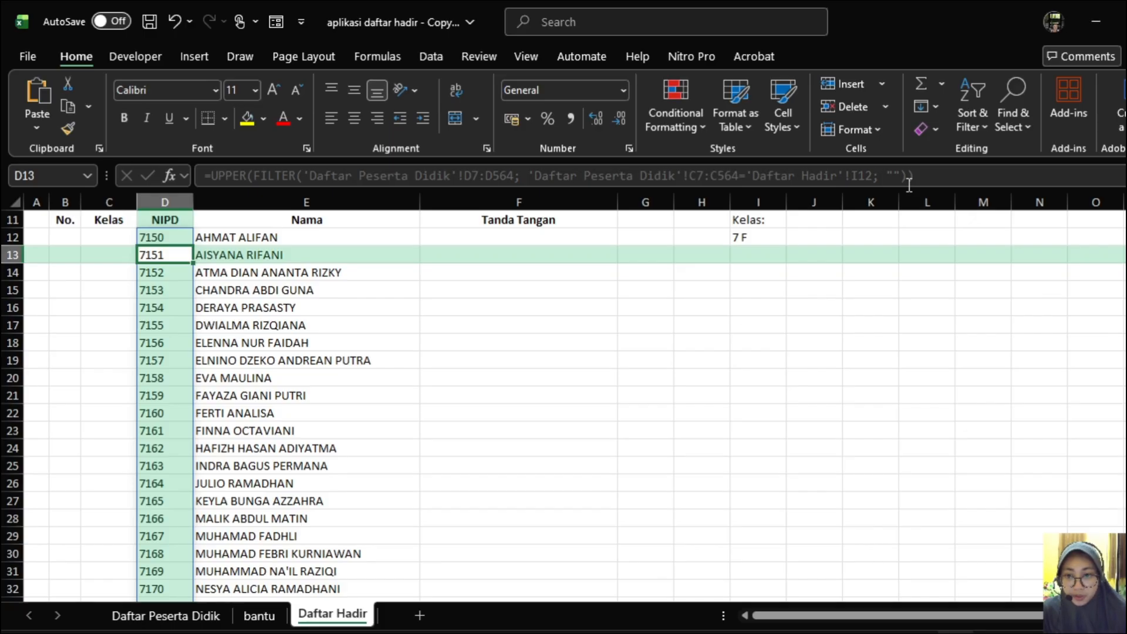
key(Up)
key(Left)
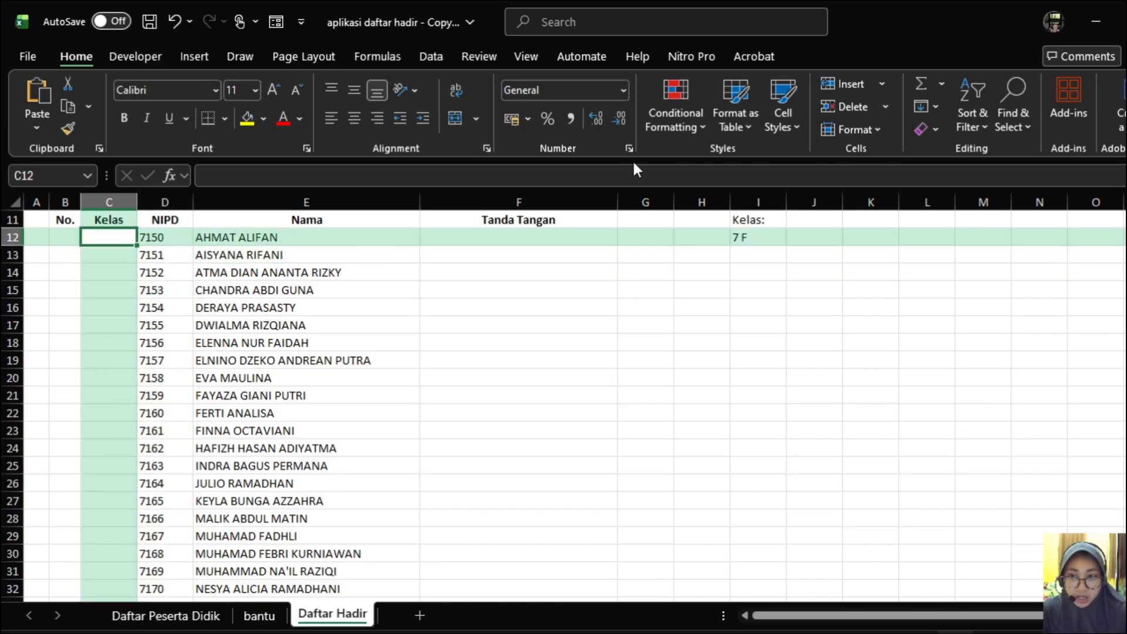
click(228, 175)
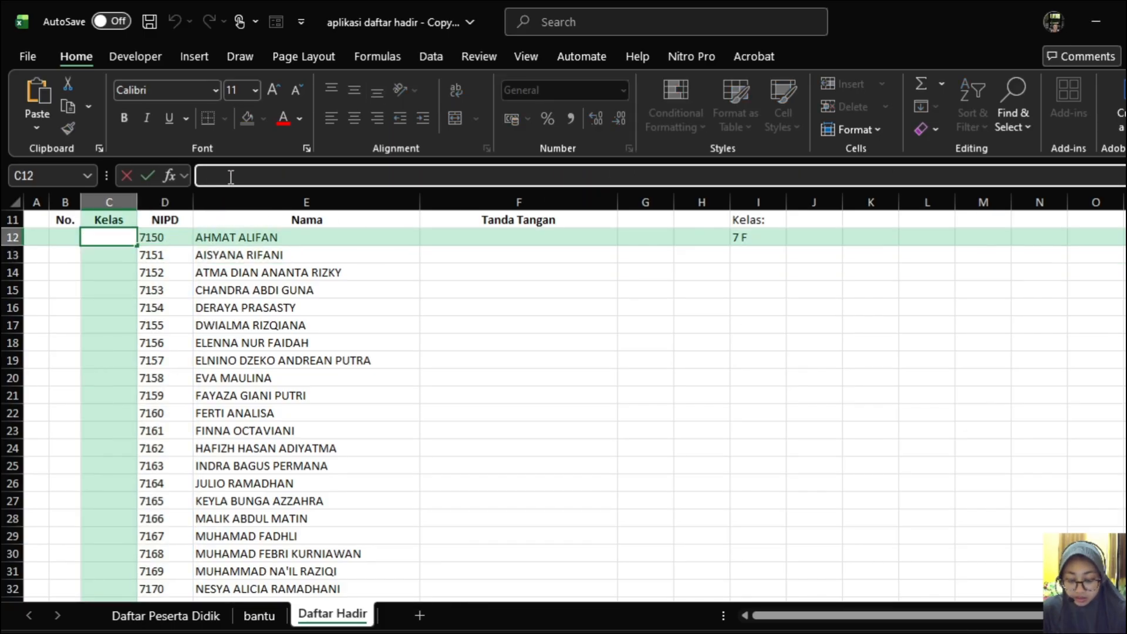
key(ctrl+v)
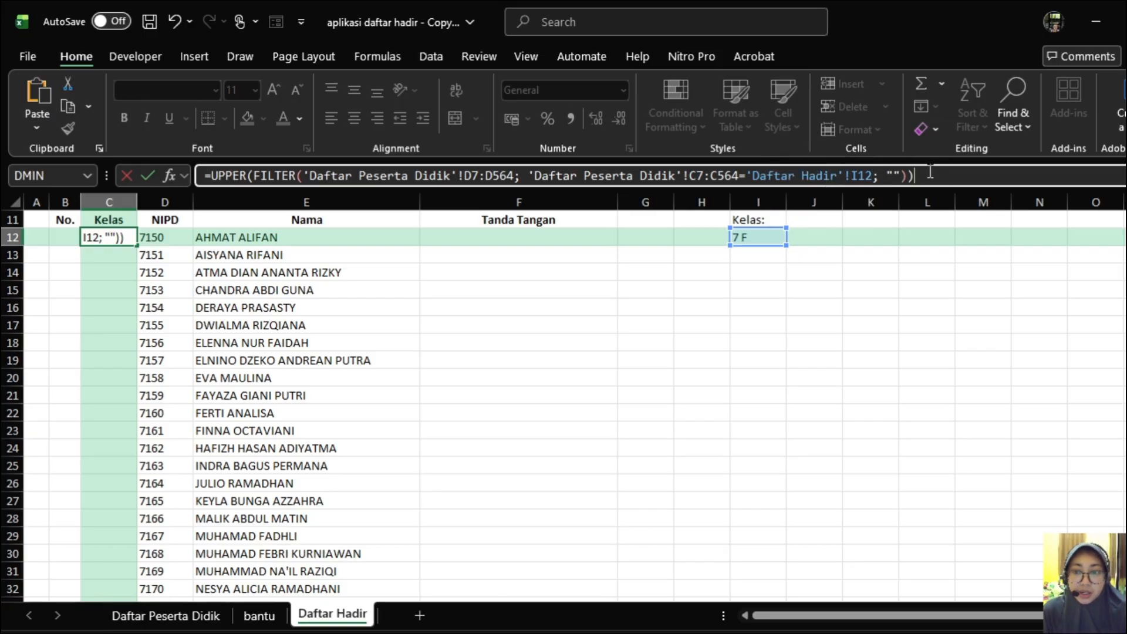
key(Return)
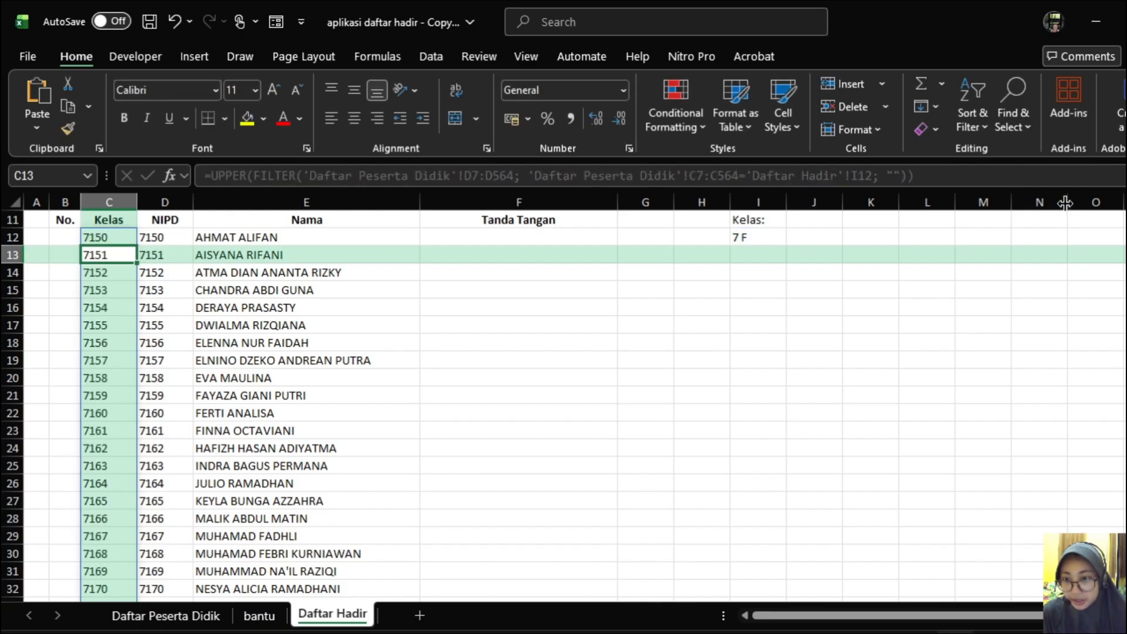
Step: Change the FILTER array in C12 to the Rombel Saat Ini range 'Daftar Peserta Didik'!C7:C564
click(167, 615)
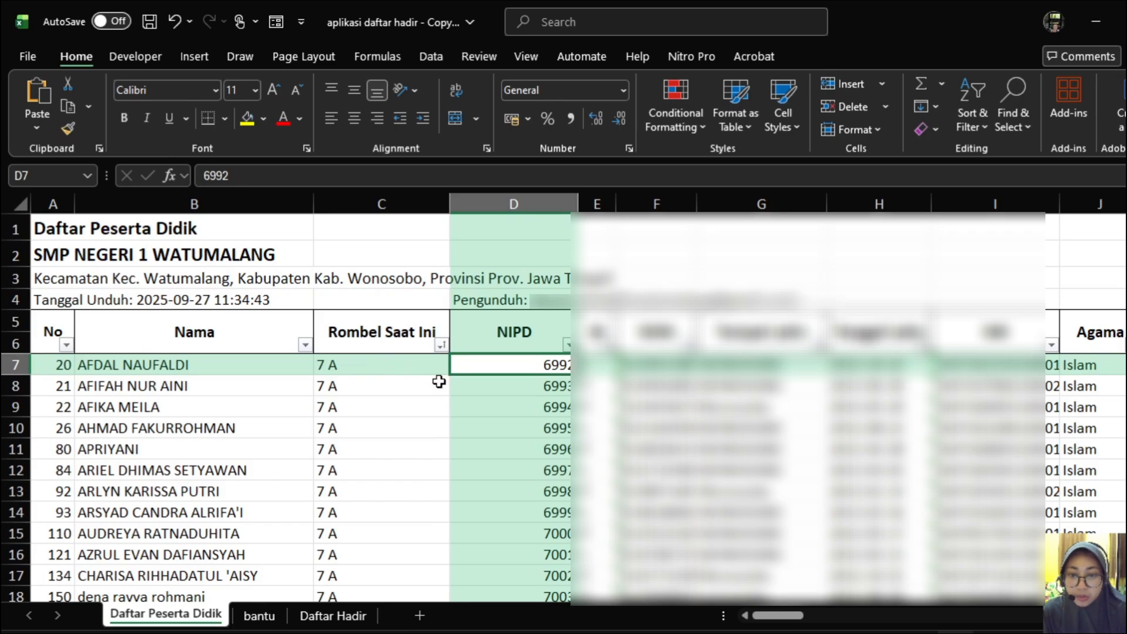
click(428, 332)
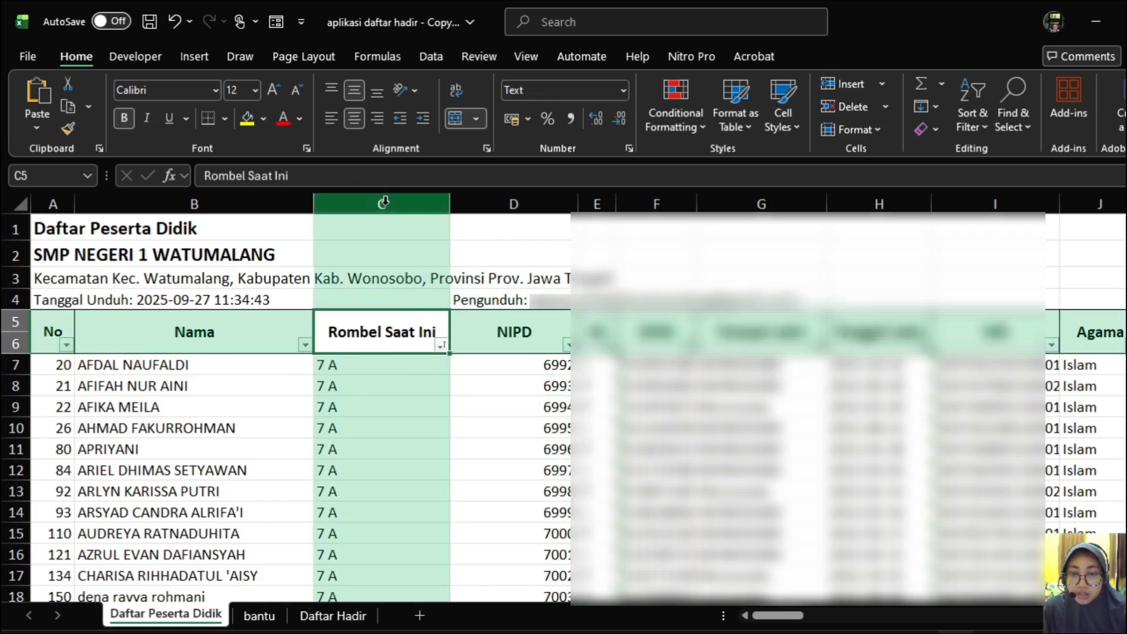
click(327, 615)
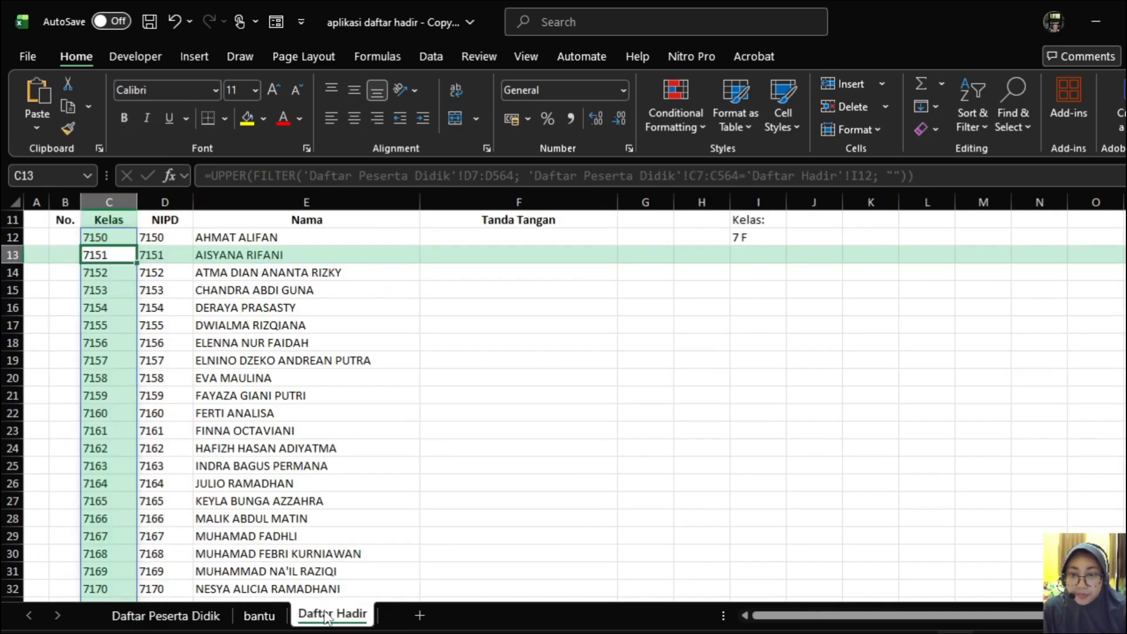
click(107, 238)
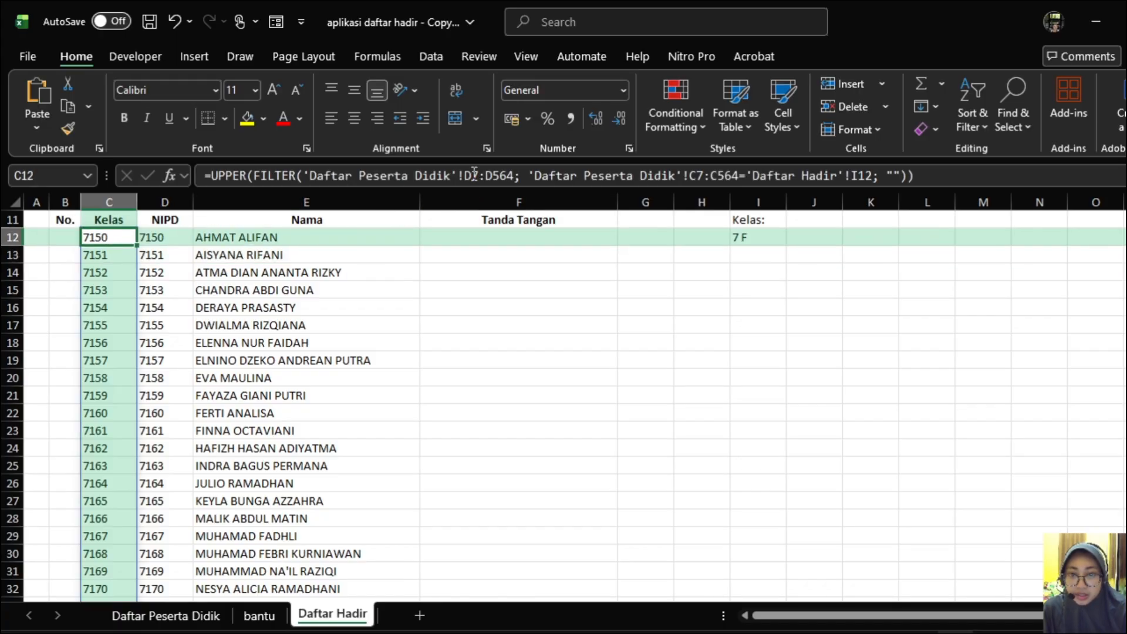
click(474, 176)
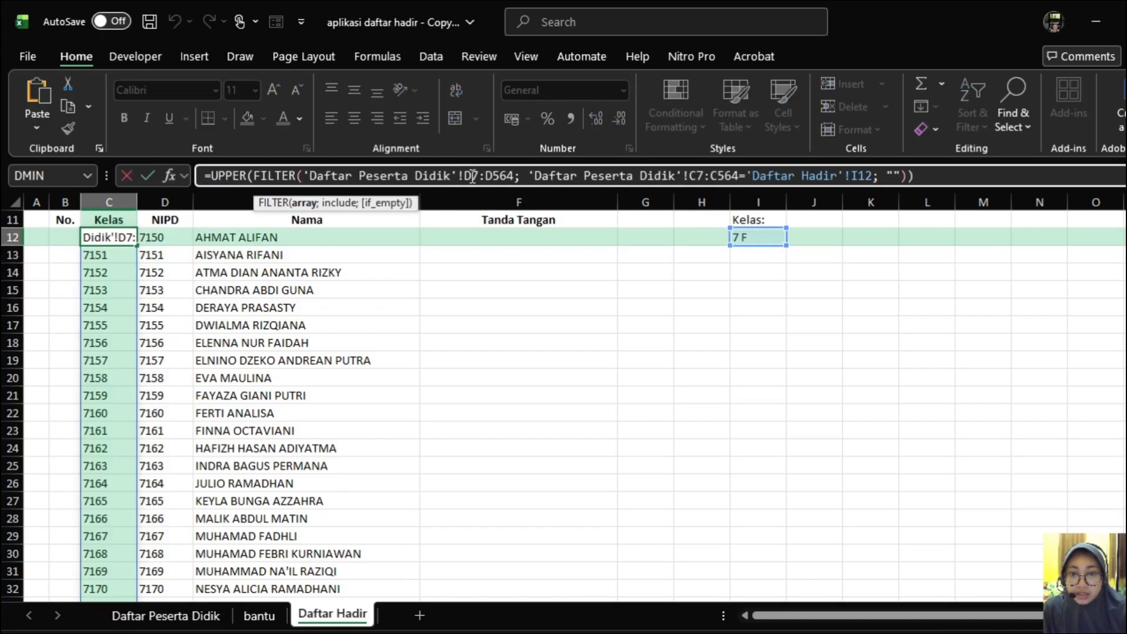
key(BackSpace)
text(C)
key(Right)
key(Right)
key(Right)
key(Delete)
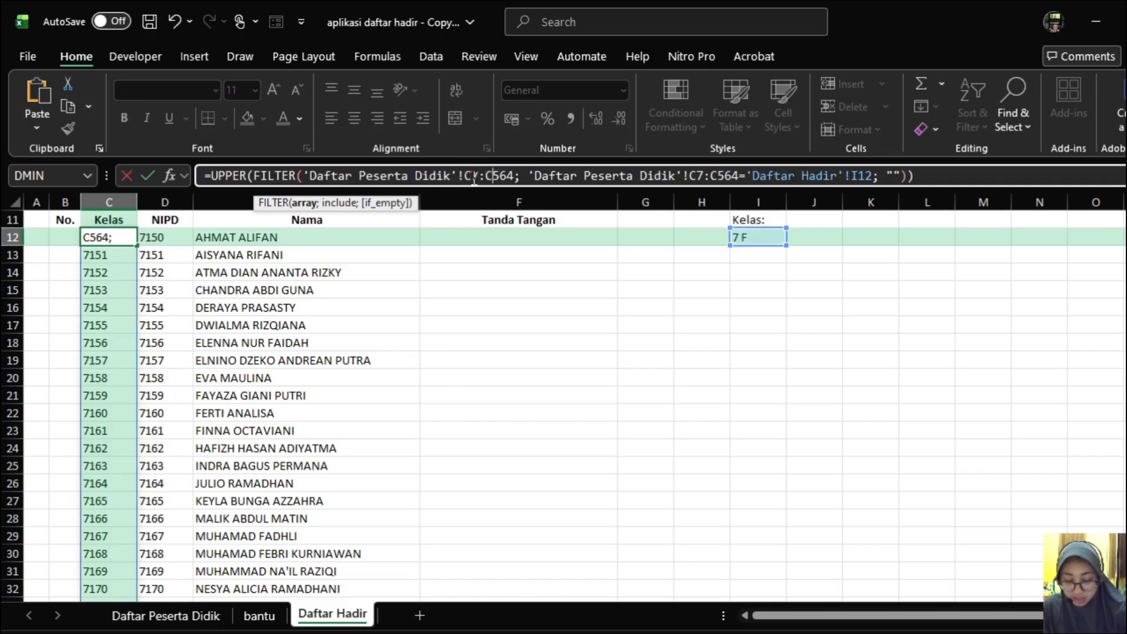
text(C)
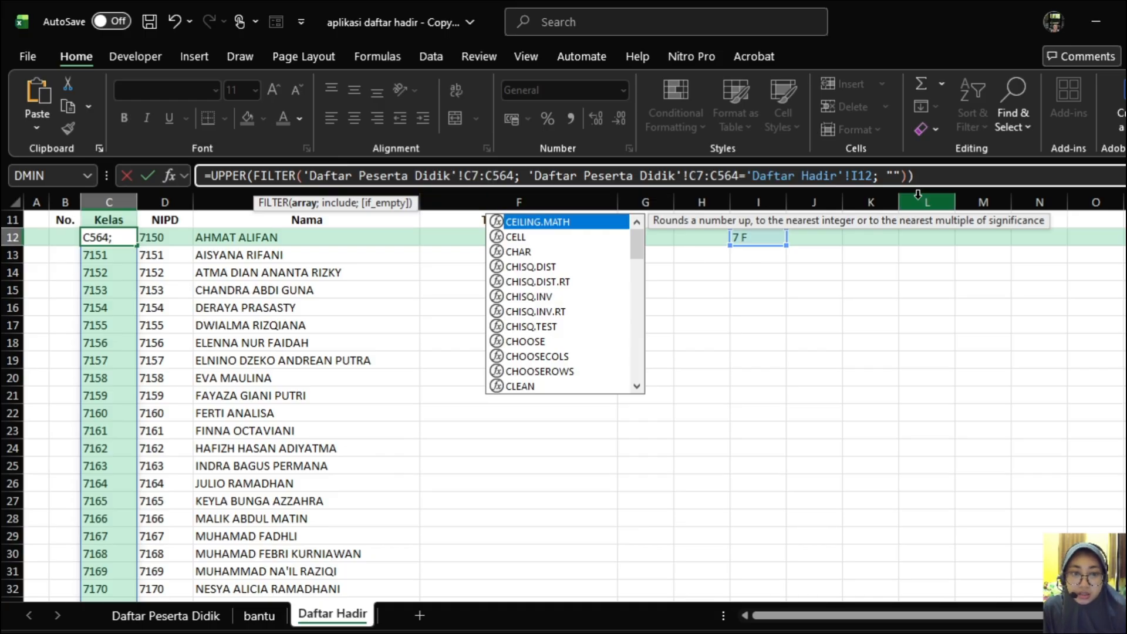
key(Escape)
key(End)
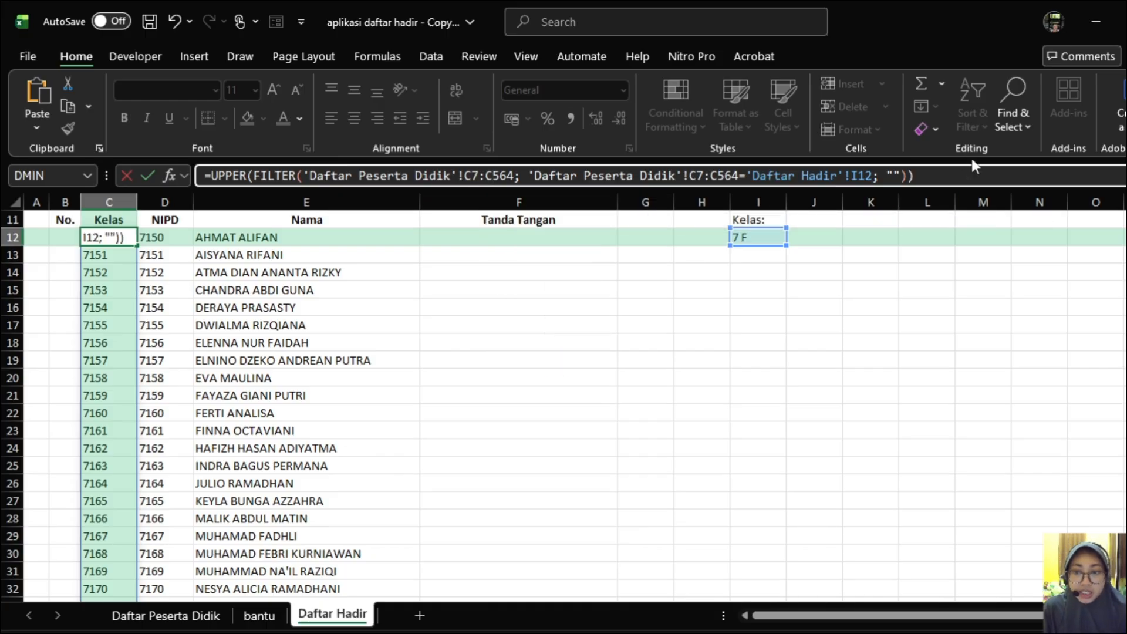
key(Return)
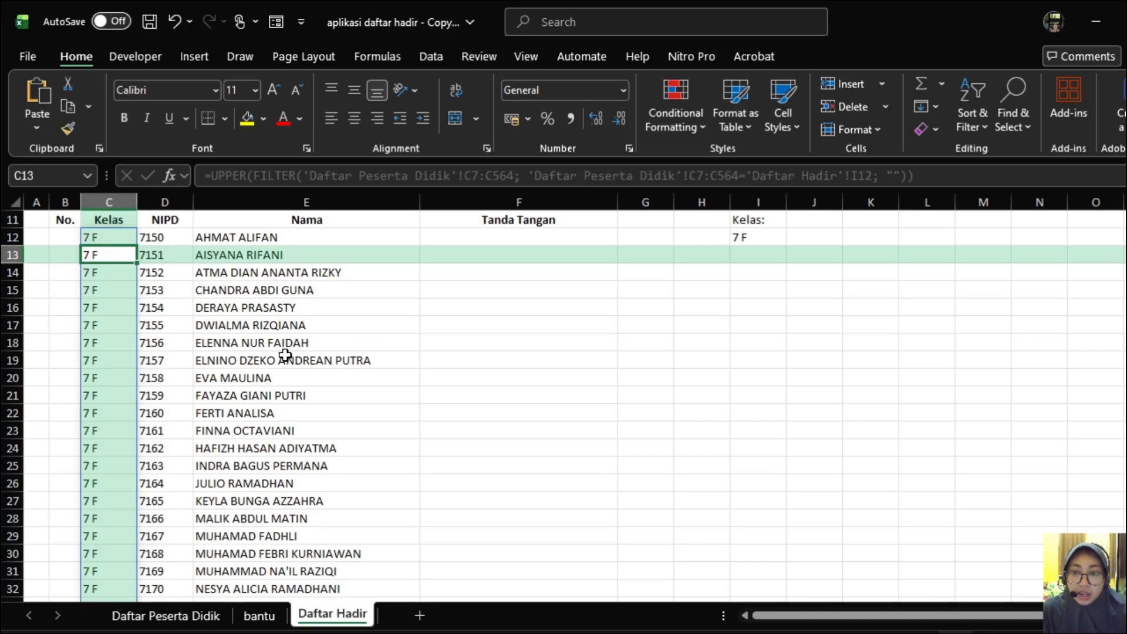
Step: Set the class selector in I12 to 8 C and check the filtered student list down to its last row
click(775, 234)
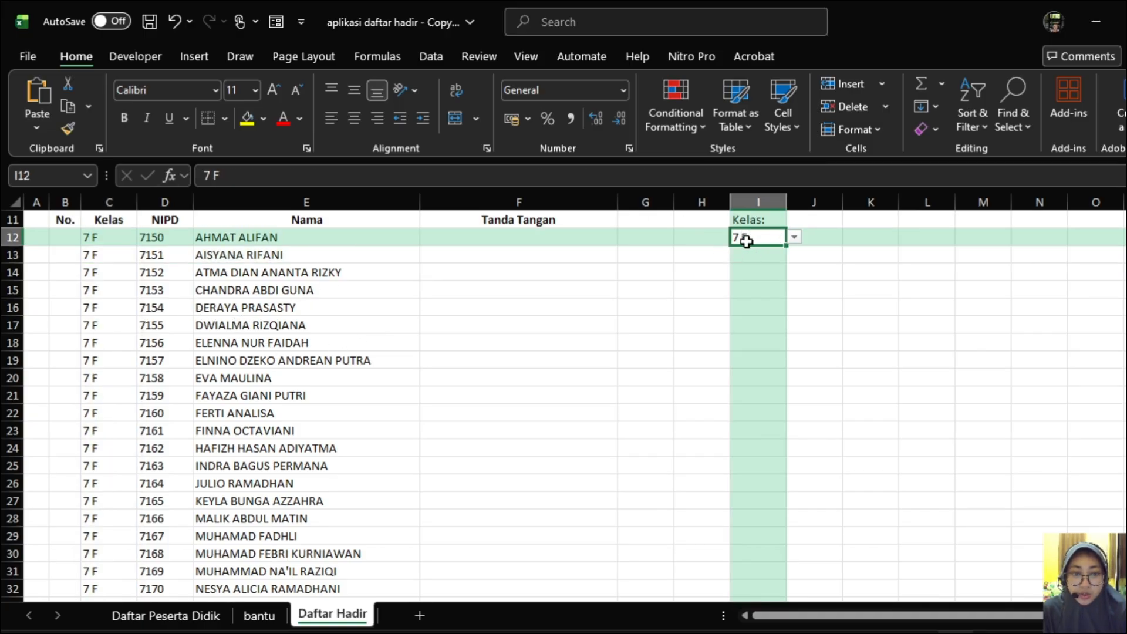
click(92, 236)
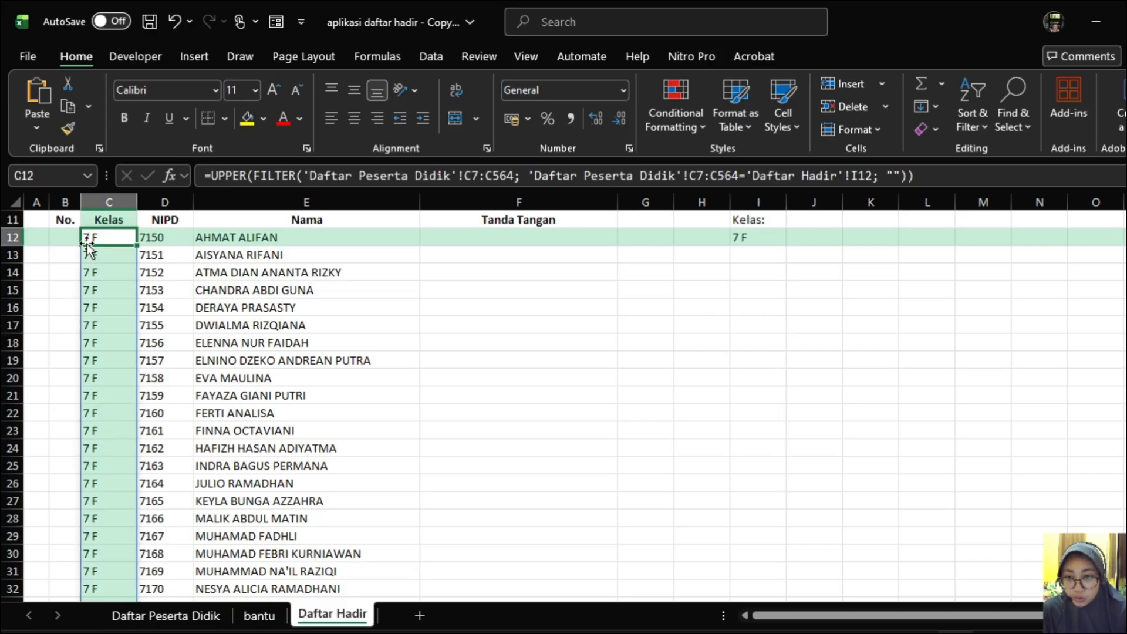
scroll(102, 236, down, 3)
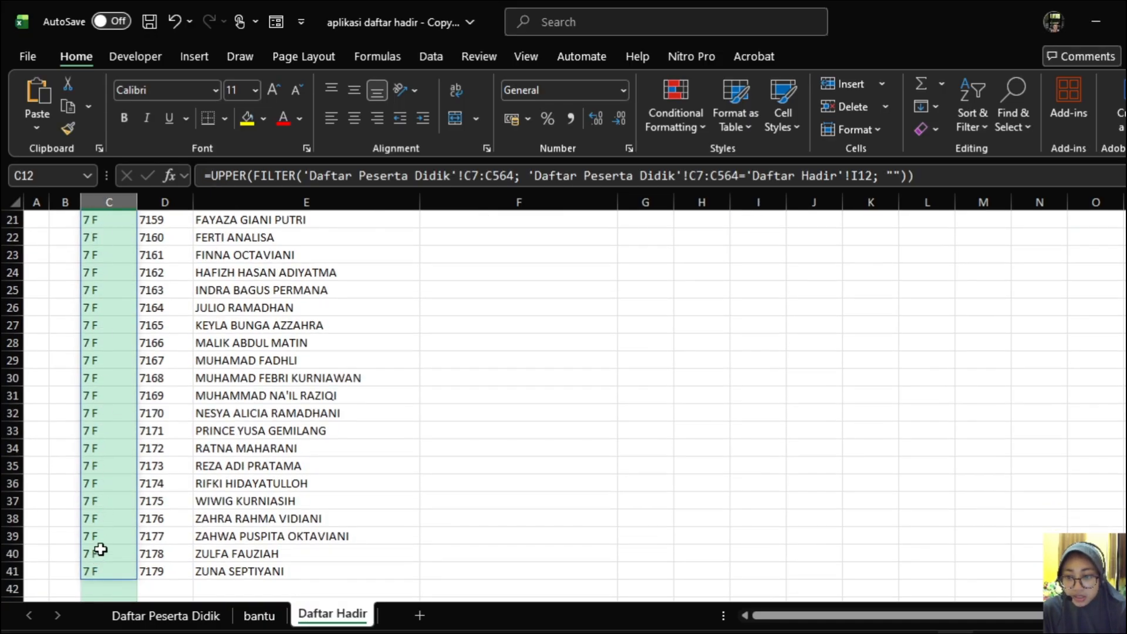
scroll(97, 484, up, 3)
click(757, 238)
click(798, 238)
click(778, 238)
click(794, 237)
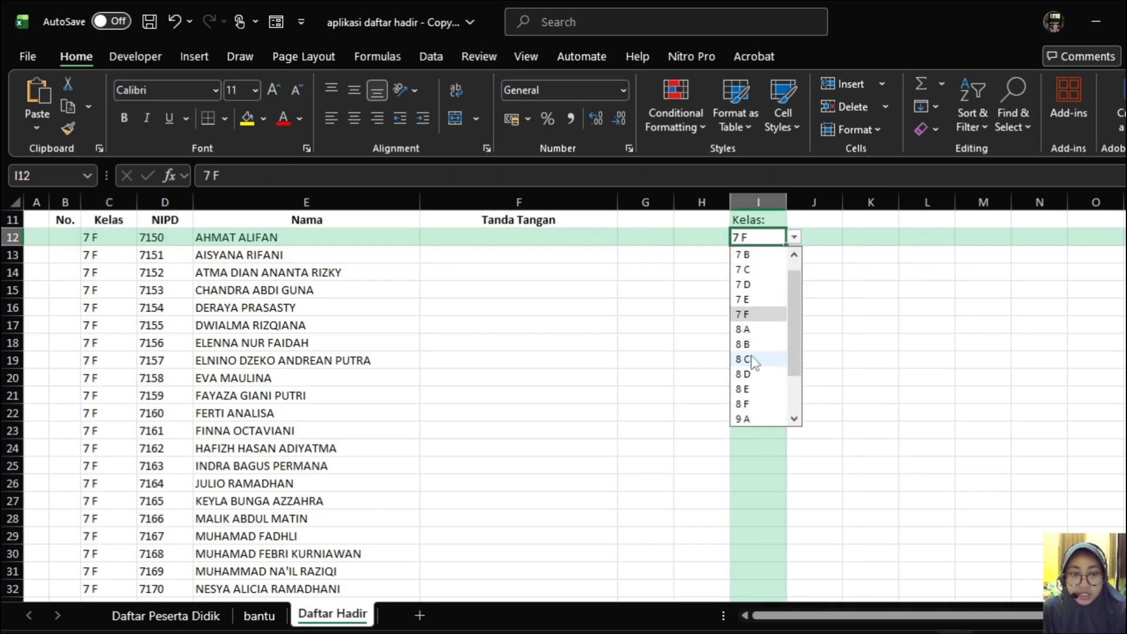
click(755, 361)
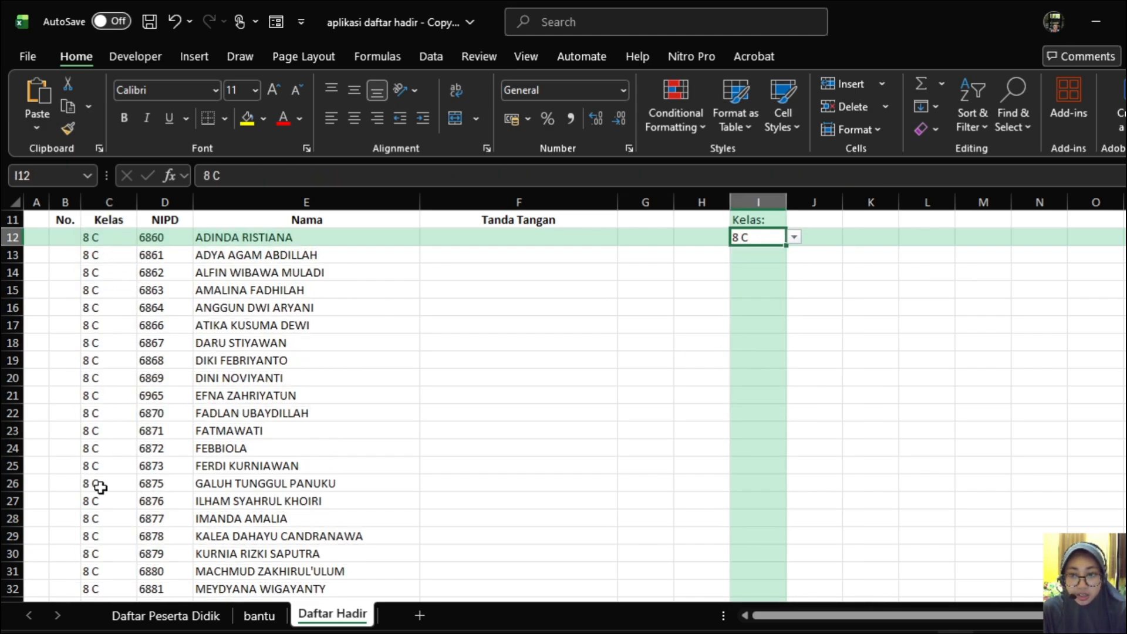
scroll(114, 427, down, 7)
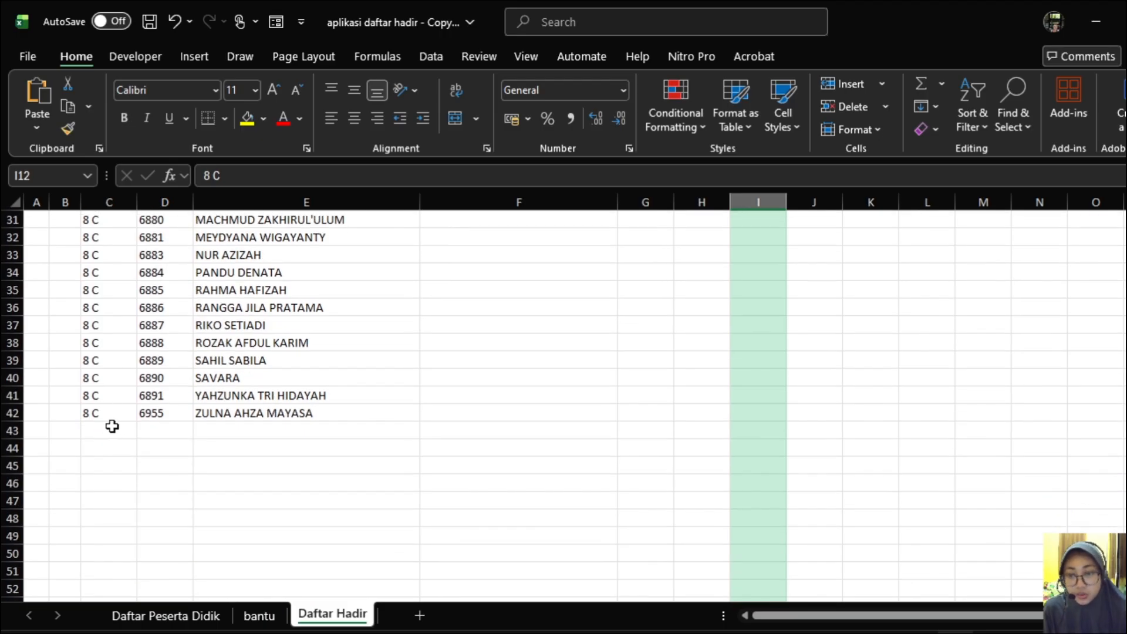
scroll(113, 427, up, 3)
scroll(112, 426, up, 3)
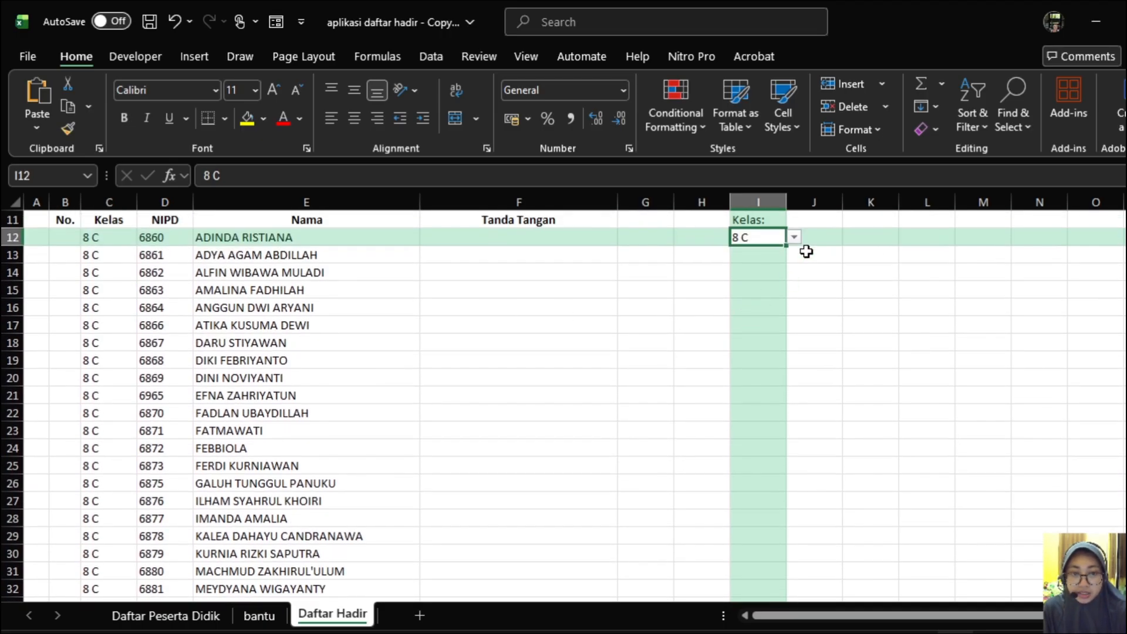
Step: Set the class selector in I12 to 9 C and check the resulting student list
click(794, 237)
scroll(757, 382, down, 2)
click(762, 389)
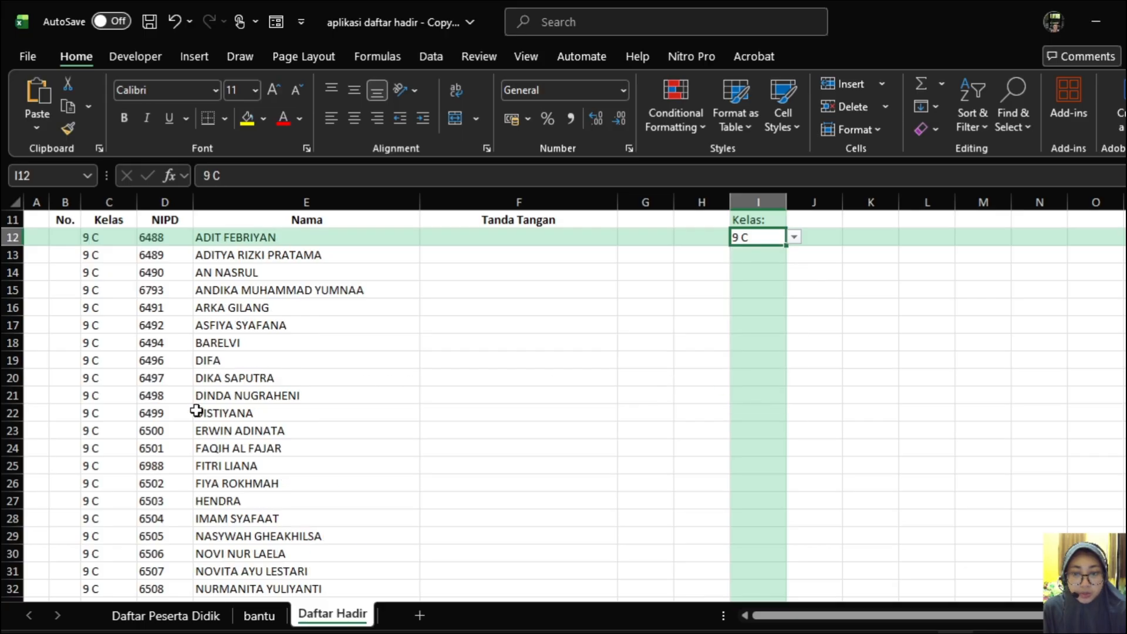
scroll(195, 408, down, 7)
scroll(195, 408, up, 7)
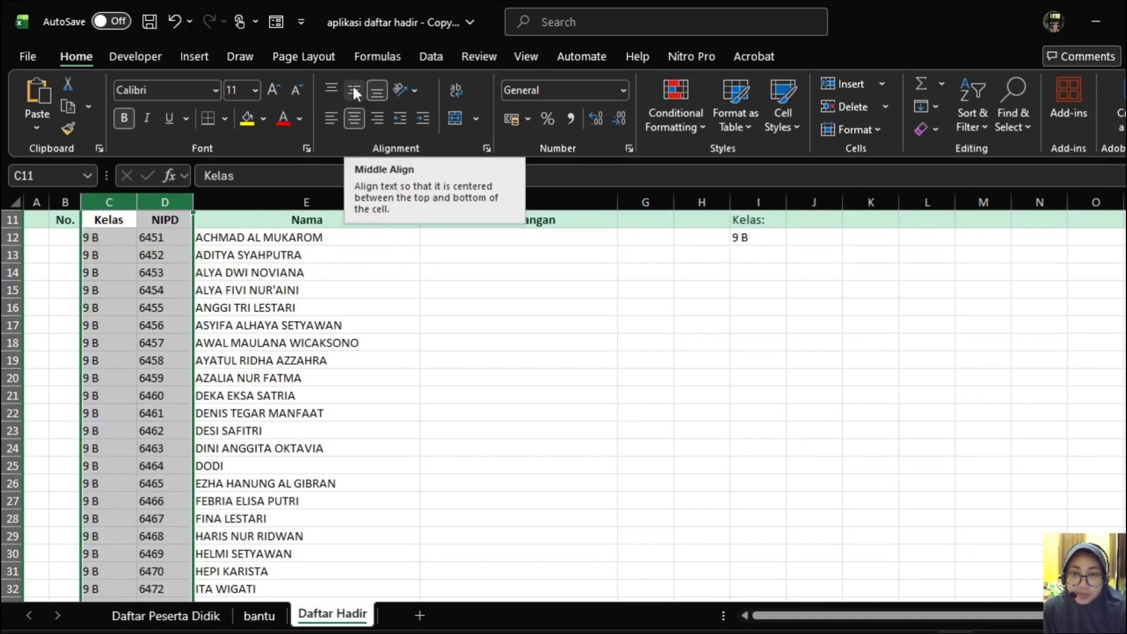
Step: Center the Kelas and NIPD columns vertically and horizontally, and slightly widen the Nama column
click(354, 91)
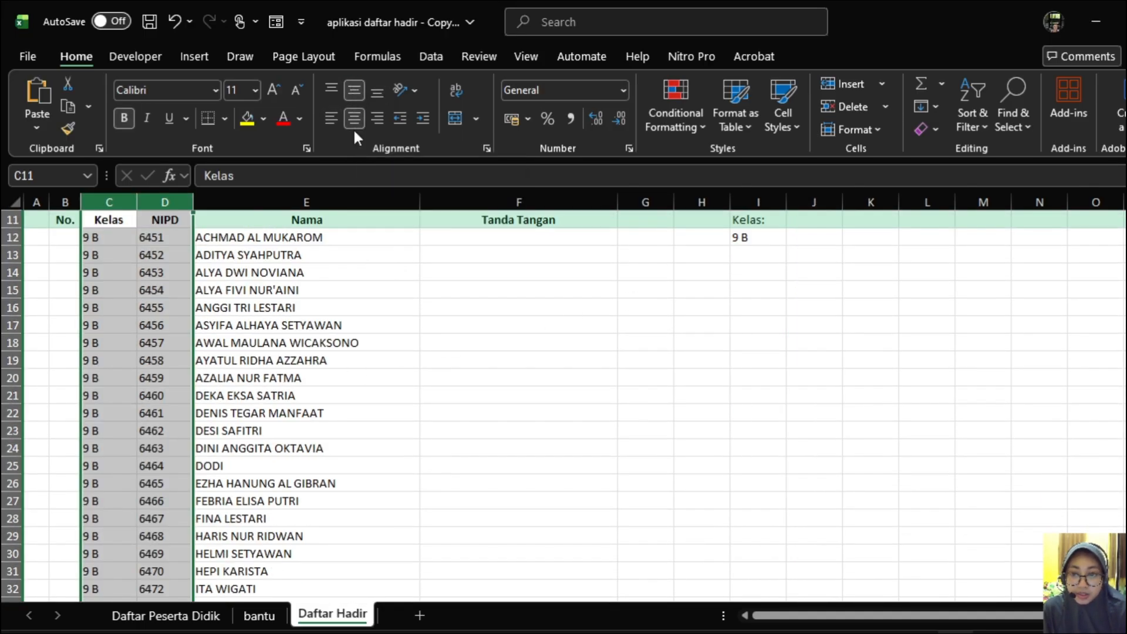
click(355, 121)
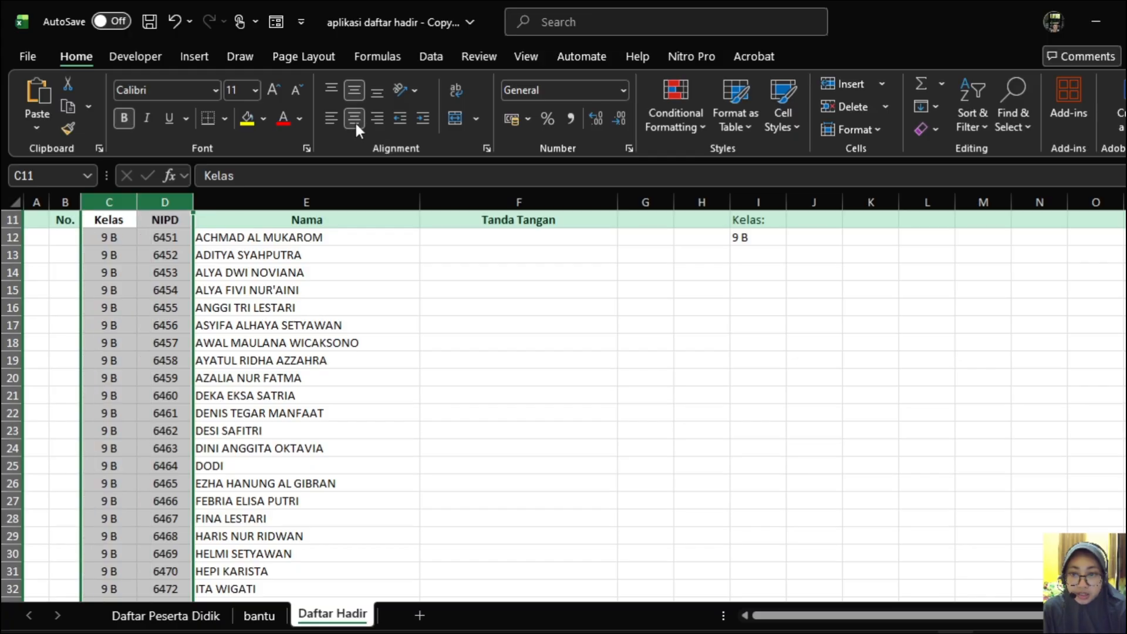
click(438, 242)
click(408, 204)
drag(420, 202, 431, 202)
click(460, 290)
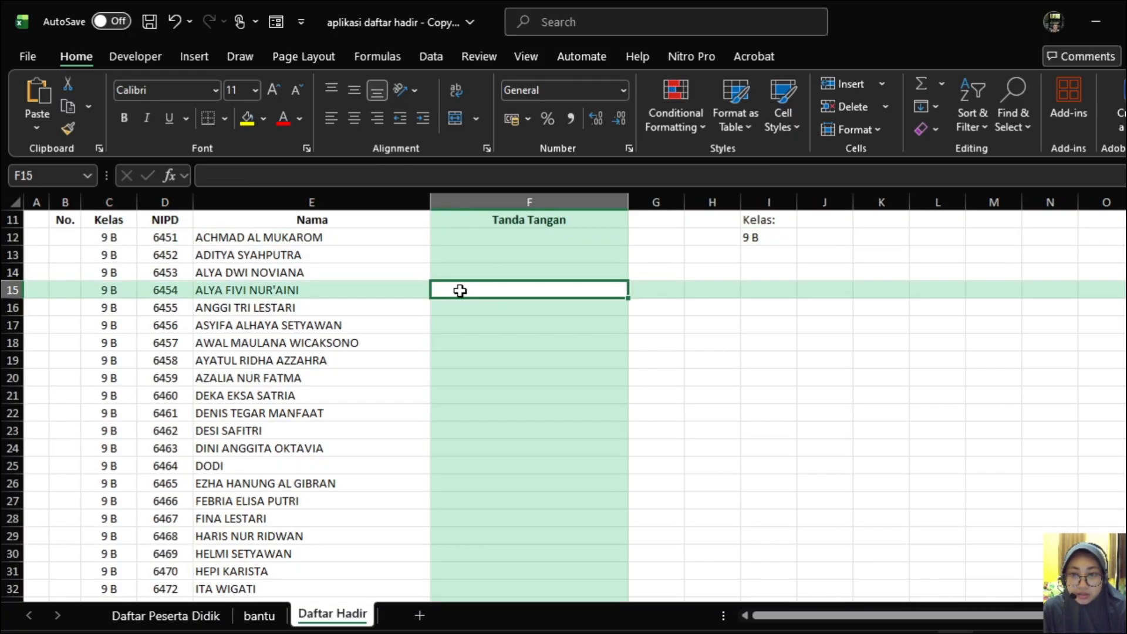
scroll(531, 301, up, 4)
scroll(523, 301, down, 4)
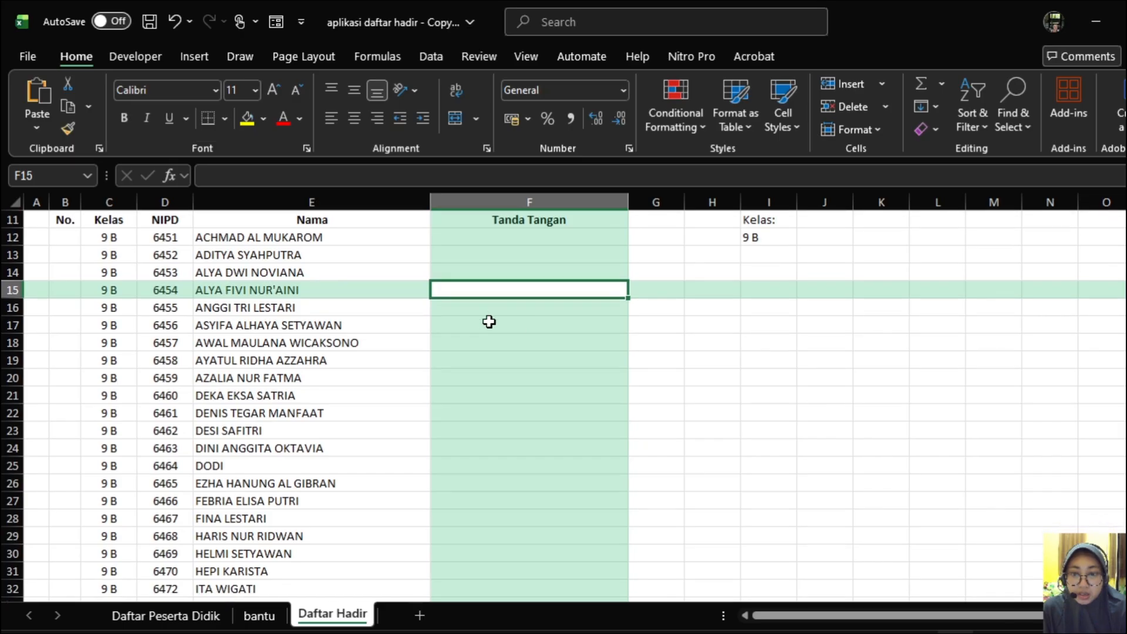
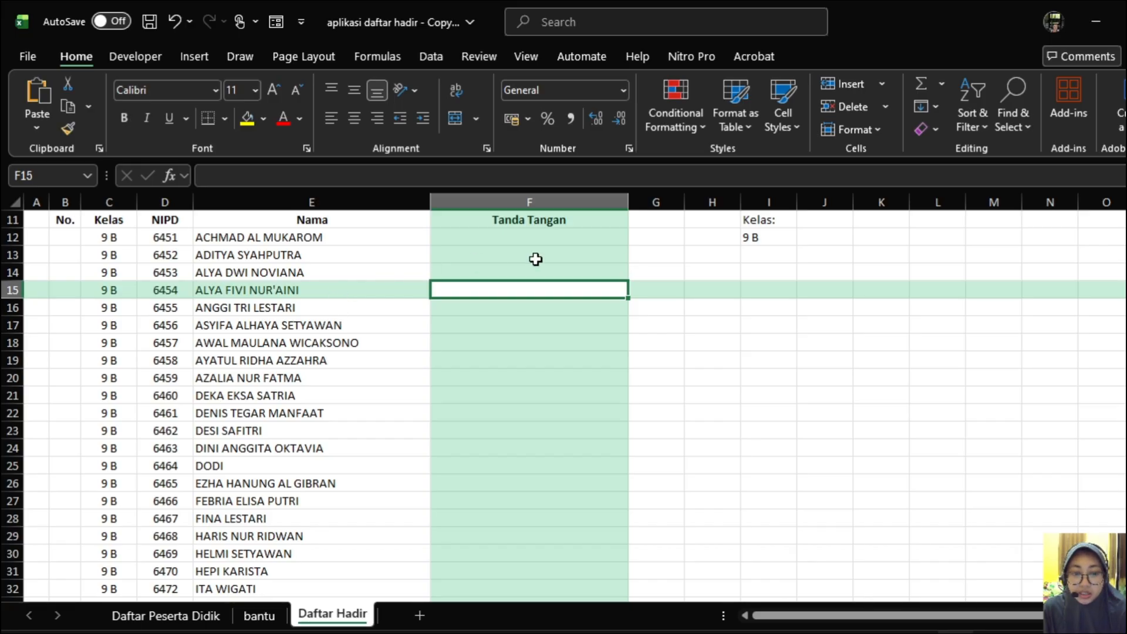
Step: Review the Kelas formula in C12 and choose class 9 B in the selector cell I12
click(760, 235)
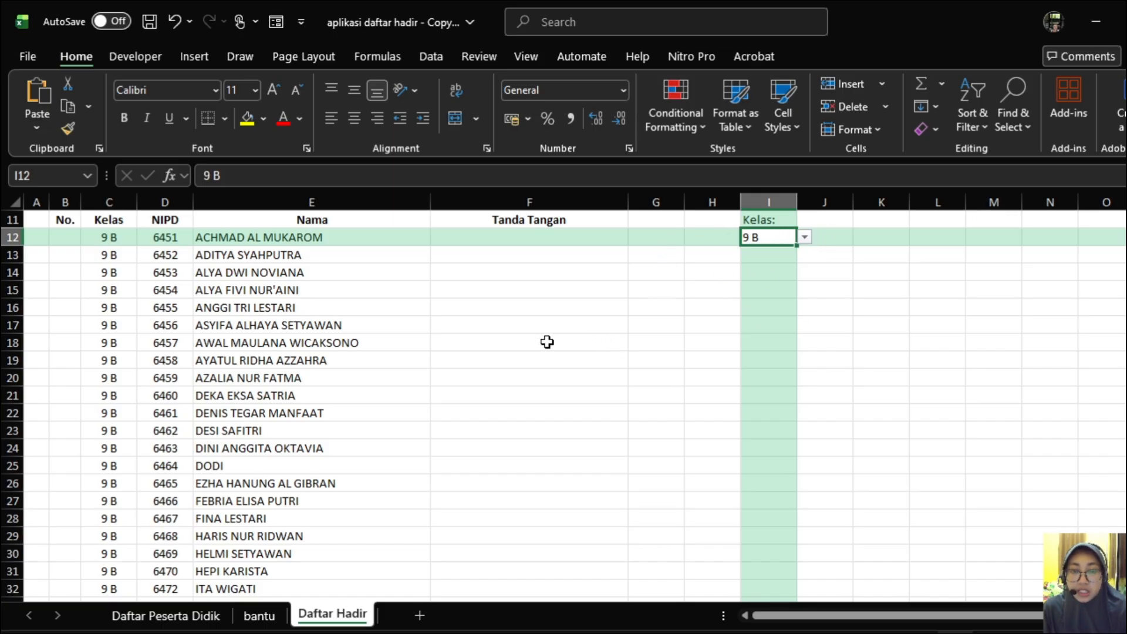
click(108, 257)
click(106, 237)
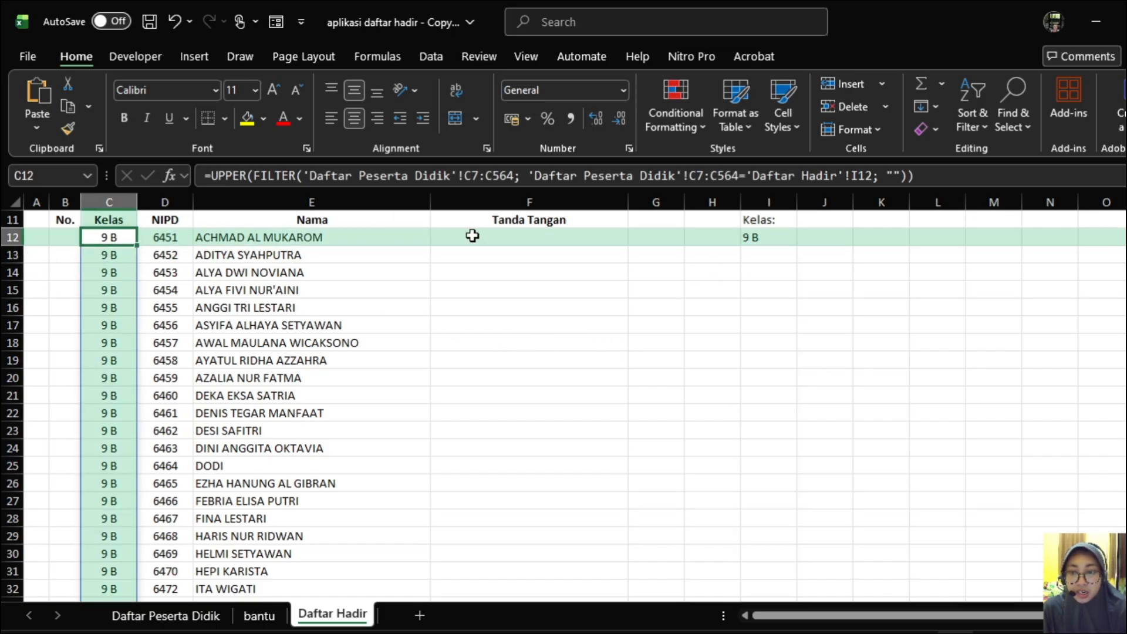
click(783, 240)
click(805, 237)
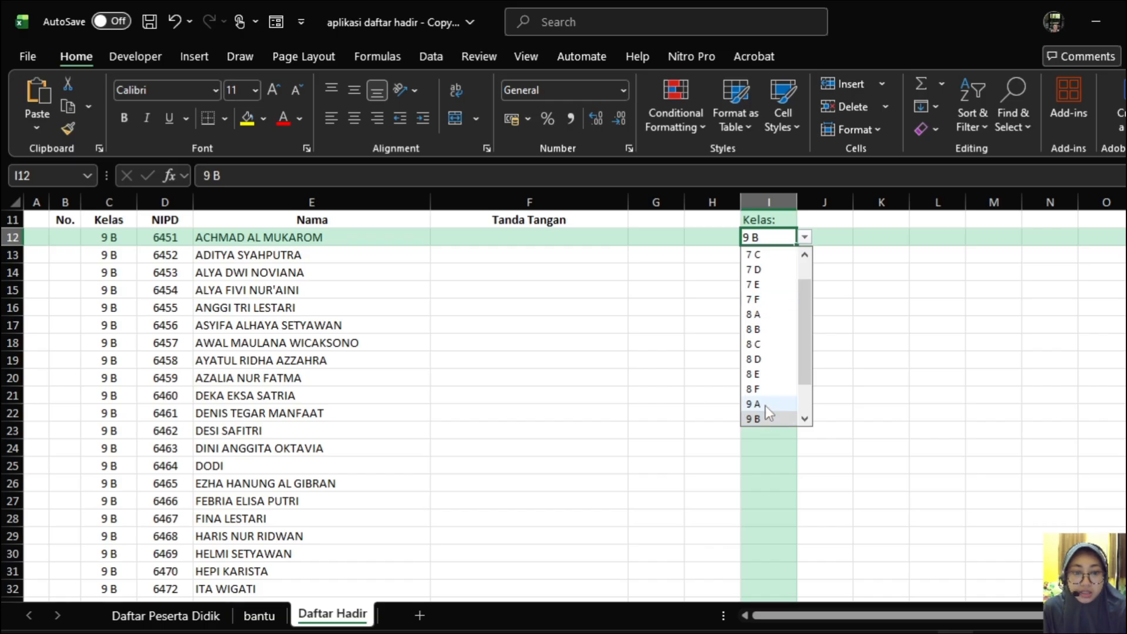
scroll(765, 405, down, 1)
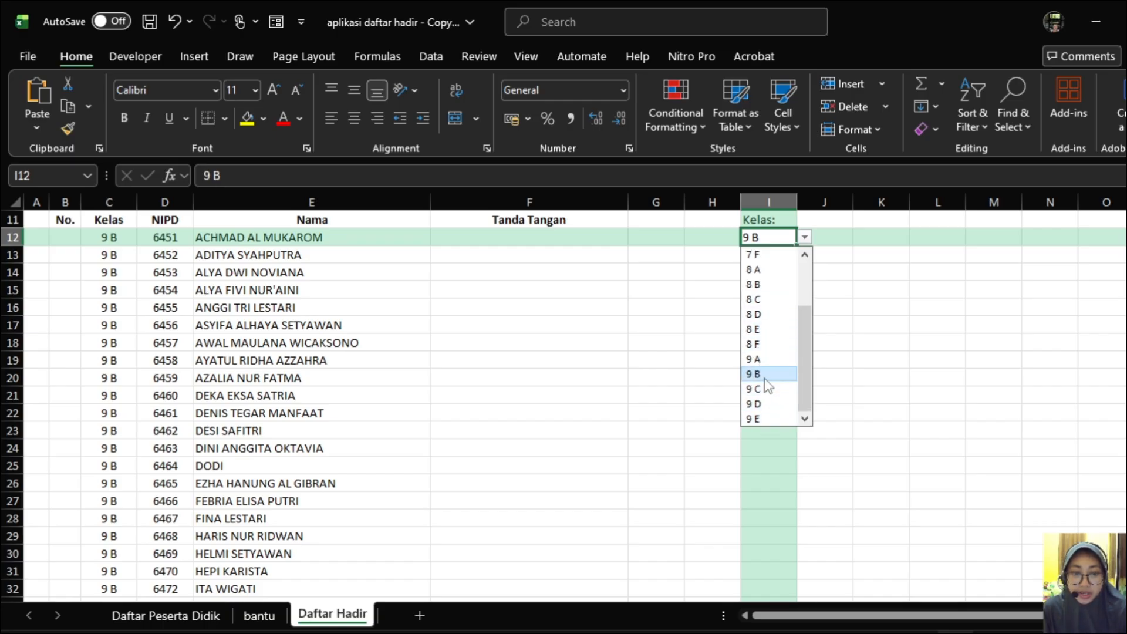
click(764, 378)
ctrl+scroll(211, 388, up, 3)
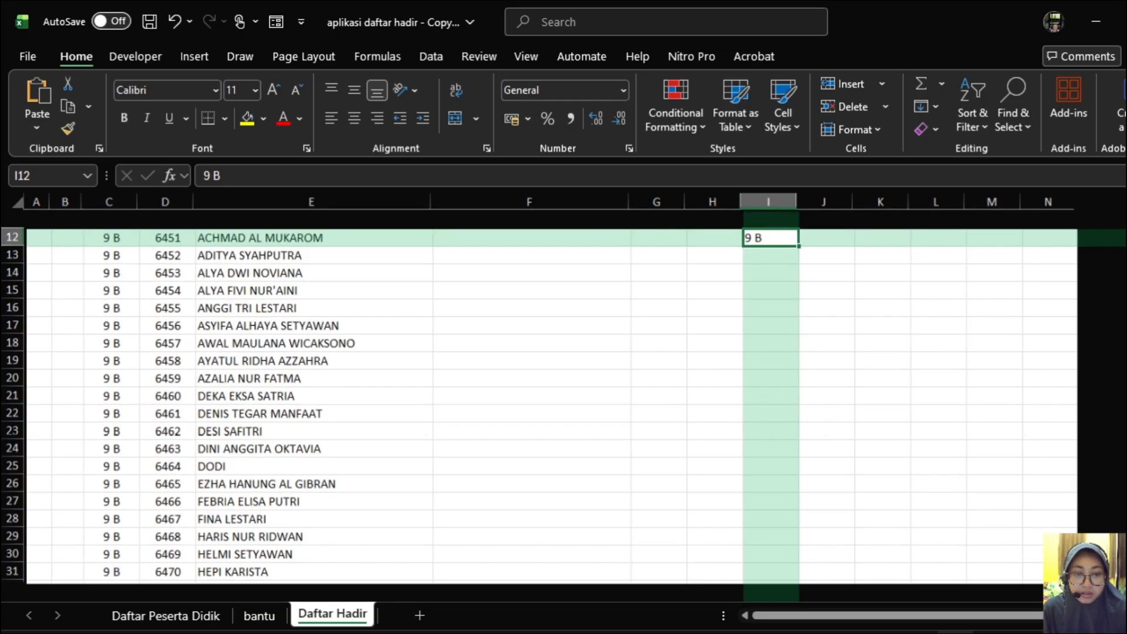
scroll(211, 388, up, 3)
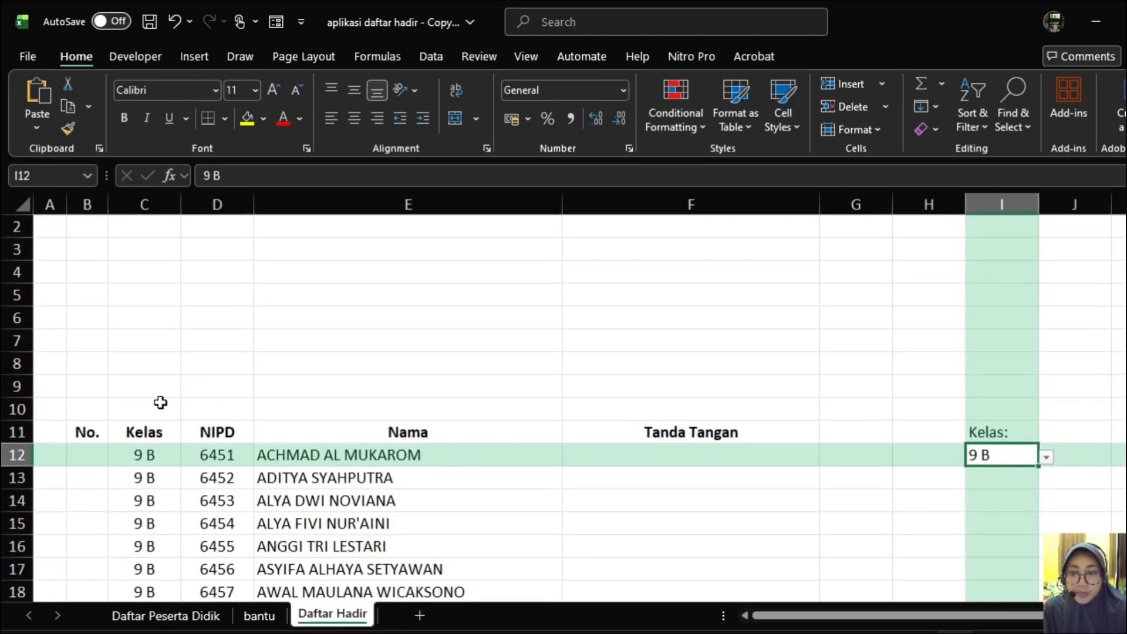
Step: Enter the numbering formula =IF(E12<>""; ROW()-11; "") in cell B12 under the No. header
scroll(146, 393, down, 3)
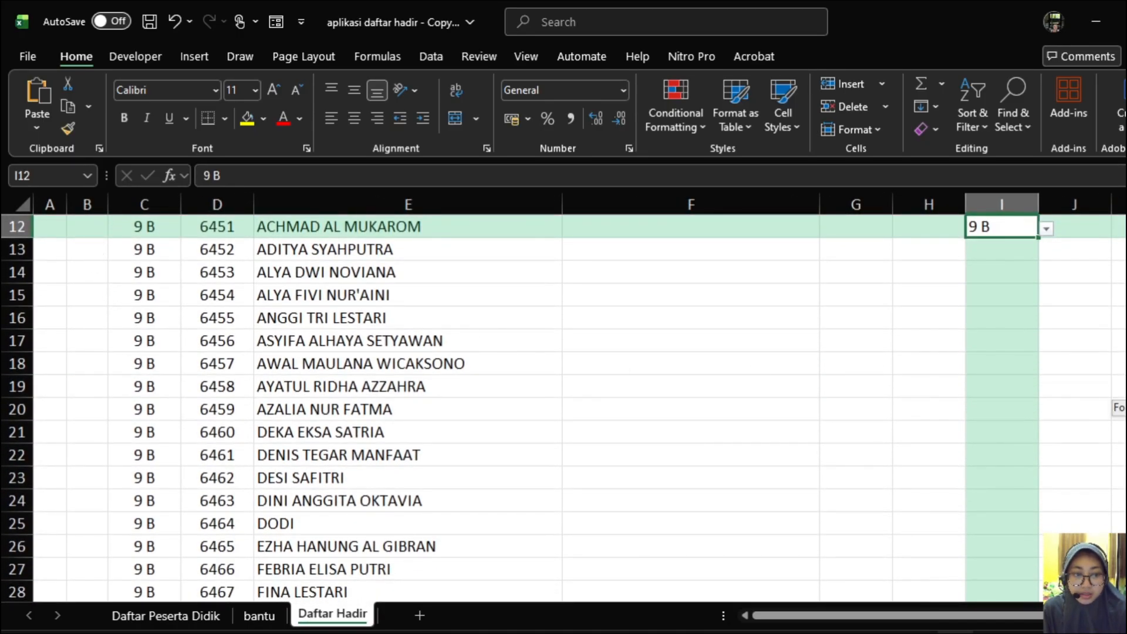
scroll(66, 223, up, 1)
click(94, 282)
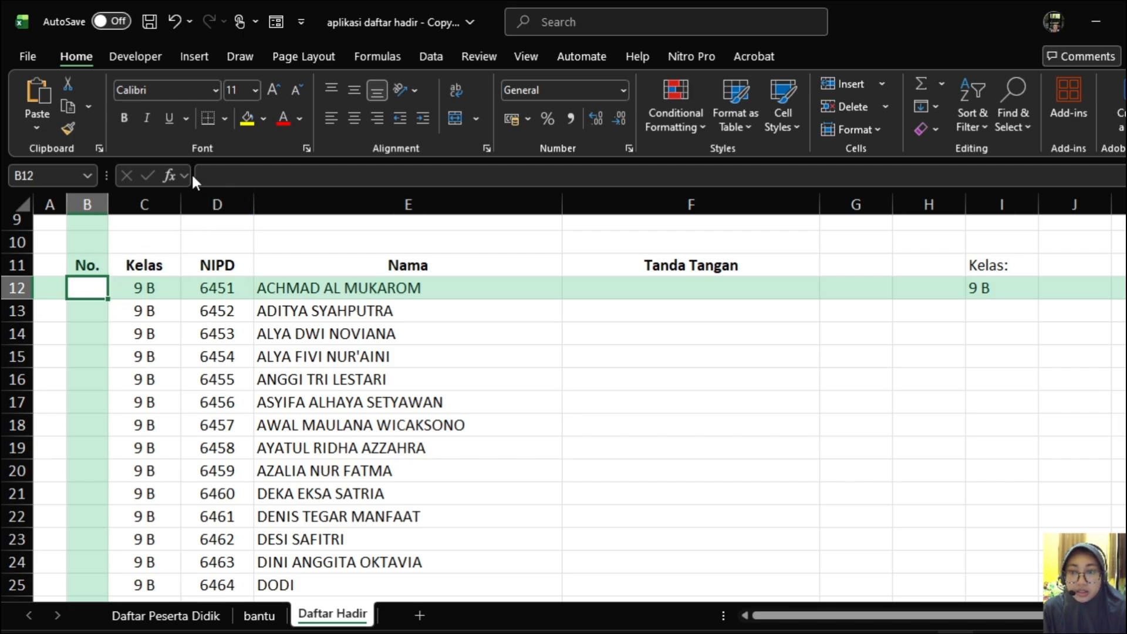
click(231, 181)
text(=)
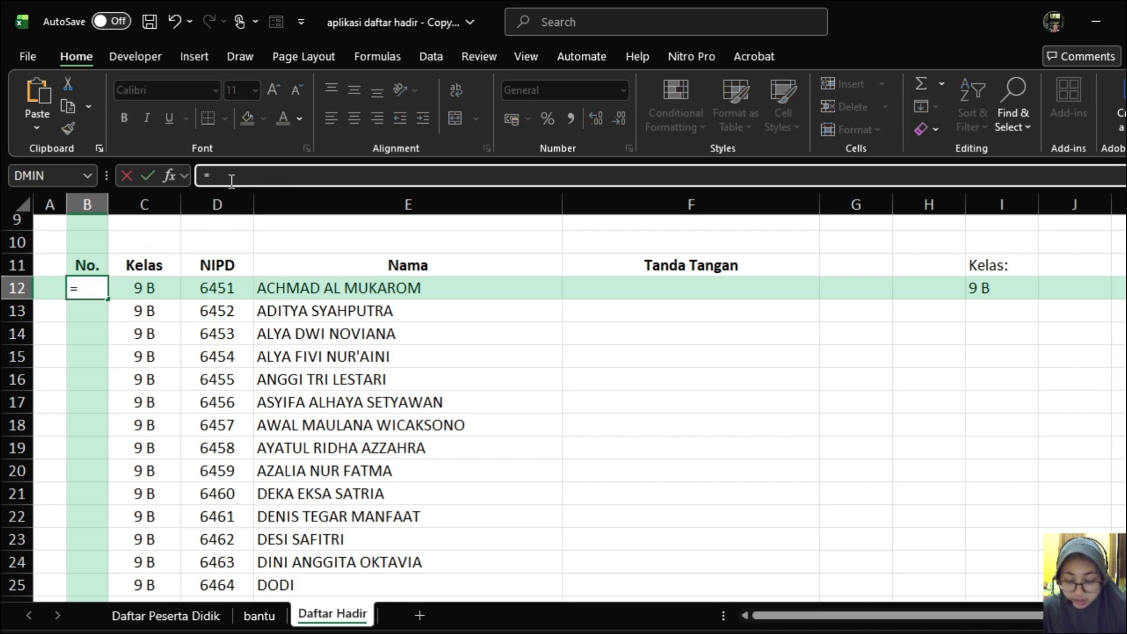
text(if)
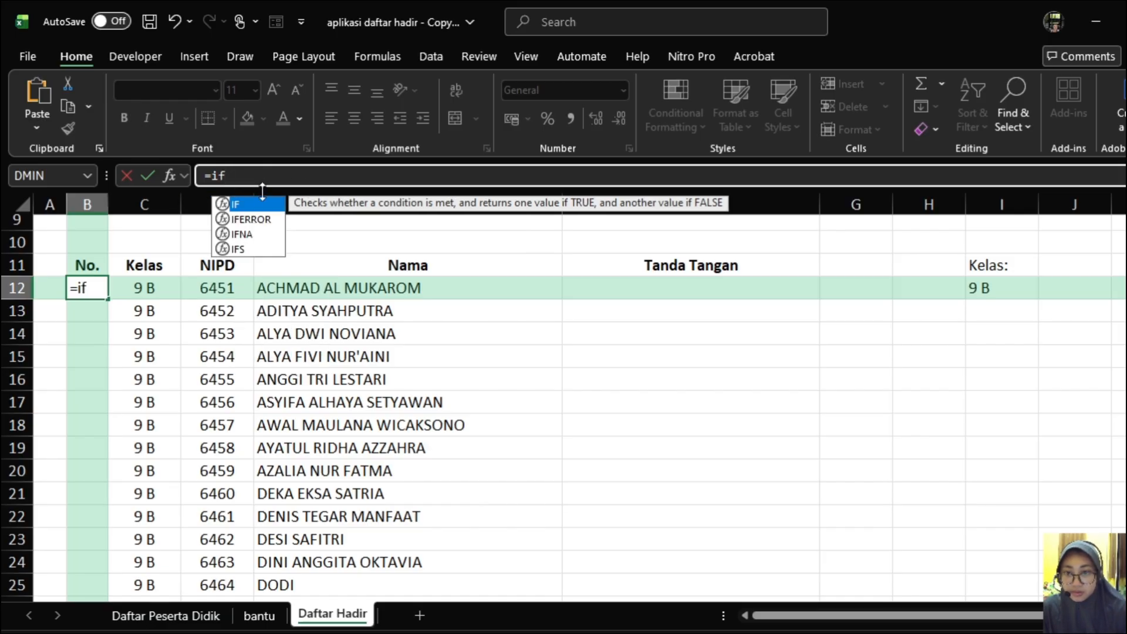
double_click(283, 206)
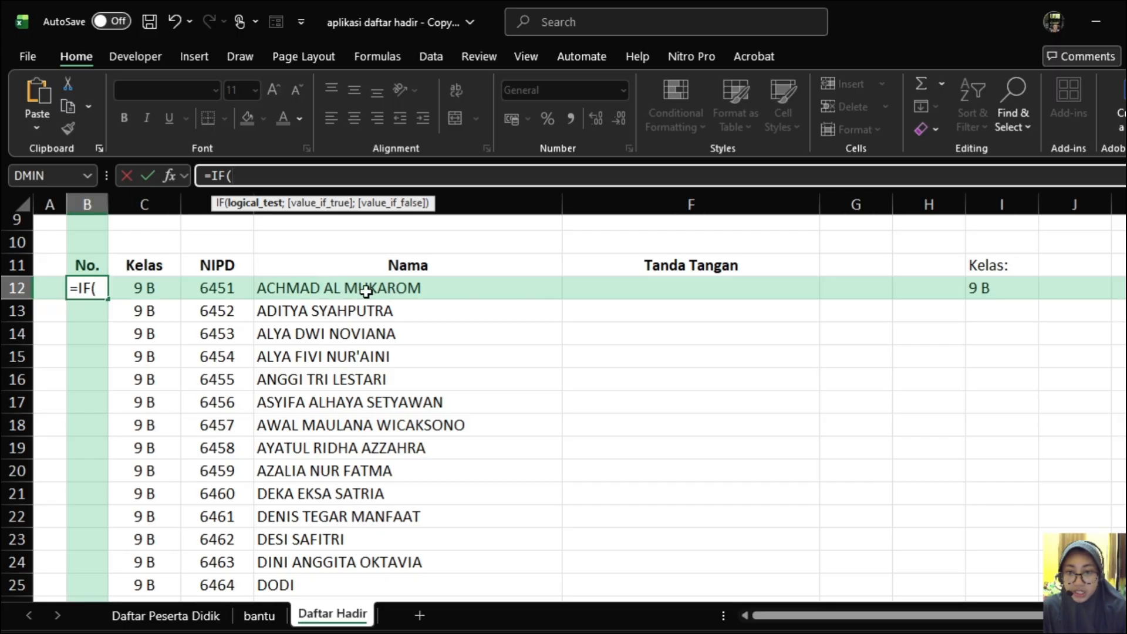
click(310, 295)
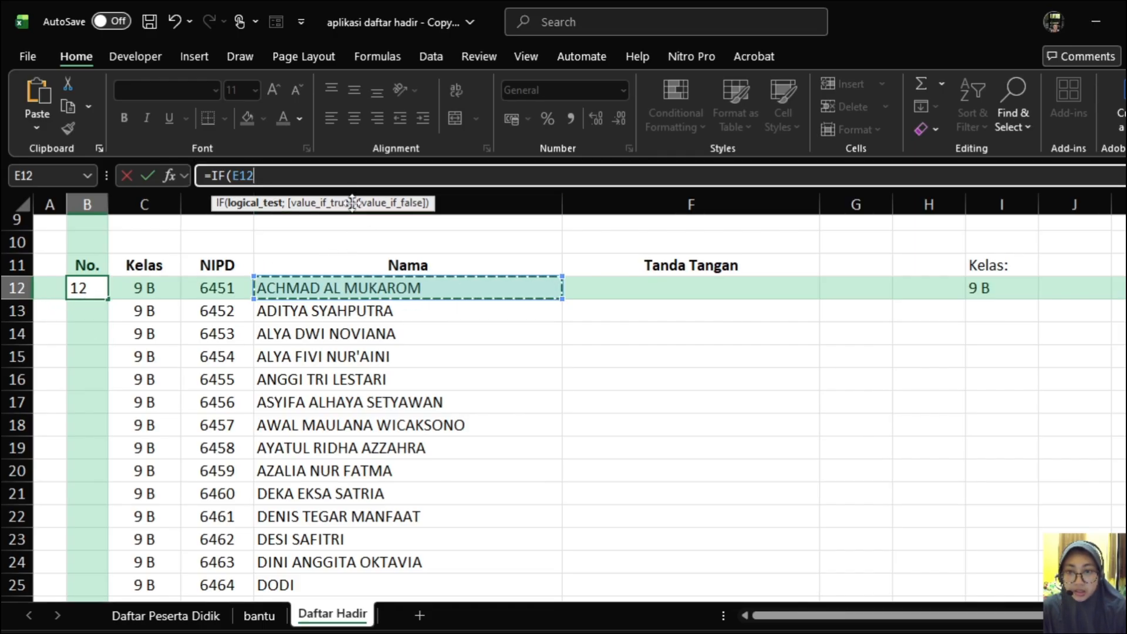
text(<>)
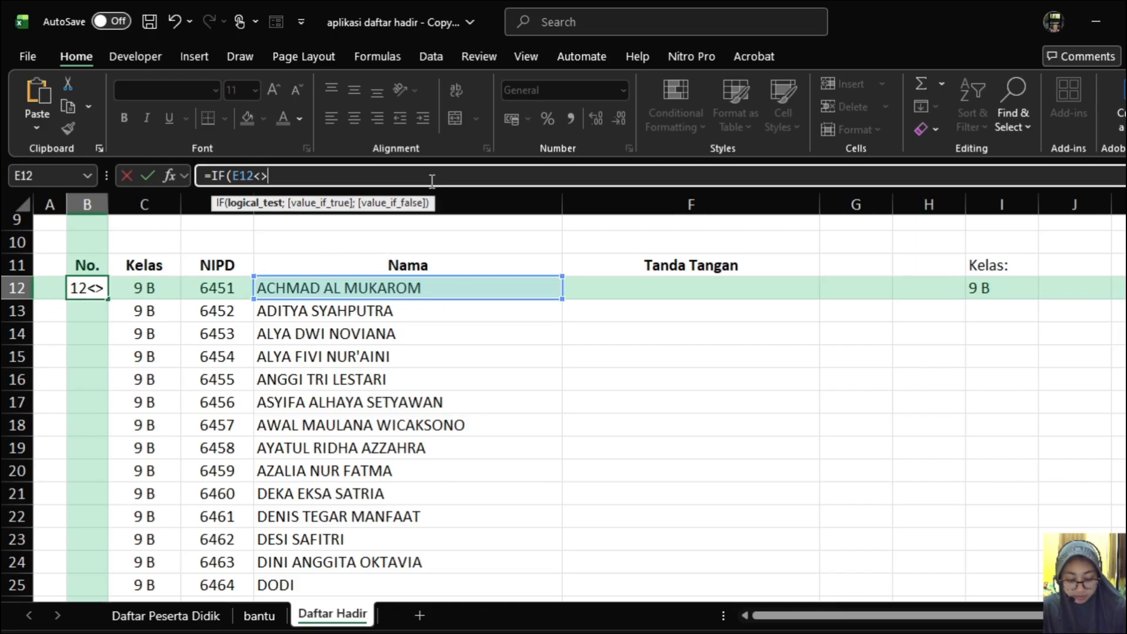
text("";)
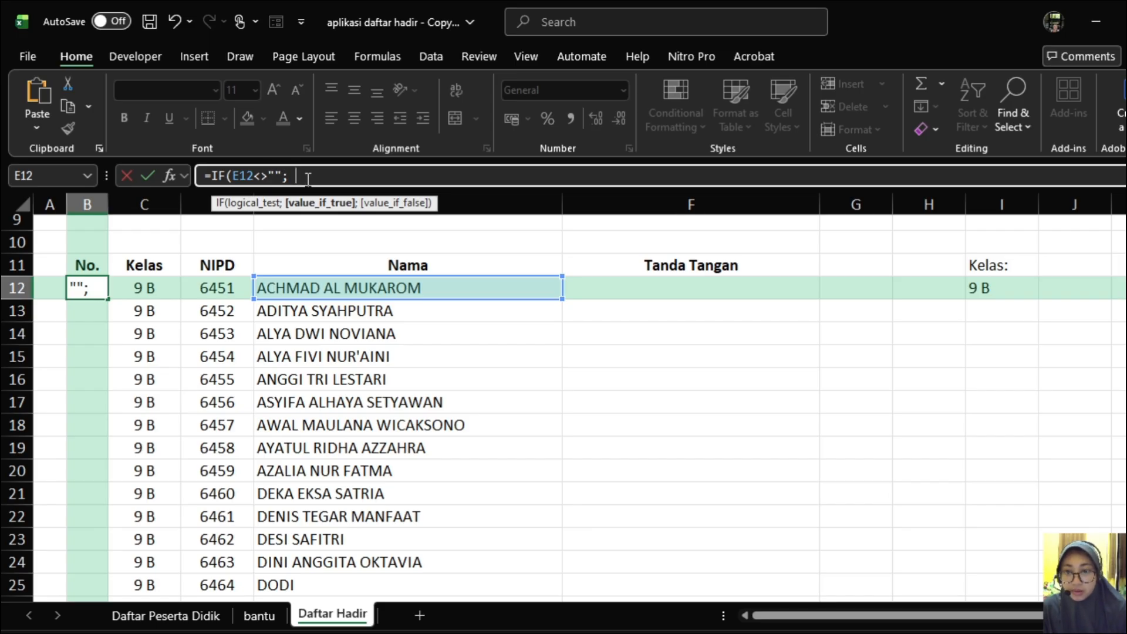
text(row()
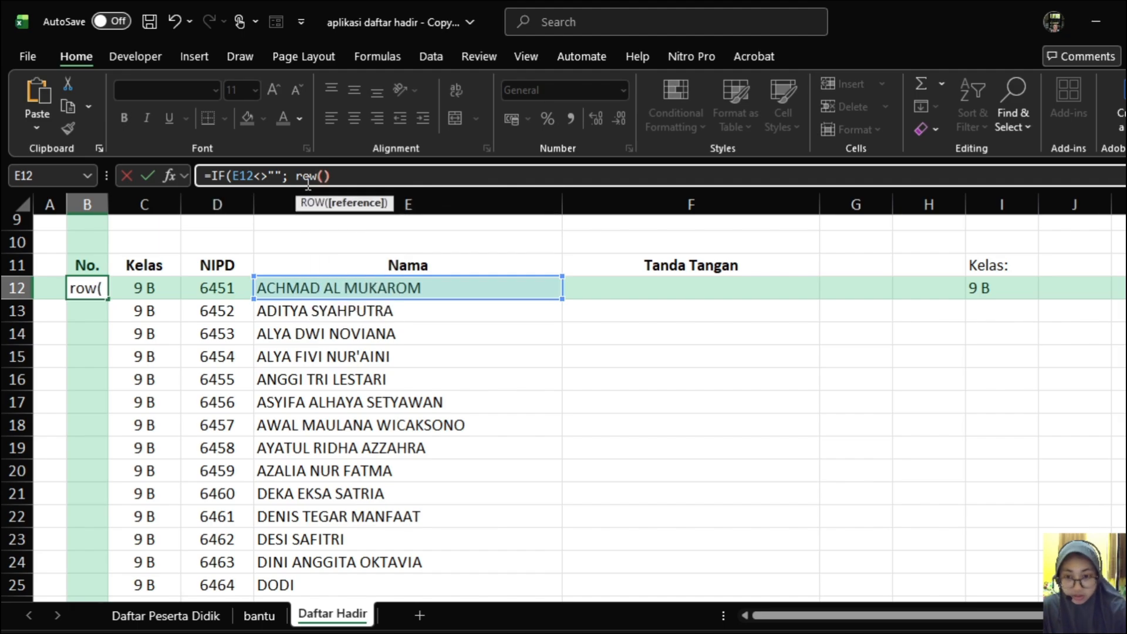
text()-)
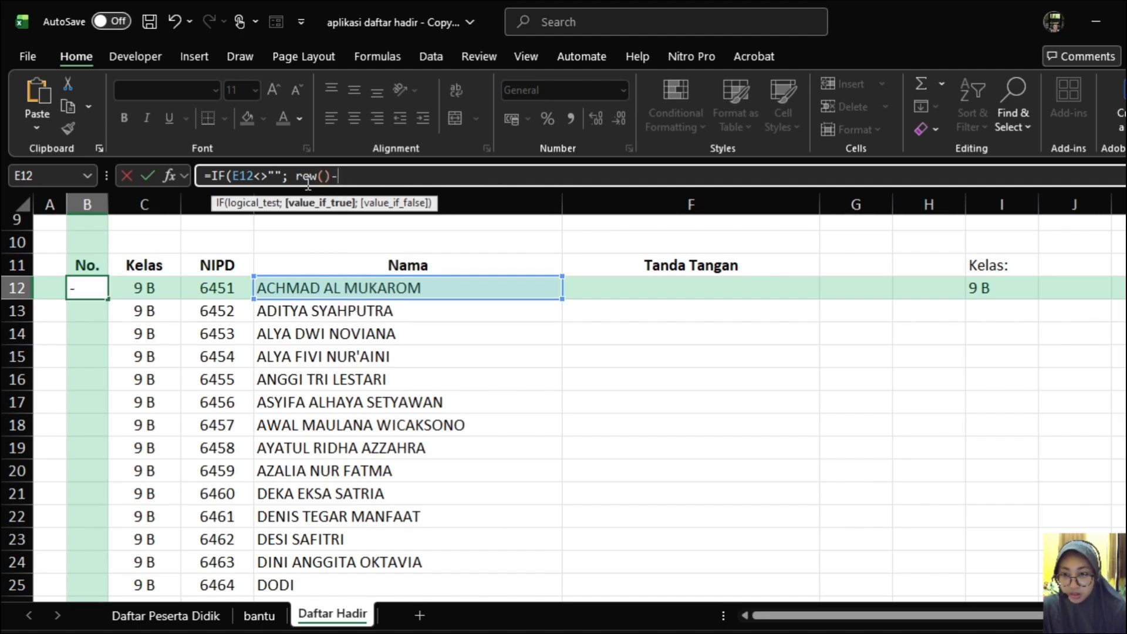
text(11)
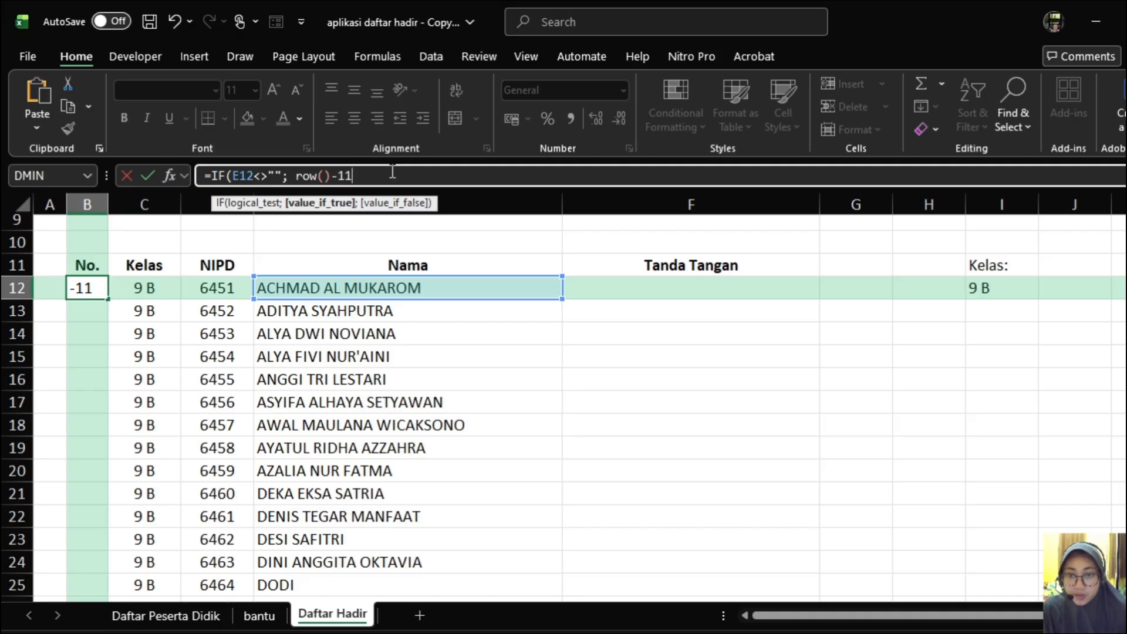
text(; )
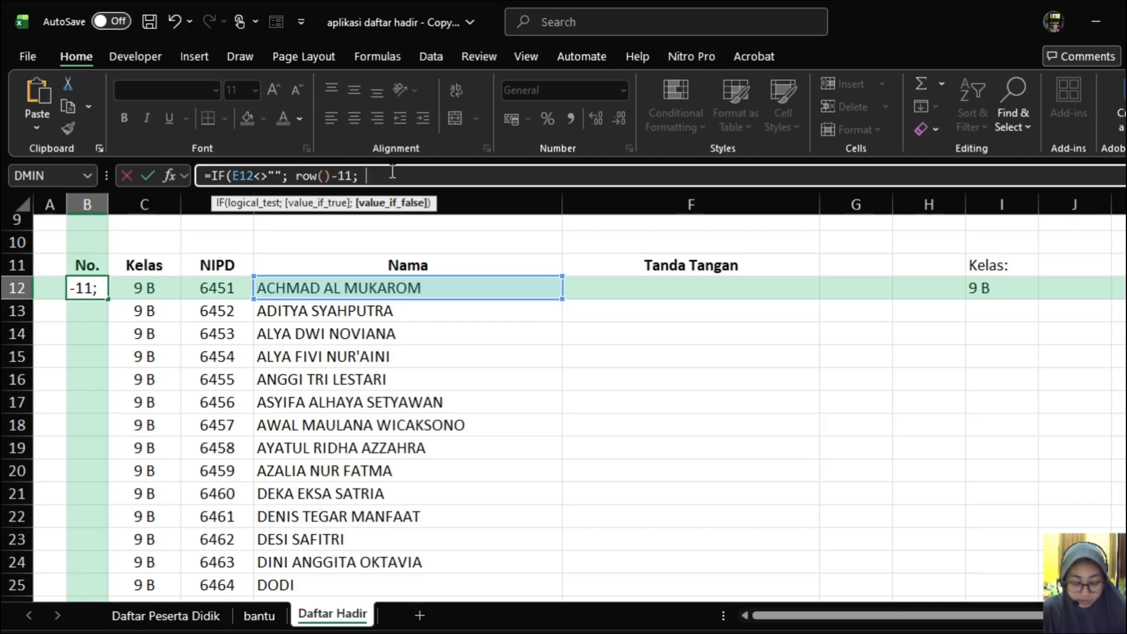
text("")
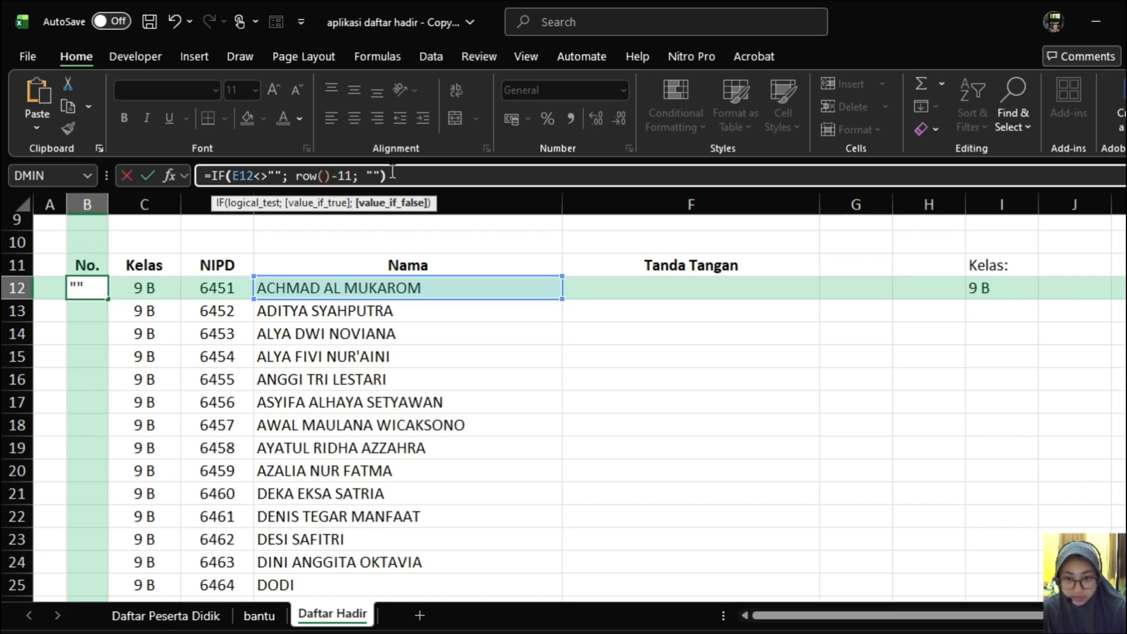
key(Return)
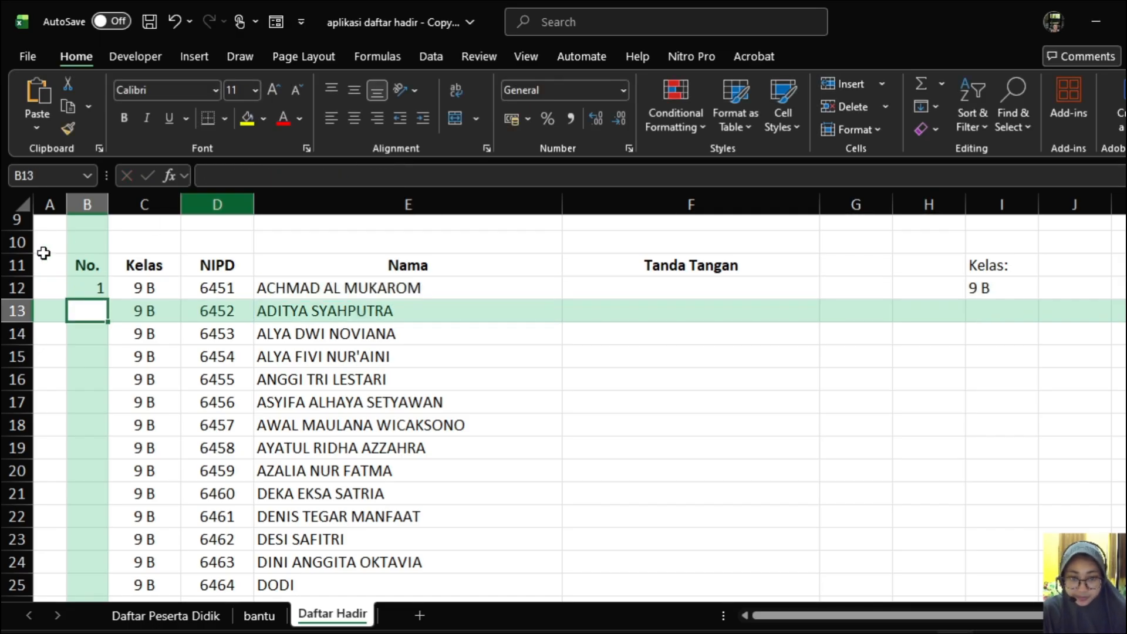
Step: Fill the B12 numbering formula down the No. column and check it down to the last student row
click(98, 286)
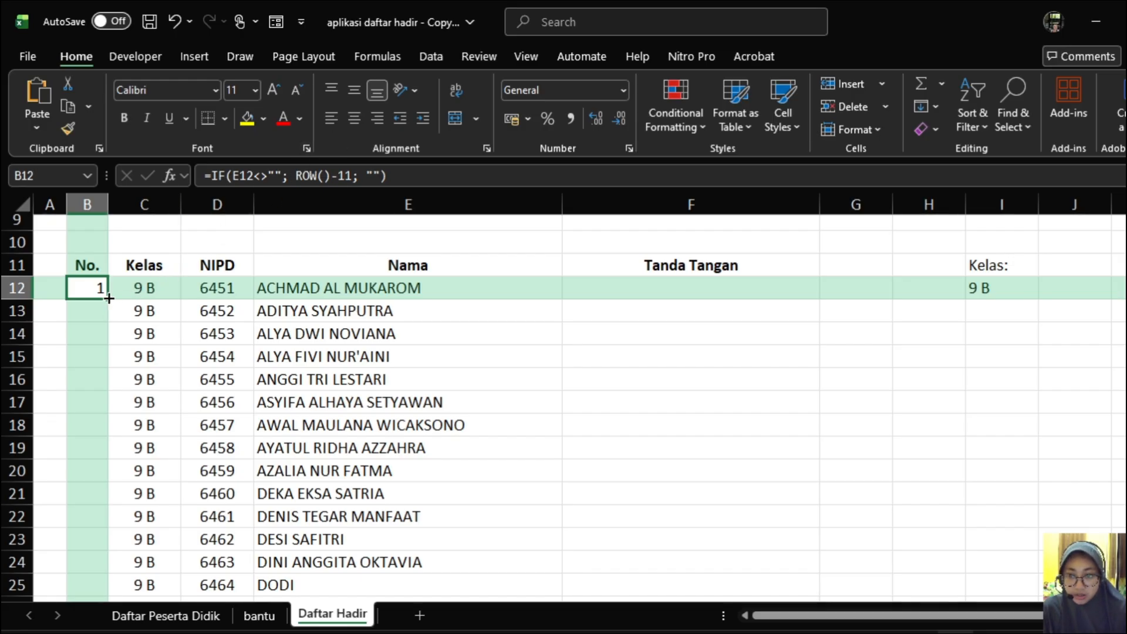
double_click(109, 298)
scroll(452, 358, down, 13)
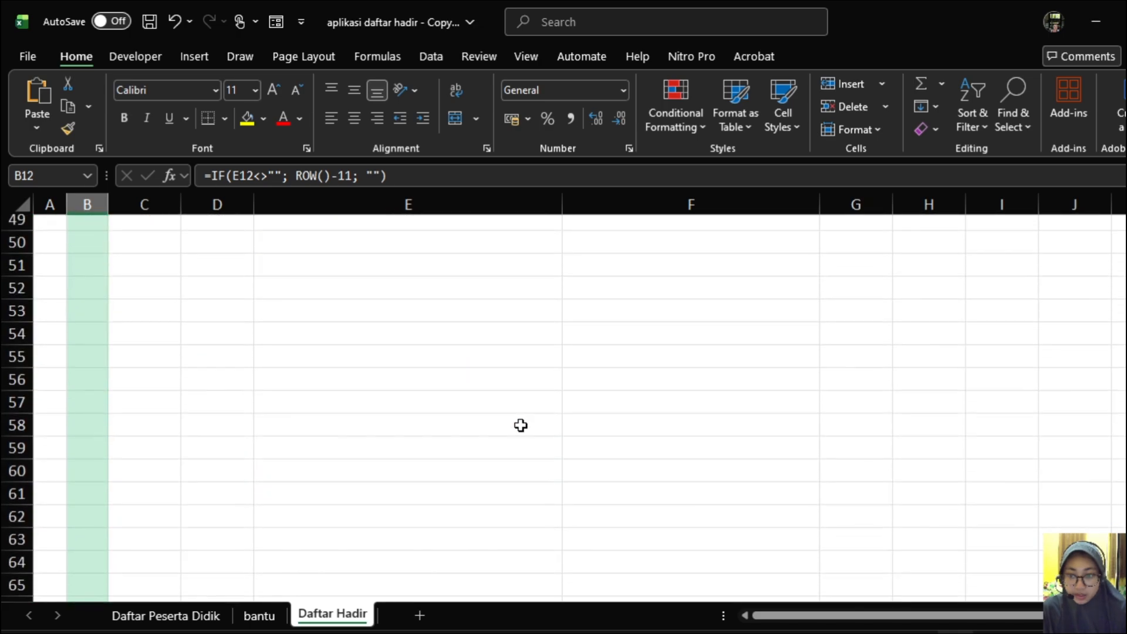
click(446, 361)
scroll(448, 359, up, 7)
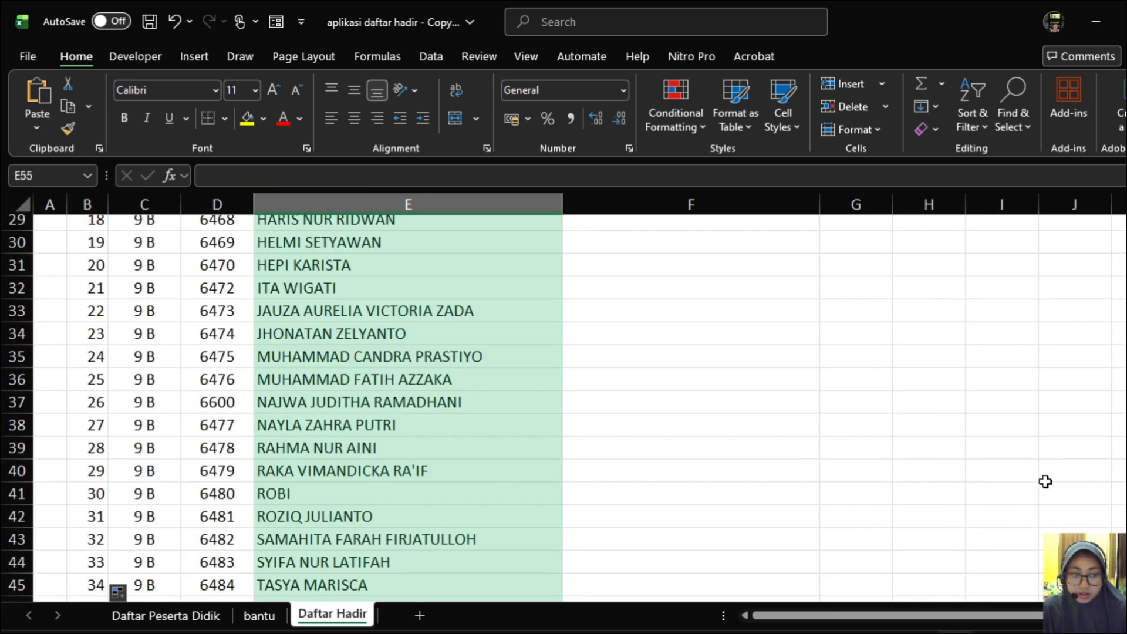
scroll(854, 459, down, 2)
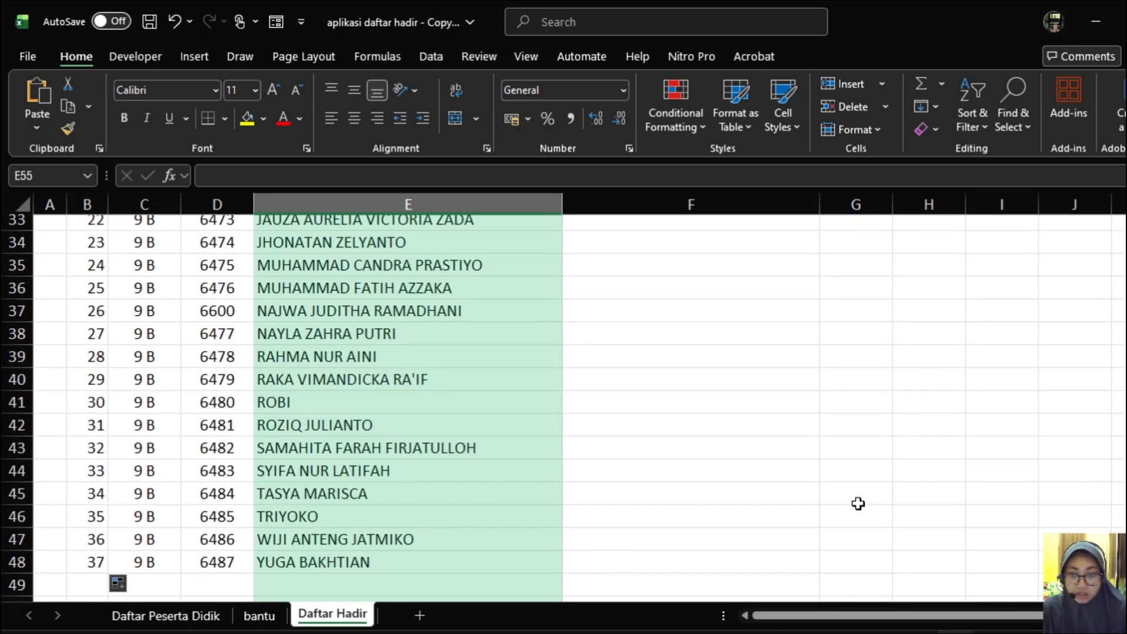
Step: Set the class selector in I12 to 8 A and check the row numbering down to the end of the list
scroll(151, 555, up, 7)
click(998, 249)
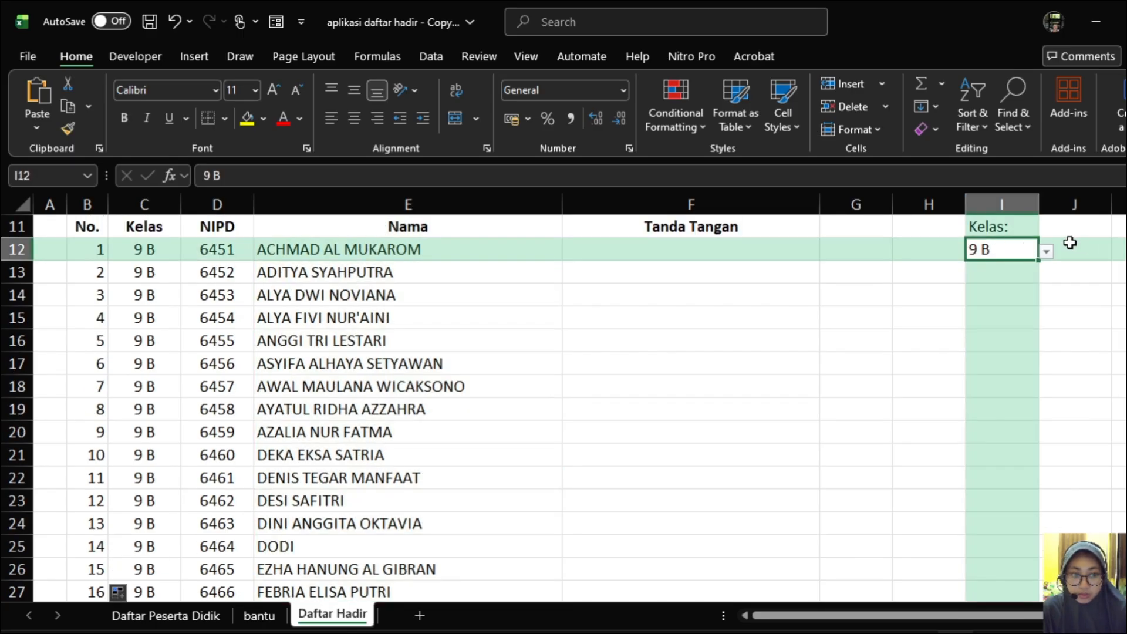
click(1048, 252)
click(986, 287)
scroll(401, 410, down, 10)
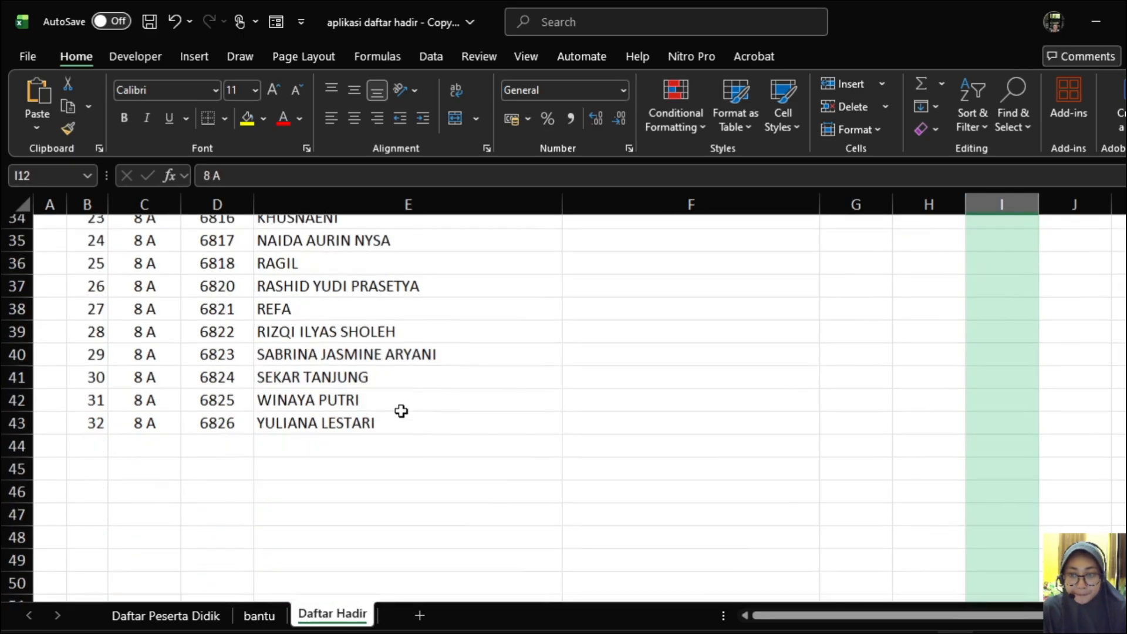
scroll(401, 410, up, 3)
scroll(405, 408, up, 7)
scroll(411, 410, down, 7)
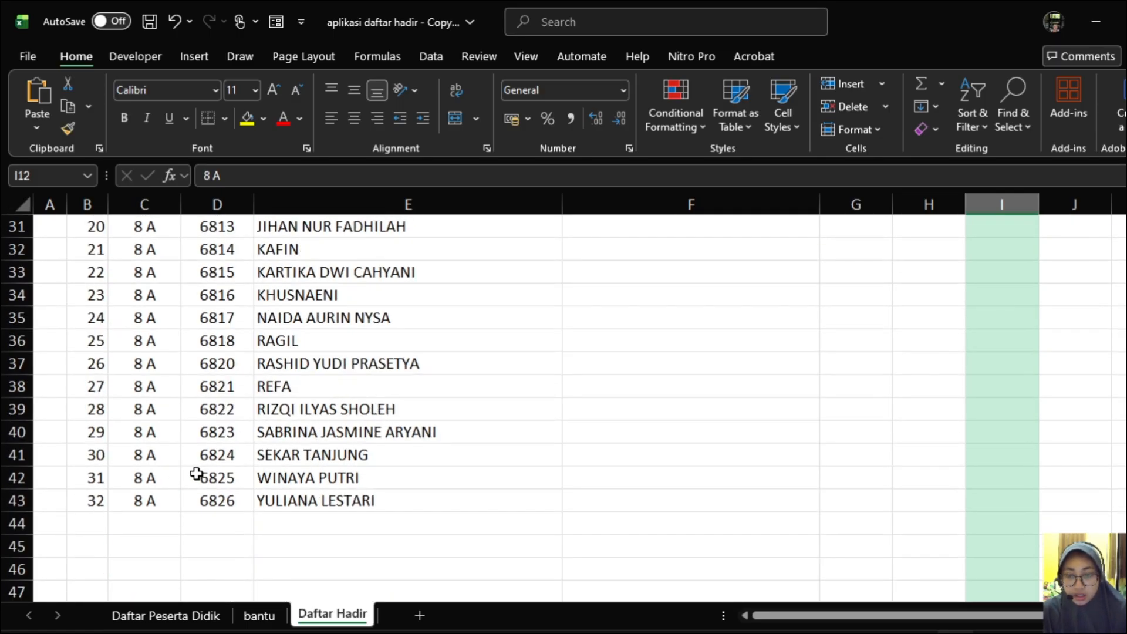
scroll(445, 450, up, 7)
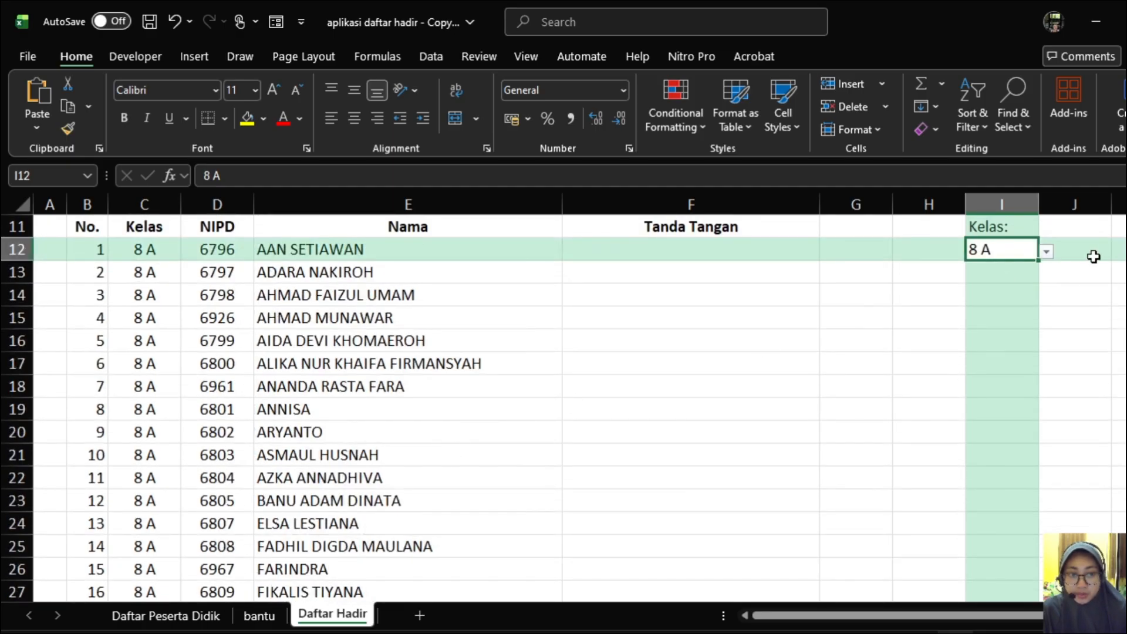
Step: Set the class selector in I12 to 9 D and check the numbering of its student list
click(1047, 251)
scroll(1004, 346, down, 2)
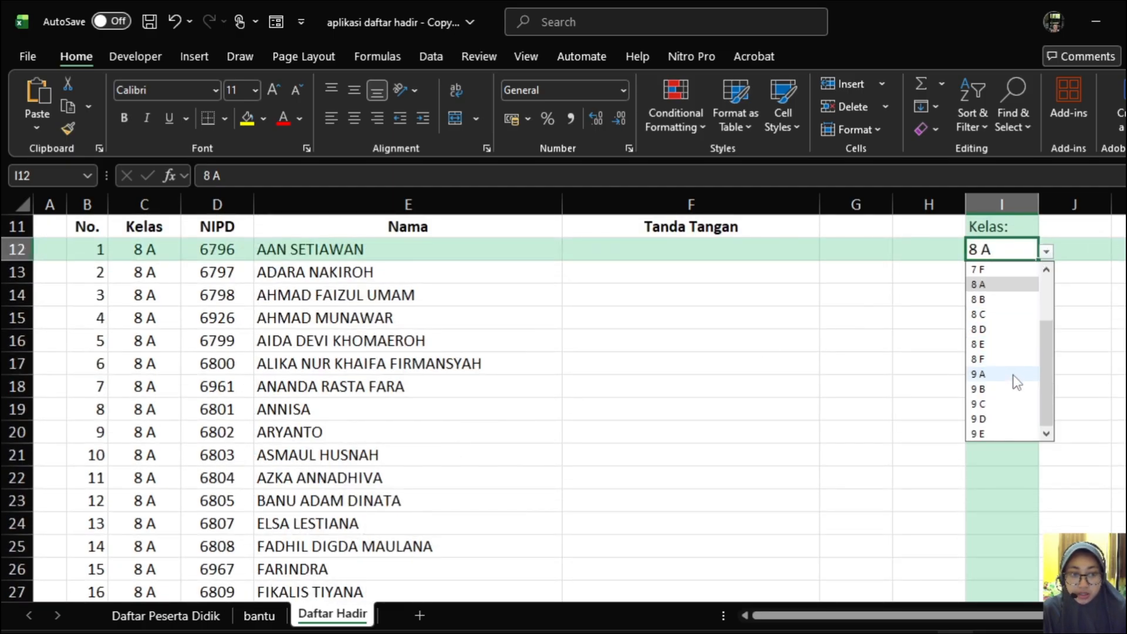
click(1014, 420)
scroll(568, 395, down, 13)
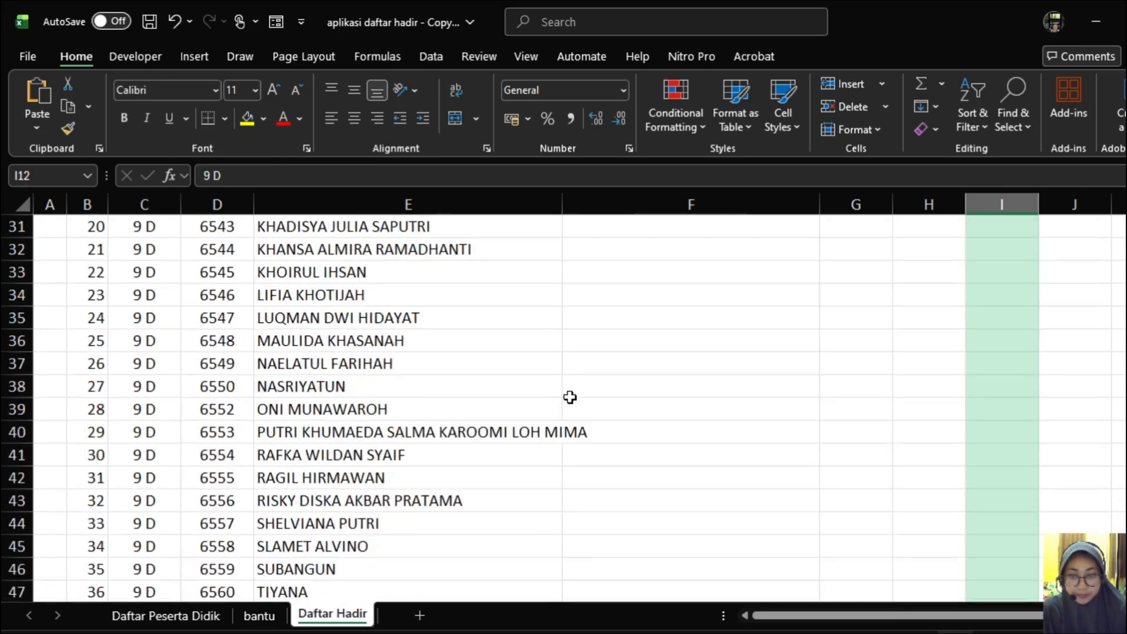
scroll(179, 476, up, 3)
scroll(440, 382, up, 13)
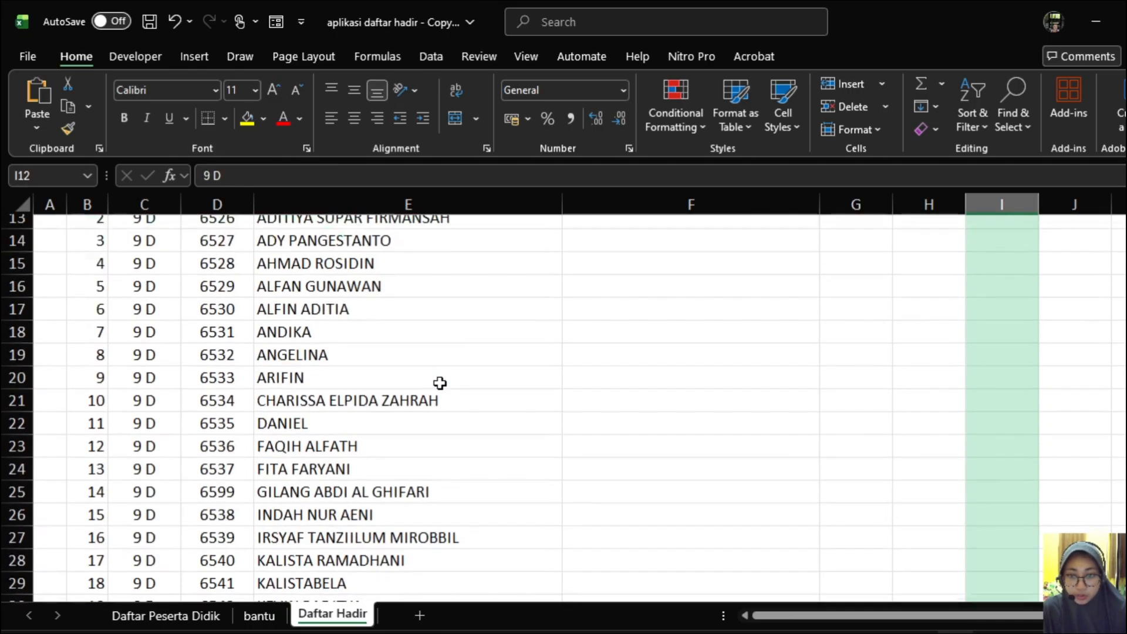
Step: Set the class selector in I12 to 7 A and check that the numbering runs to the last student
click(1047, 481)
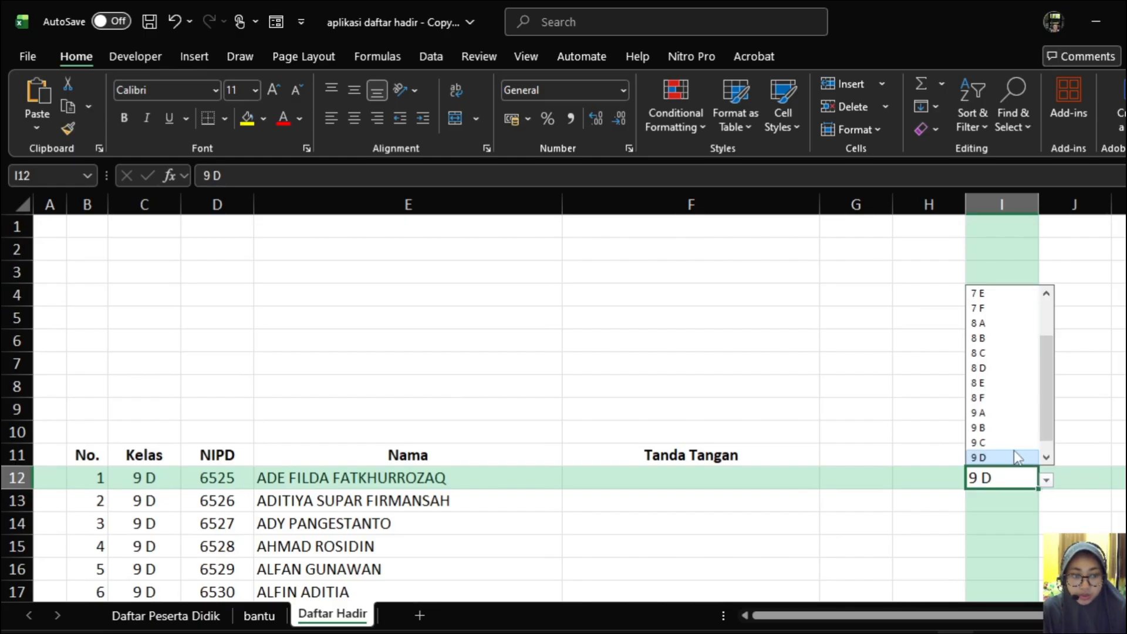
click(1013, 449)
scroll(686, 532, down, 10)
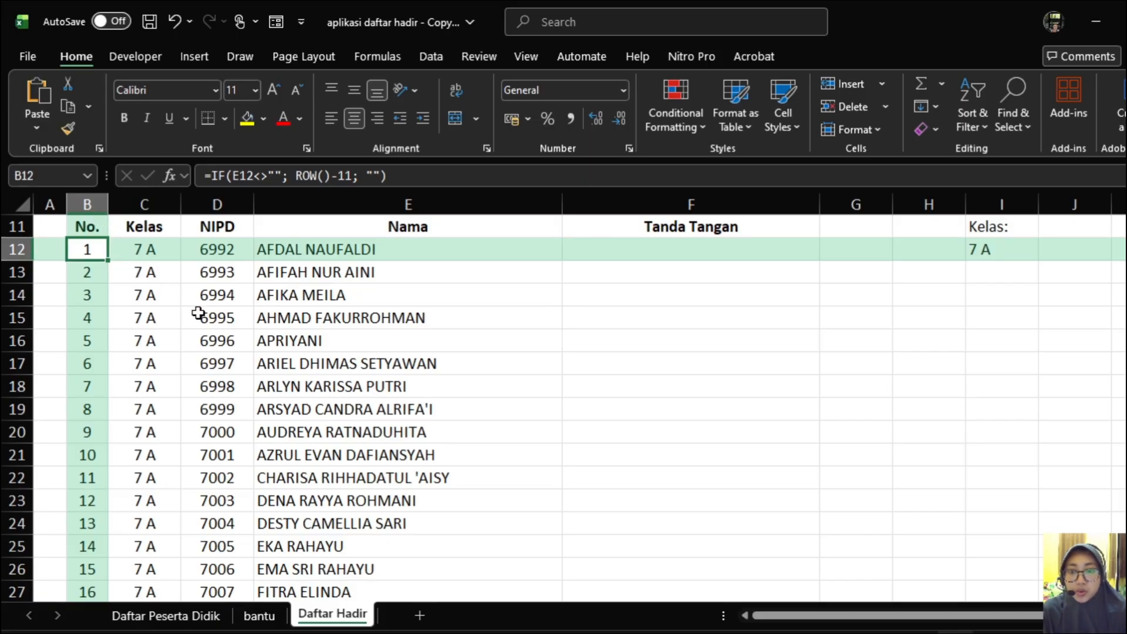
scroll(327, 379, down, 10)
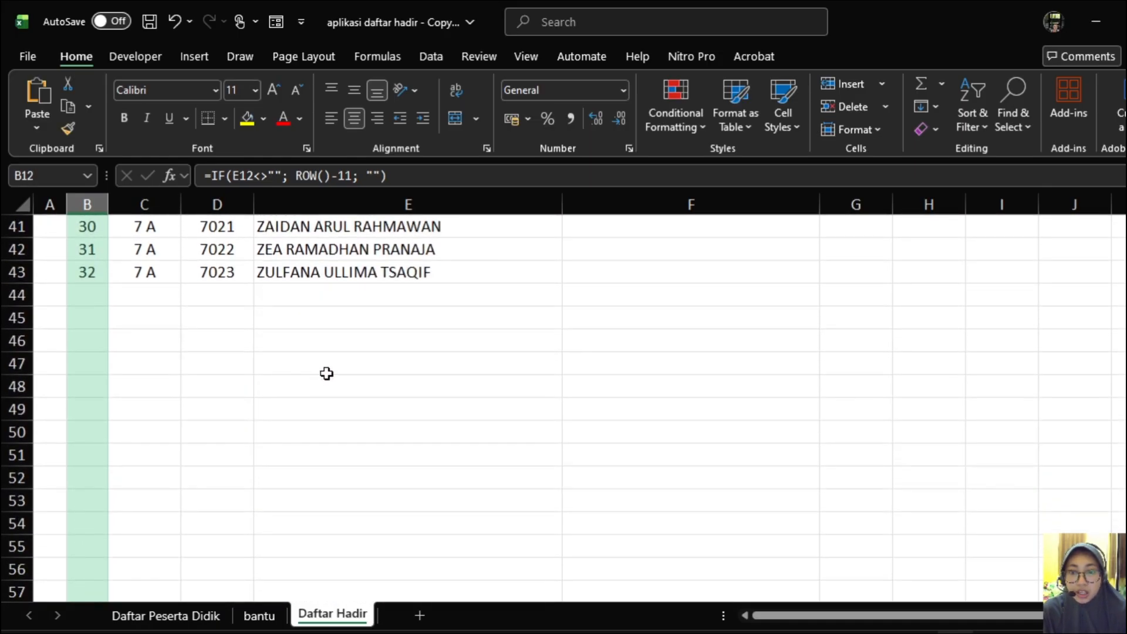
scroll(327, 376, up, 10)
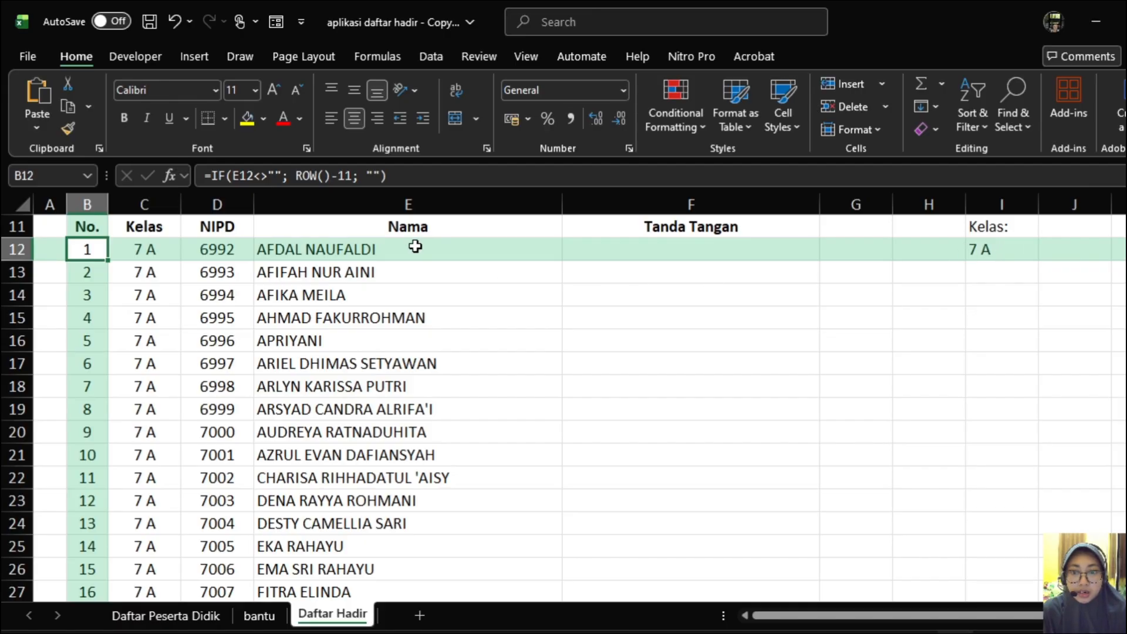
Step: Start a new conditional formatting rule on header cell B11 that uses a formula to determine which cells to format
click(85, 227)
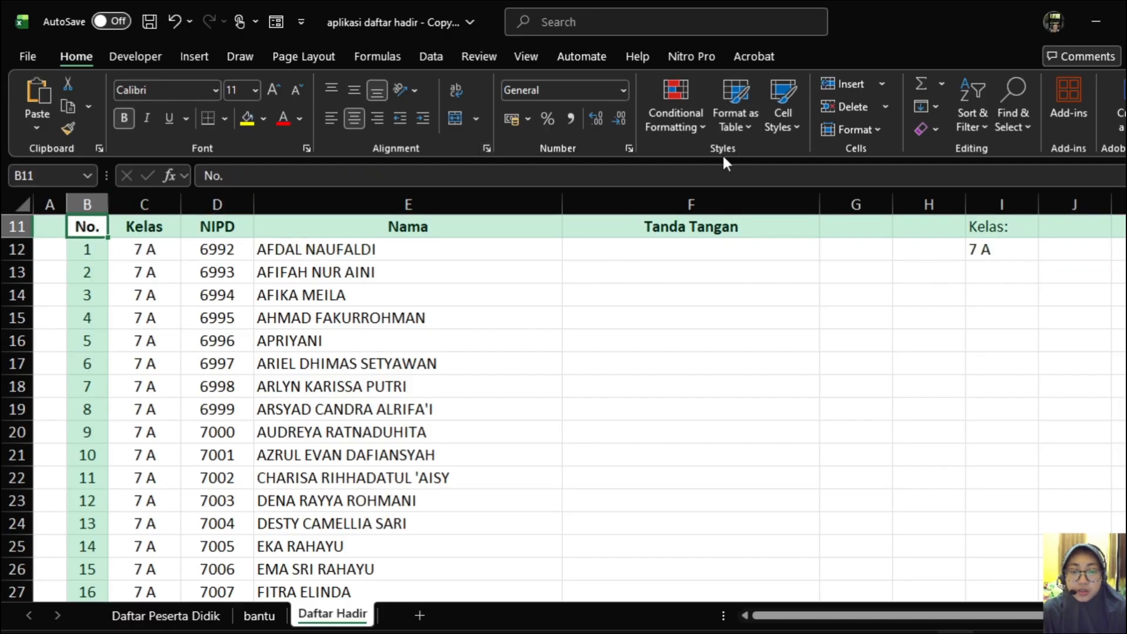
click(692, 129)
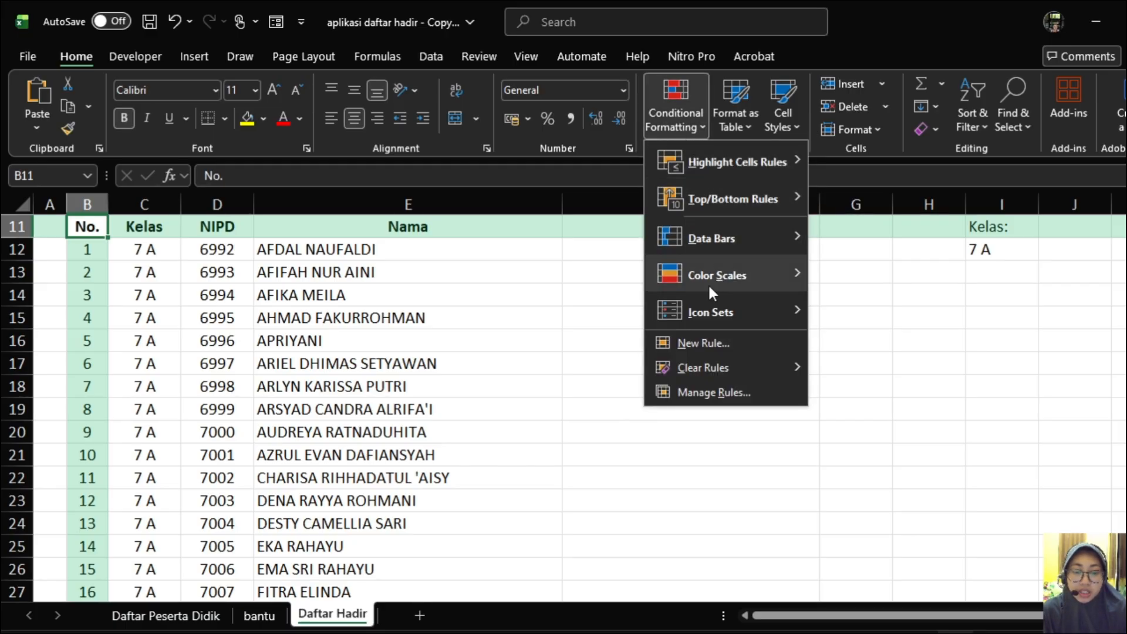
click(695, 342)
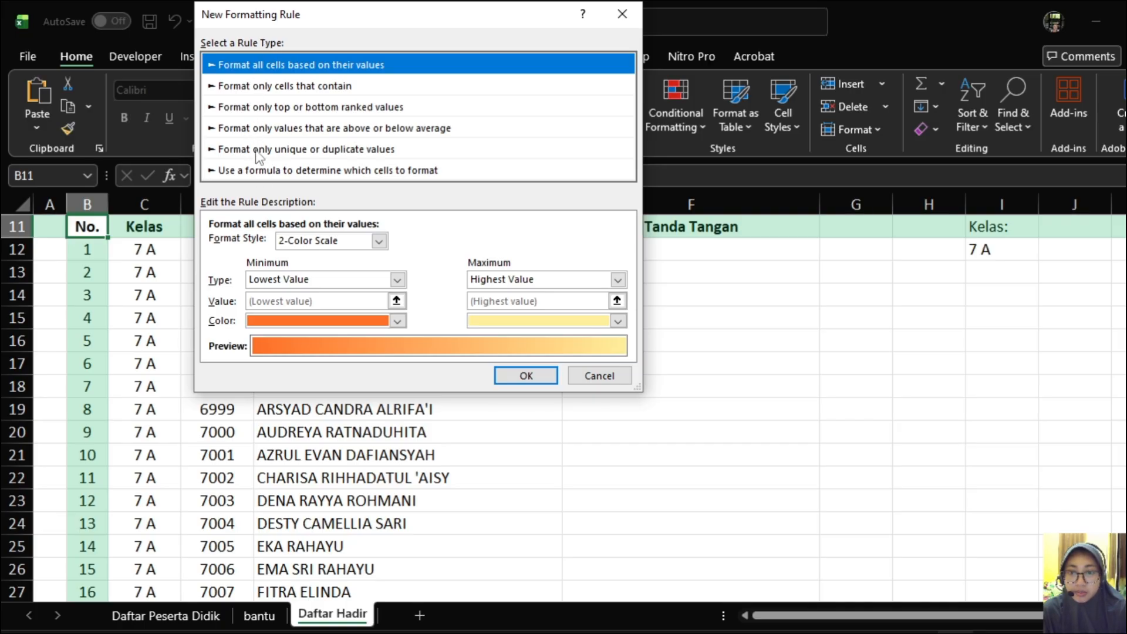
click(253, 170)
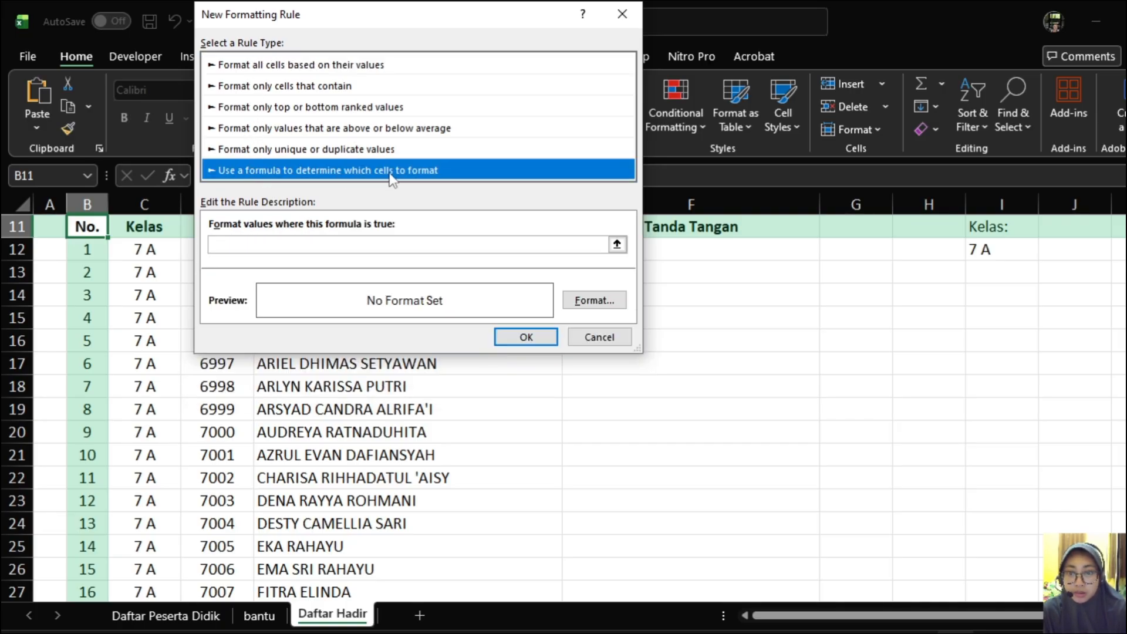
Step: Enter the rule formula =$E11<>"" for the new conditional formatting rule on B11
click(243, 248)
drag(375, 14, 785, 45)
text(=)
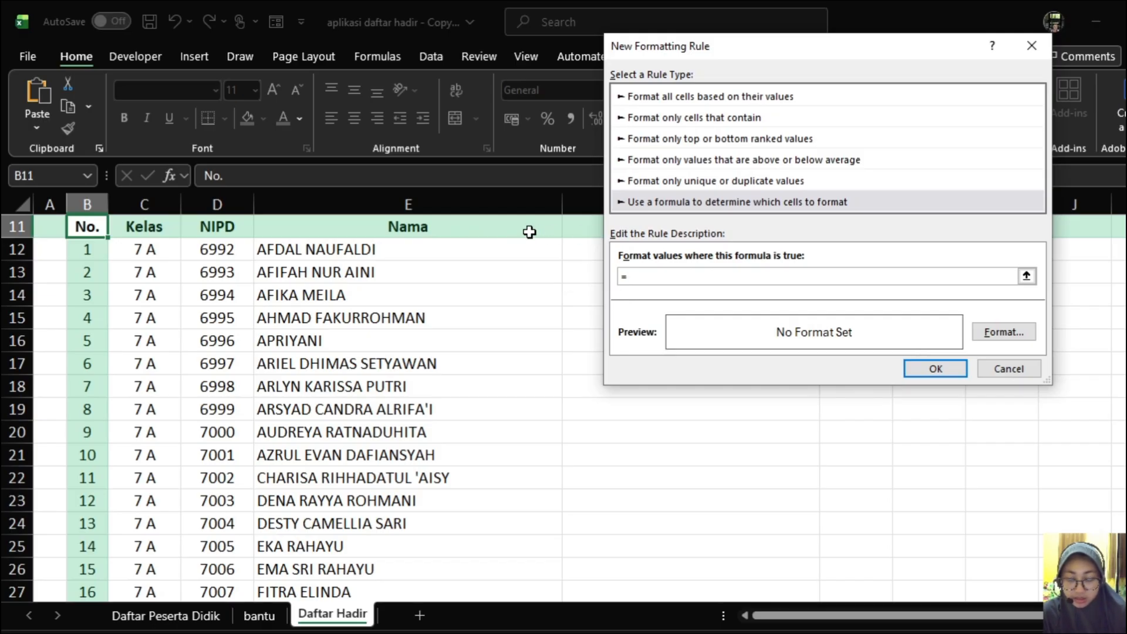
click(413, 226)
click(645, 277)
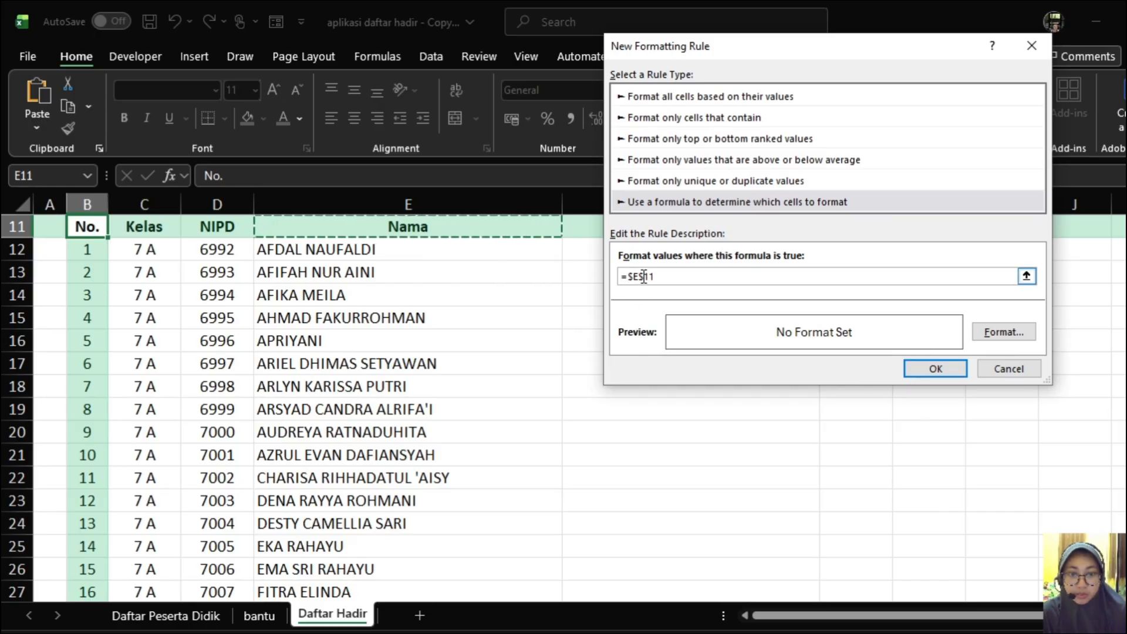
key(BackSpace)
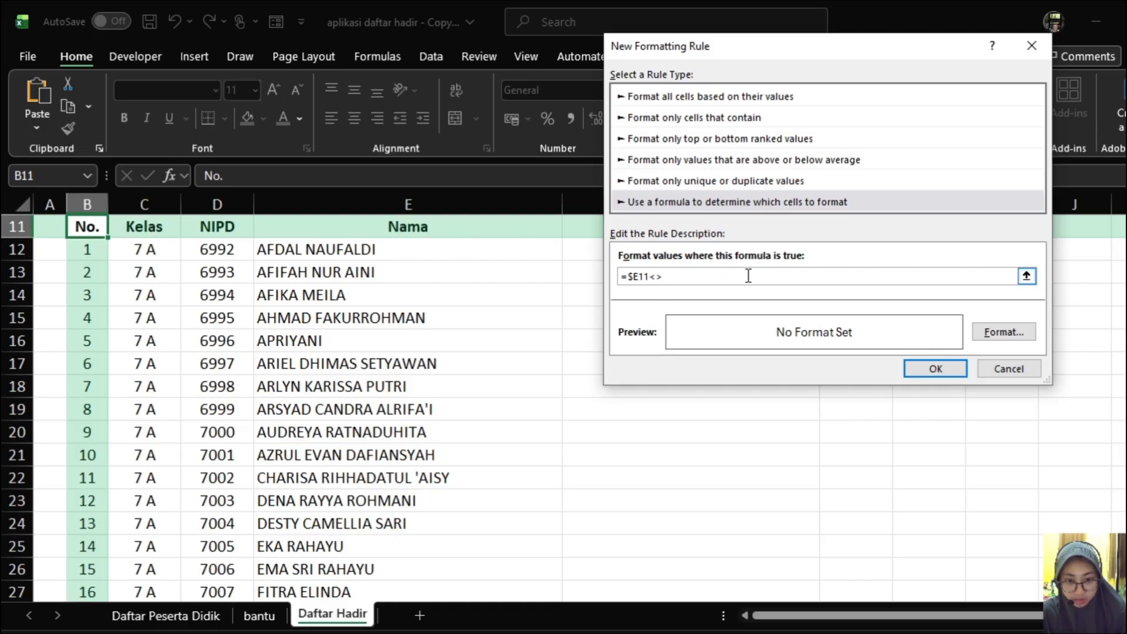
text("")
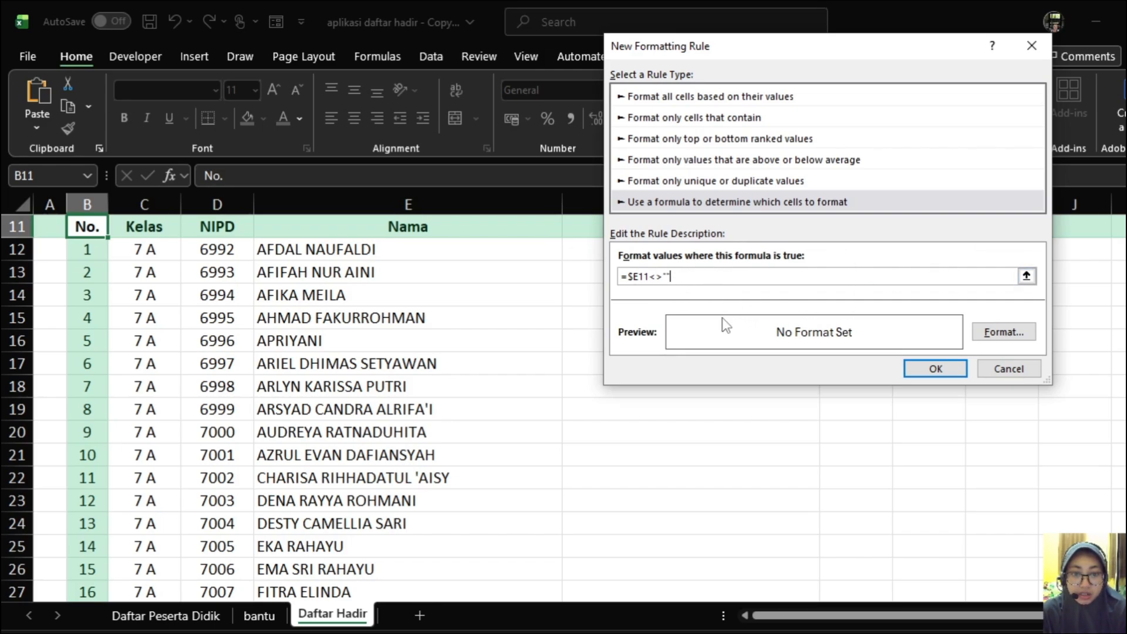
Step: Give the rule an outline border format and create it on cell B11
click(997, 330)
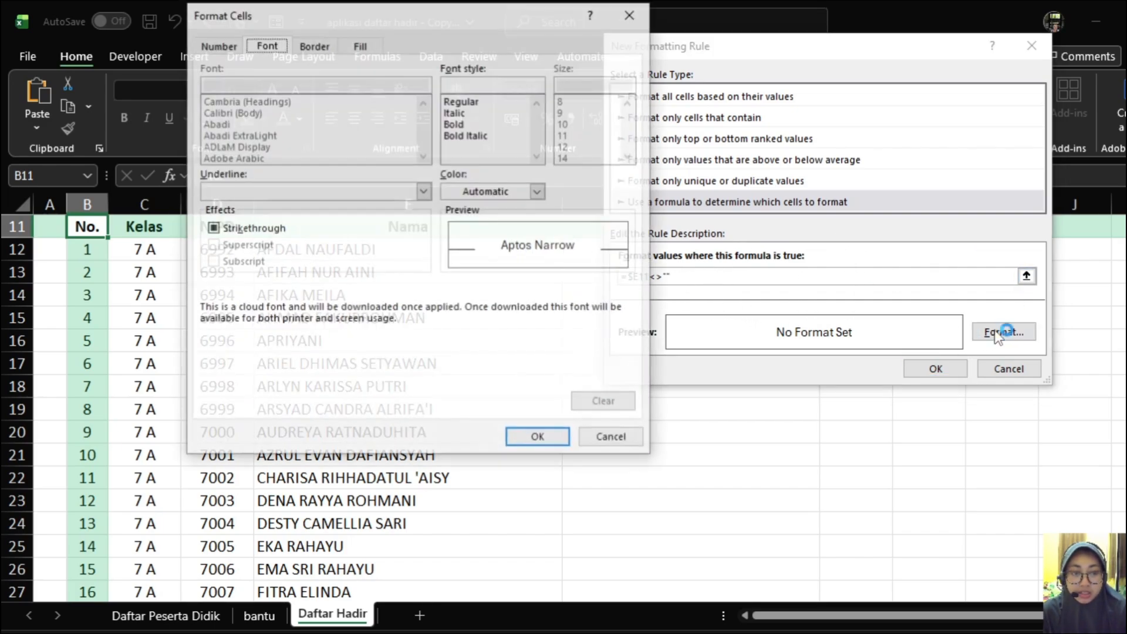
click(315, 45)
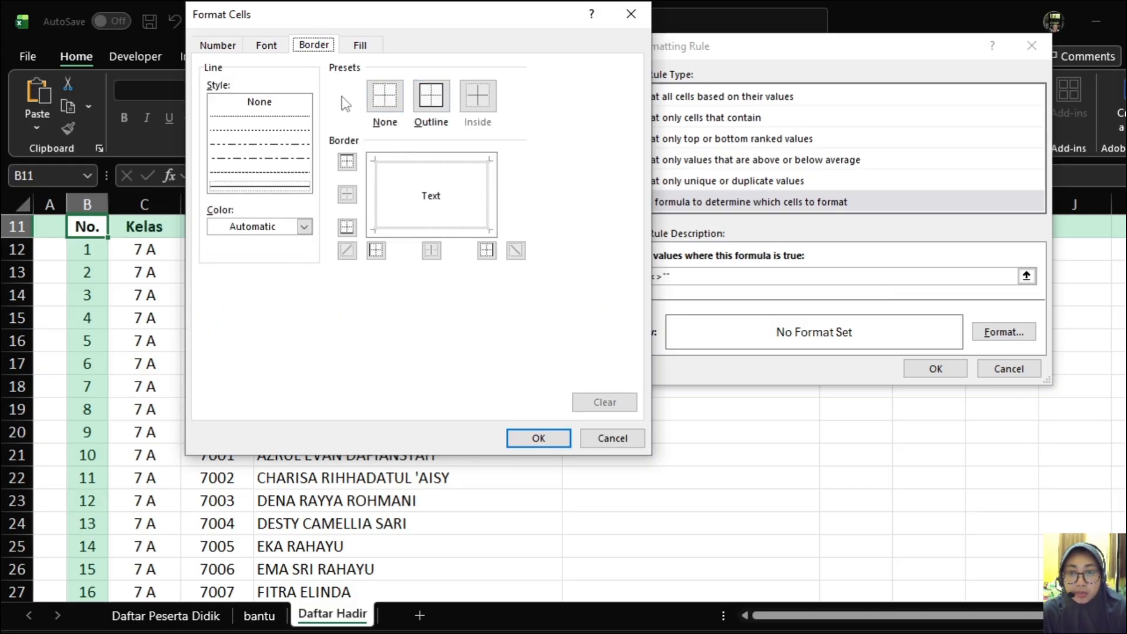
click(434, 100)
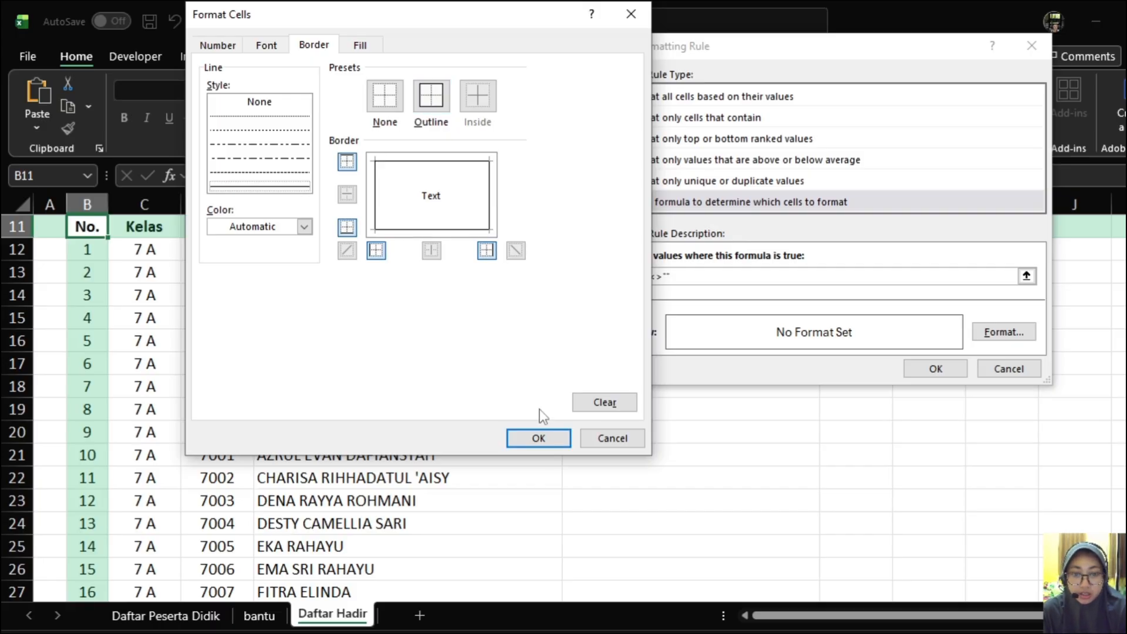
click(538, 438)
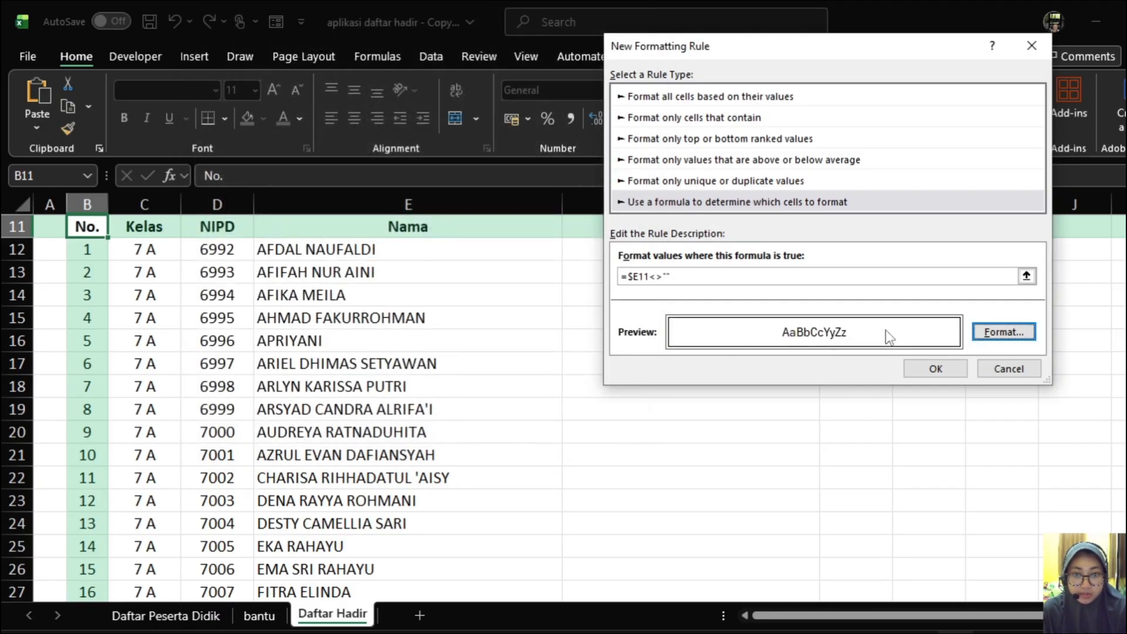
click(935, 368)
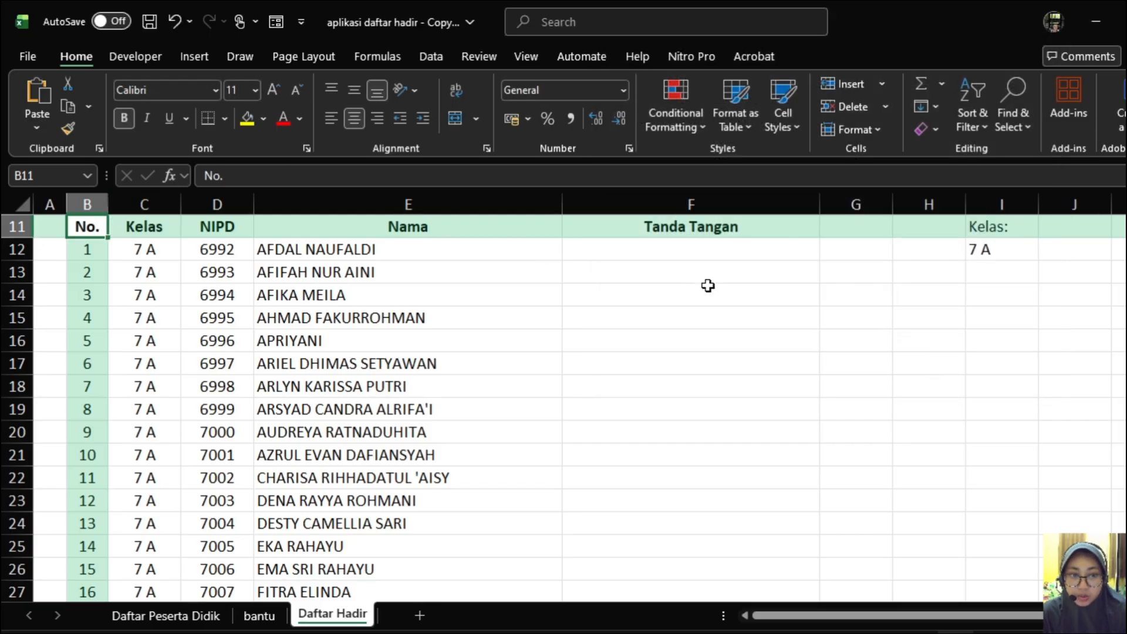
Step: Set the class selector in I12 to 9 D and look through its student list for borders
click(1024, 245)
click(1046, 252)
scroll(1019, 420, down, 3)
click(1017, 419)
scroll(205, 317, down, 13)
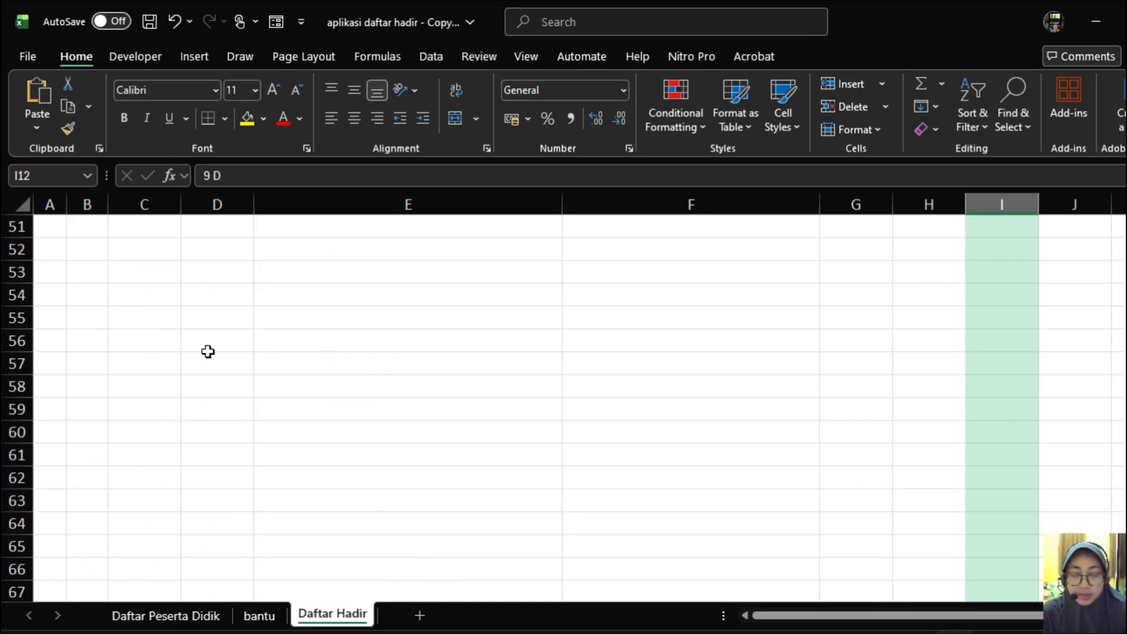
scroll(206, 350, up, 7)
scroll(206, 351, down, 3)
scroll(205, 362, up, 13)
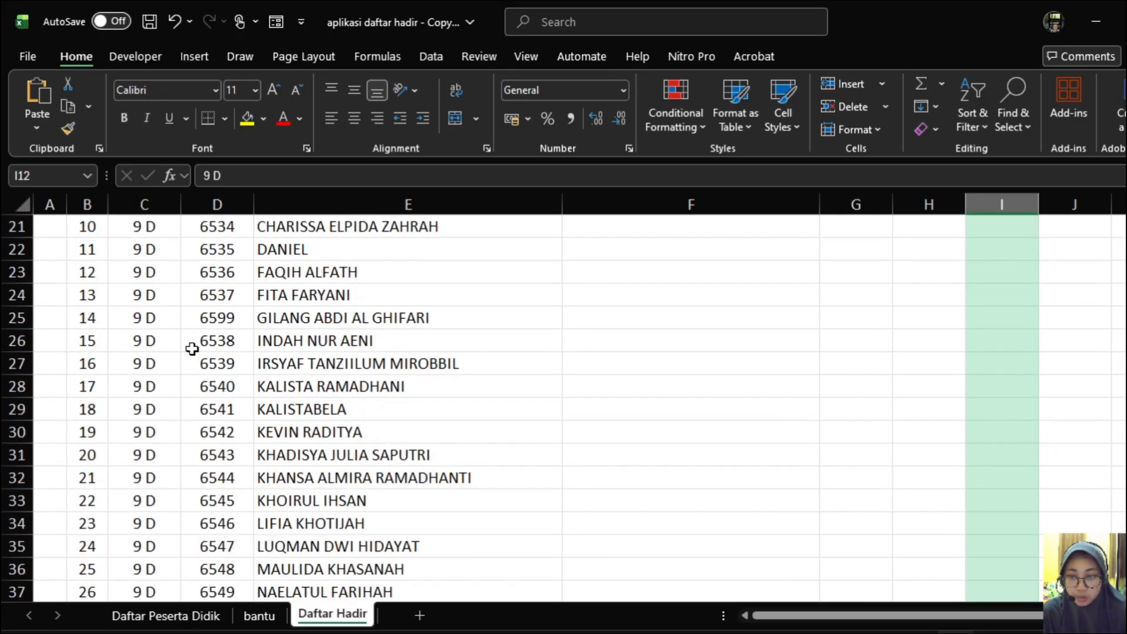
scroll(174, 335, down, 3)
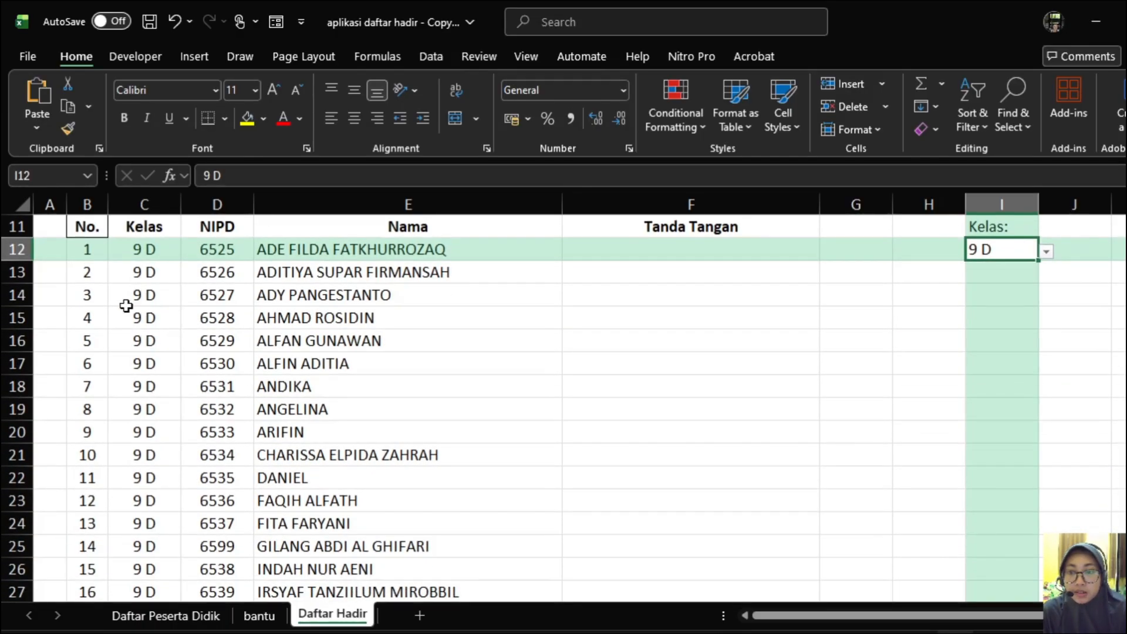
Step: Open the conditional formatting rules manager for header cell B11
click(88, 228)
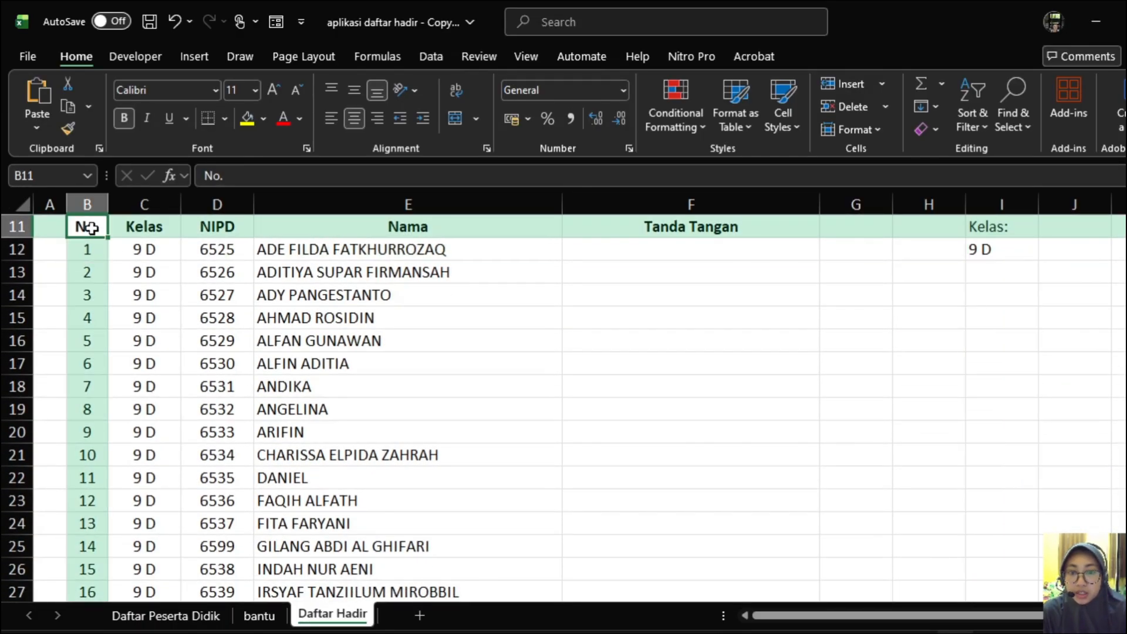
click(689, 117)
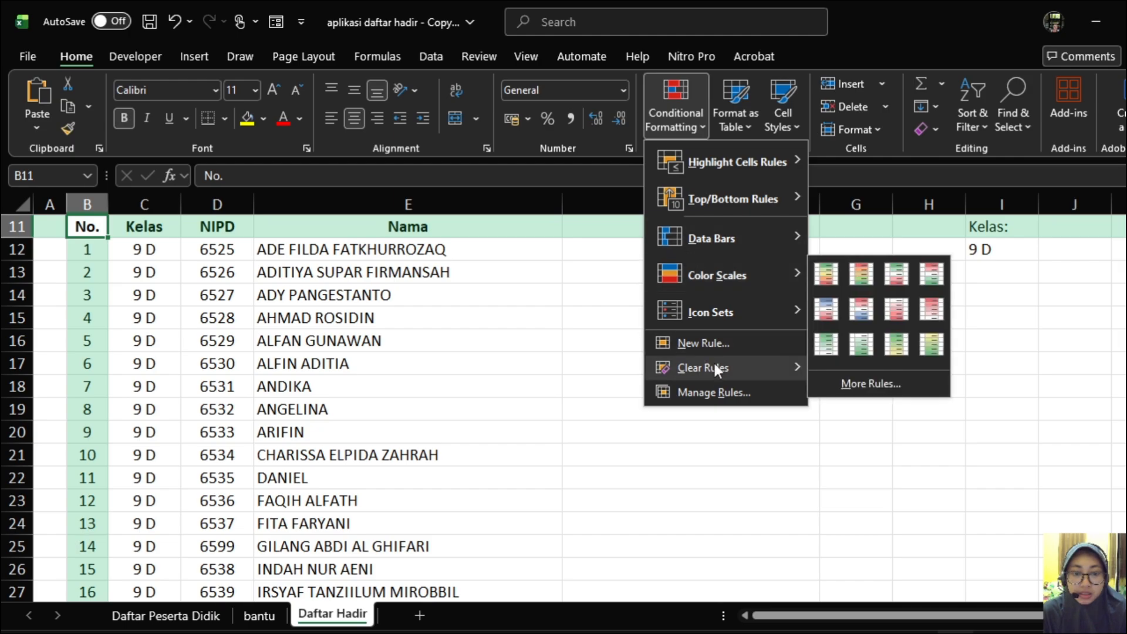
click(707, 394)
key(Escape)
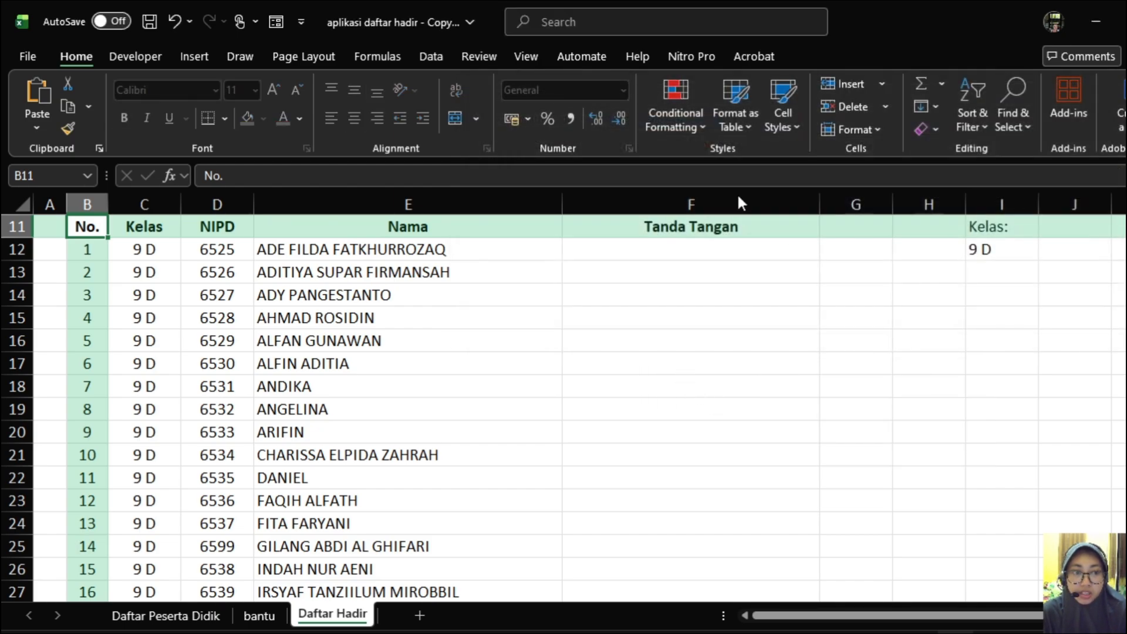
click(693, 129)
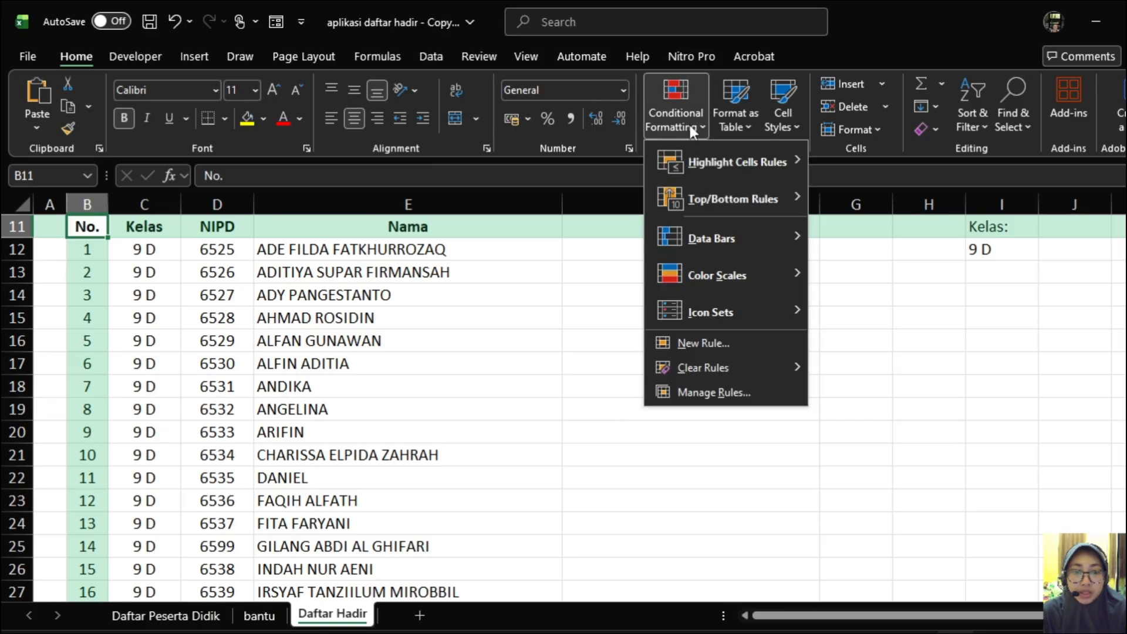
click(698, 393)
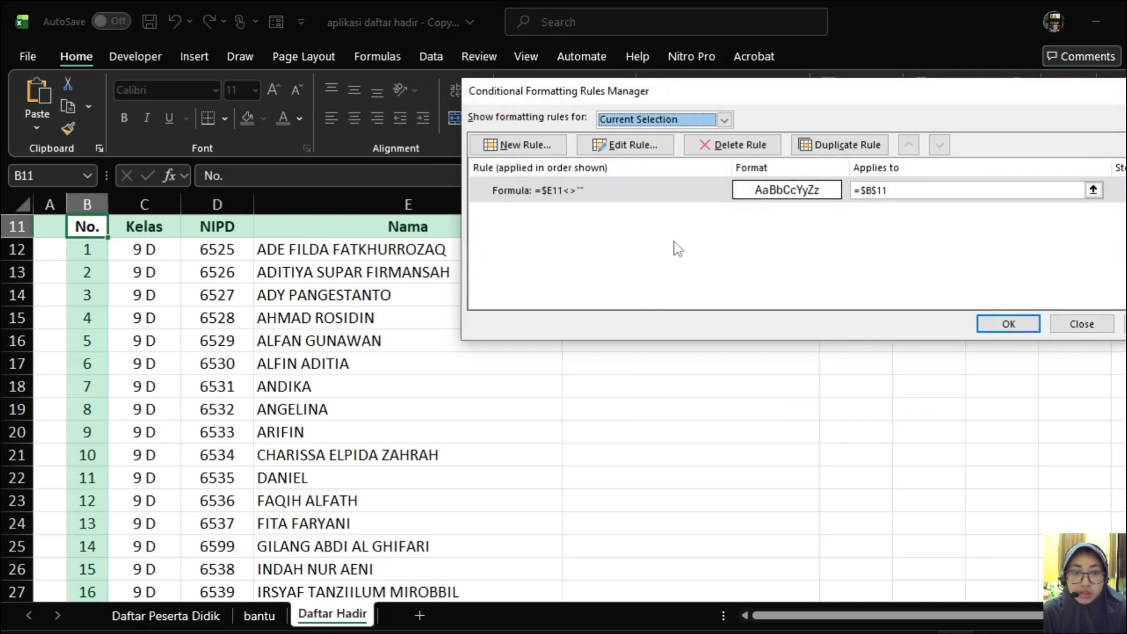
Step: Change the border rule's applied range to =$B$11:$F$48 and apply it to the attendance table
drag(895, 190, 850, 156)
key(BackSpace)
text(=)
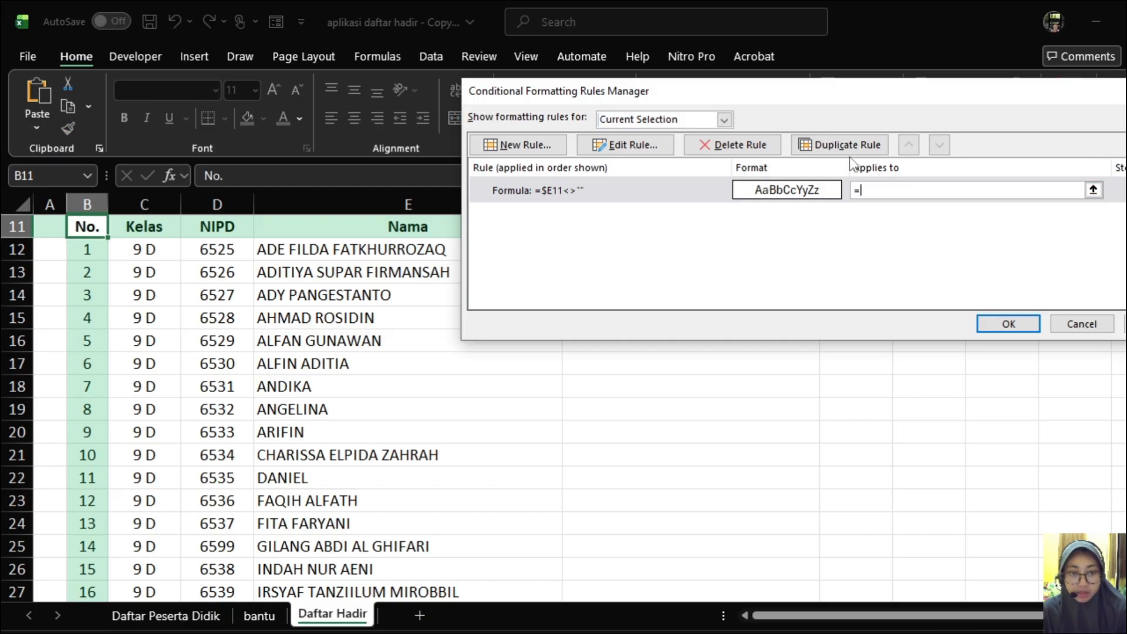
click(81, 227)
scroll(398, 407, down, 10)
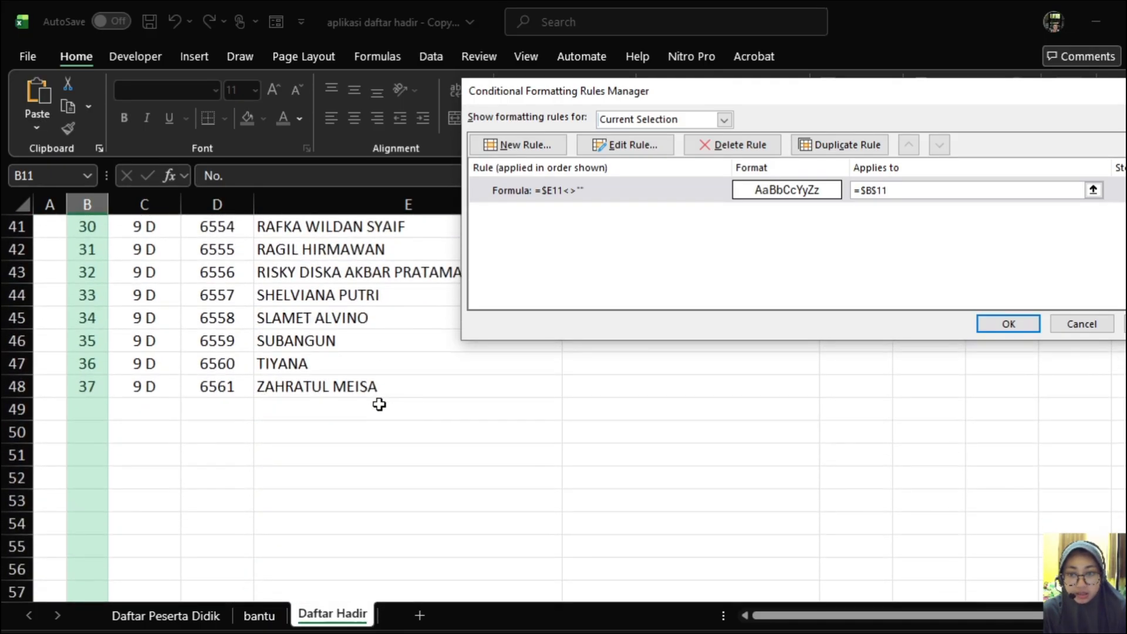
shift+click(631, 391)
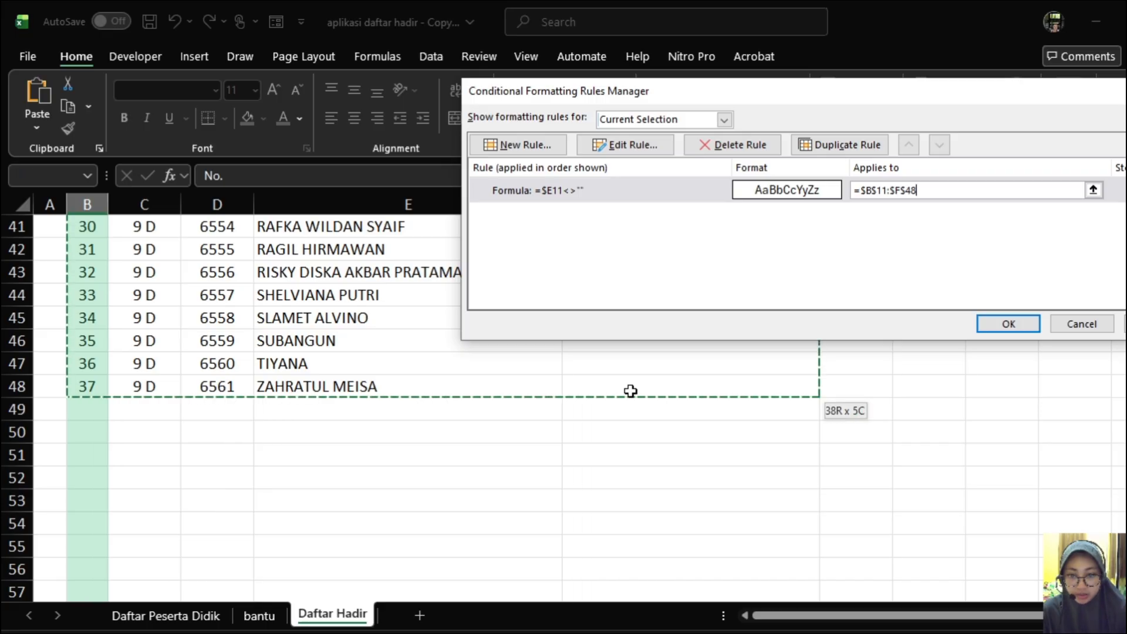
scroll(661, 402, up, 13)
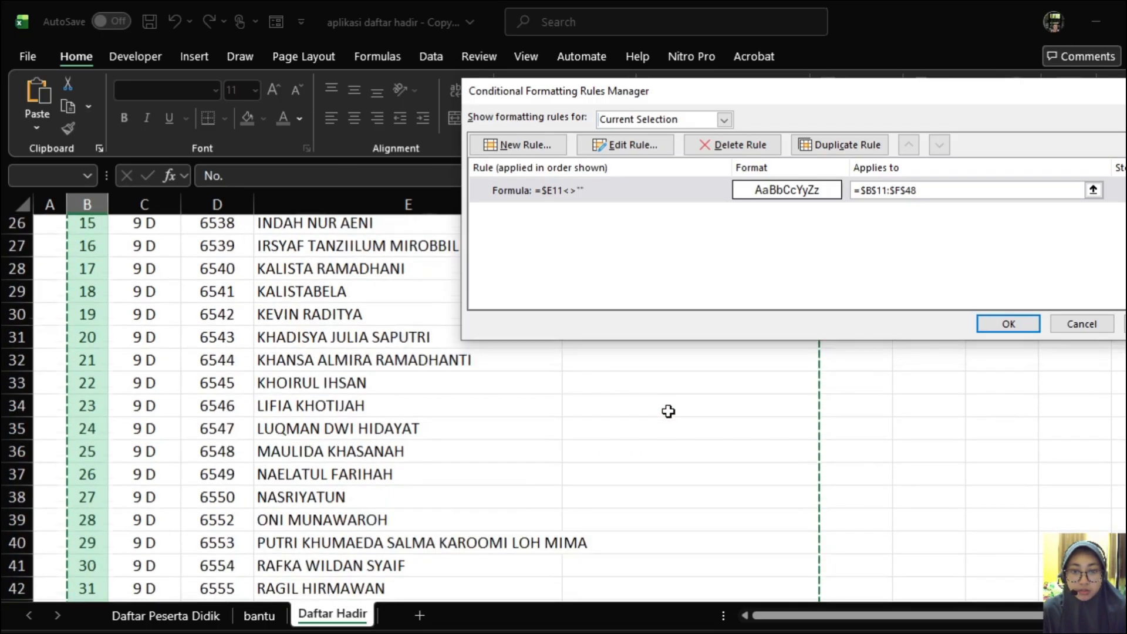
scroll(668, 411, down, 6)
scroll(668, 412, down, 7)
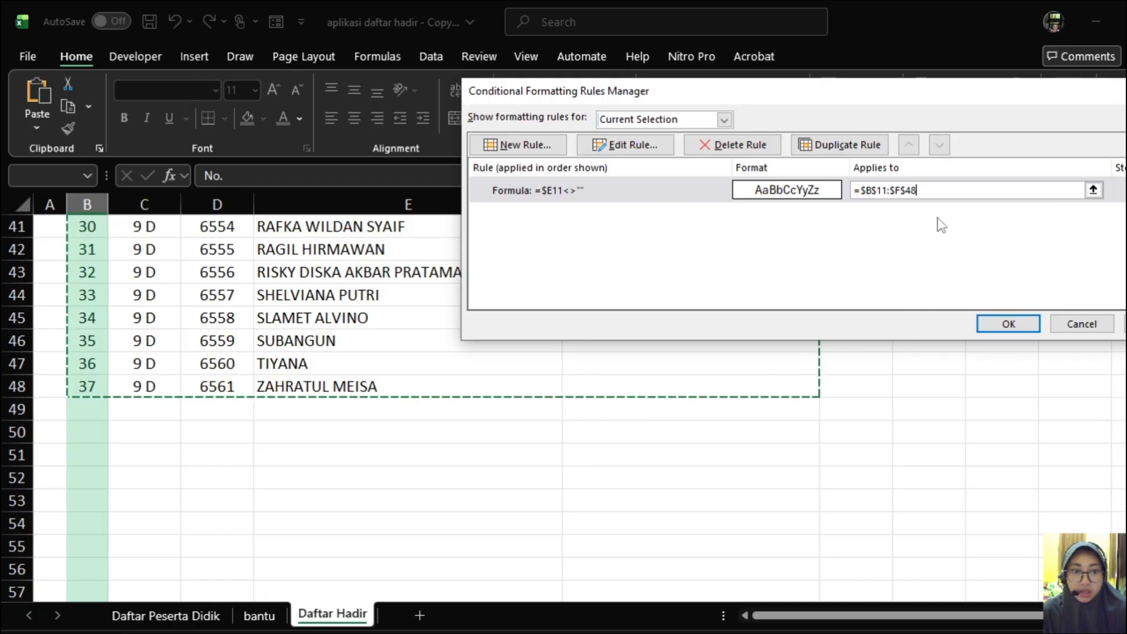
click(1017, 325)
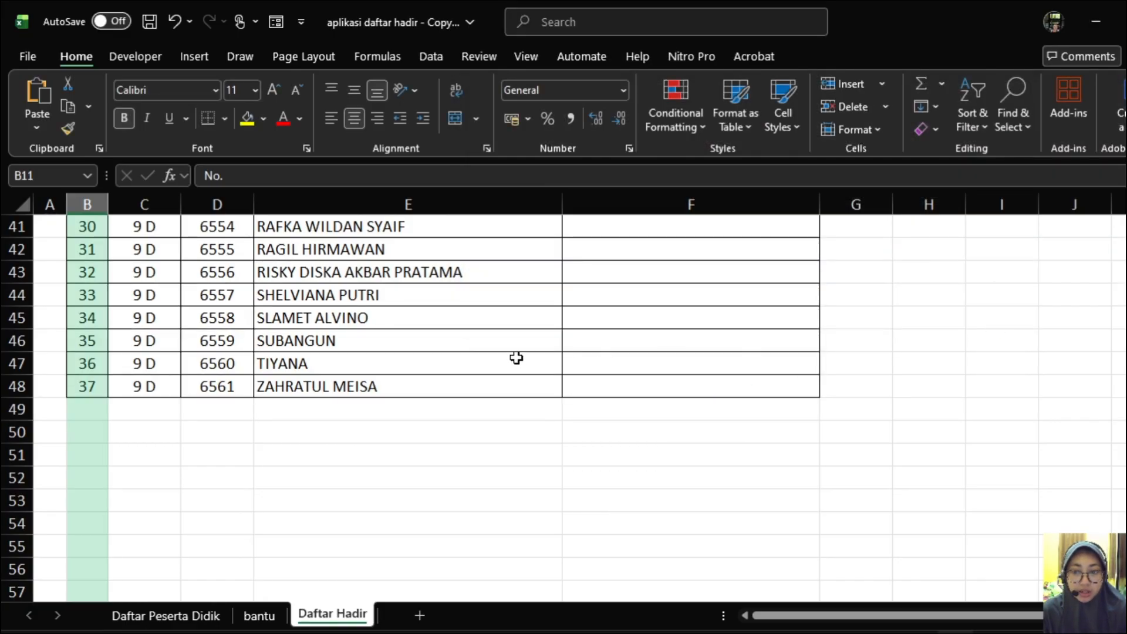
scroll(516, 358, up, 13)
scroll(516, 358, down, 3)
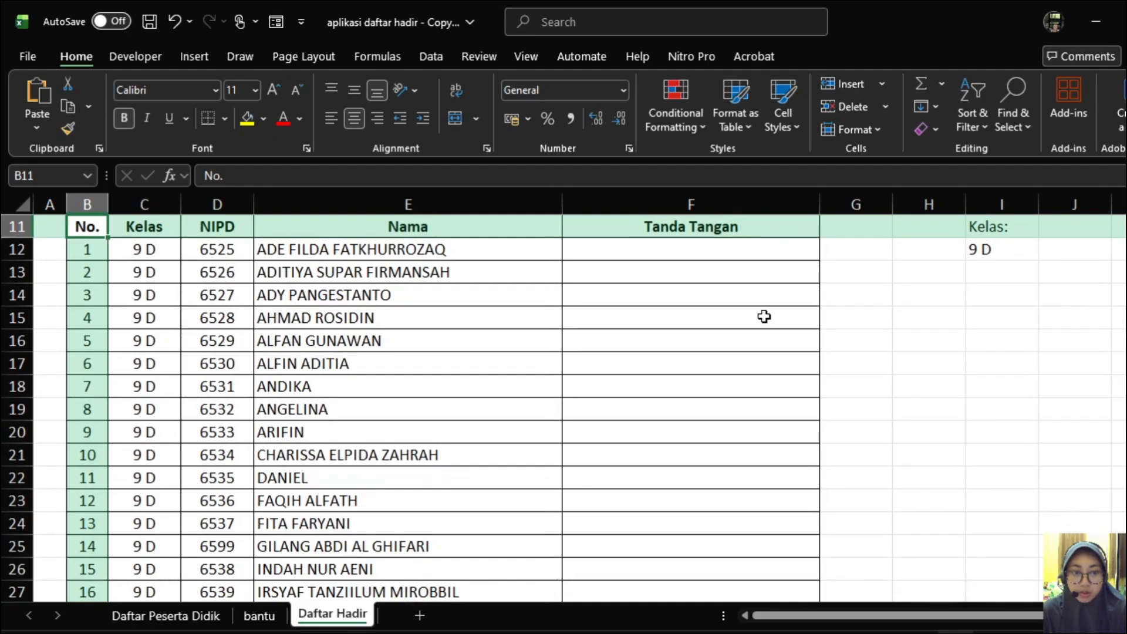
click(462, 248)
click(595, 294)
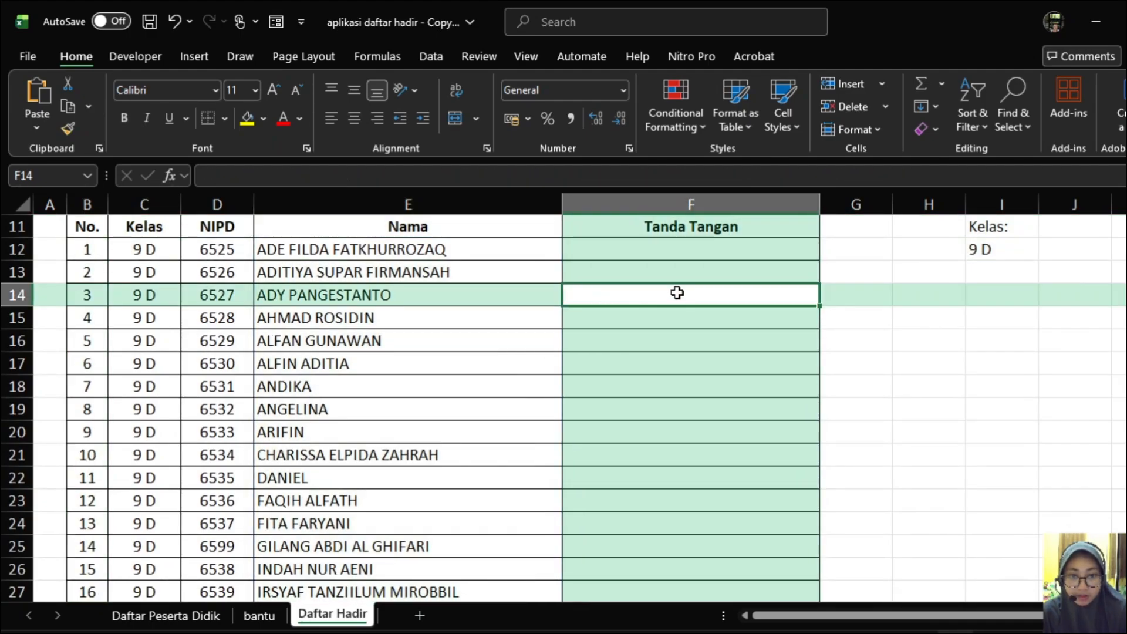
Step: Set the class selector in I12 to 8 A and check that the borders end at the last student
click(980, 249)
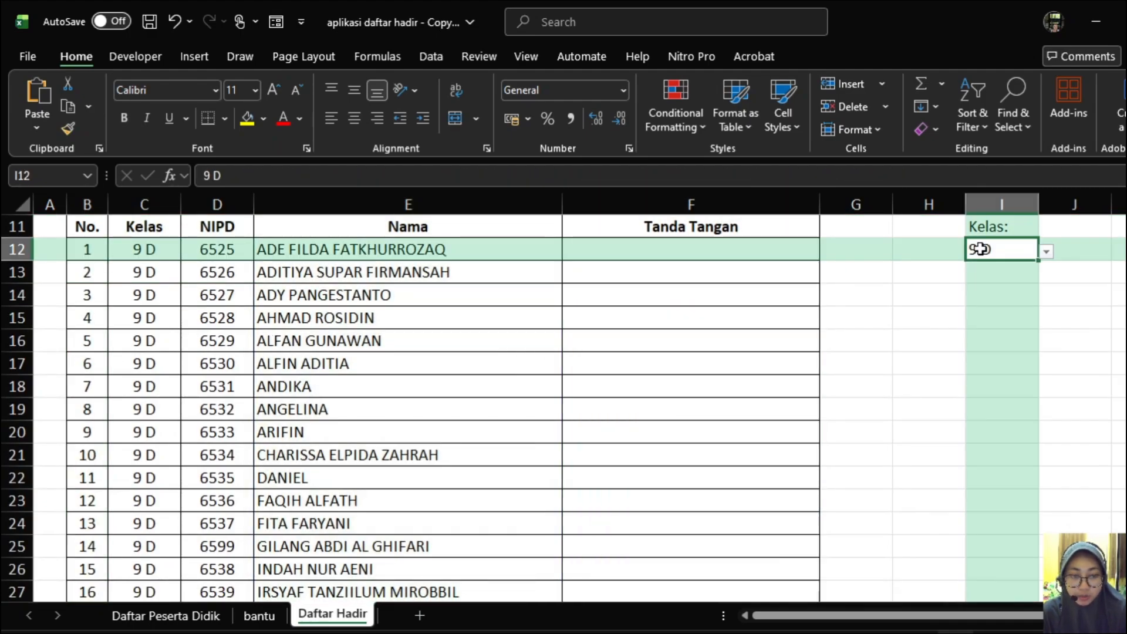
click(1047, 251)
click(1006, 298)
scroll(270, 276, down, 3)
scroll(176, 282, up, 3)
scroll(145, 278, down, 7)
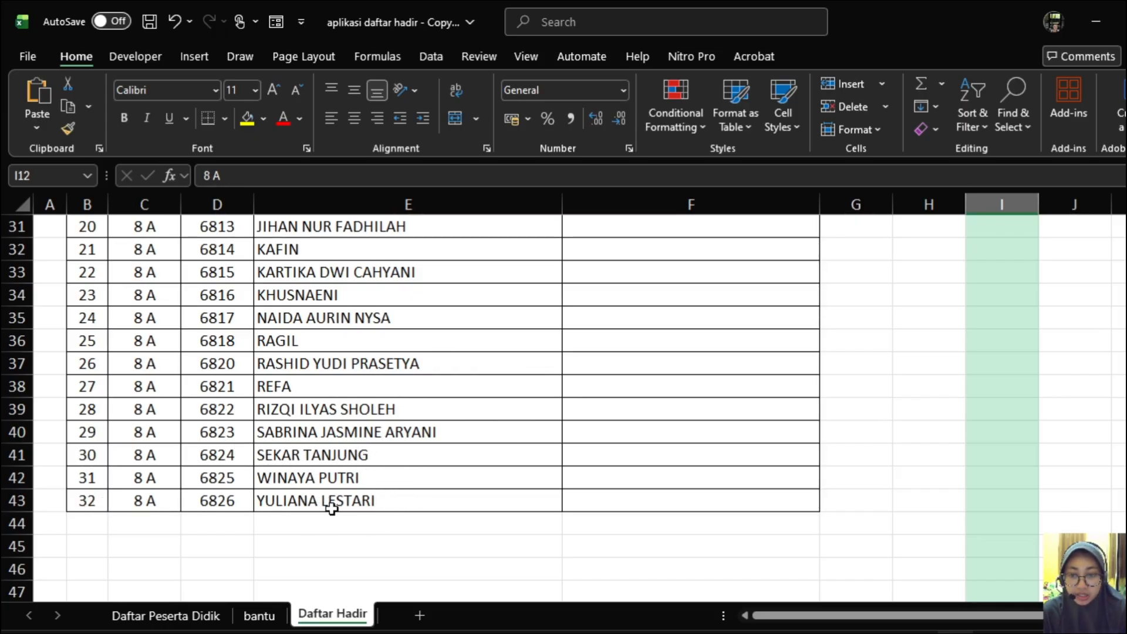
scroll(340, 493, up, 8)
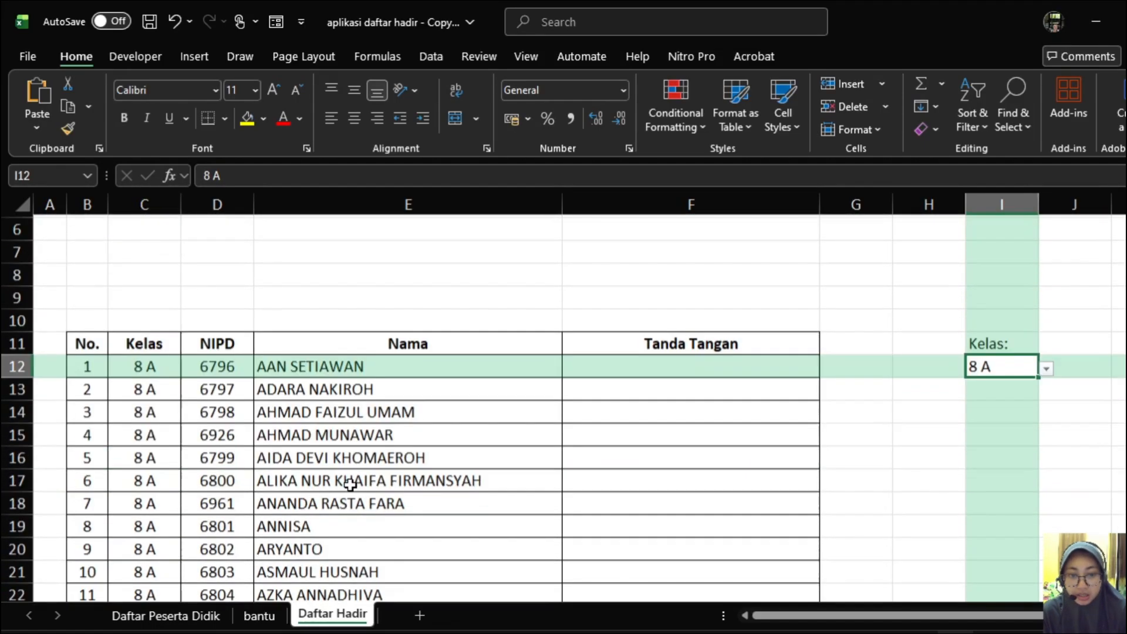
scroll(351, 485, down, 8)
scroll(376, 476, up, 7)
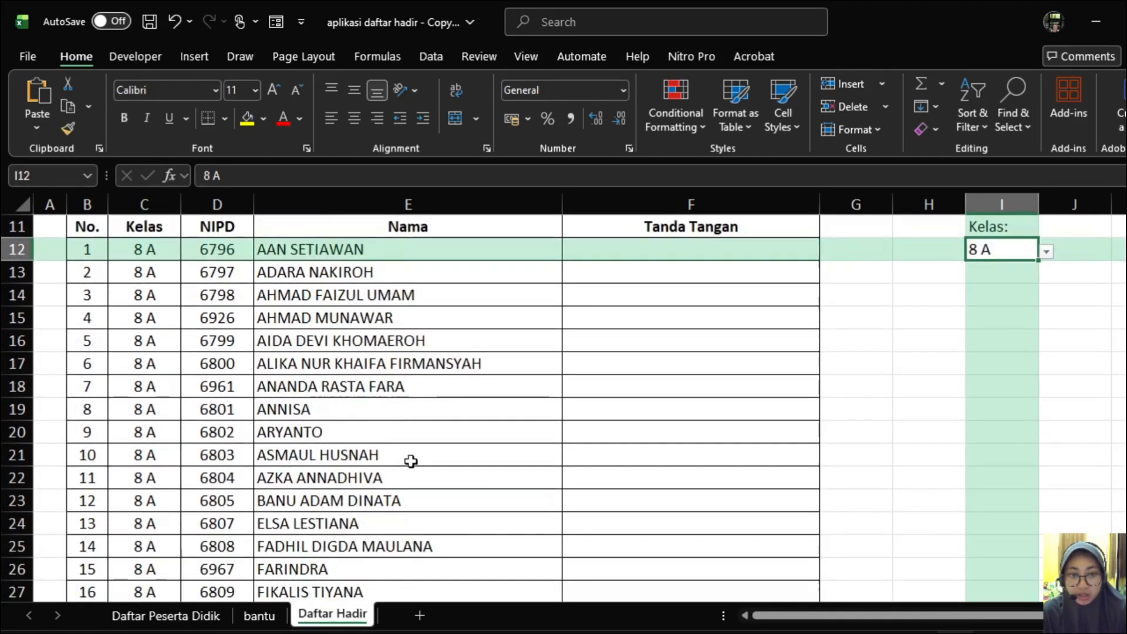
Step: Set the class selector in I12 to 9 E and check the table borders down to the last student
click(1047, 253)
drag(991, 338, 992, 435)
click(991, 434)
scroll(393, 407, down, 10)
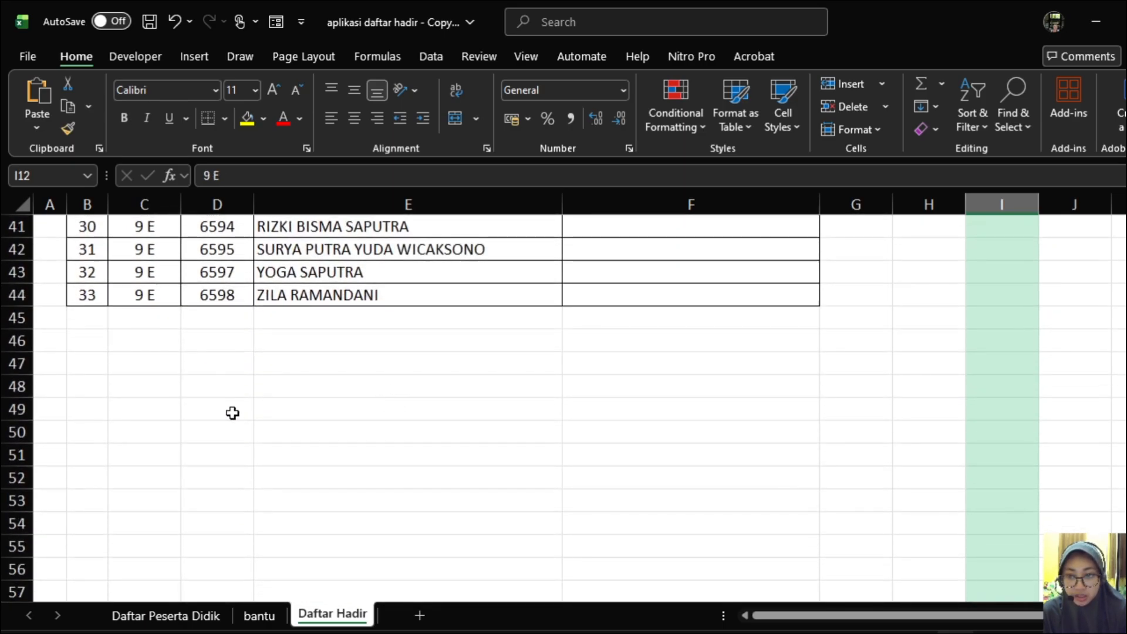
scroll(642, 350, up, 10)
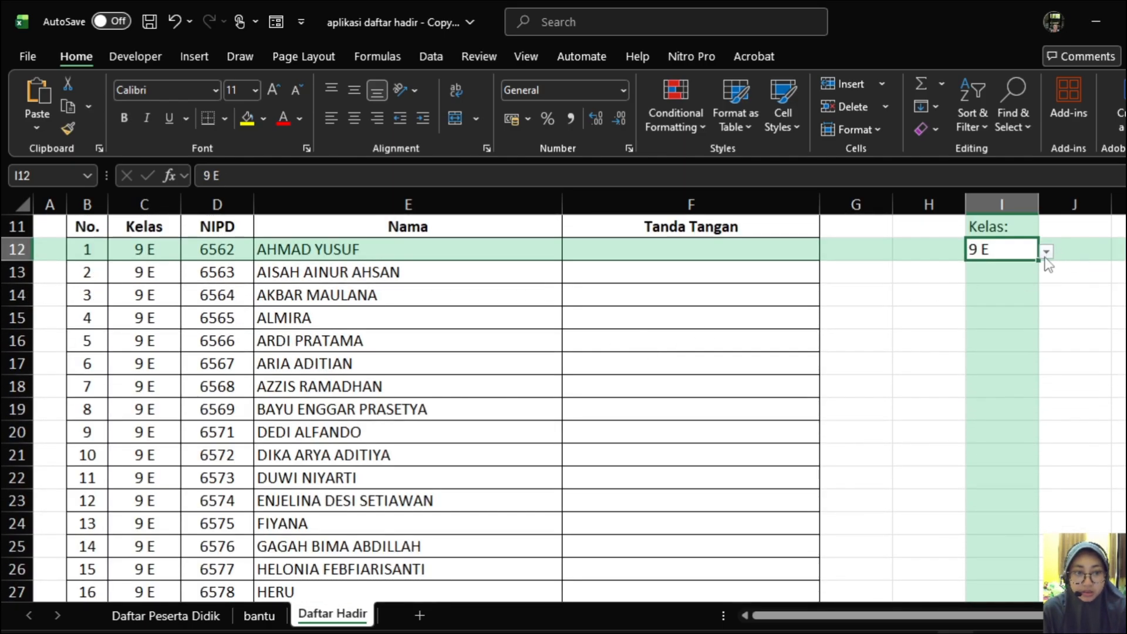
Step: Set the class selector in I12 to 9 B and check the borders through the end of its list
click(1046, 254)
click(1005, 390)
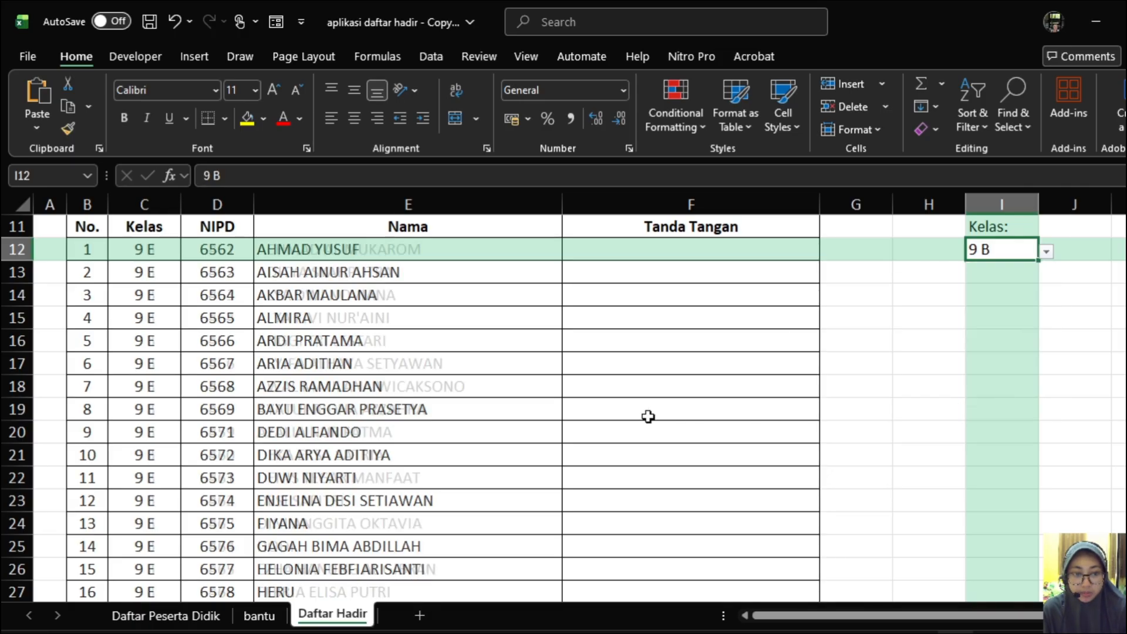
scroll(543, 428, down, 10)
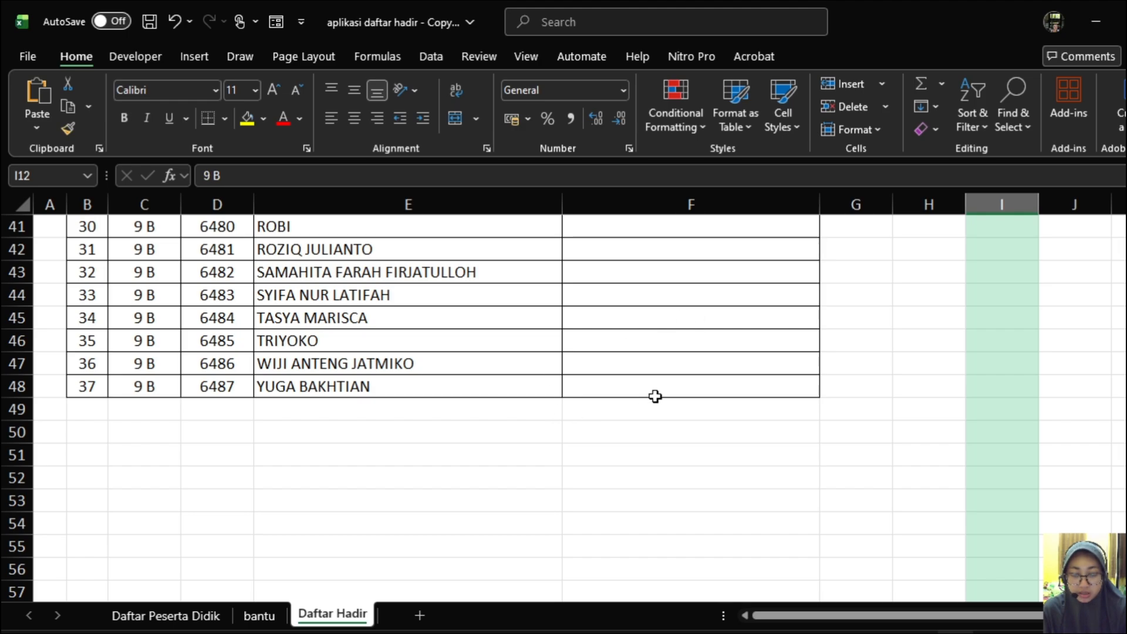
scroll(651, 395, up, 10)
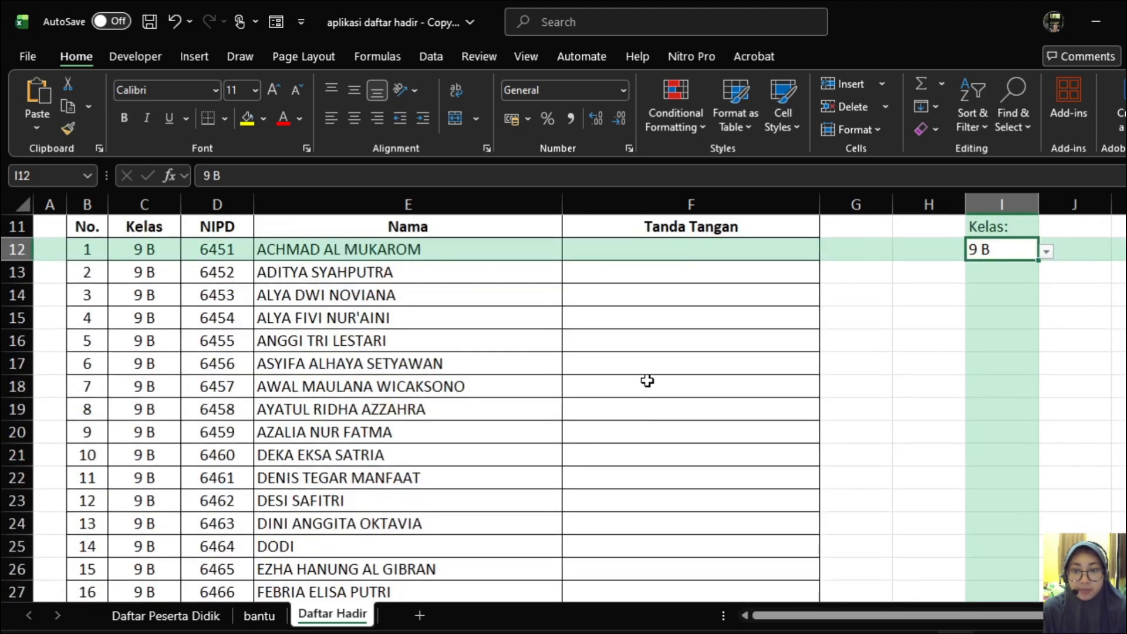
click(926, 267)
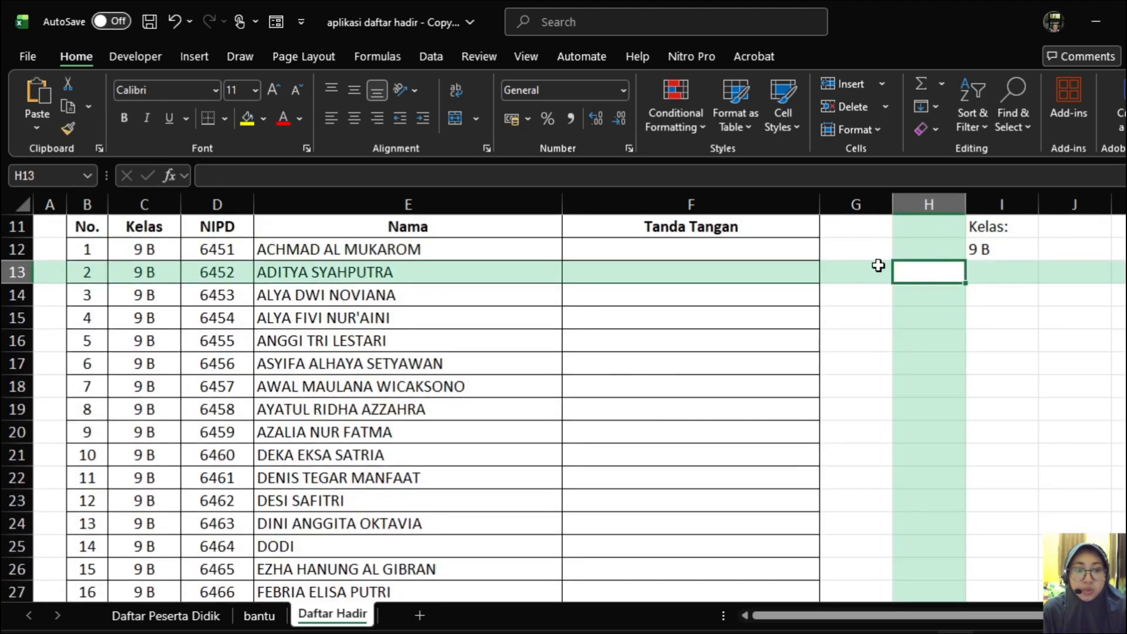
Step: Review the 9 B attendance table from its header row to its last student, including the empty signature column
click(886, 246)
scroll(733, 290, up, 3)
scroll(663, 311, down, 3)
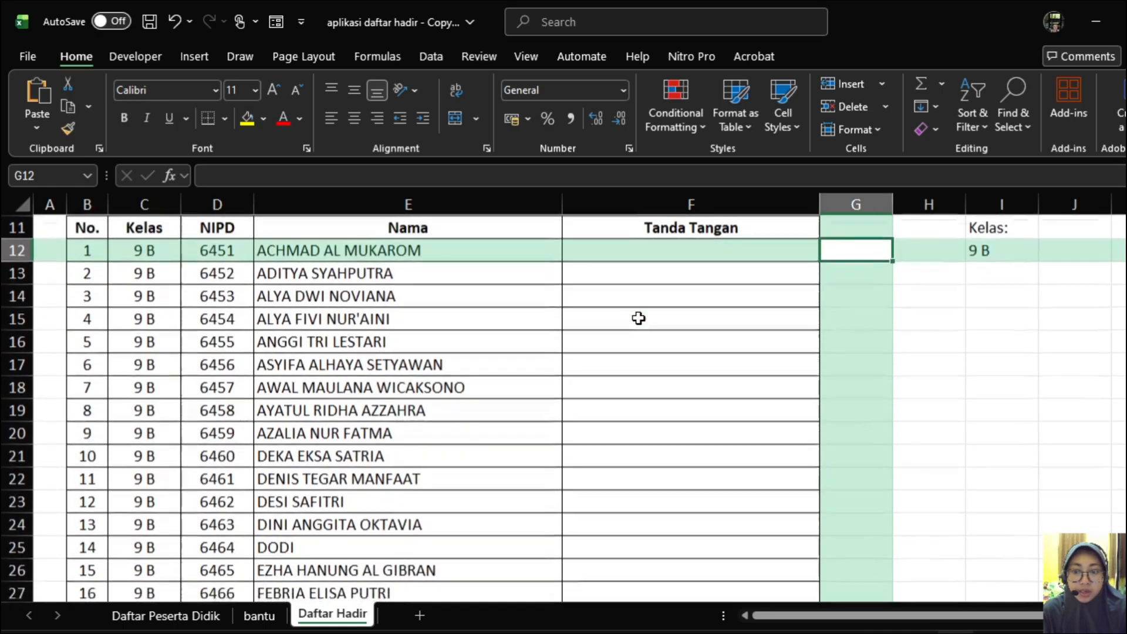
key(Down)
key(Down)
key(Down)
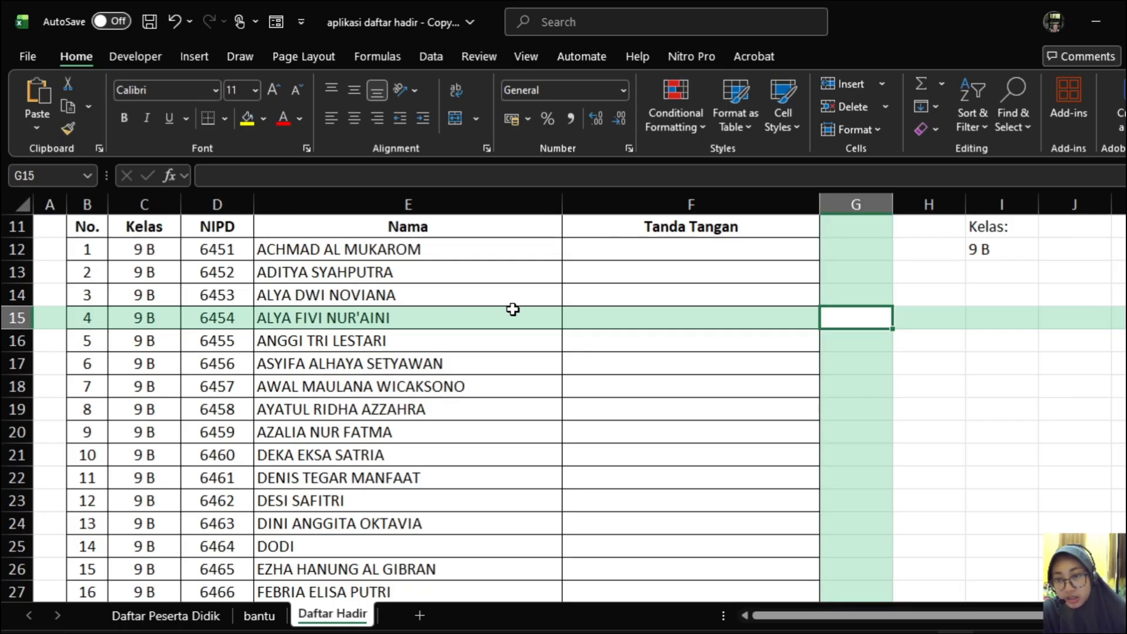
scroll(594, 319, down, 10)
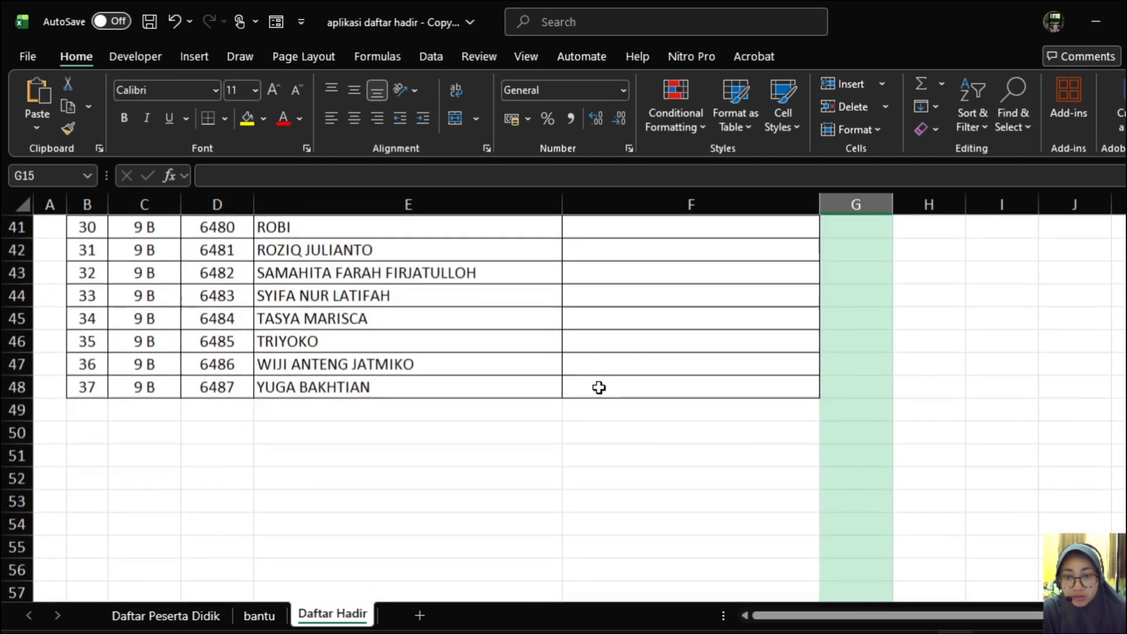
scroll(692, 388, up, 10)
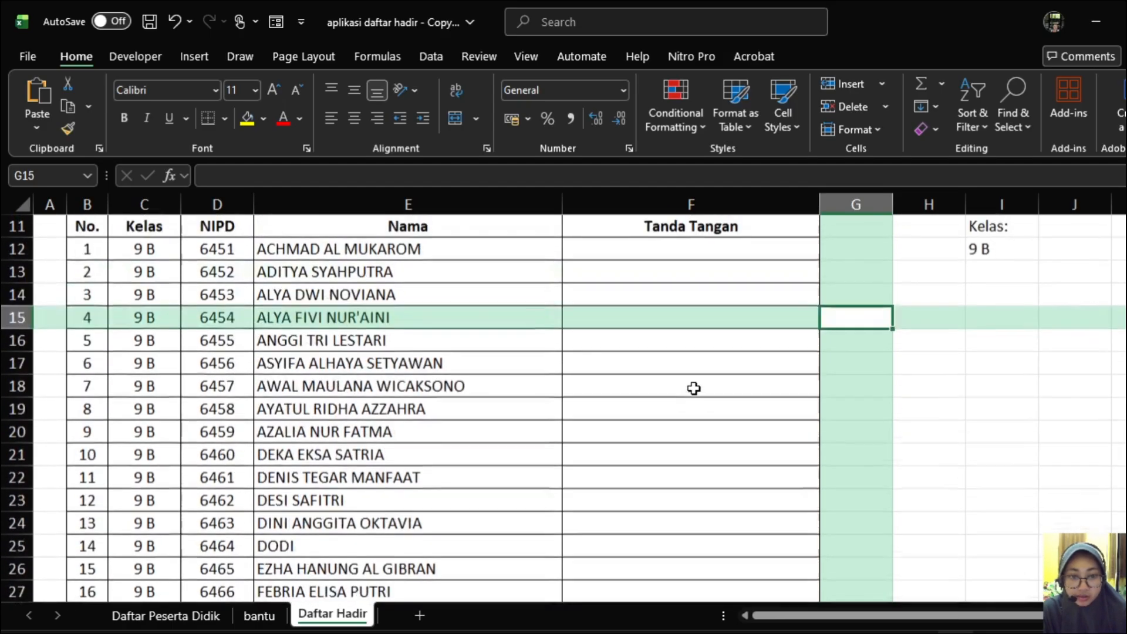
scroll(679, 393, up, 3)
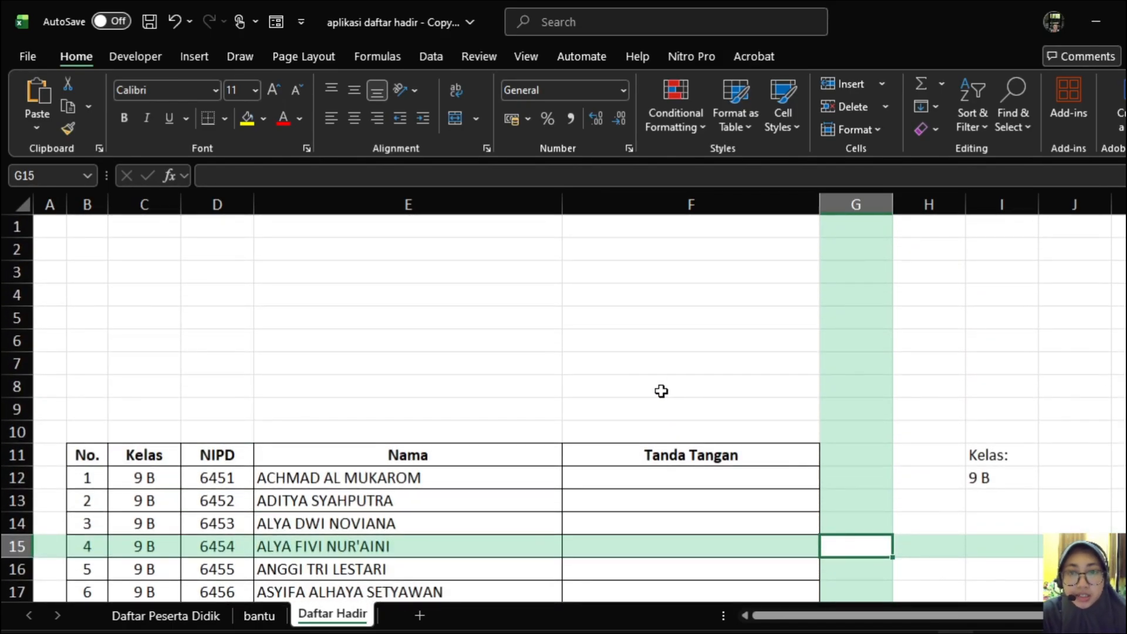
scroll(662, 391, down, 3)
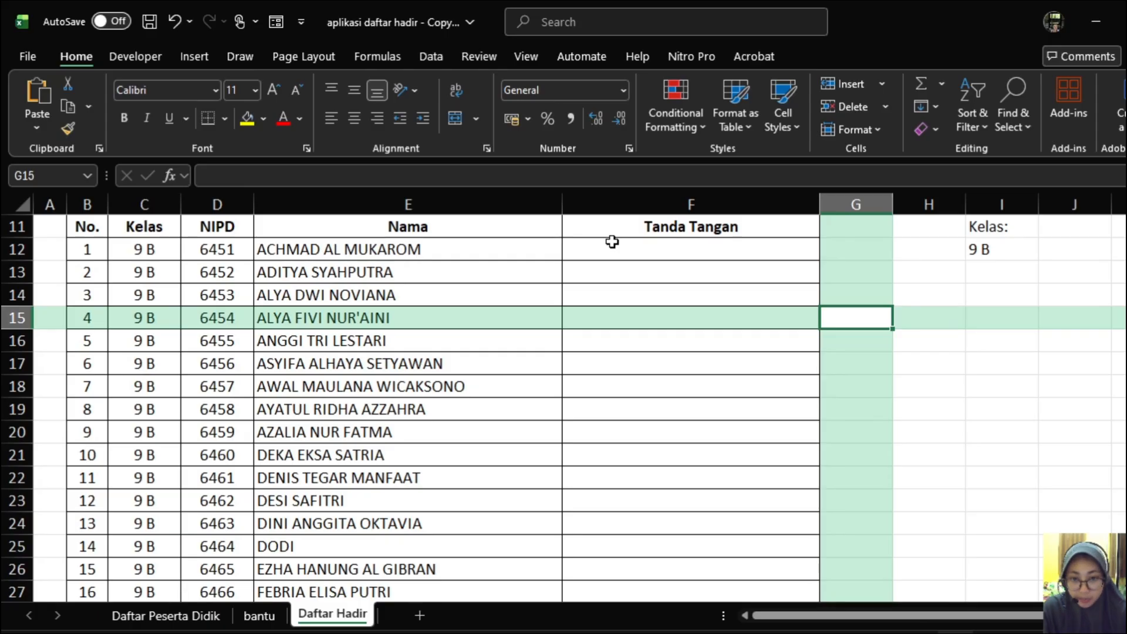
Step: Enter the formula =IF(B12<>"";B12&")"; "") in F12 to number the first Tanda Tangan cell
click(612, 241)
key(ctrl+shift+Down)
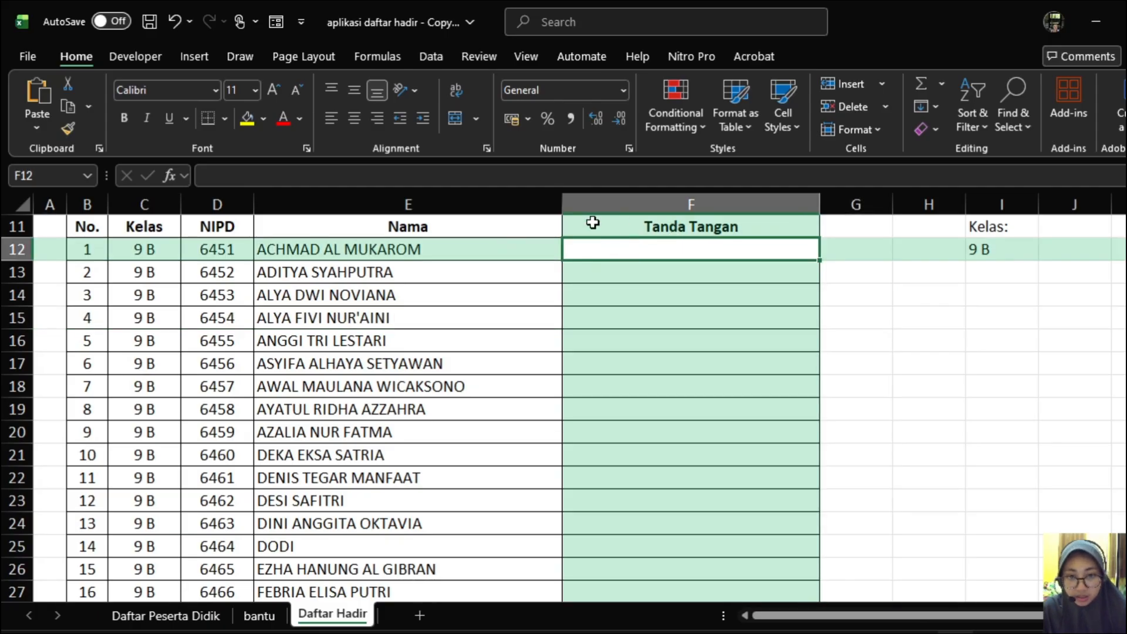
click(496, 184)
text(=)
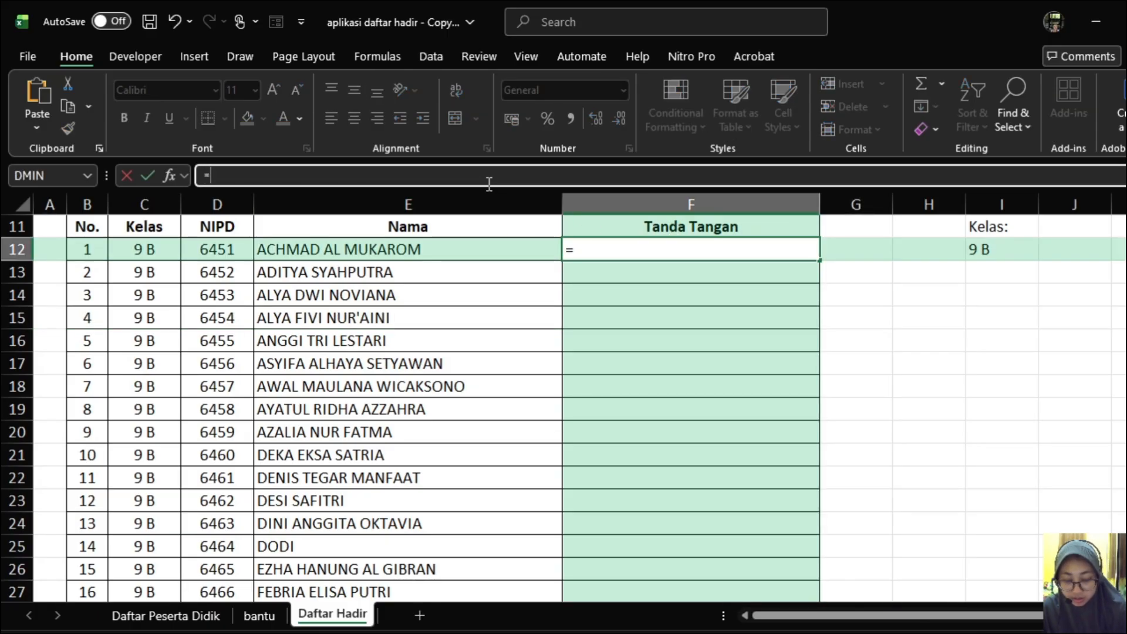
text(if)
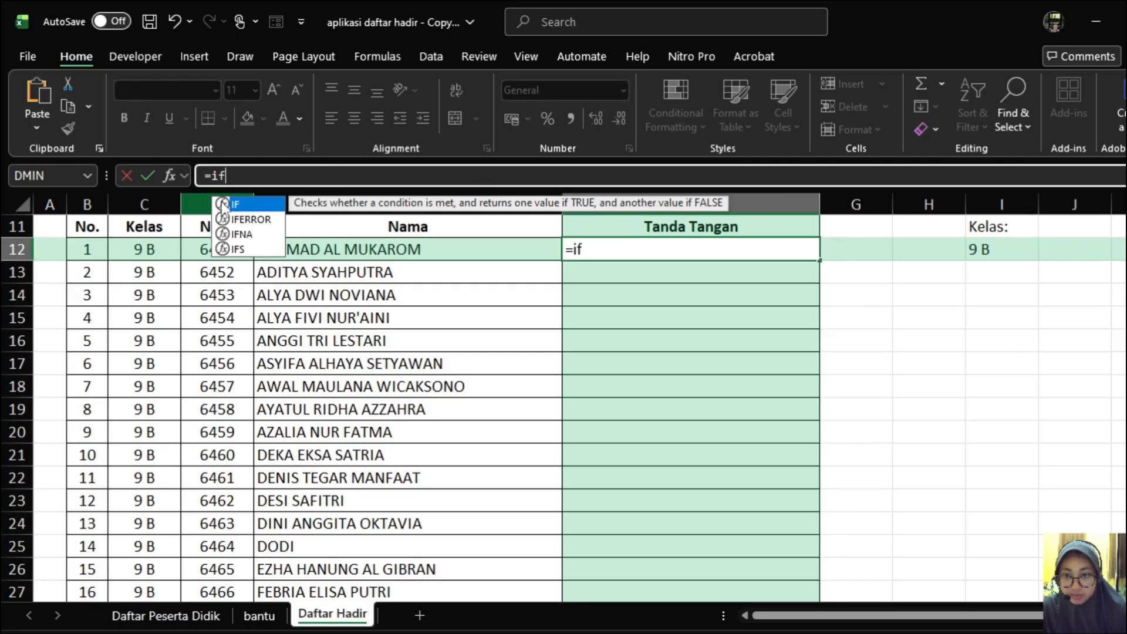
double_click(250, 205)
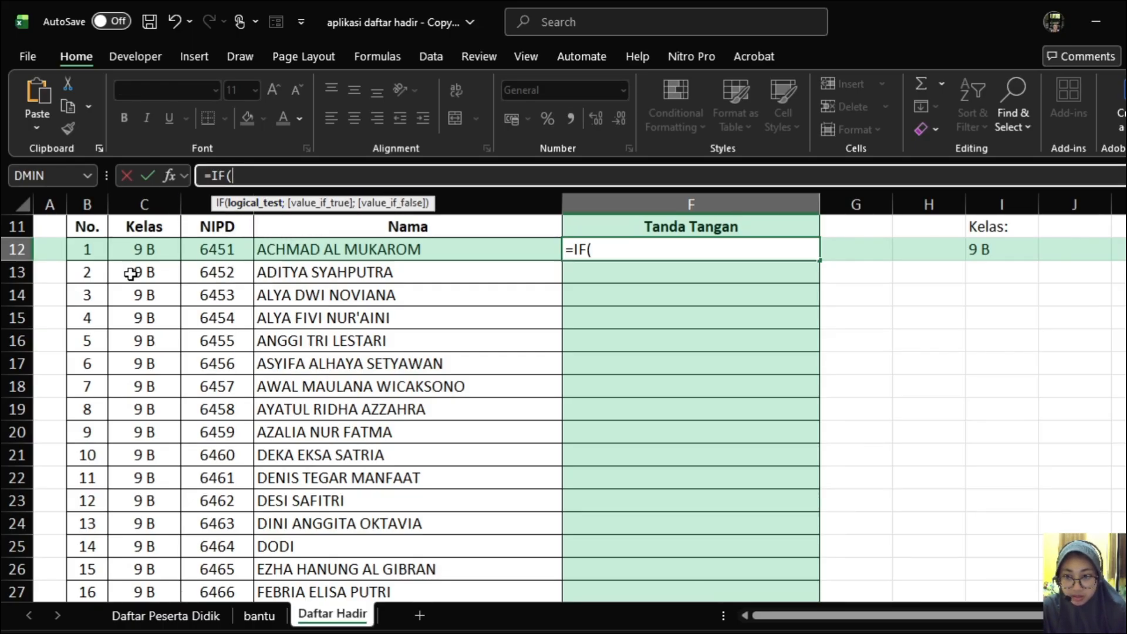
click(87, 249)
text(<)
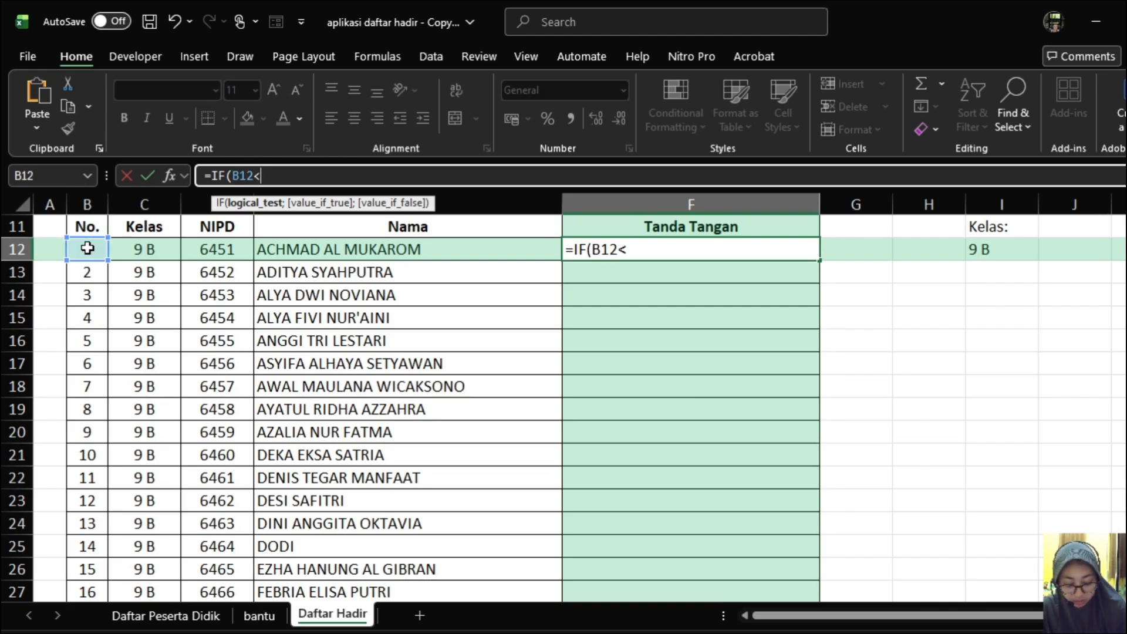
text(>"";)
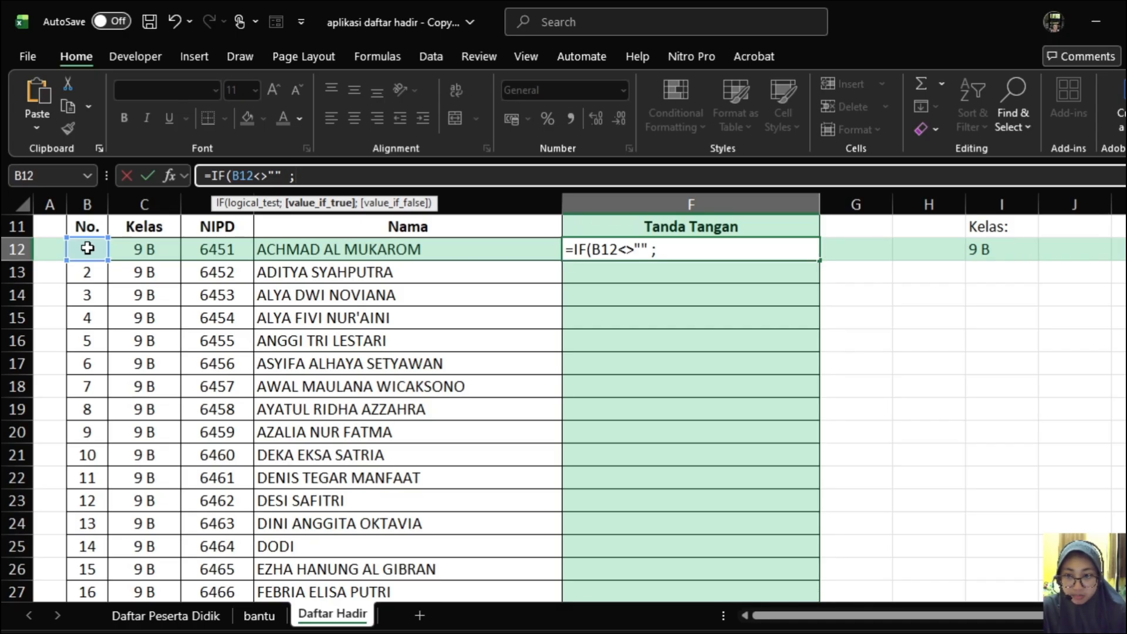
click(87, 248)
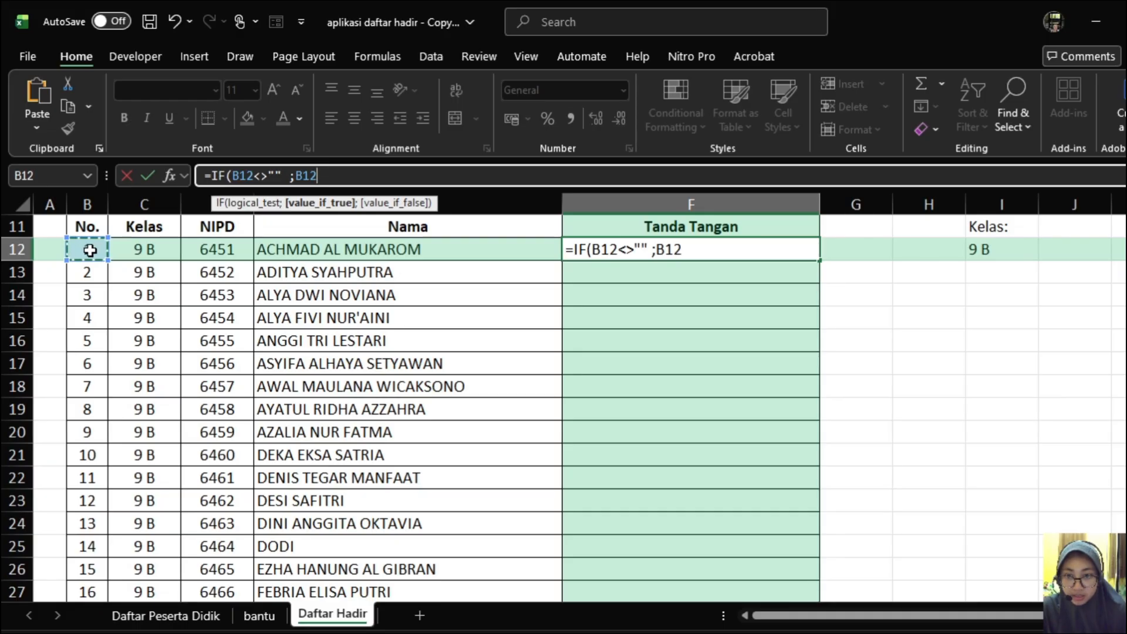
text(&)
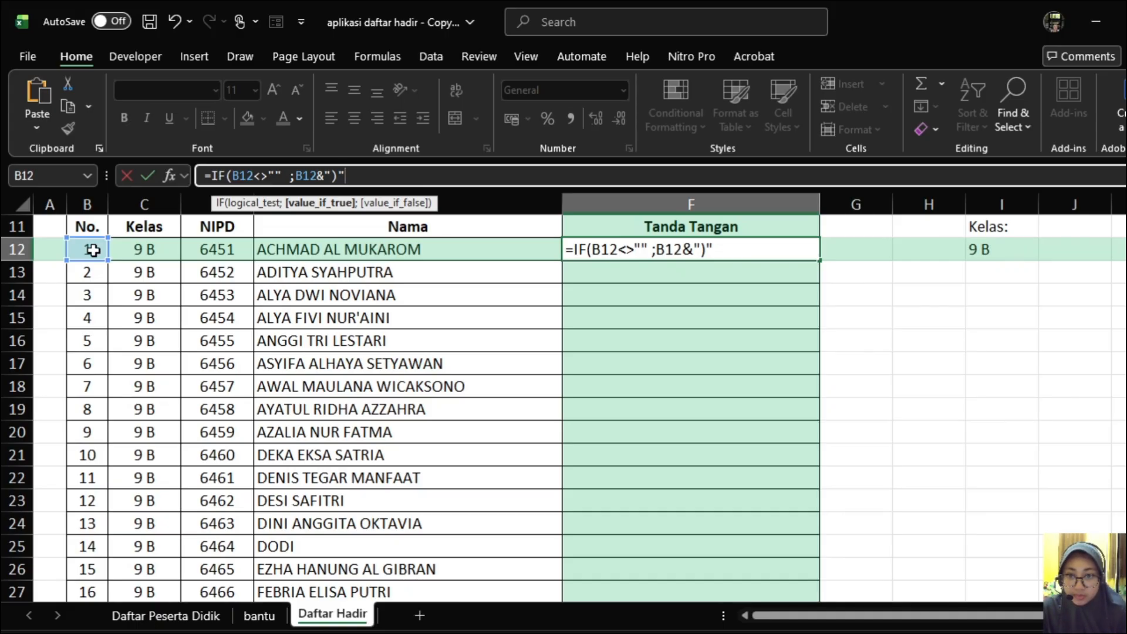
text(; )
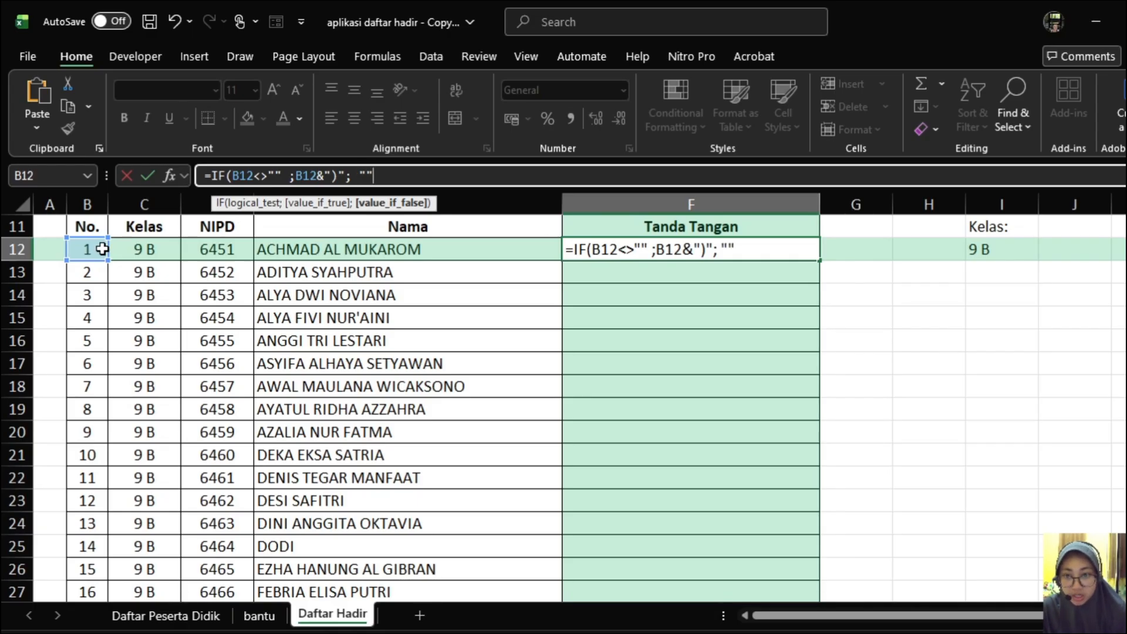
text(""))
key(Return)
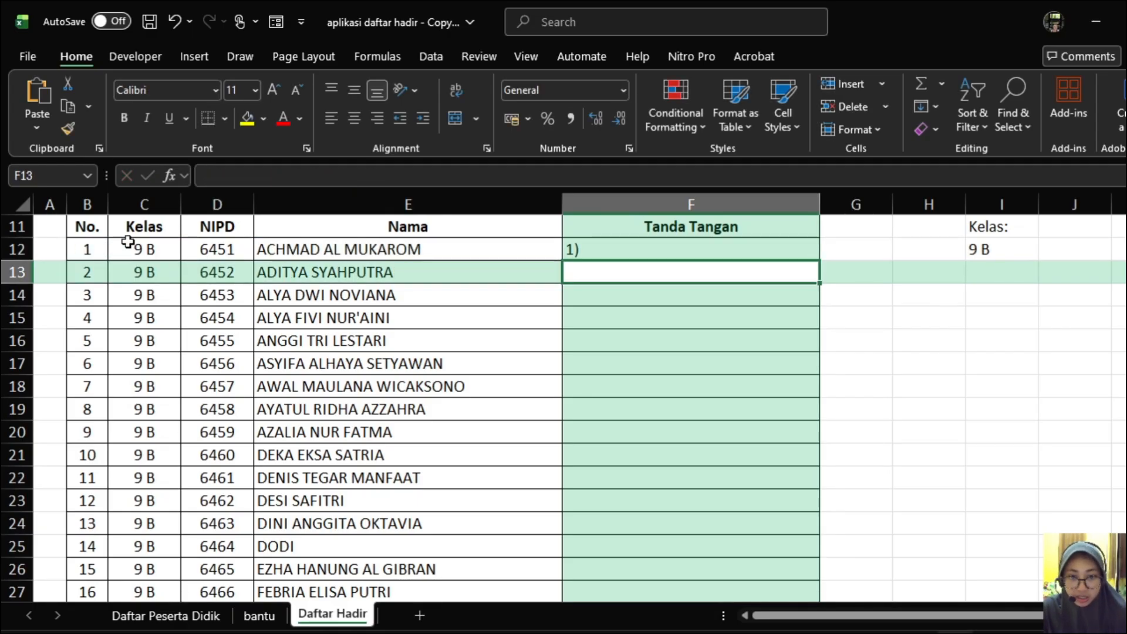
click(603, 251)
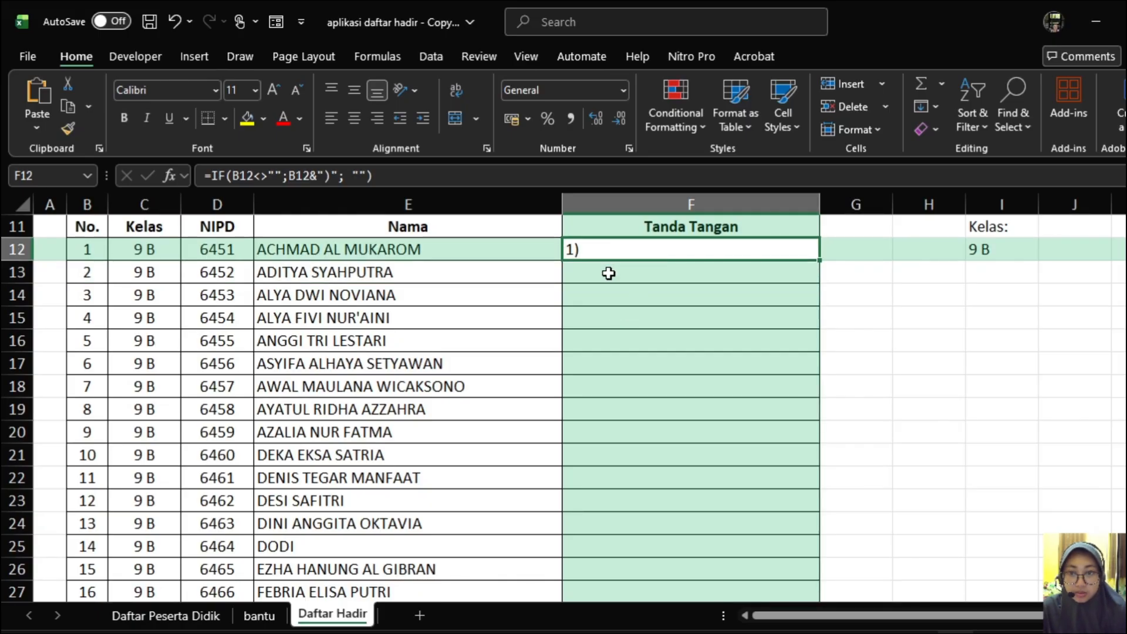
click(609, 272)
click(607, 255)
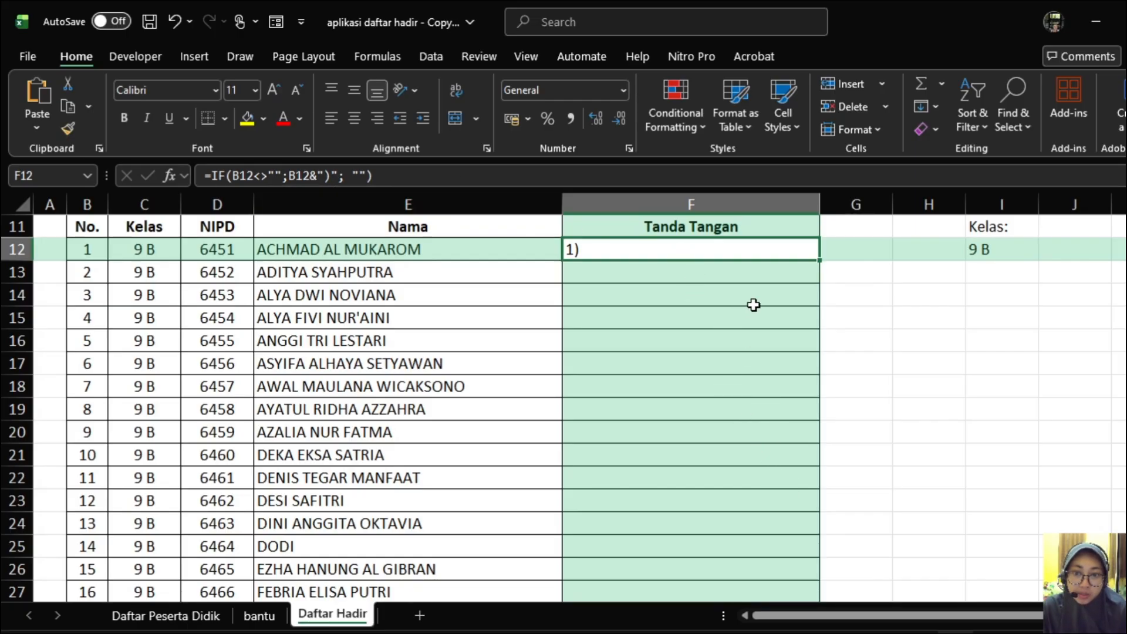
click(650, 275)
click(647, 256)
click(585, 274)
Step: Copy the signature number formula from F12 into F13 and centre F13 horizontally
click(595, 246)
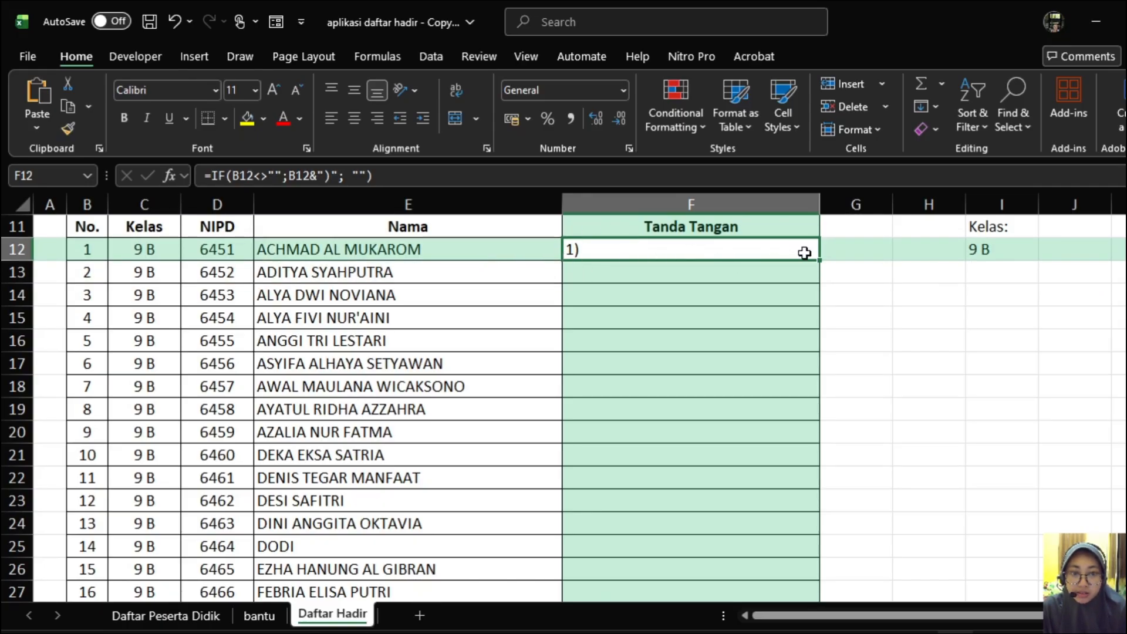
drag(817, 262, 817, 278)
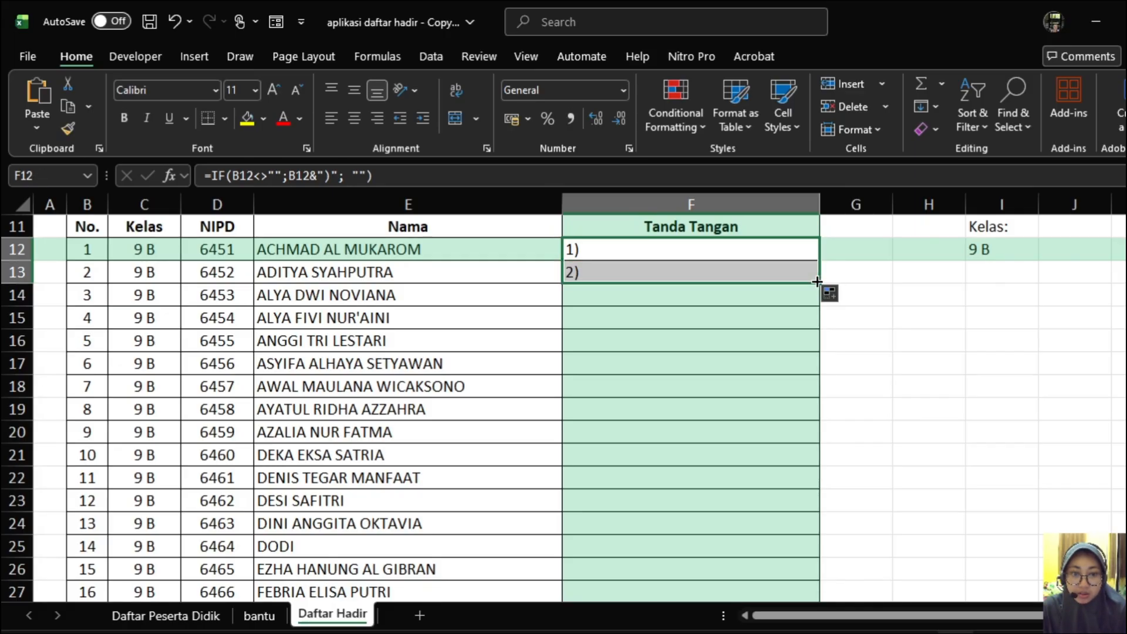
click(882, 267)
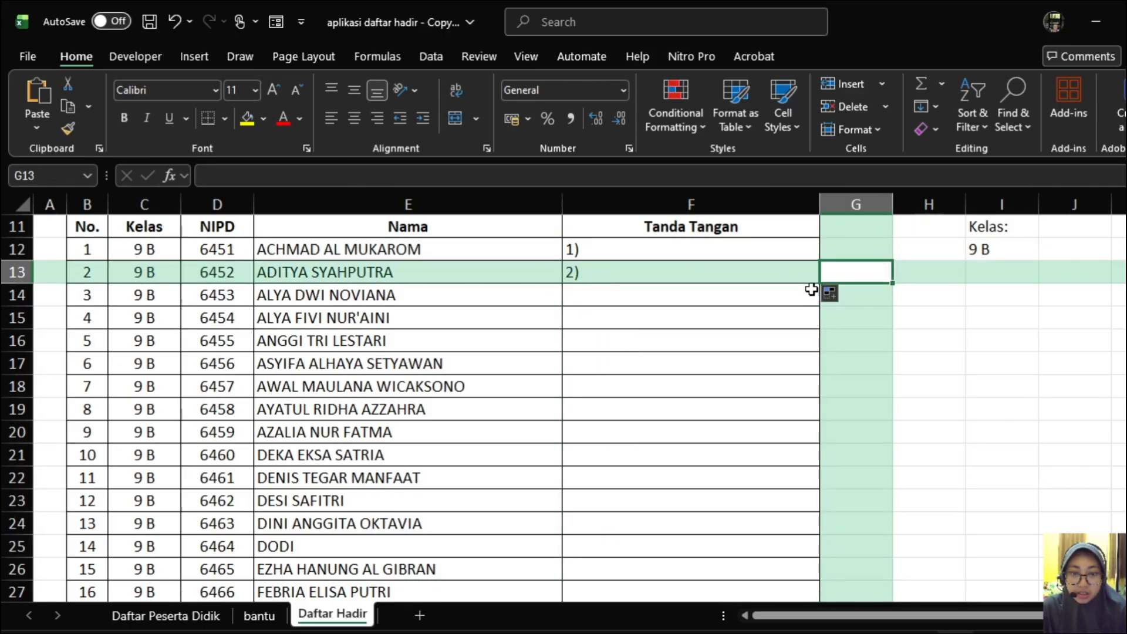
click(707, 274)
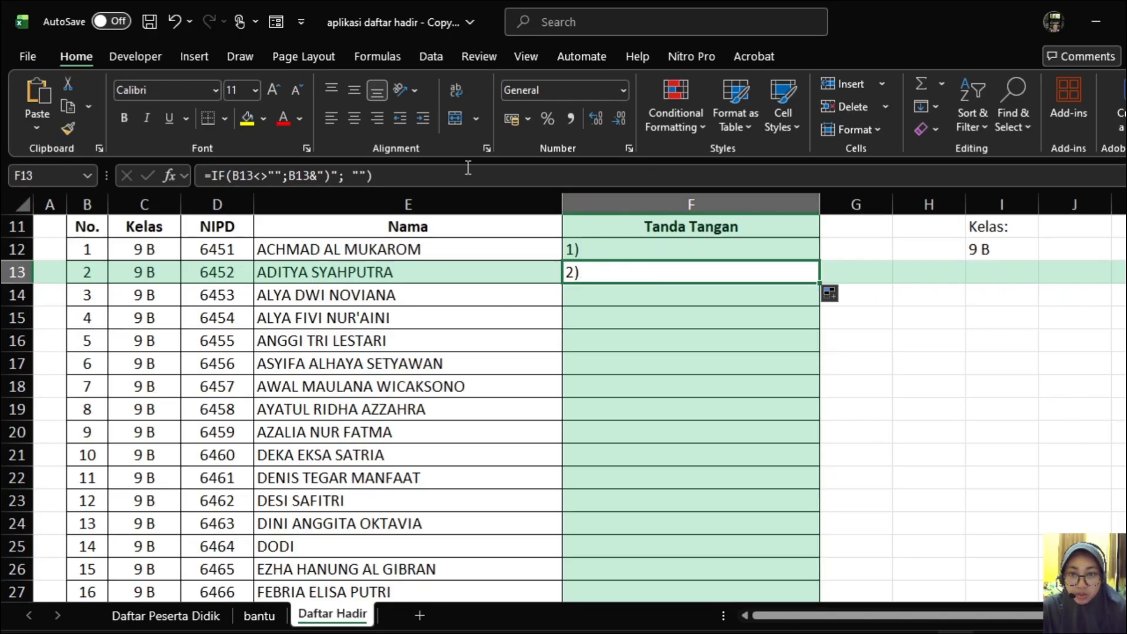
click(355, 120)
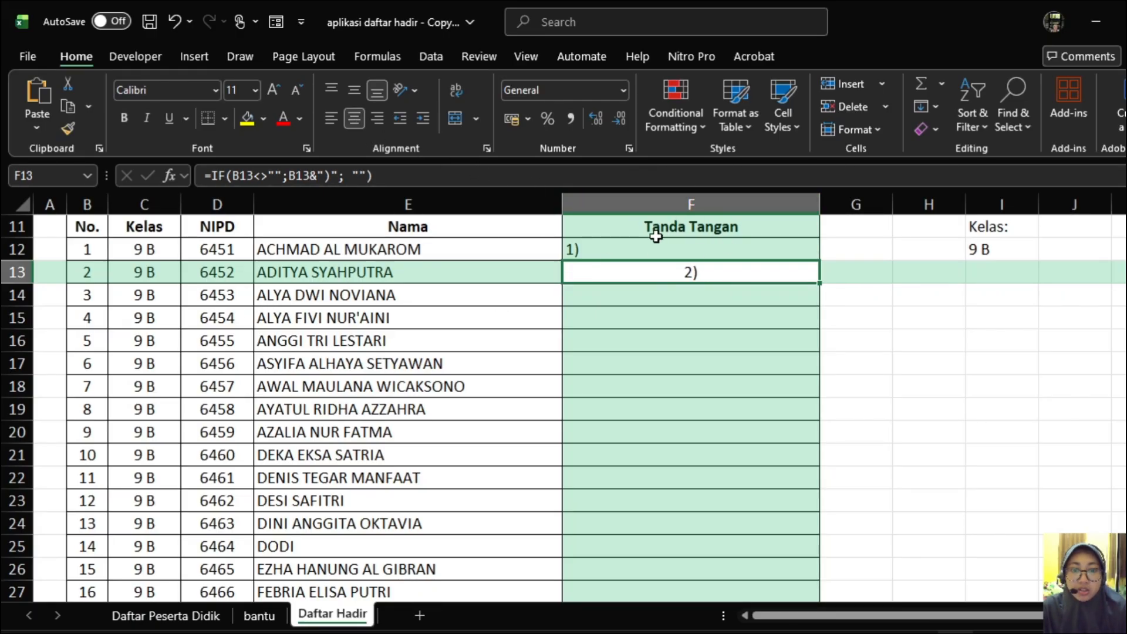
click(641, 311)
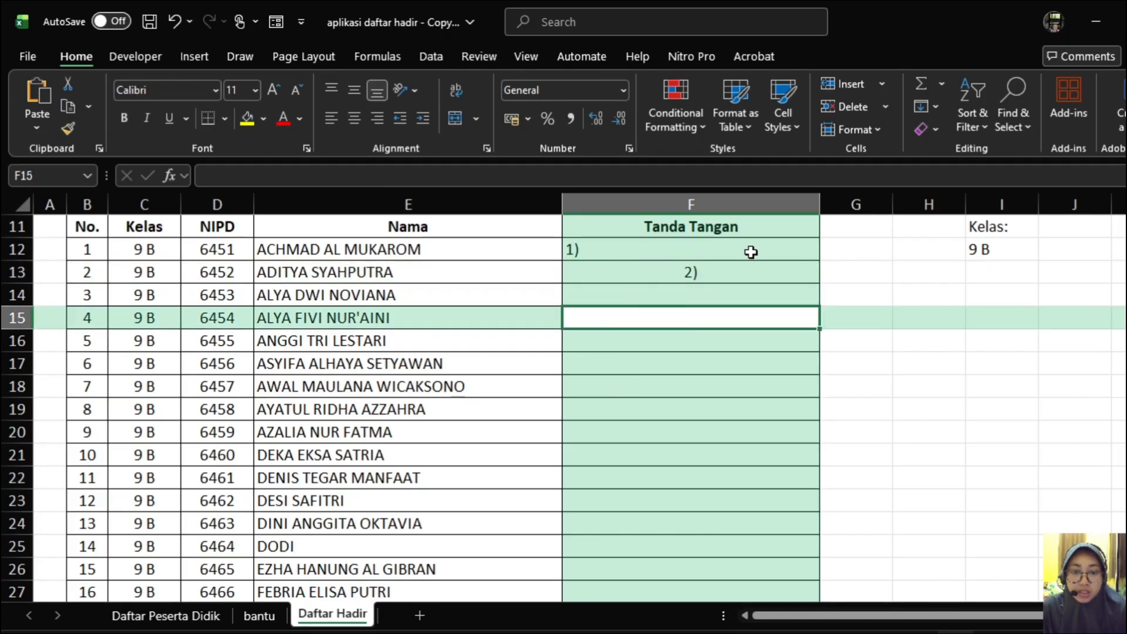
Step: Fill the F12:F13 formula and alternating alignment down the Tanda Tangan column to row 48, and check the numbering
drag(751, 252, 754, 267)
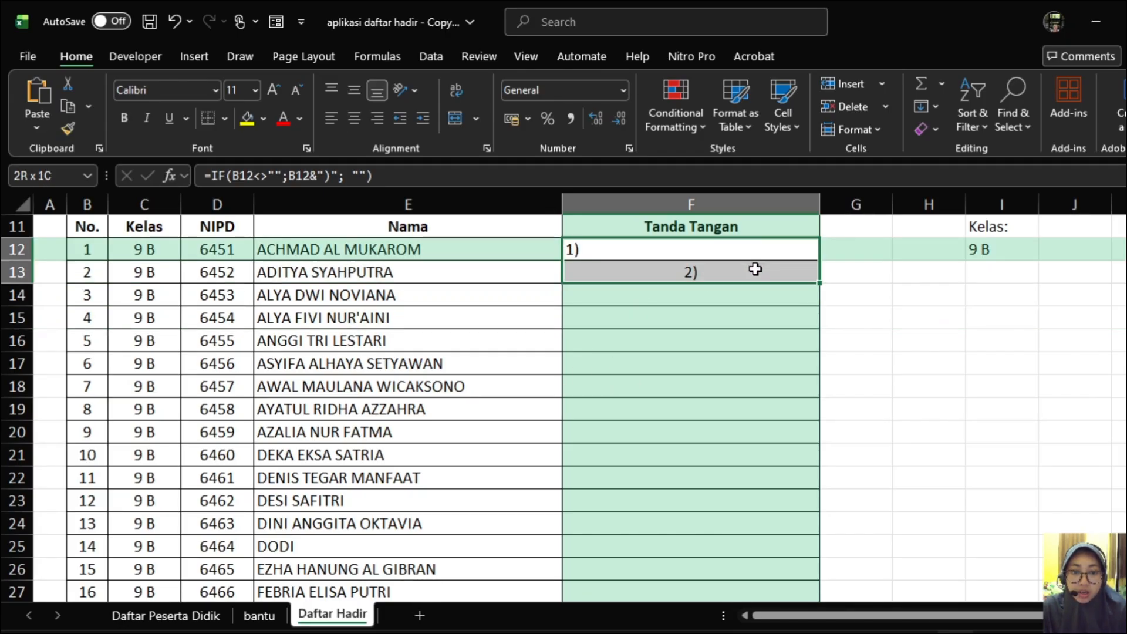
double_click(819, 284)
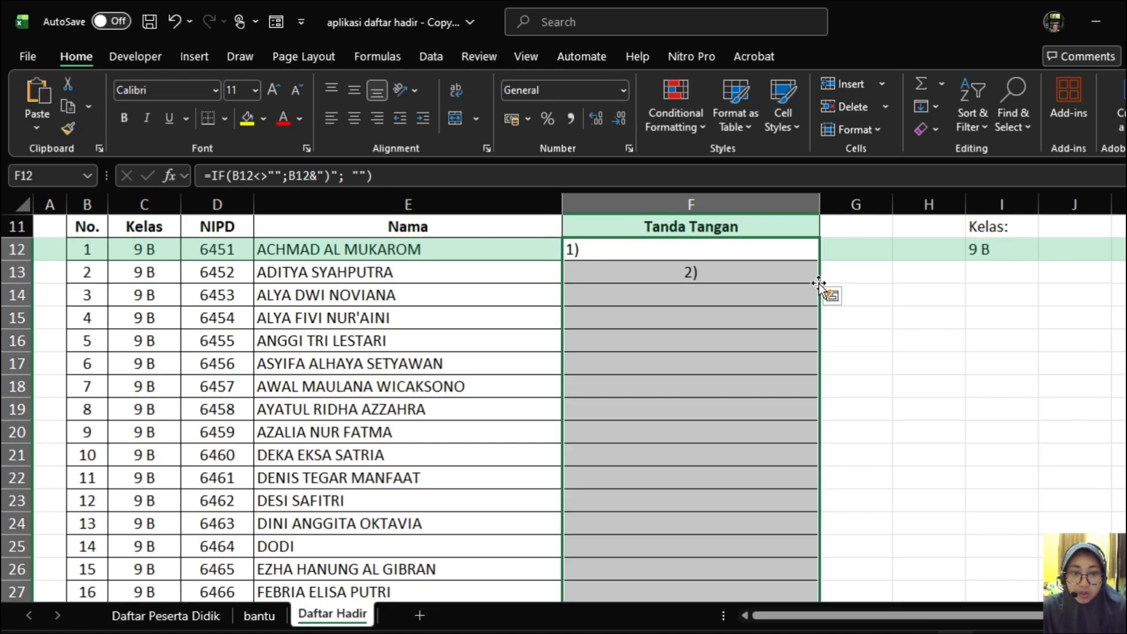
scroll(787, 340, down, 13)
scroll(810, 358, up, 3)
click(878, 333)
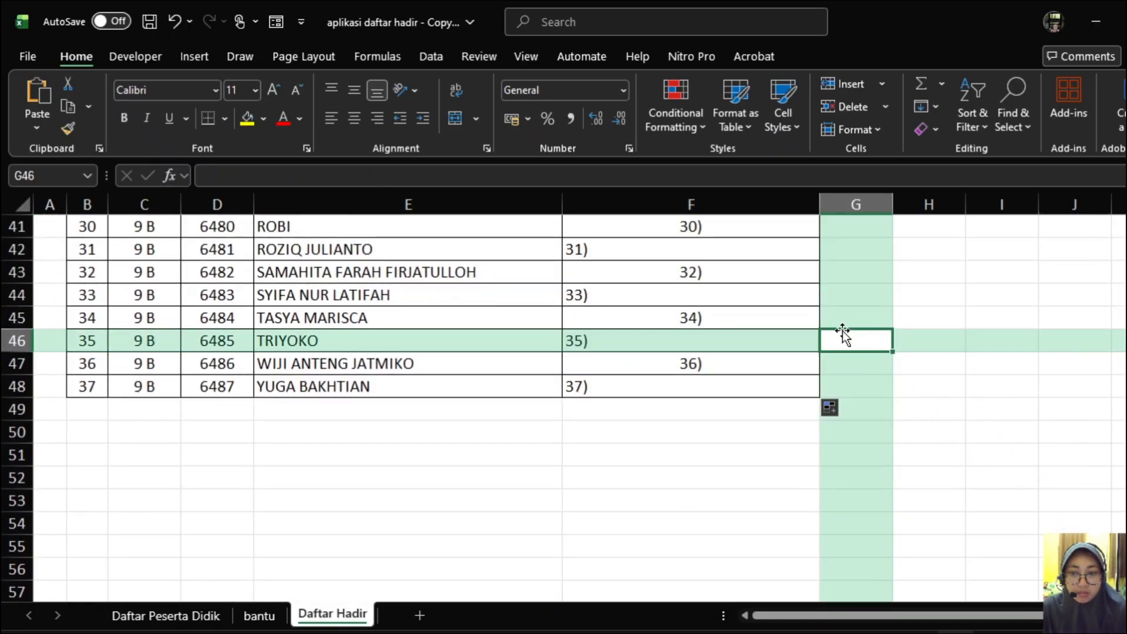
click(661, 384)
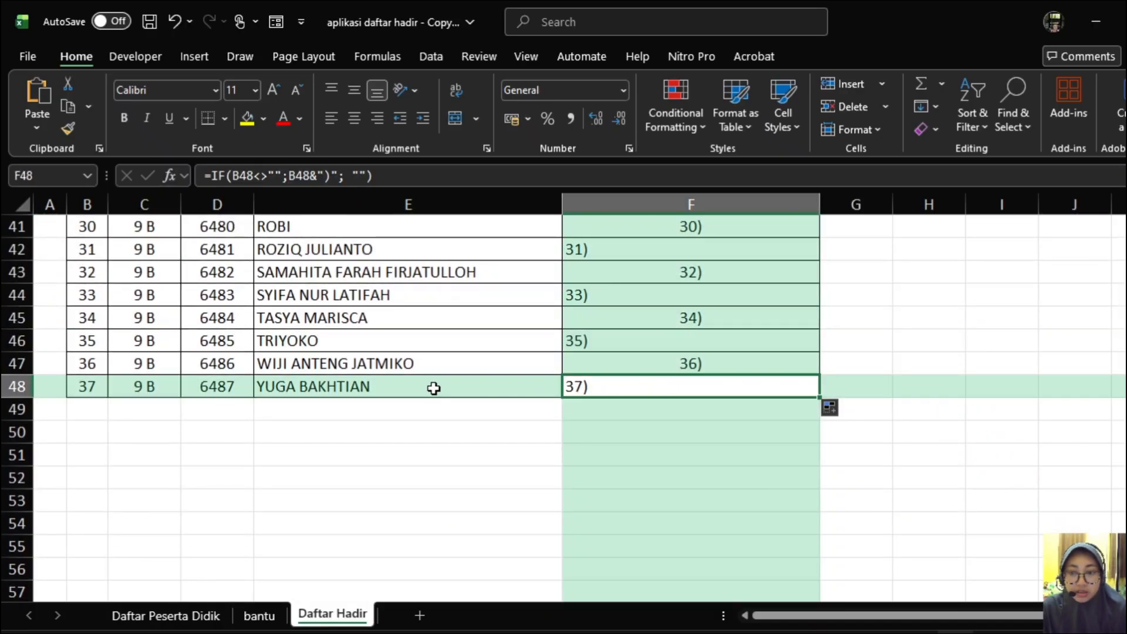
scroll(570, 351, up, 13)
scroll(579, 376, down, 3)
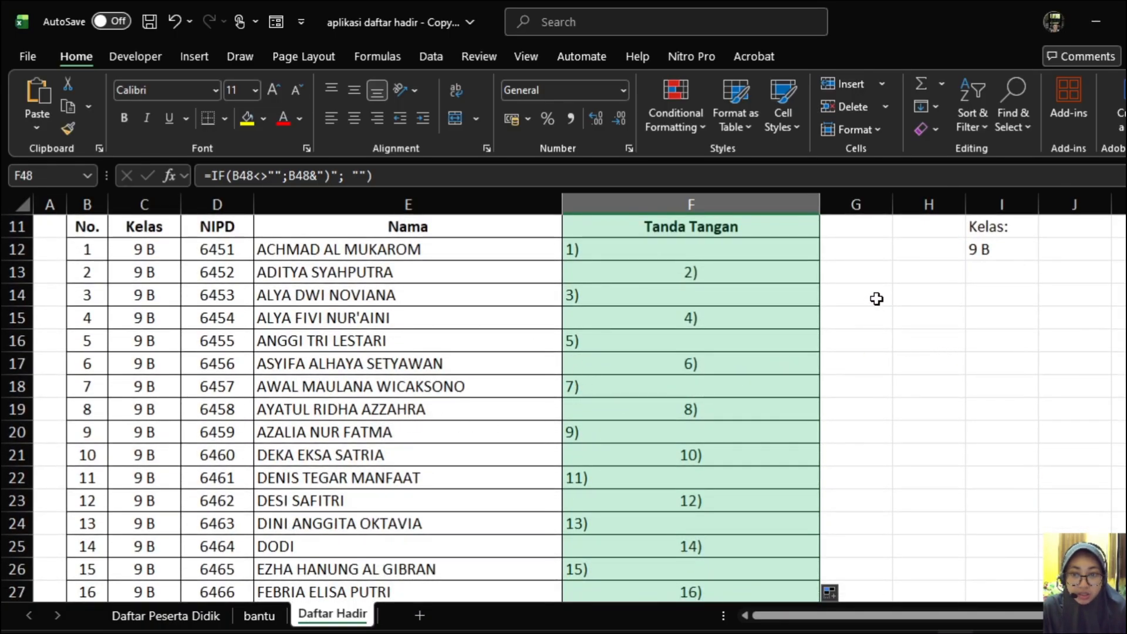
scroll(587, 323, down, 10)
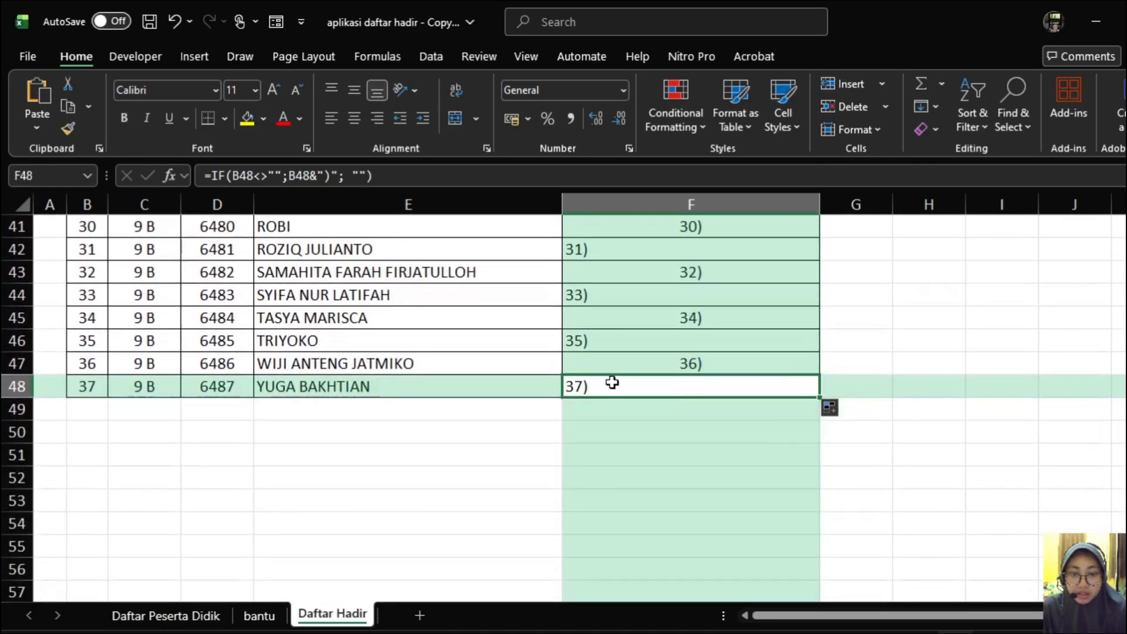
Step: Set the class selector in I12 to 7 B and check the signature numbers and borders through the last student
scroll(704, 379, up, 10)
click(1015, 249)
click(1047, 252)
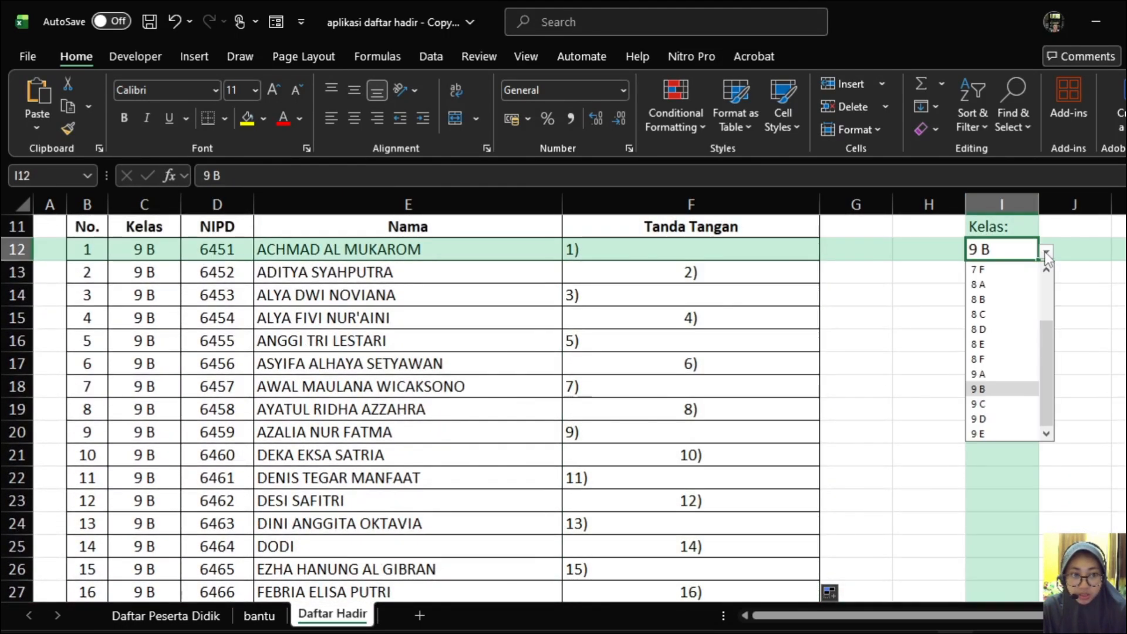
scroll(996, 317, up, 2)
click(995, 285)
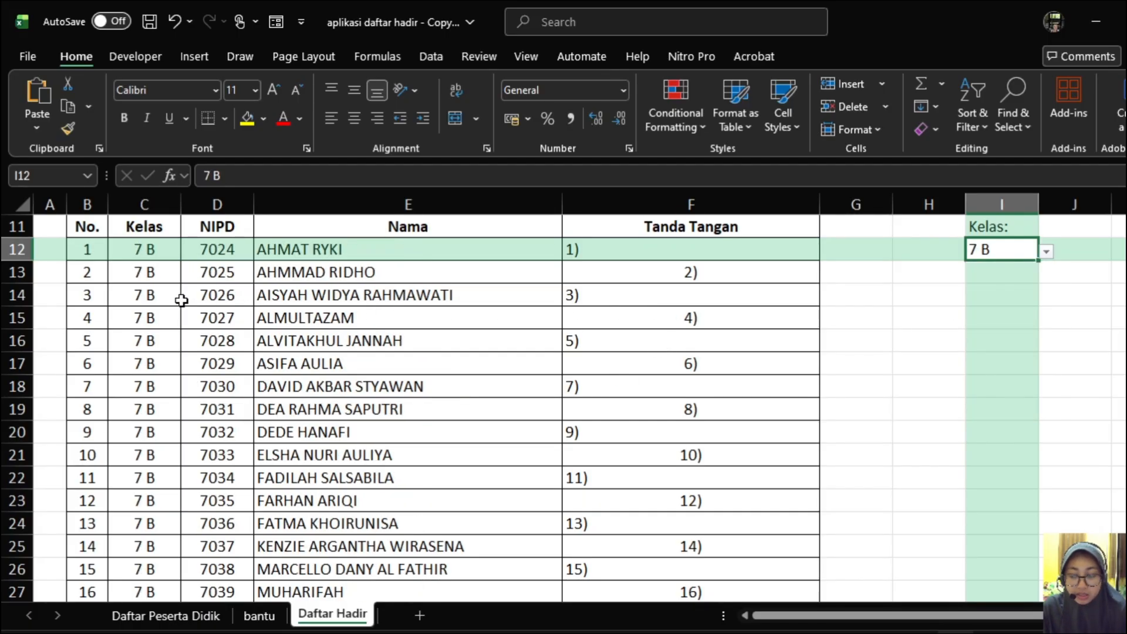
scroll(596, 364, down, 7)
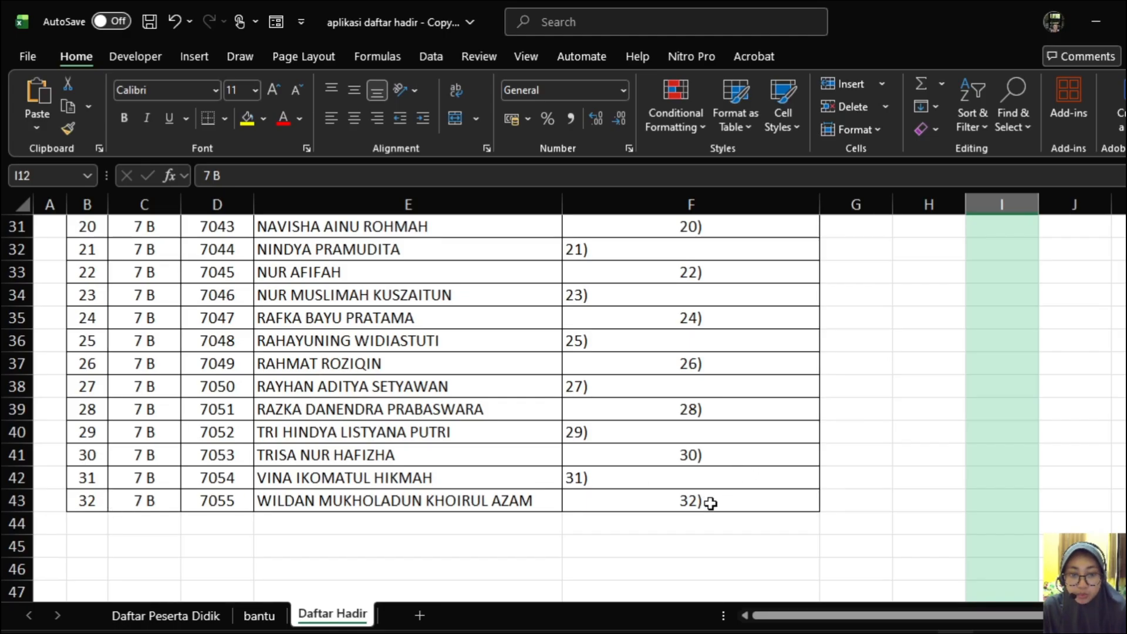
scroll(599, 524, down, 3)
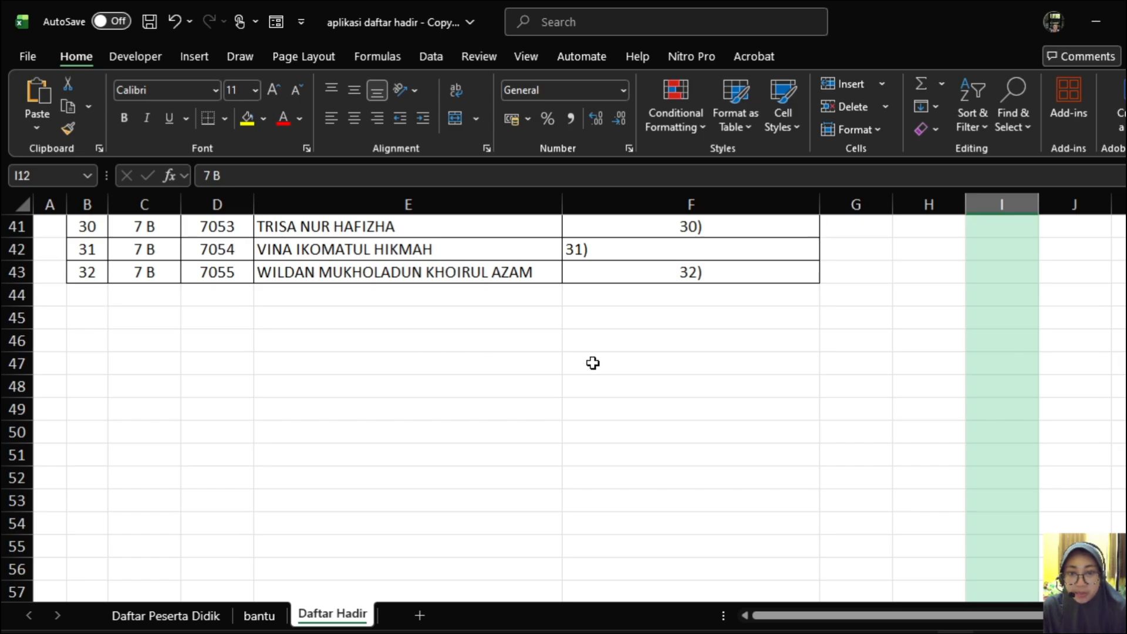
scroll(685, 394, up, 13)
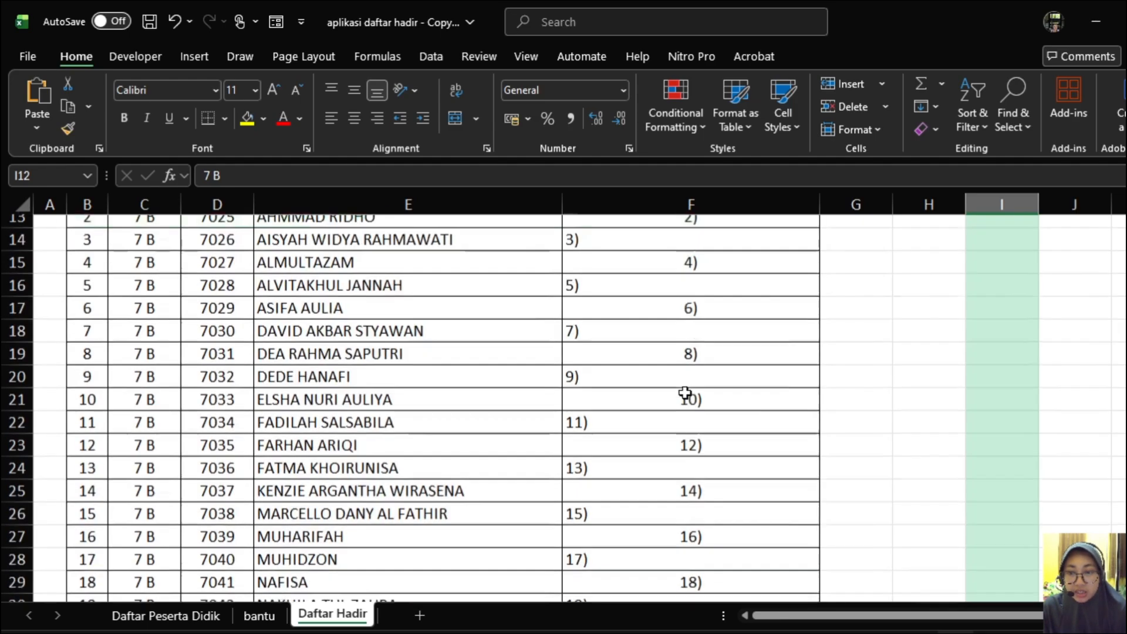
Step: Set the class selector in I12 to 8 D and check the numbering and borders down the student list
scroll(992, 464, down, 3)
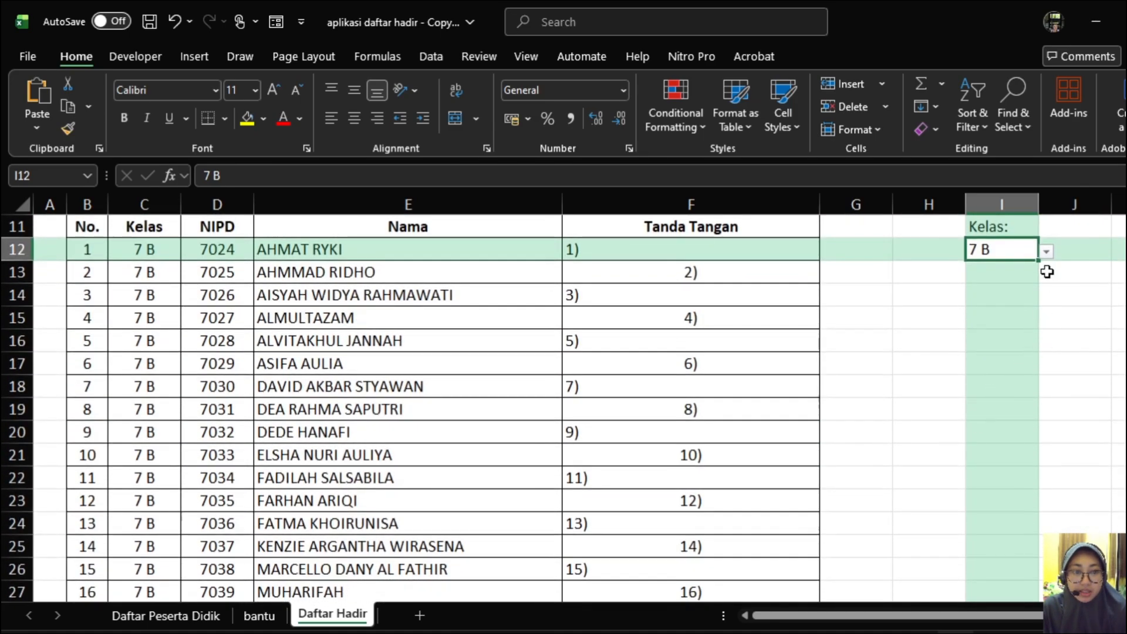
click(1046, 251)
click(1026, 347)
click(1046, 251)
click(1016, 404)
scroll(687, 385, down, 10)
scroll(687, 385, up, 13)
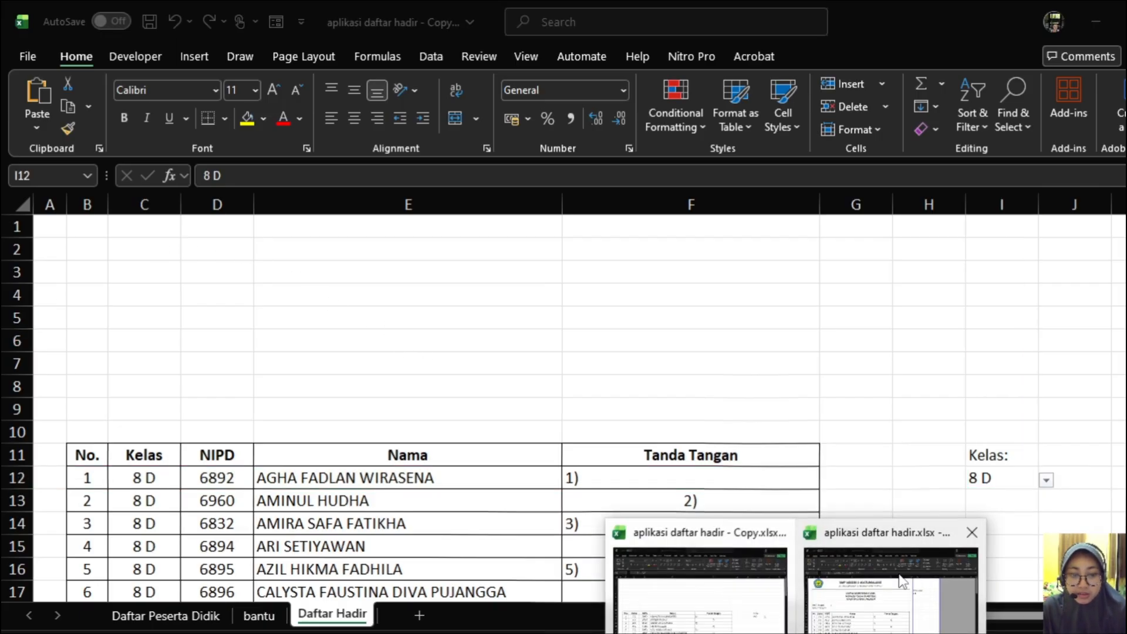
Step: Glance at the finished reference workbook, return to the copy, and narrow the empty column G beside the table
click(893, 575)
click(851, 575)
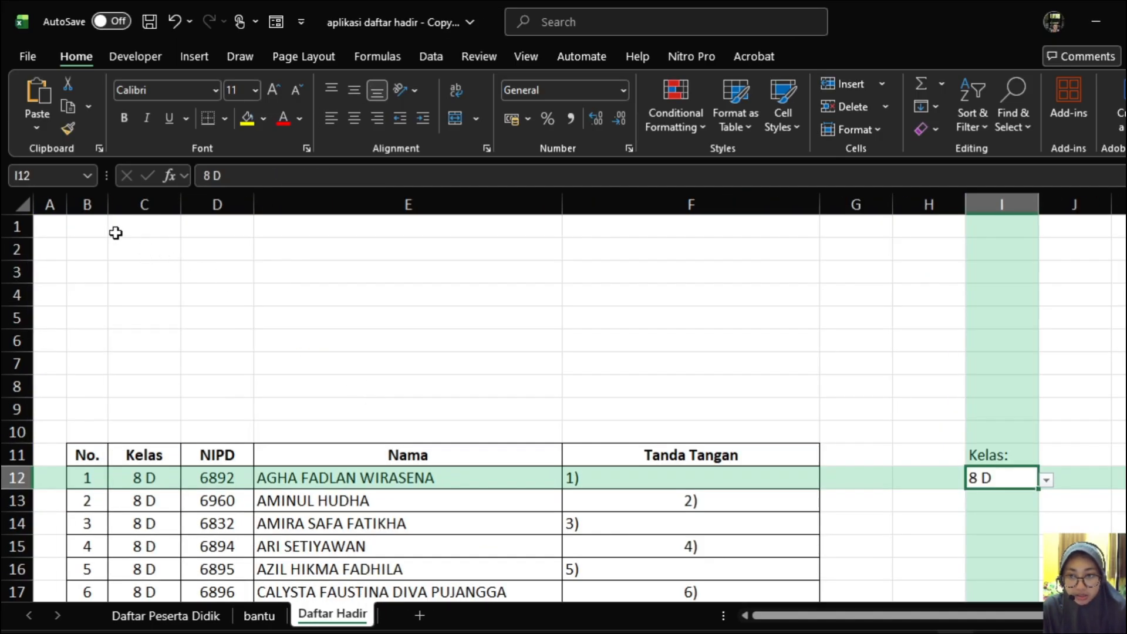
drag(93, 224, 757, 234)
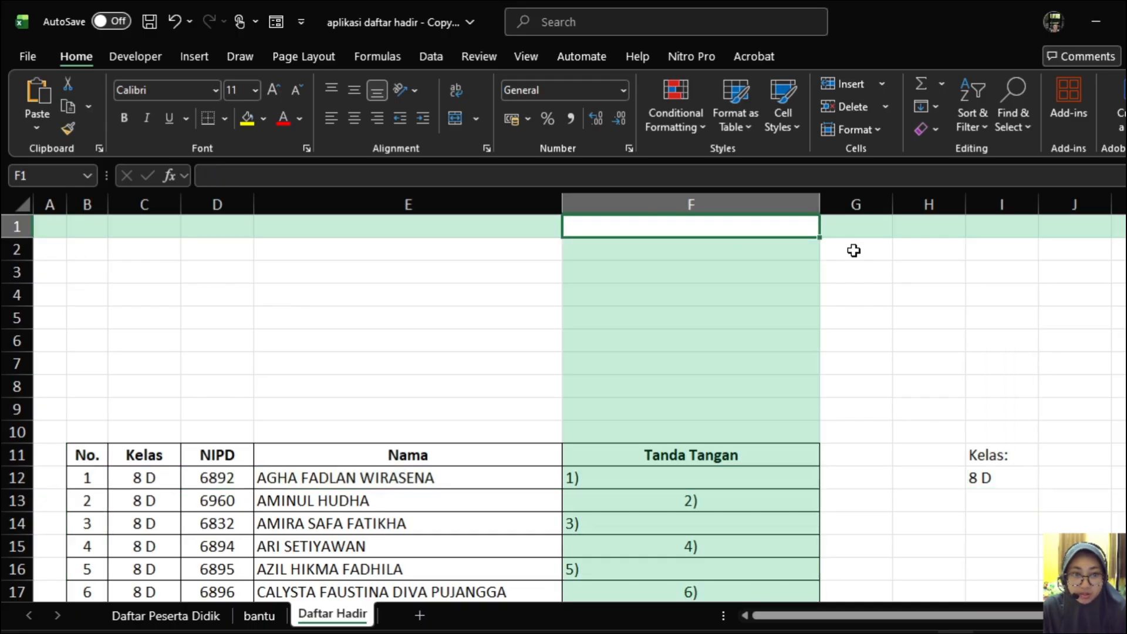
click(856, 204)
drag(892, 205, 857, 210)
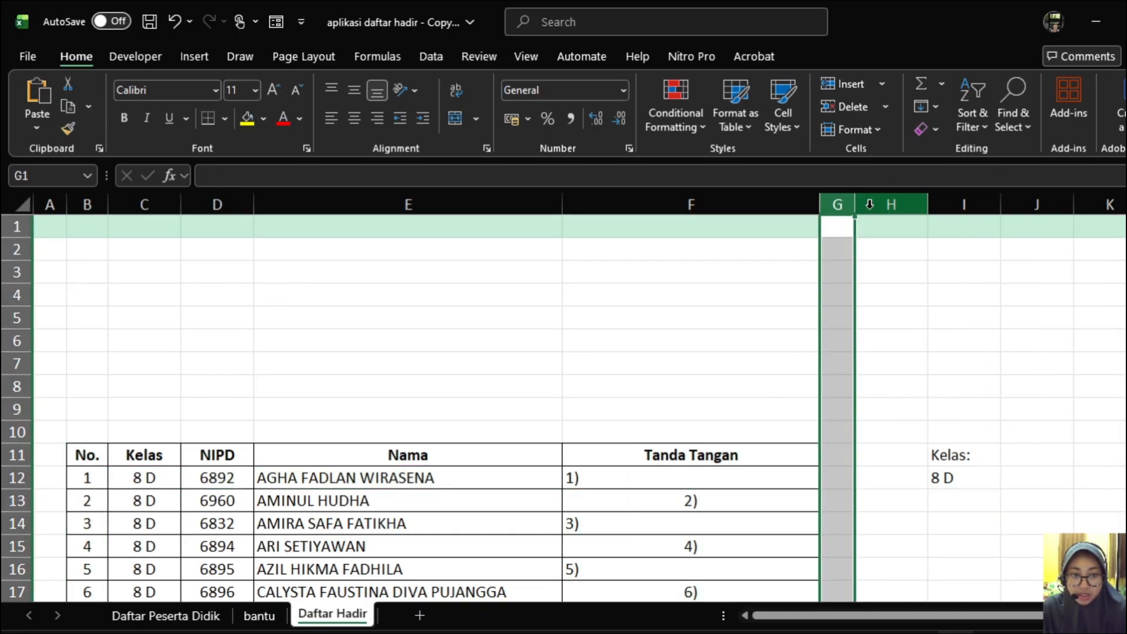
Step: Merge and centre B1:F1, and merge and centre B2:F2, for the letterhead lines
drag(88, 226, 694, 226)
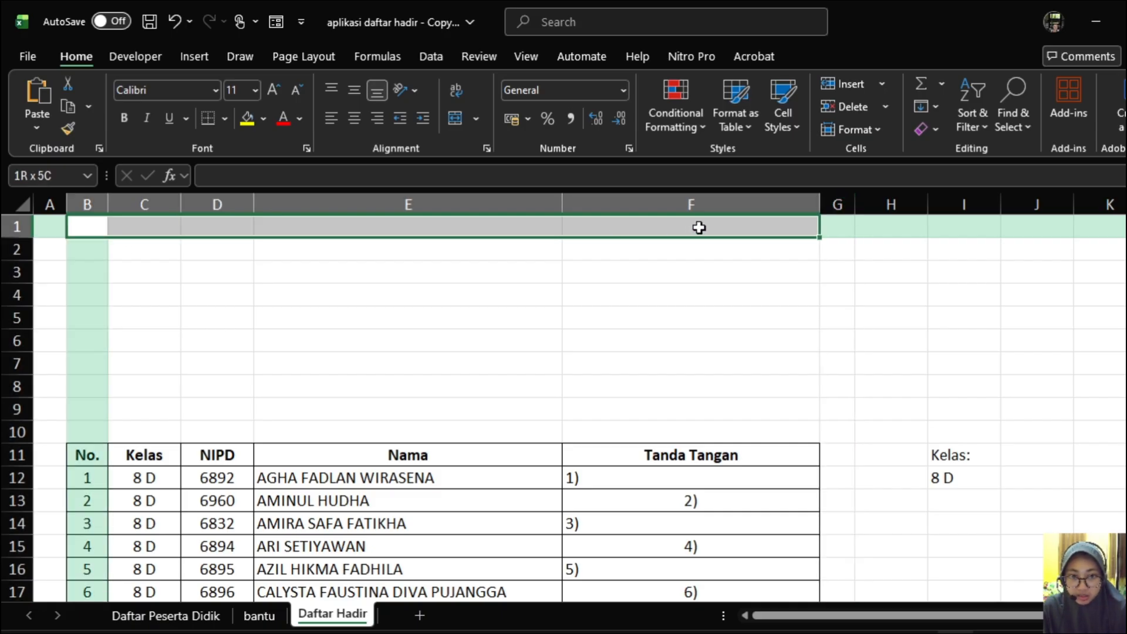
click(456, 118)
drag(83, 247, 692, 246)
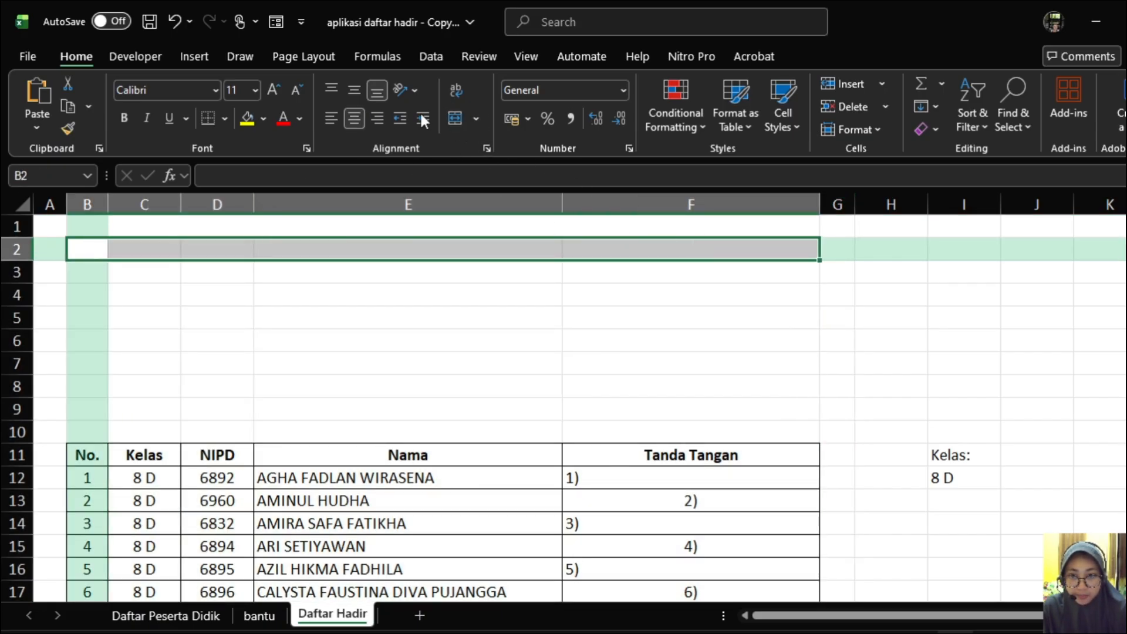
click(456, 118)
Step: Enter SMP NEGERI 1 WATUMALANG in B1 and the school's street address with postal code in B2, following the reference workbook
click(410, 203)
text(SMP NEGERI 1 WATUMALANG)
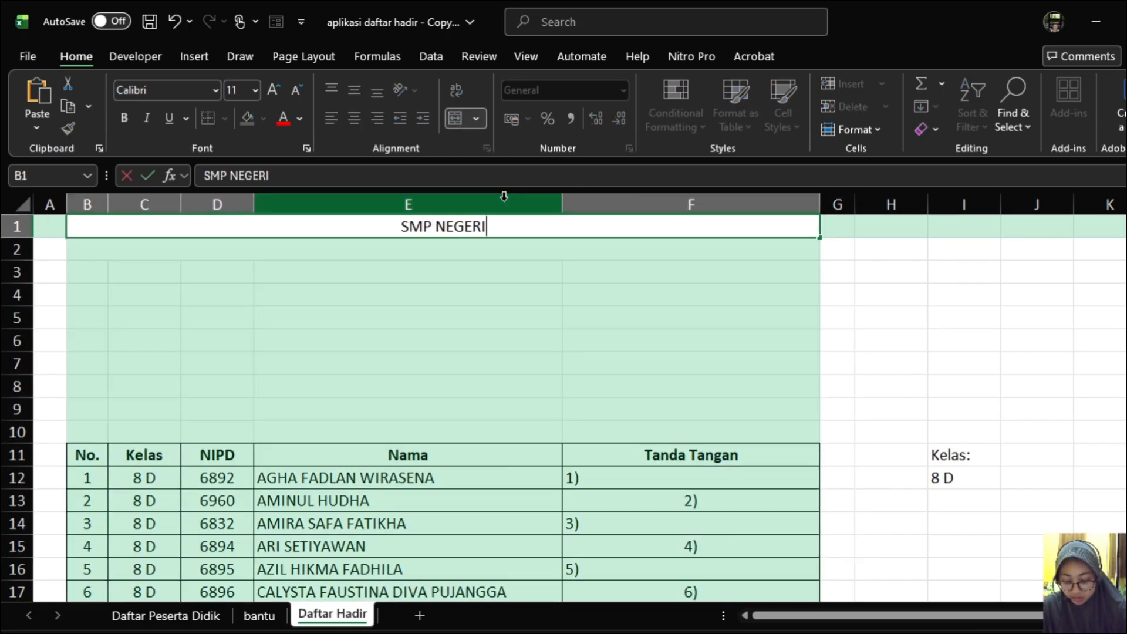
key(Return)
text(Jln. Watumalang)
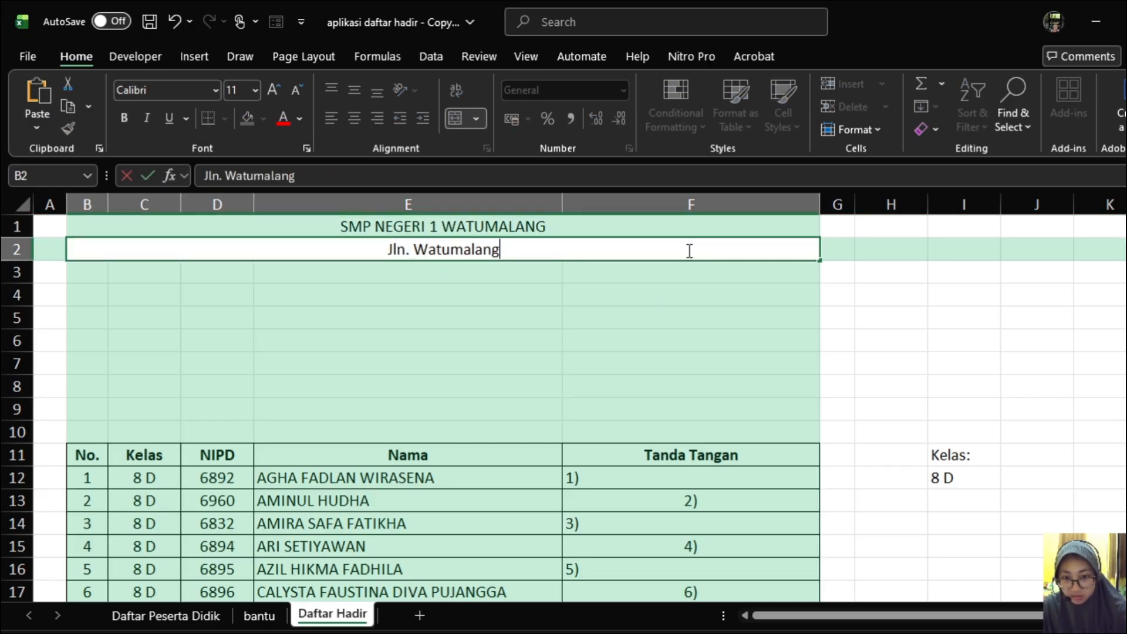
text( Km. 10)
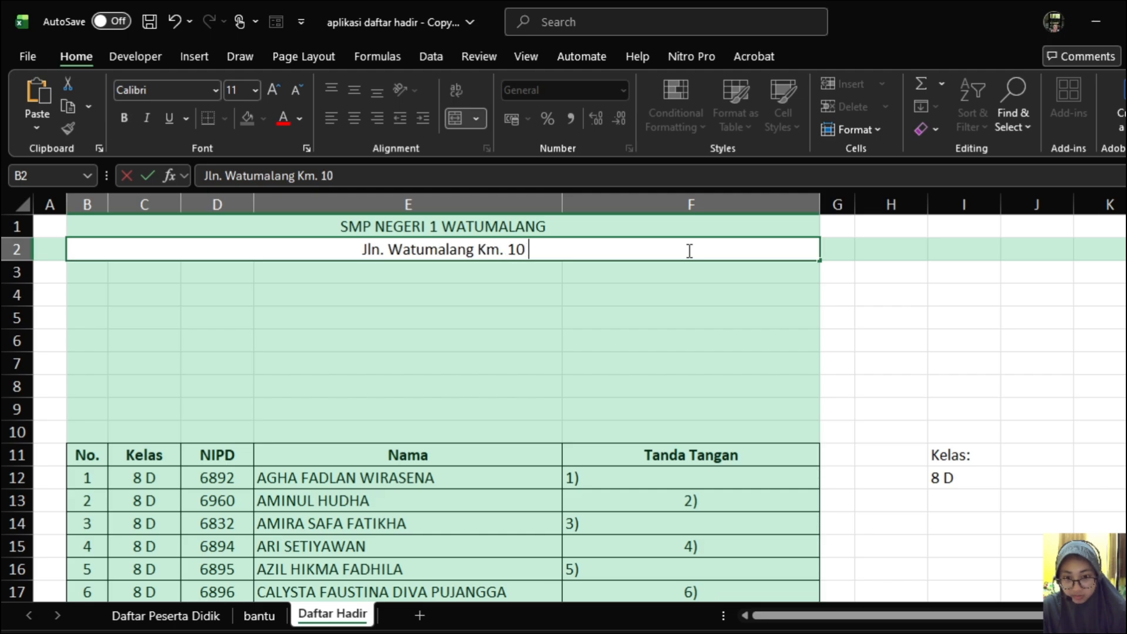
text( Wonosobo Kode Pos)
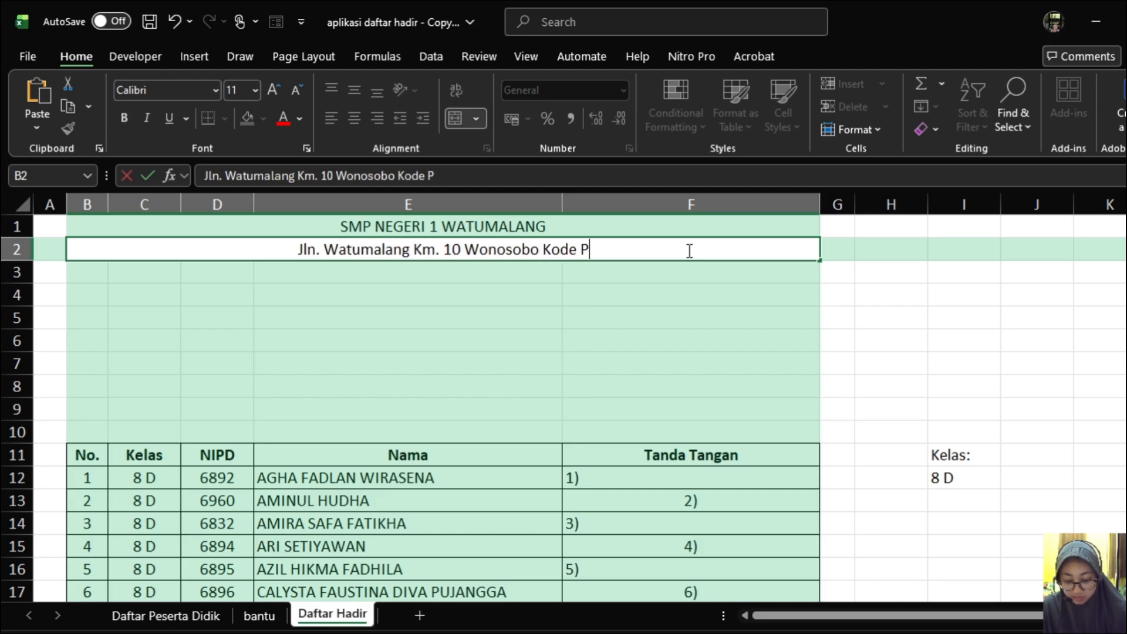
mouse_move(830, 606)
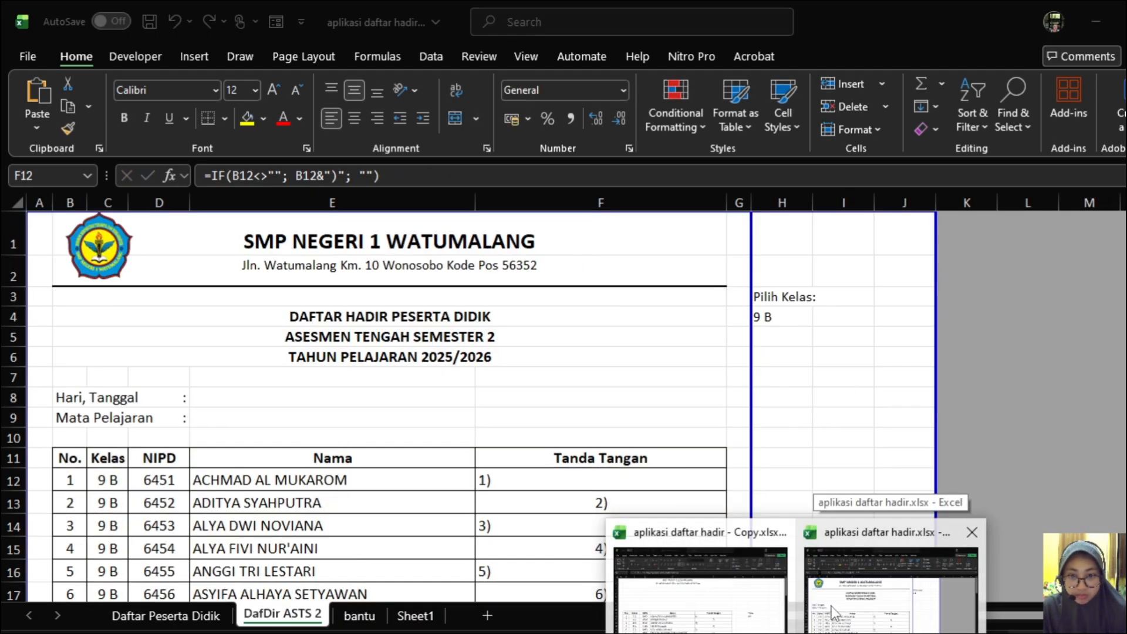
text(56362)
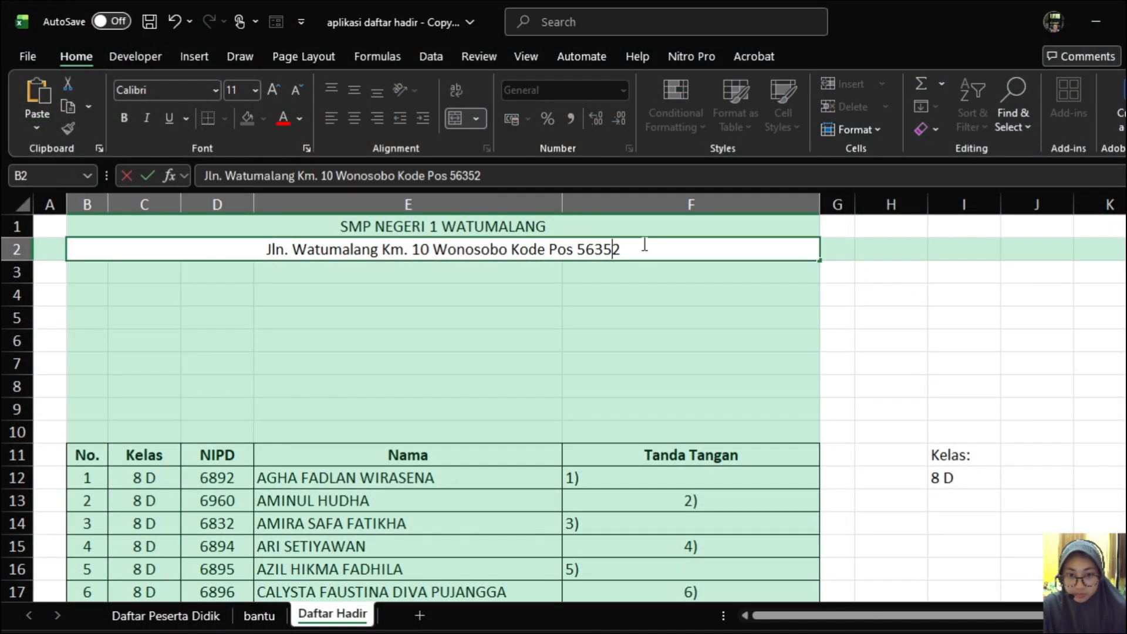
Step: Make the school name in B1 bold and enlarge it to 16 pt
click(645, 226)
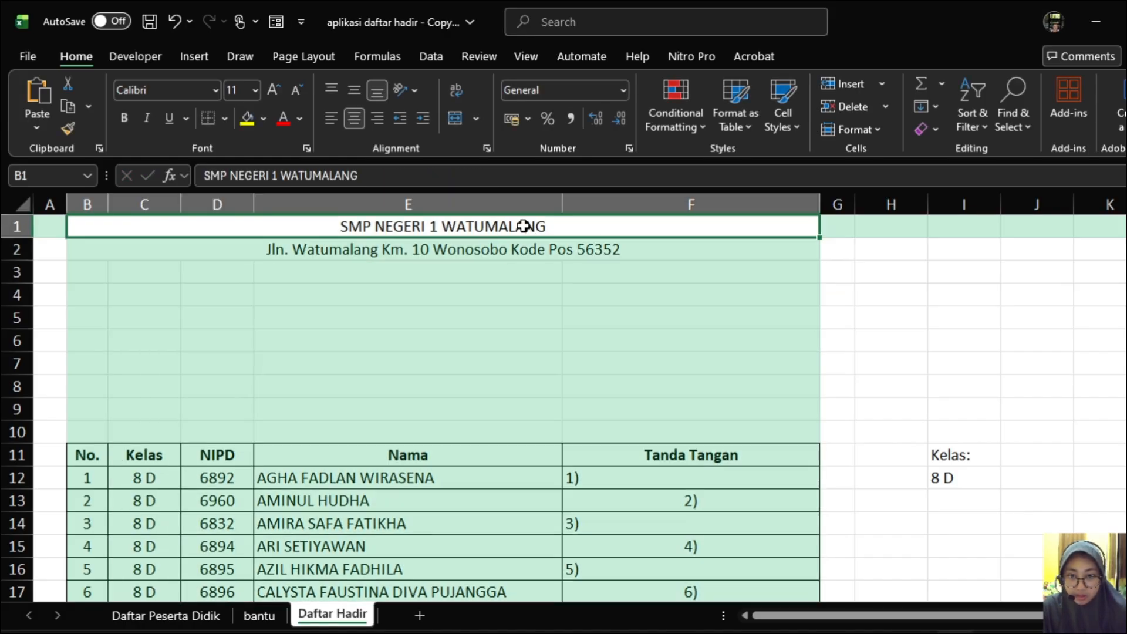
click(123, 117)
click(273, 90)
click(273, 90)
click(272, 91)
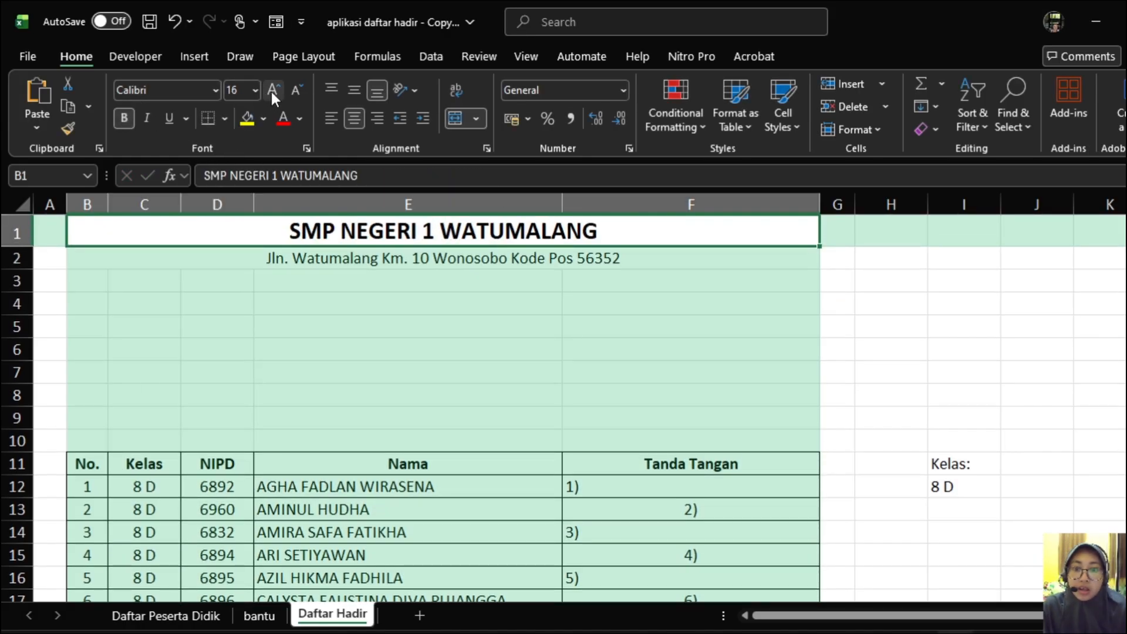
click(347, 258)
click(250, 288)
scroll(386, 383, down, 3)
scroll(360, 367, up, 3)
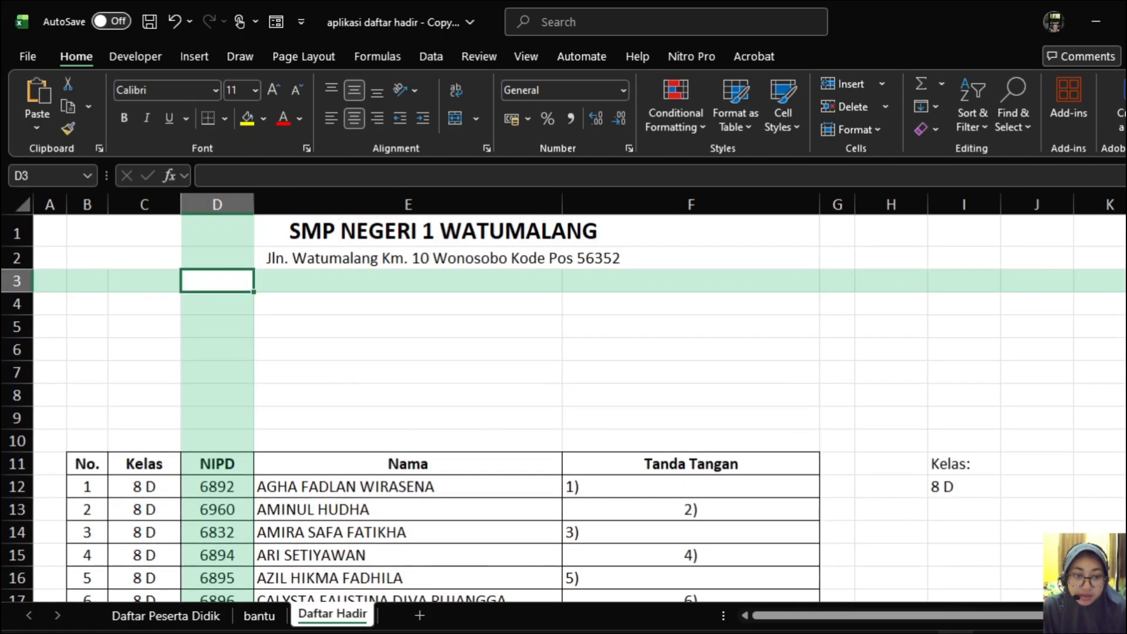
scroll(808, 520, down, 3)
scroll(216, 359, down, 3)
scroll(216, 359, down, 1)
drag(11, 237, 25, 487)
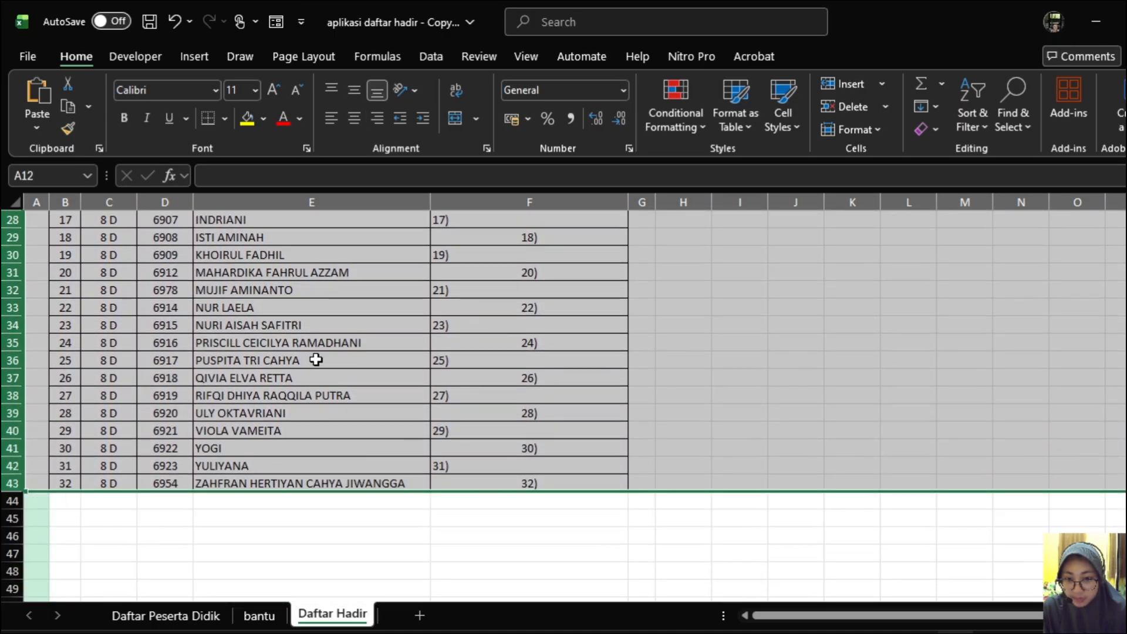
Step: Set the class selector in I12 to 9 D
scroll(298, 359, up, 9)
click(737, 420)
click(775, 419)
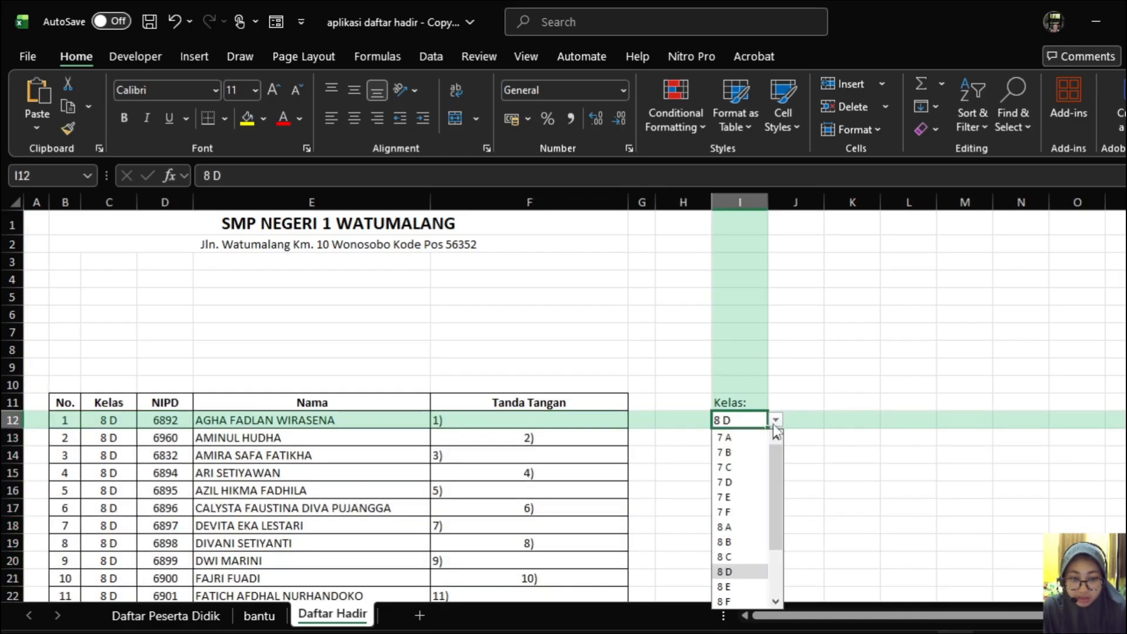
click(745, 591)
Step: Increase the font size of student rows 12 to 48 to 12 pt and check the list through the last student
scroll(55, 270, down, 3)
drag(10, 246, 13, 583)
click(273, 89)
scroll(294, 272, up, 5)
click(684, 452)
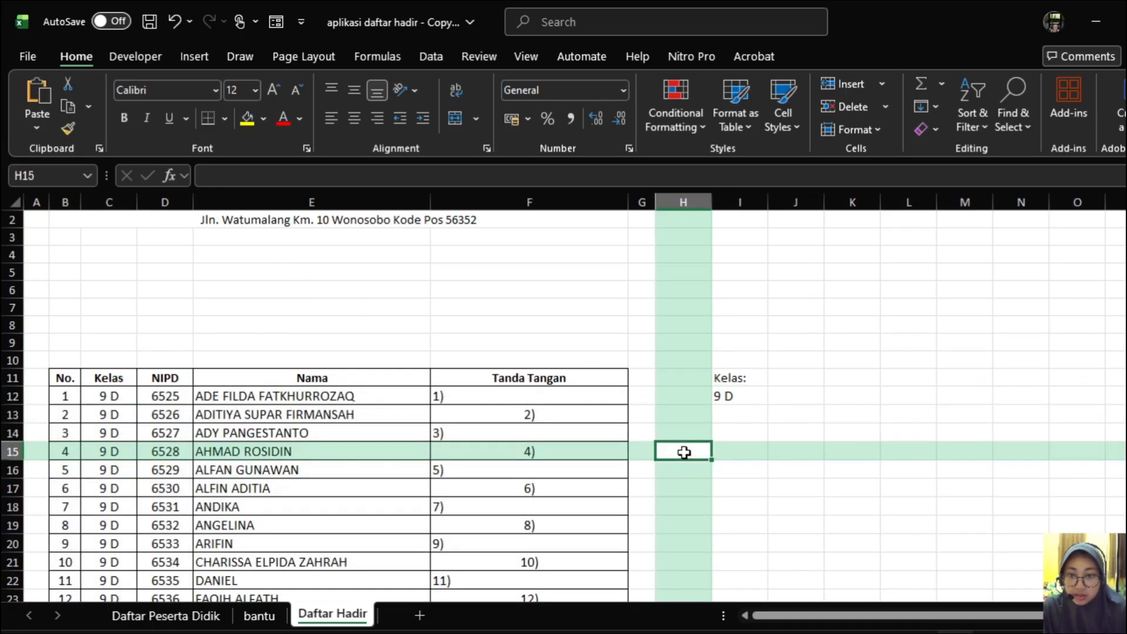
scroll(420, 461, down, 13)
scroll(357, 443, up, 10)
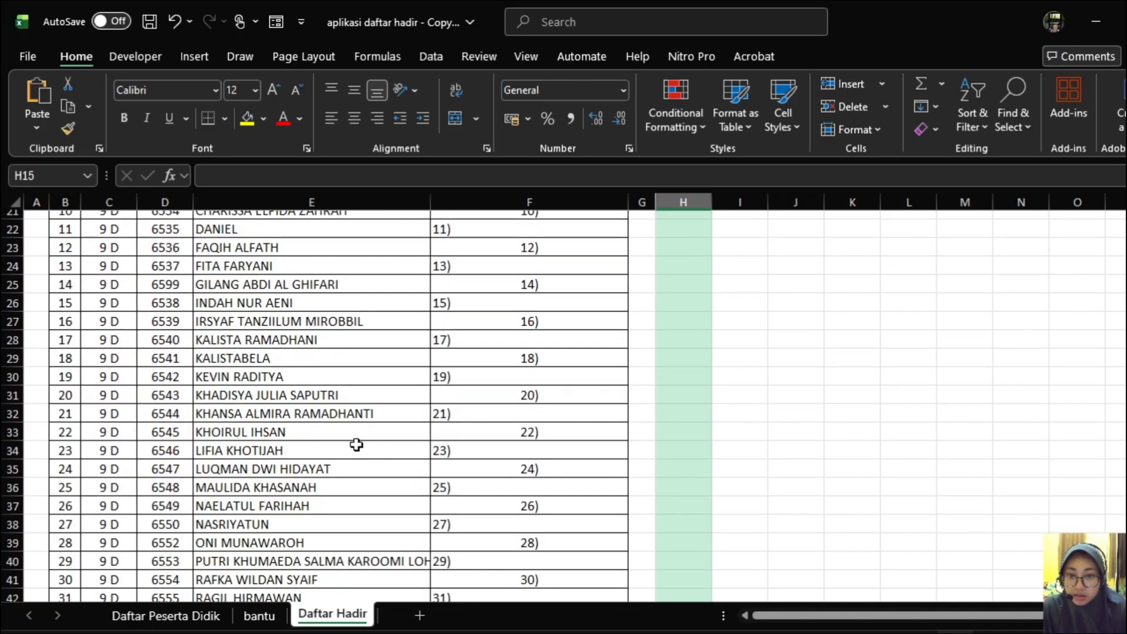
Step: Set the row height of student rows 12 to 48 to 18
scroll(191, 347, up, 3)
drag(11, 391, 7, 576)
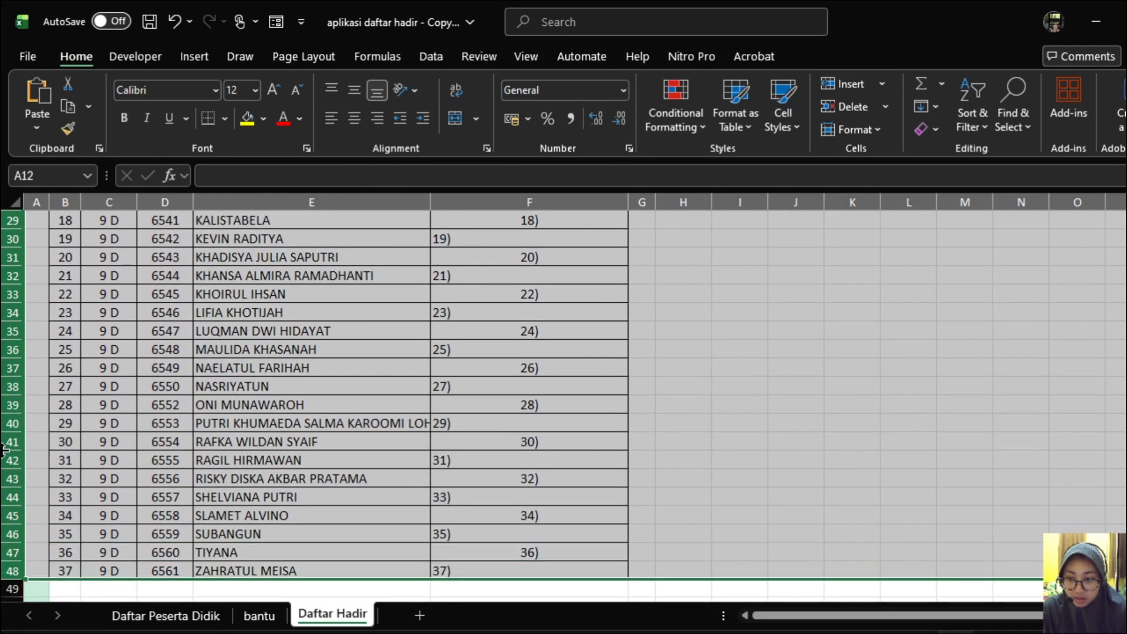
right_click(6, 437)
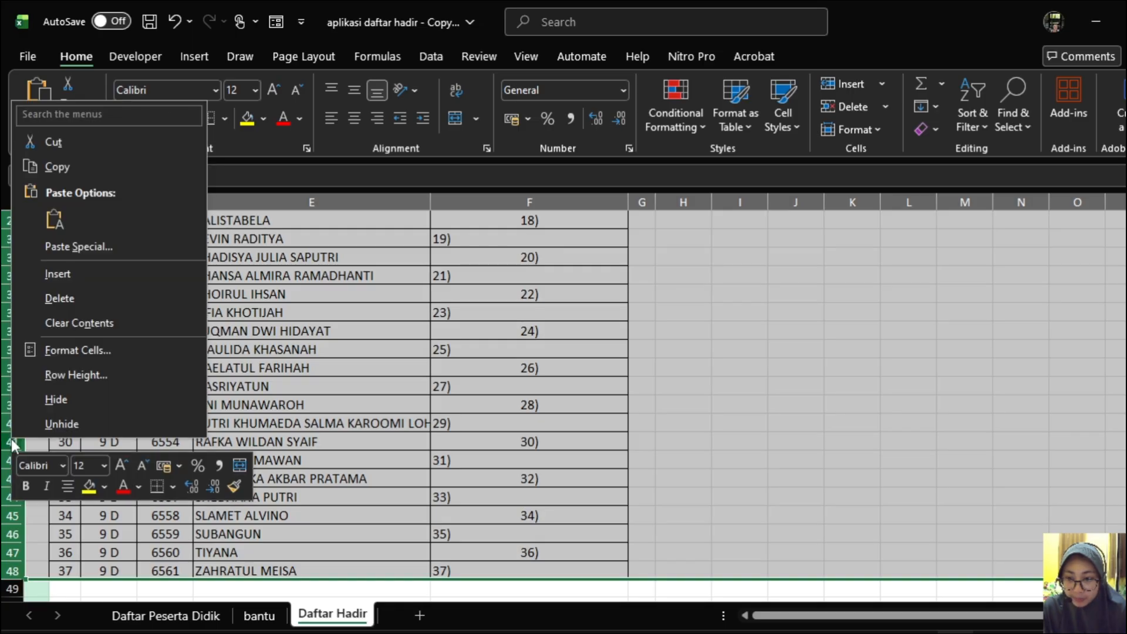
click(61, 376)
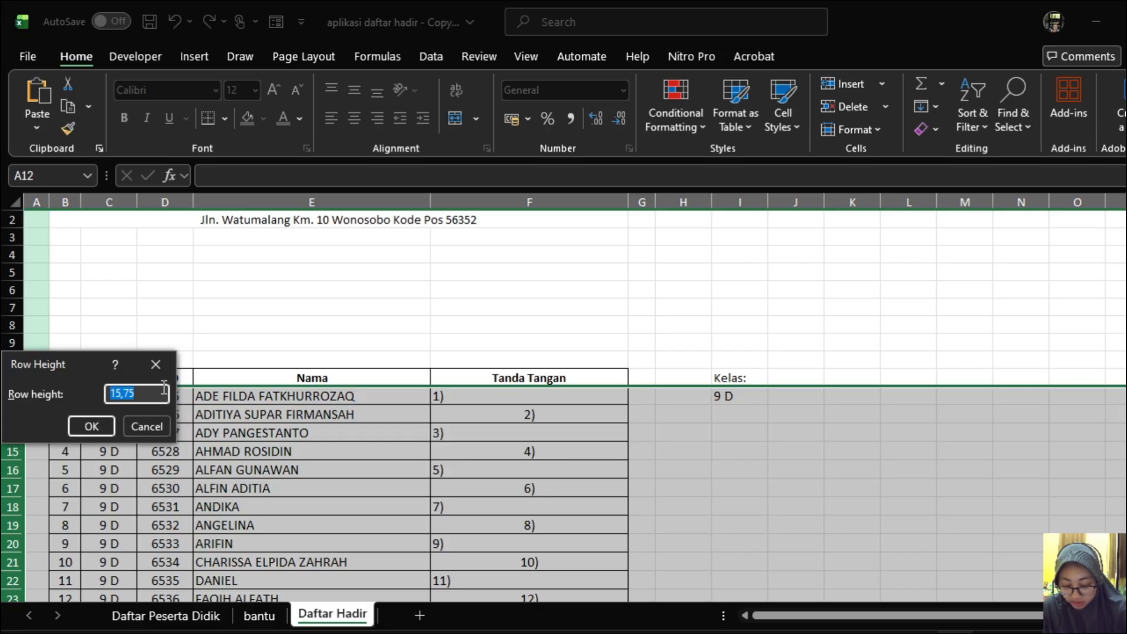
text(18)
key(Return)
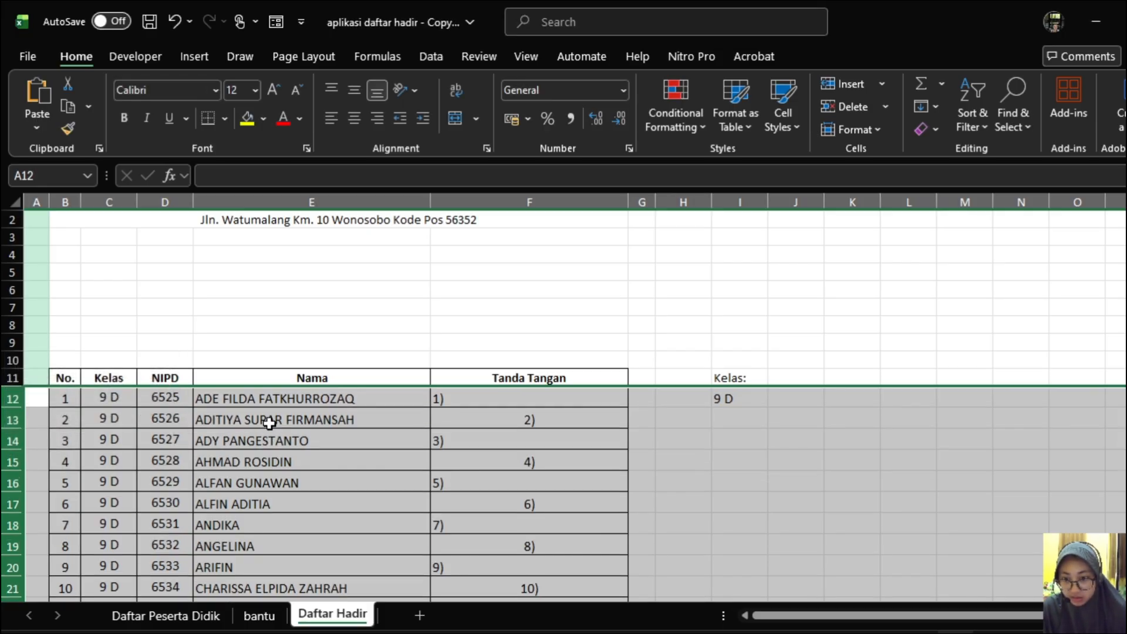
Step: Middle-align student rows 12 to 48 vertically and check the layout down to the last student
click(354, 90)
click(662, 459)
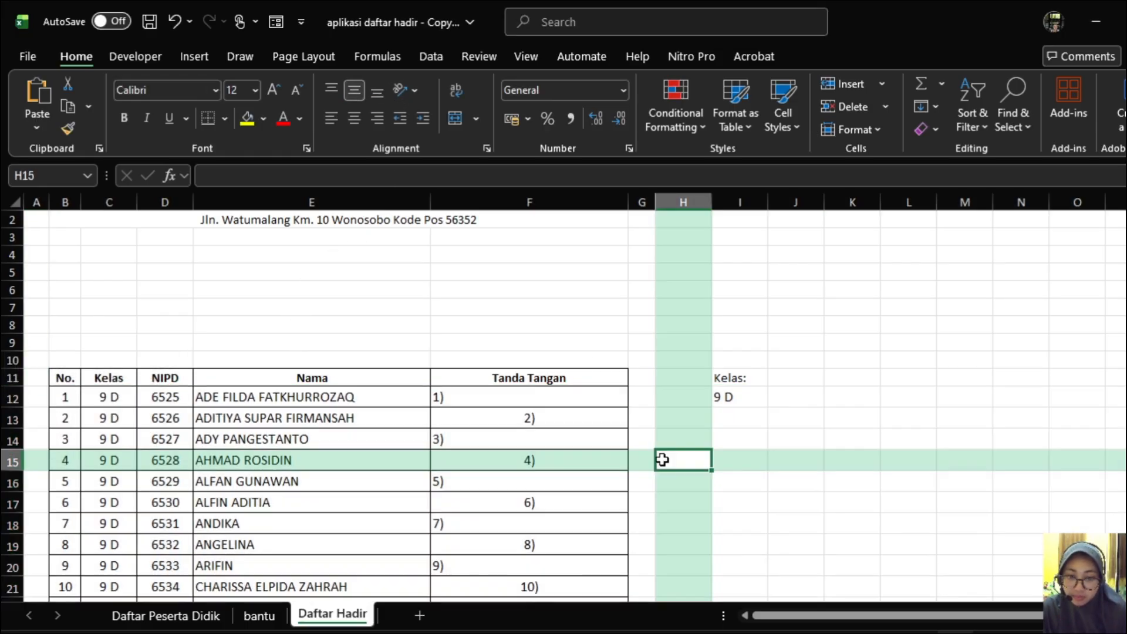
scroll(661, 459, down, 9)
scroll(637, 472, down, 5)
scroll(584, 503, up, 5)
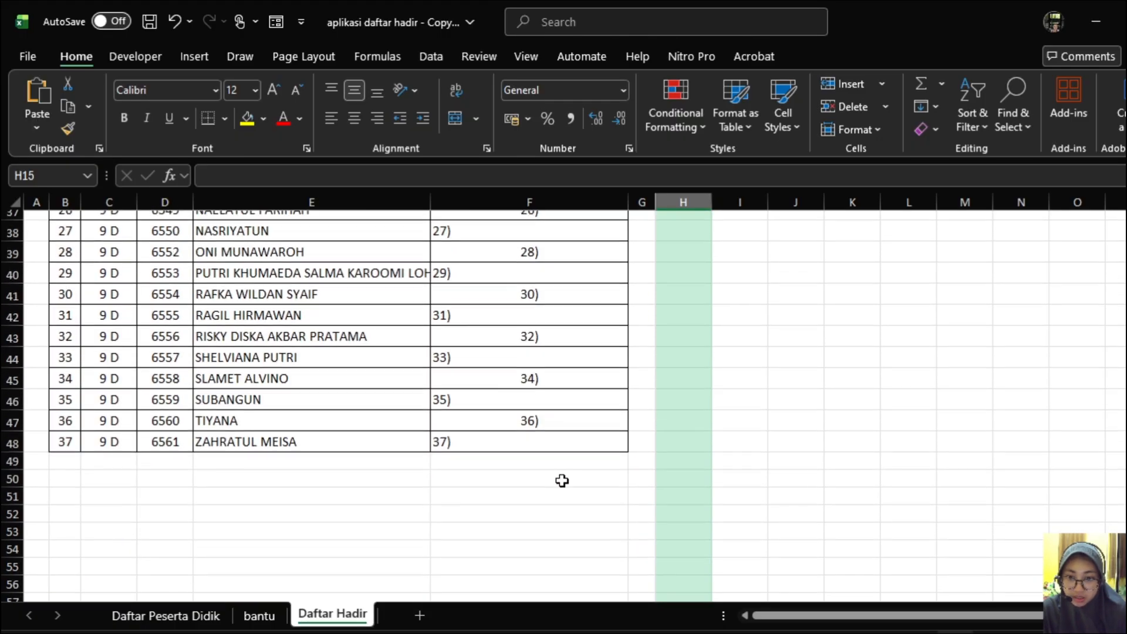
scroll(294, 458, up, 9)
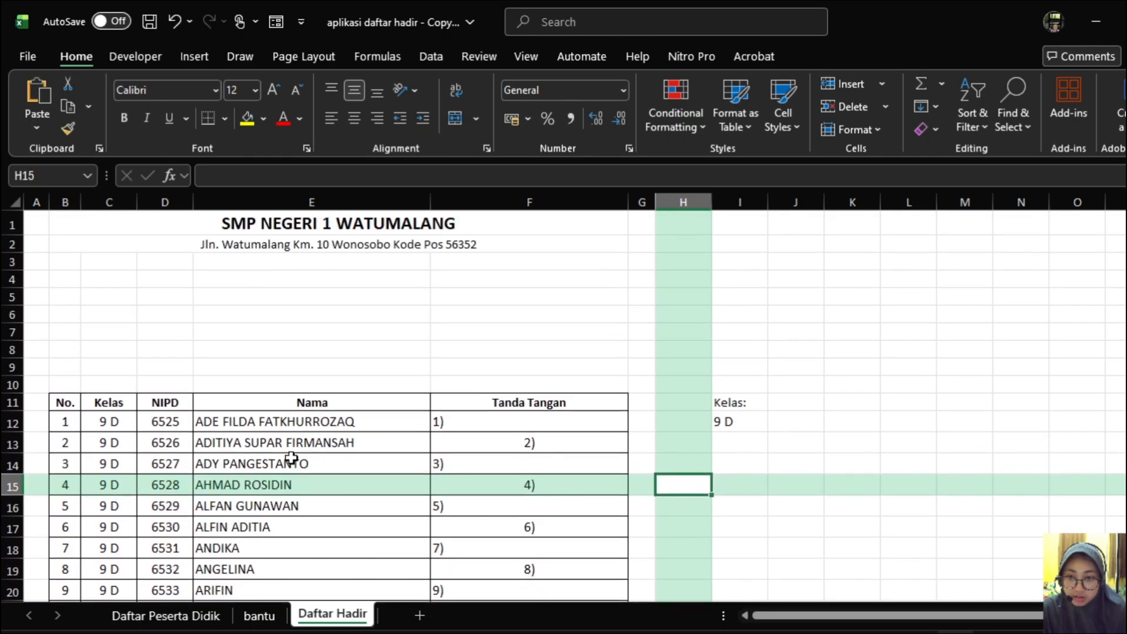
click(88, 234)
key(ctrl+shift+Down)
click(90, 230)
key(ctrl+shift+Down)
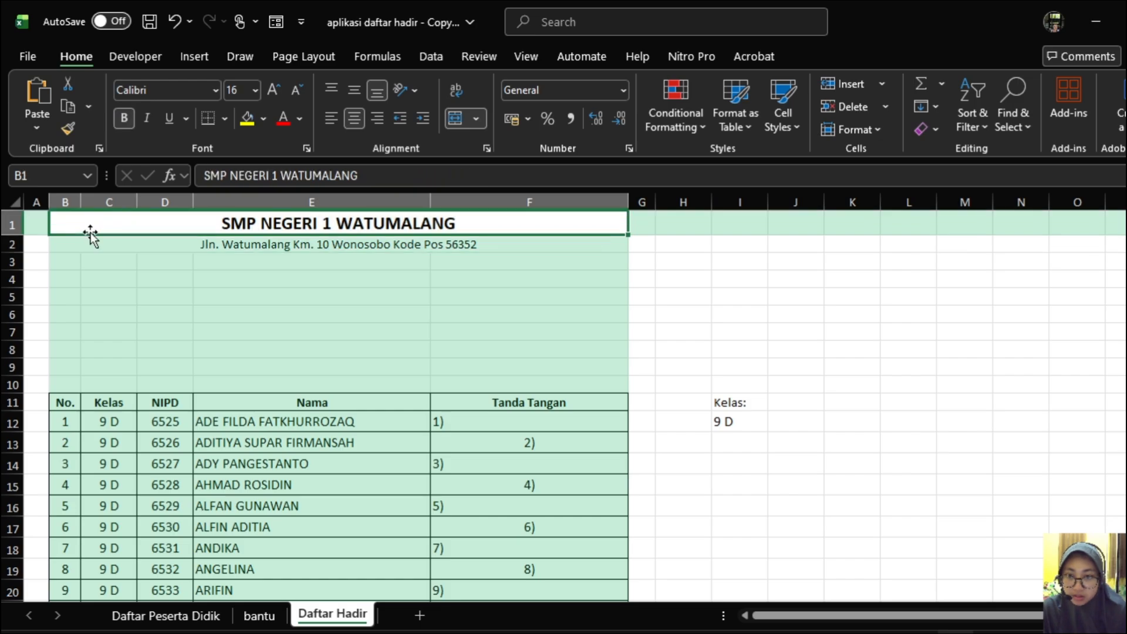
Step: Enter the title lines DAFTAR HADIR PESERTA DIDIK, ASESMEN TENGAH SEMESTER 2 and TAHUN PELAJARAN 2025/2026 in B4, B5 and B6
click(76, 276)
mouse_move(76, 277)
mouse_down()
mouse_move(533, 280)
mouse_move(68, 276)
mouse_up()
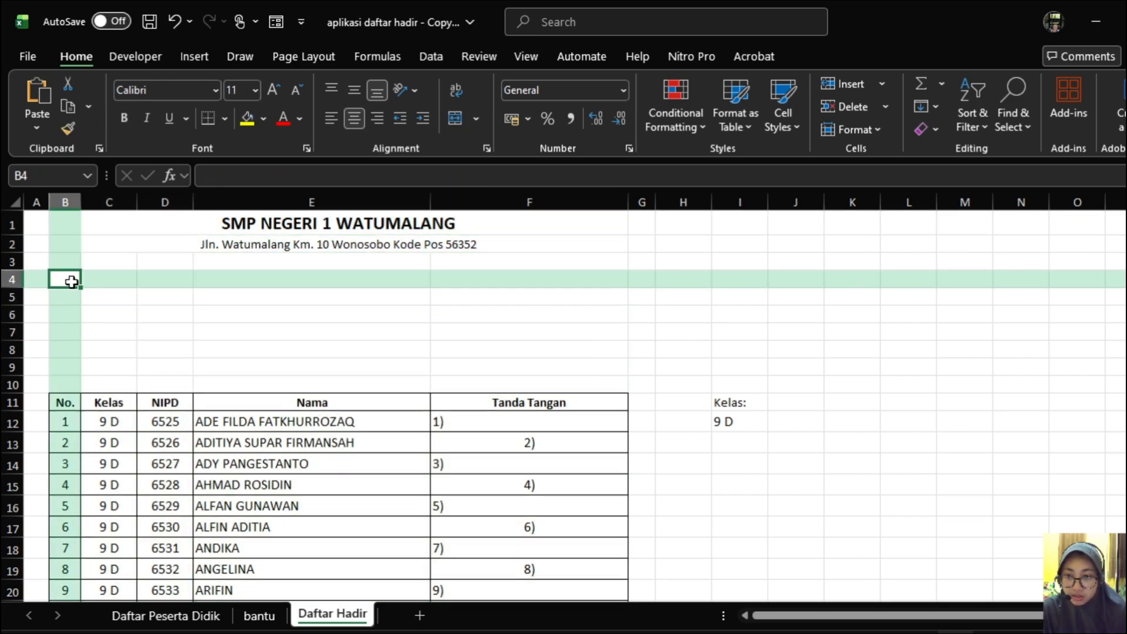
click(890, 587)
key(alt+Tab)
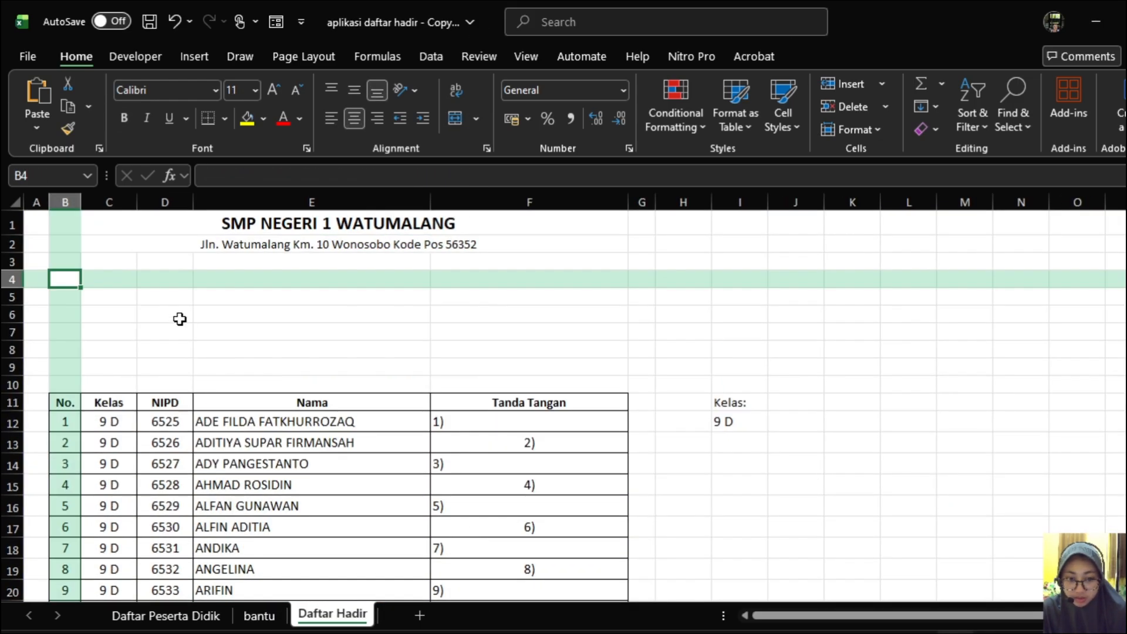
text(DAFTAR HADIR PESERTA DIDIK)
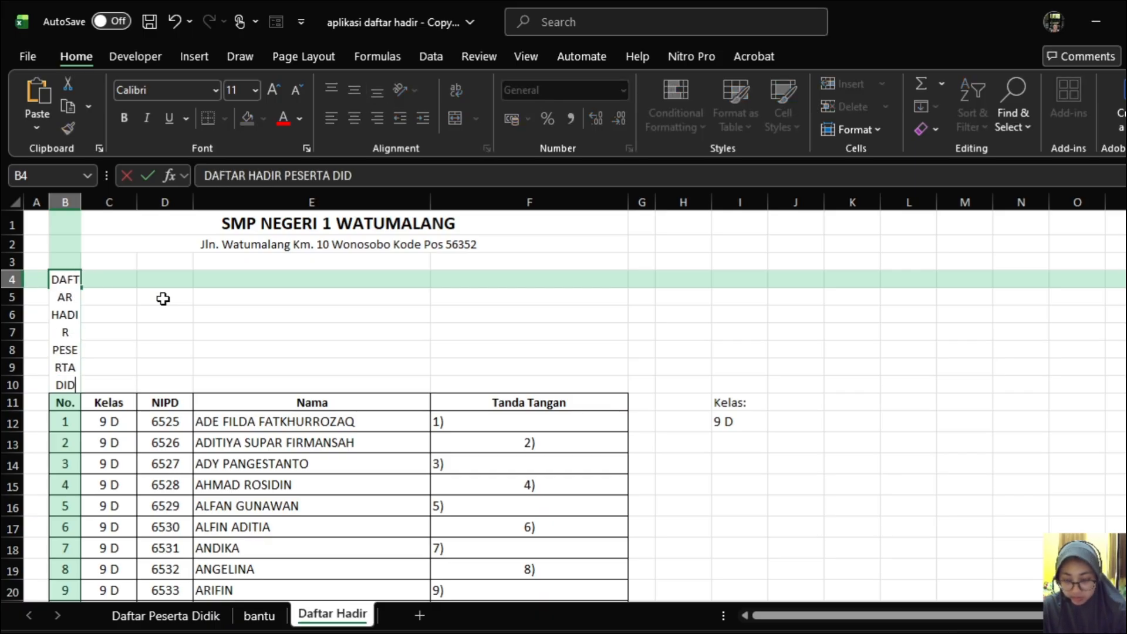
key(Return)
text(ASESMEN TENGAH SEM)
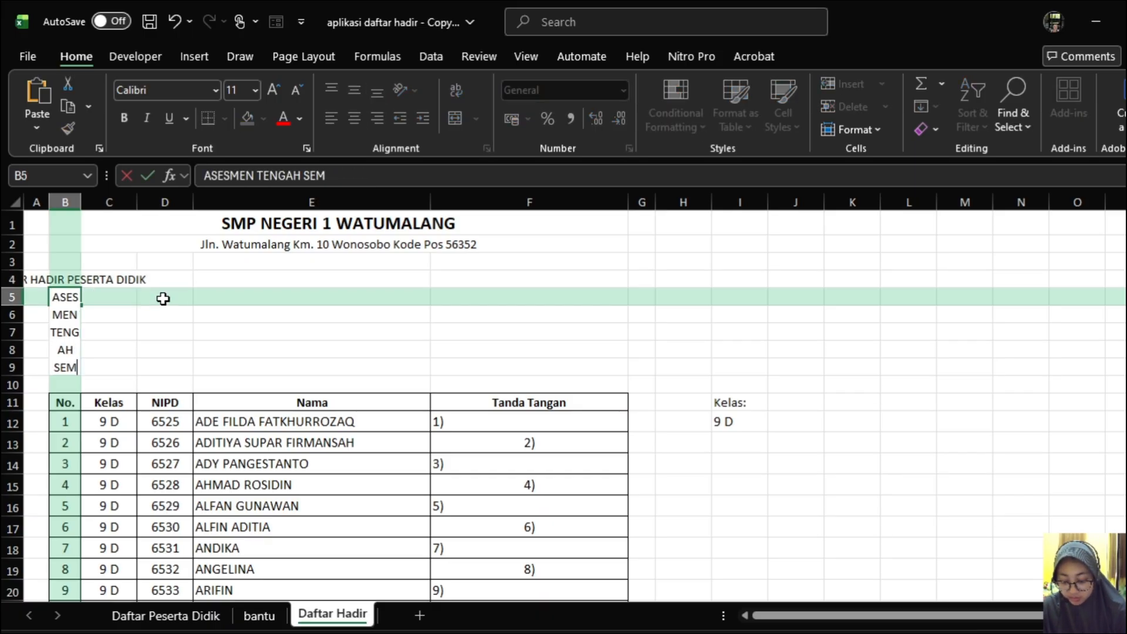
text(ESTER 2)
key(Return)
text(TAHUN PELAJARAN 2025/2026)
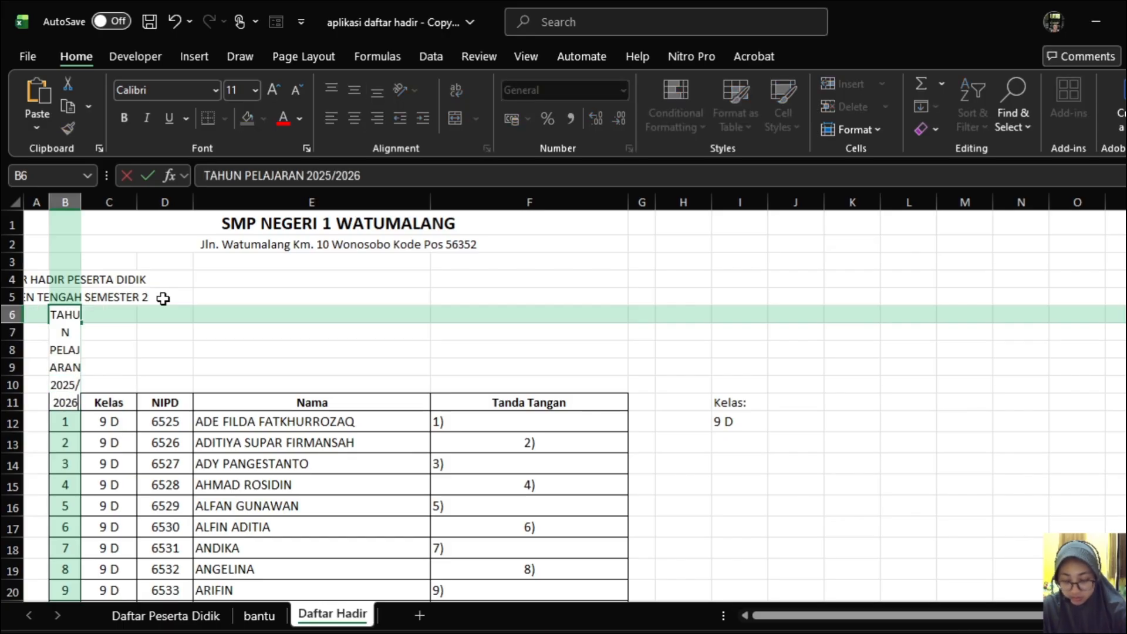
key(Return)
Step: Merge each title row across B4:F6 separately and make the three title lines bold
drag(70, 280, 558, 314)
click(478, 118)
click(493, 160)
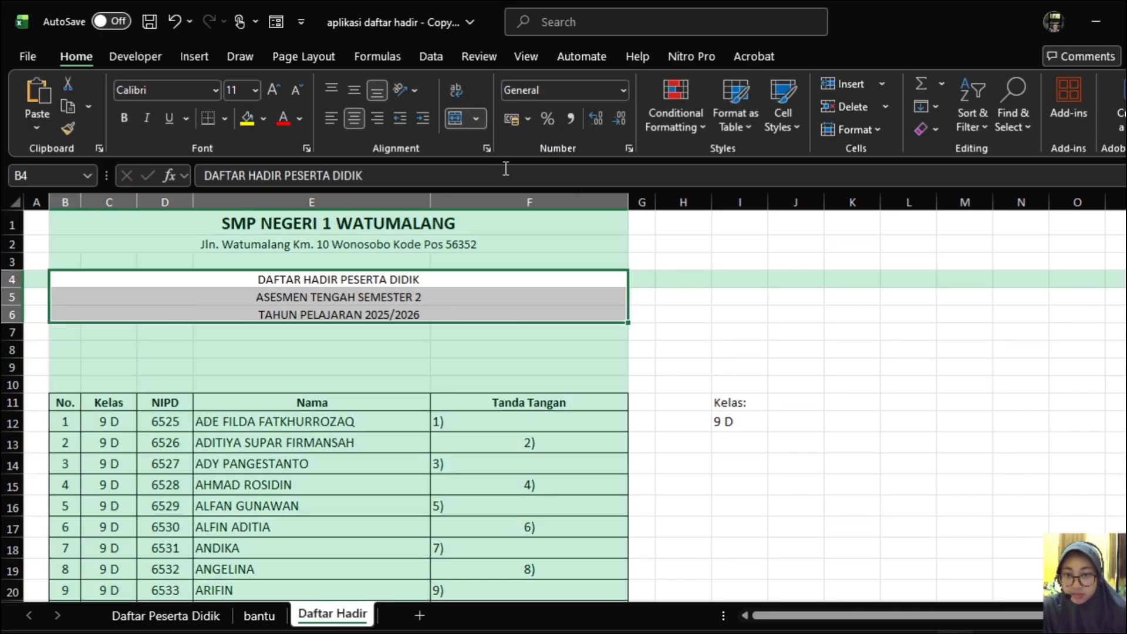
click(124, 117)
click(285, 350)
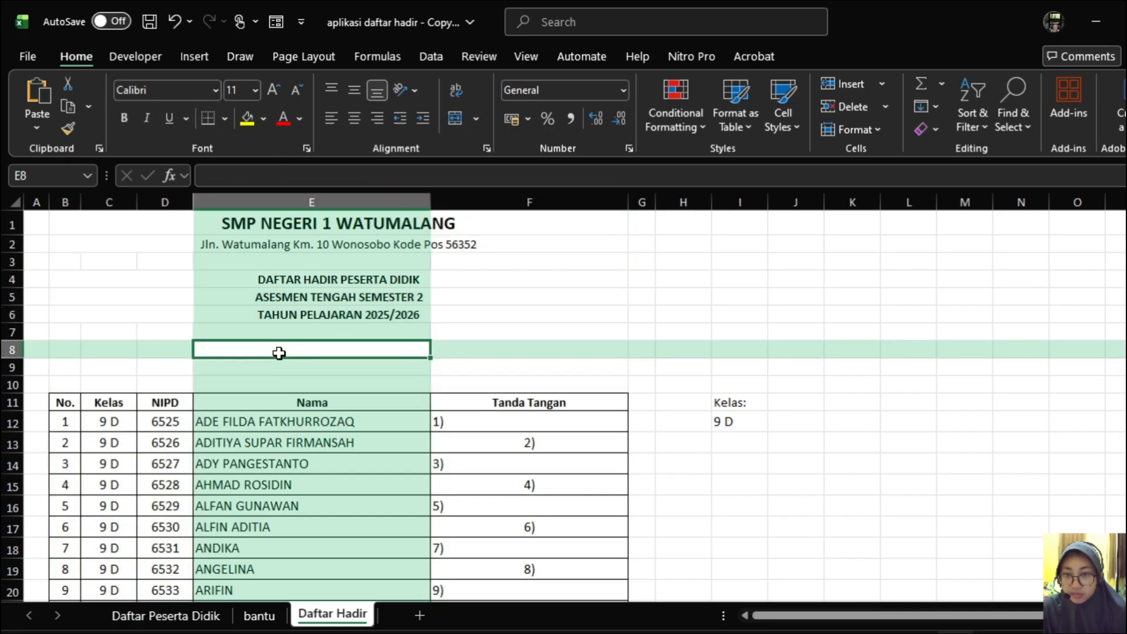
Step: Add a thick bottom border beneath the school address line in row 2, across columns B to F
click(420, 250)
click(224, 119)
click(288, 370)
click(224, 118)
click(280, 395)
click(120, 311)
Step: Enter the labels "Hari, Tanggal" in B8 and "Mata Pelajaran" in B9
click(67, 348)
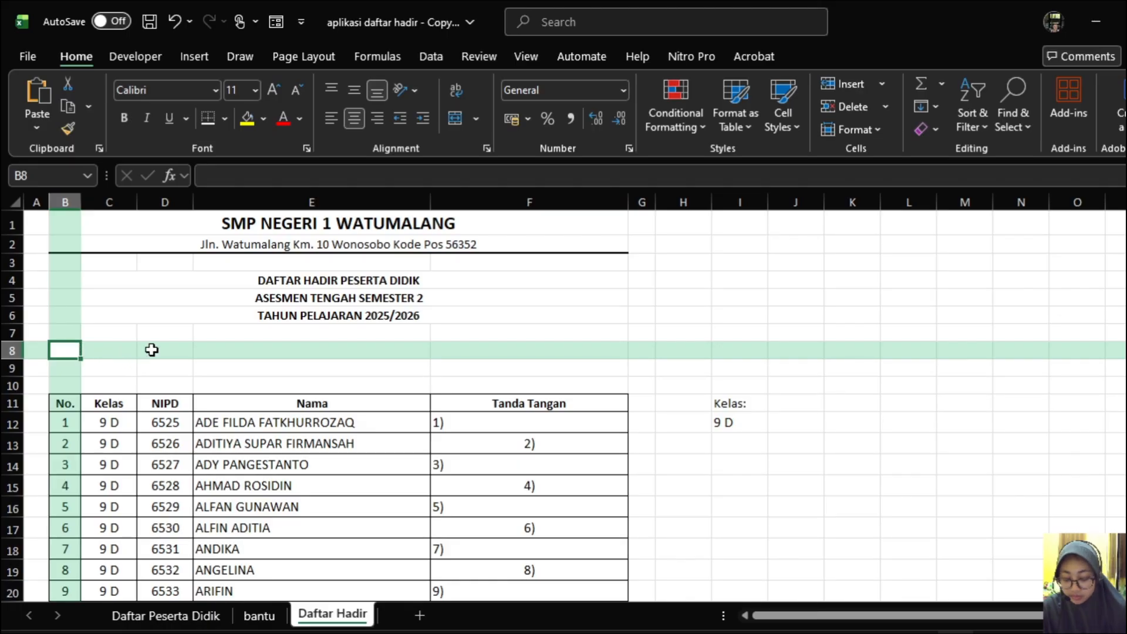
text(Hari, Tanggal)
key(Return)
text(Mata Pelajaran)
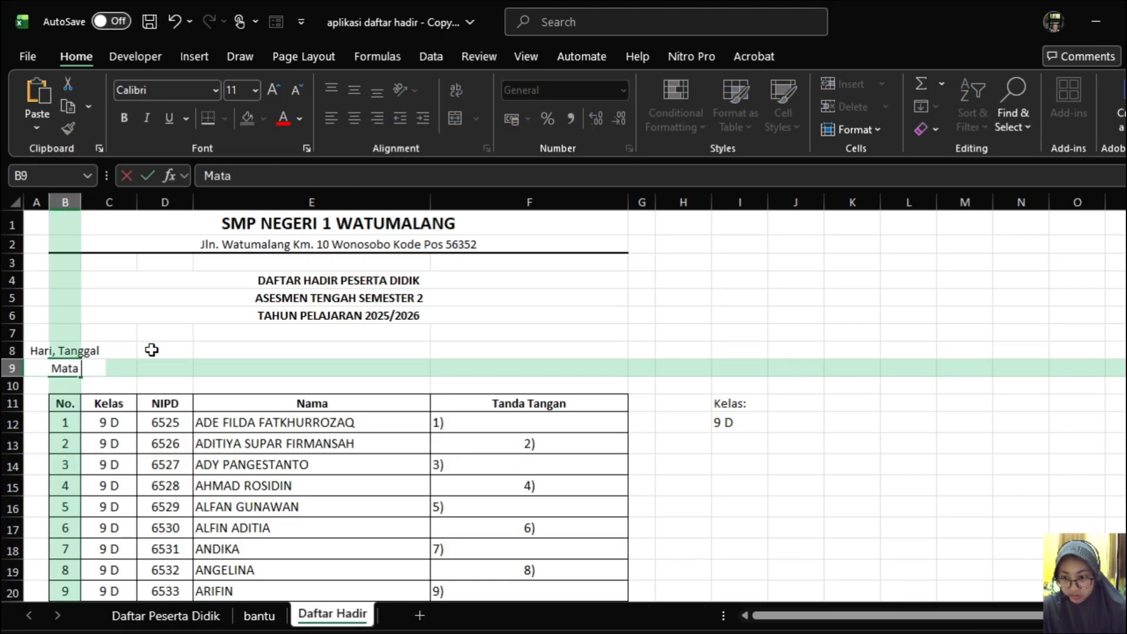
key(Return)
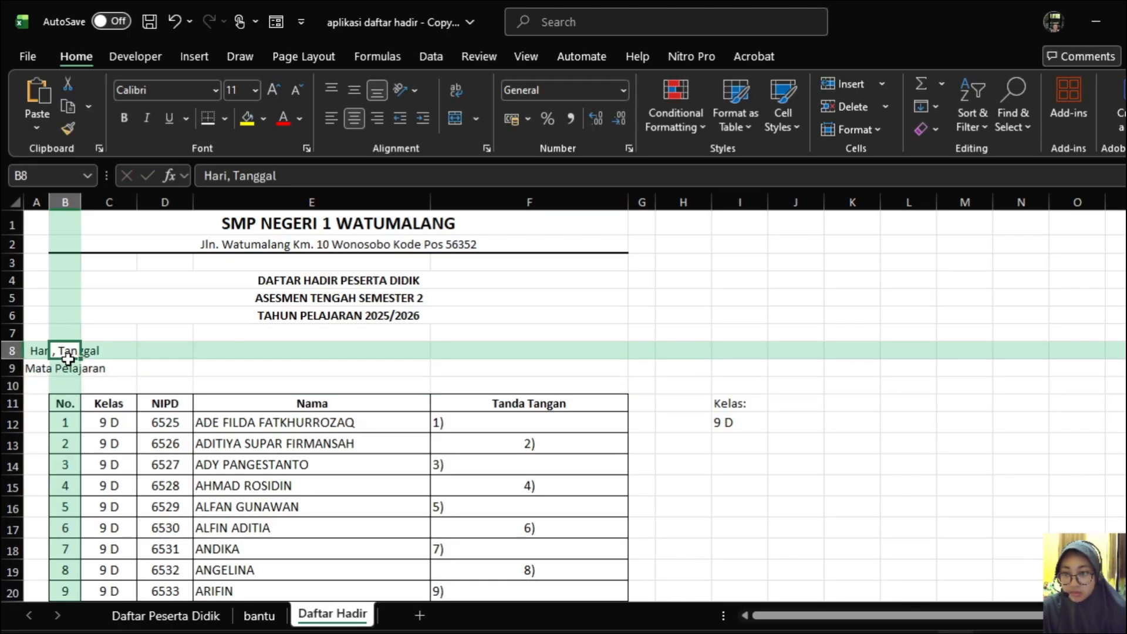
Step: Merge B8:D9 across row by row and left-align the two labels
drag(62, 352, 188, 371)
click(475, 118)
click(499, 167)
click(332, 116)
click(247, 352)
click(95, 356)
click(516, 301)
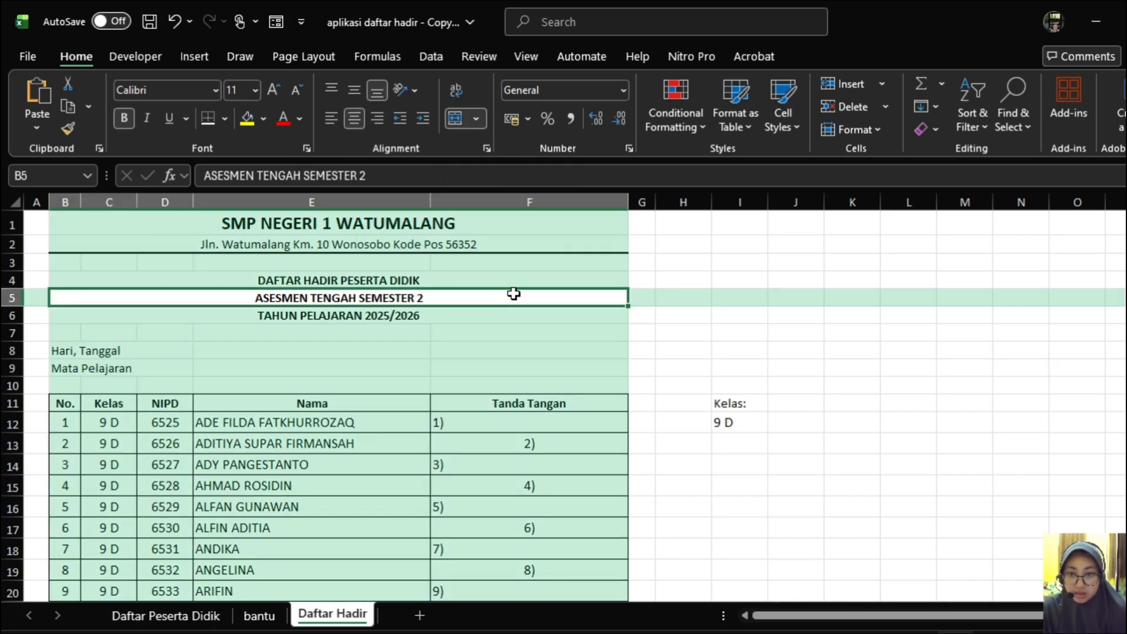
Step: Increase the height of row 1, which holds the school name, keeping its text bottom-aligned
click(349, 230)
drag(13, 234, 16, 253)
click(362, 87)
click(367, 91)
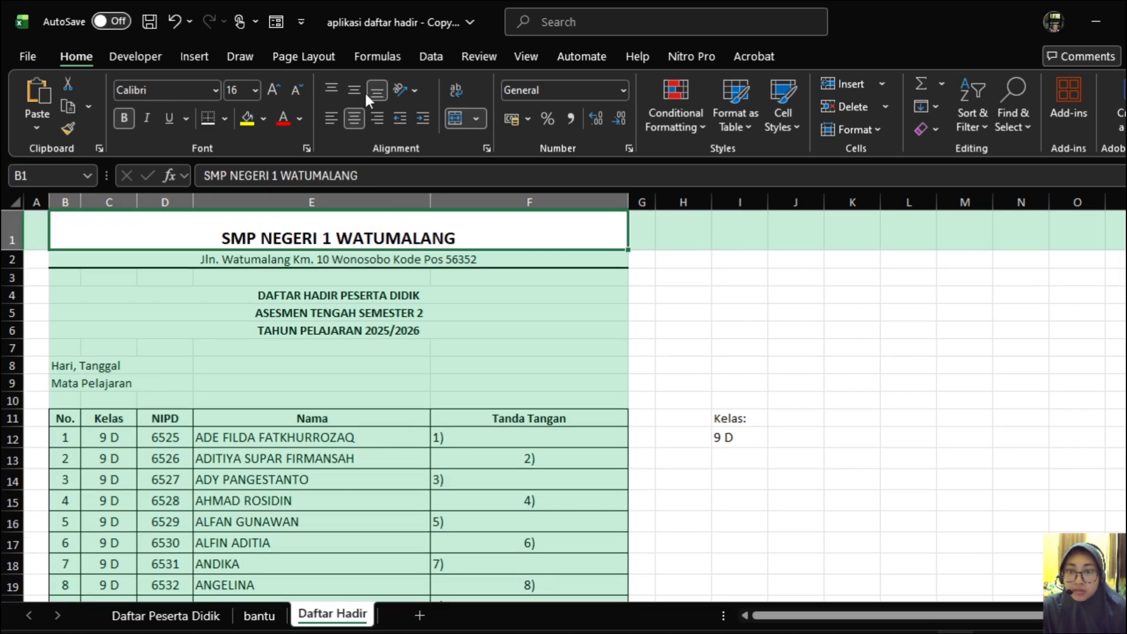
click(201, 311)
Step: Insert the school logo picture from the computer at the school name cell B1
click(101, 223)
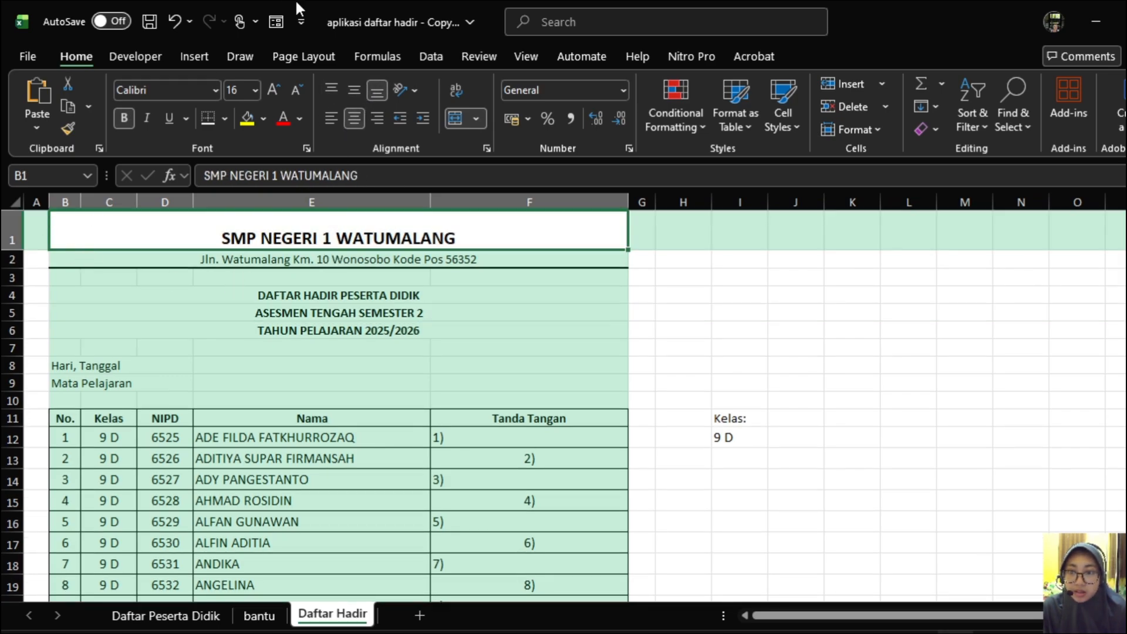
click(194, 56)
click(267, 114)
click(257, 182)
mouse_move(314, 261)
click(413, 287)
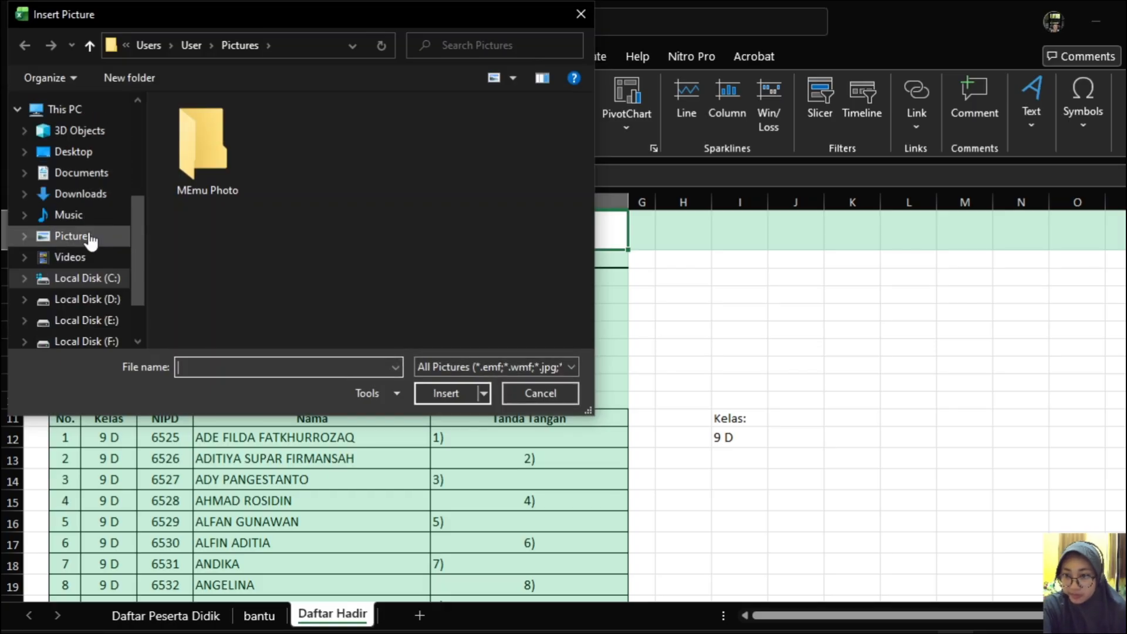
scroll(545, 313, down, 3)
double_click(505, 147)
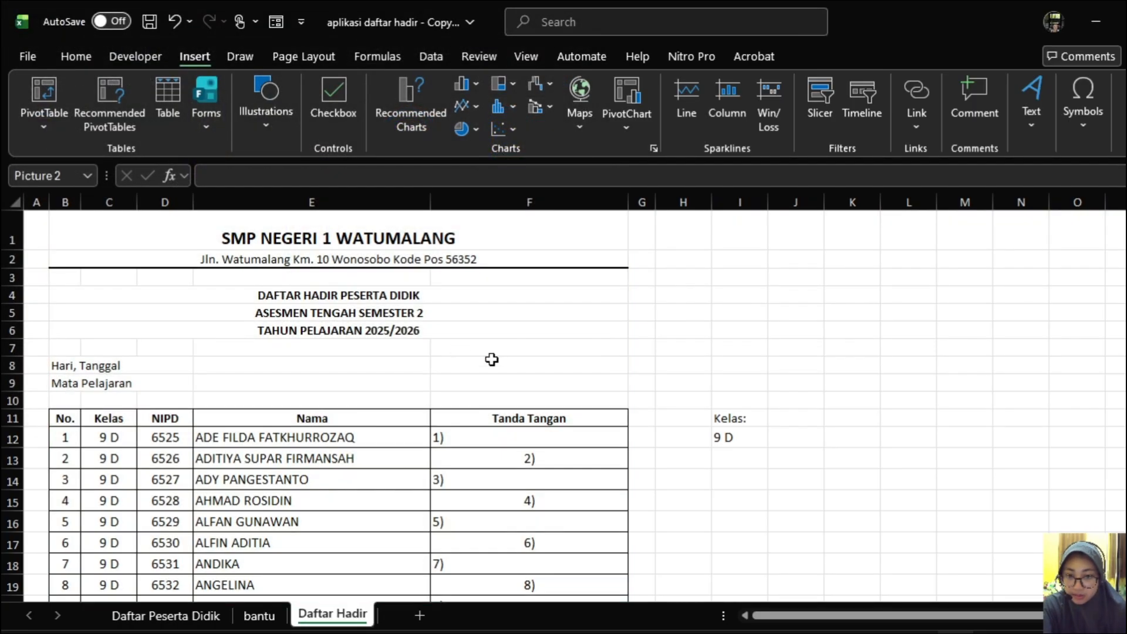
Step: Set the logo picture's height to 1,7 cm
click(1103, 90)
text(1)
key(Return)
click(1103, 91)
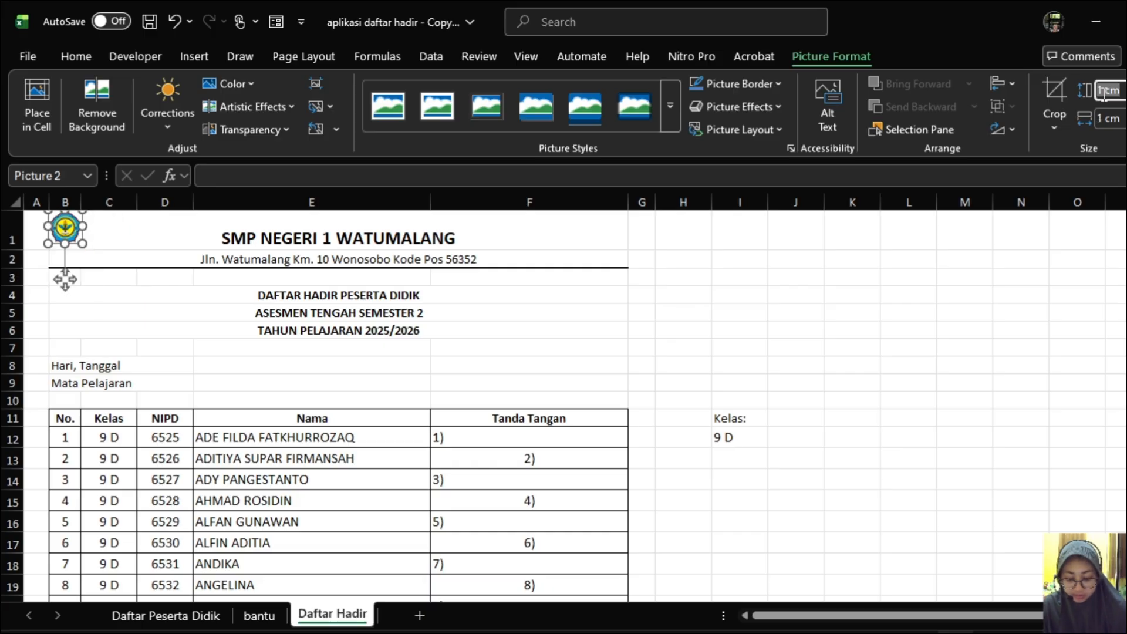
text(1,7)
key(Return)
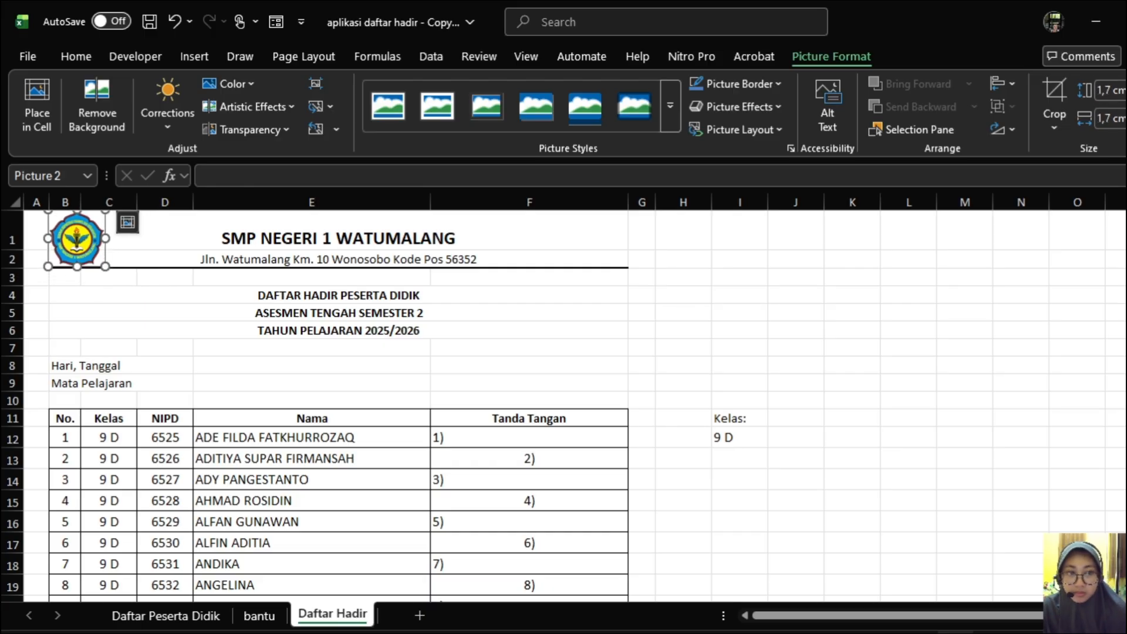
Step: Move the logo slightly to the right within the letterhead, above the border line
click(851, 295)
click(75, 242)
drag(75, 243, 89, 243)
click(735, 305)
Step: Apply the custom number format @ * ":" to the Hari, Tanggal label in B8 so a colon sits at the cell's right edge
click(97, 367)
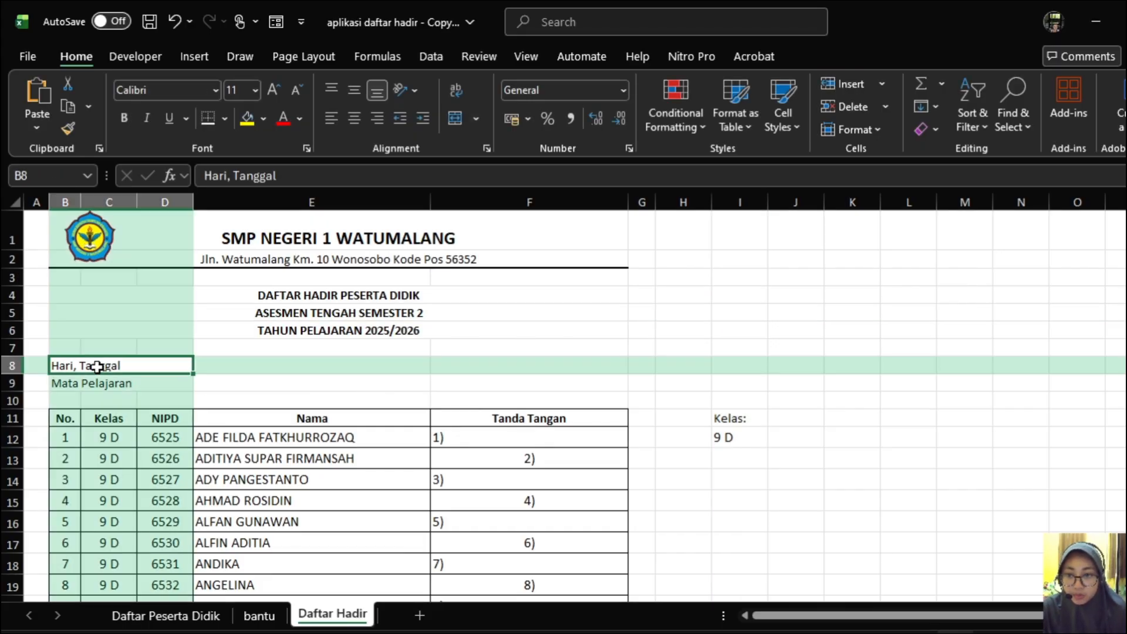
click(112, 396)
click(121, 367)
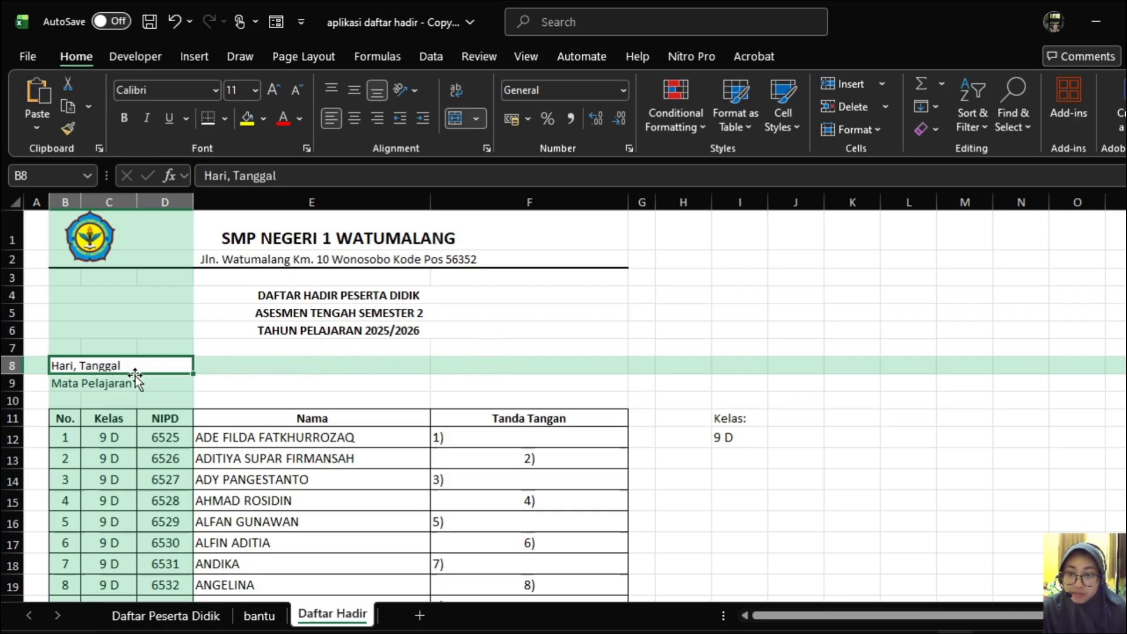
click(622, 91)
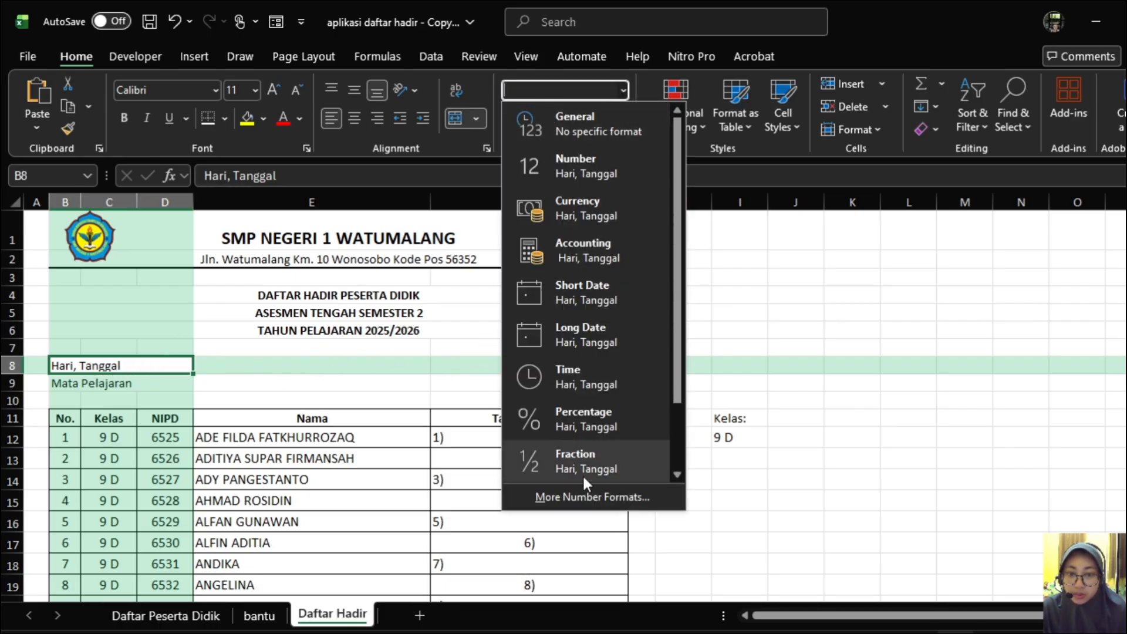
click(598, 503)
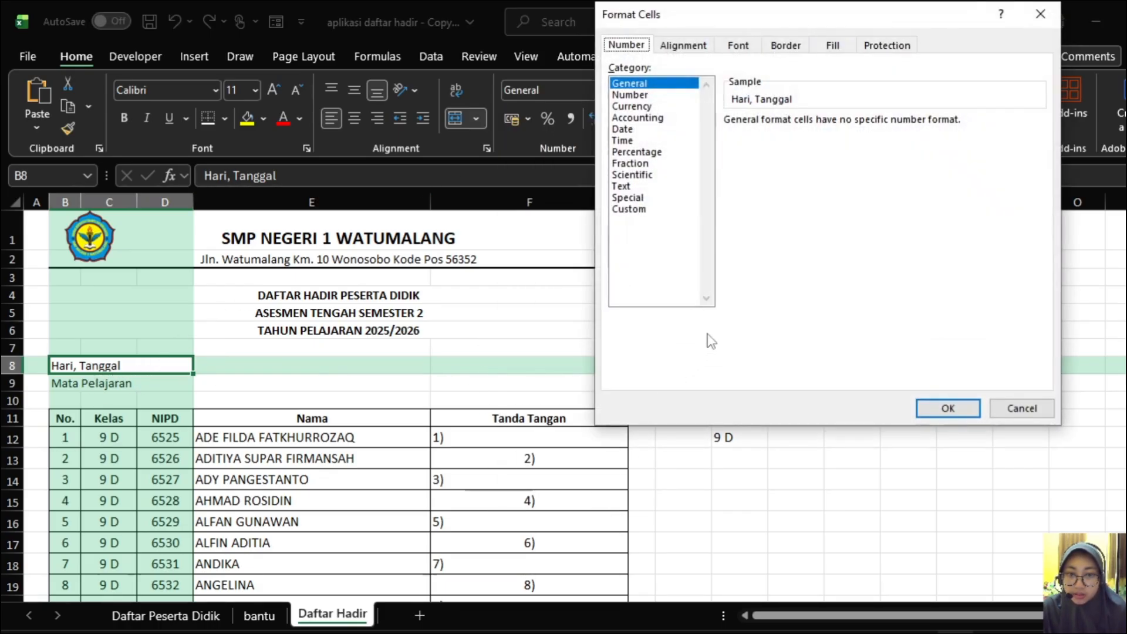
click(631, 211)
drag(763, 136, 737, 137)
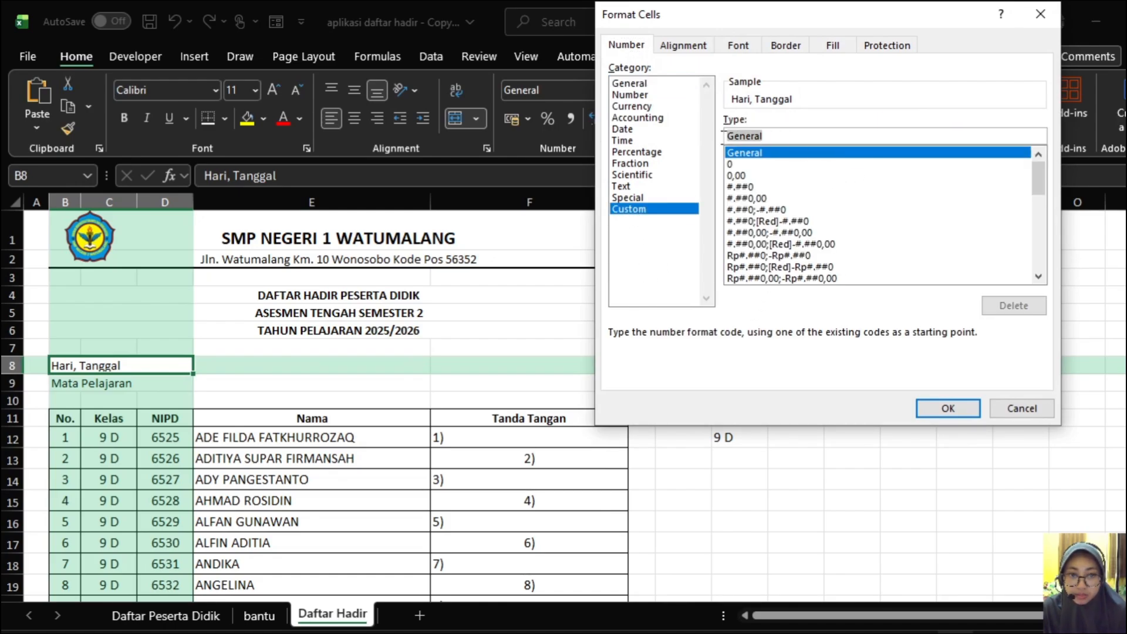
text(@)
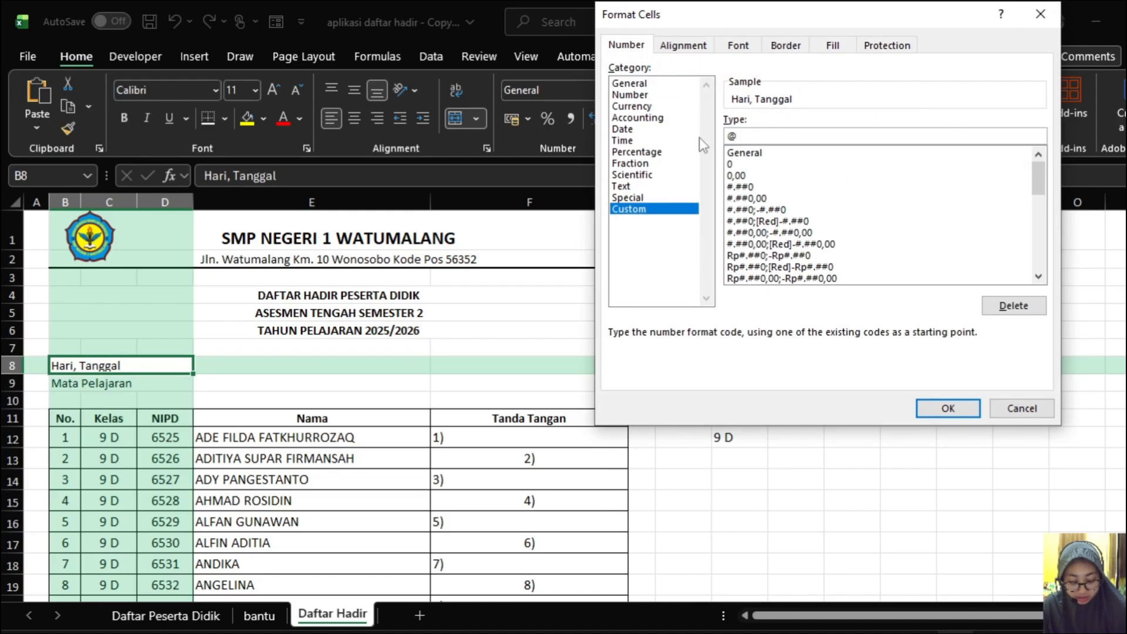
text( *)
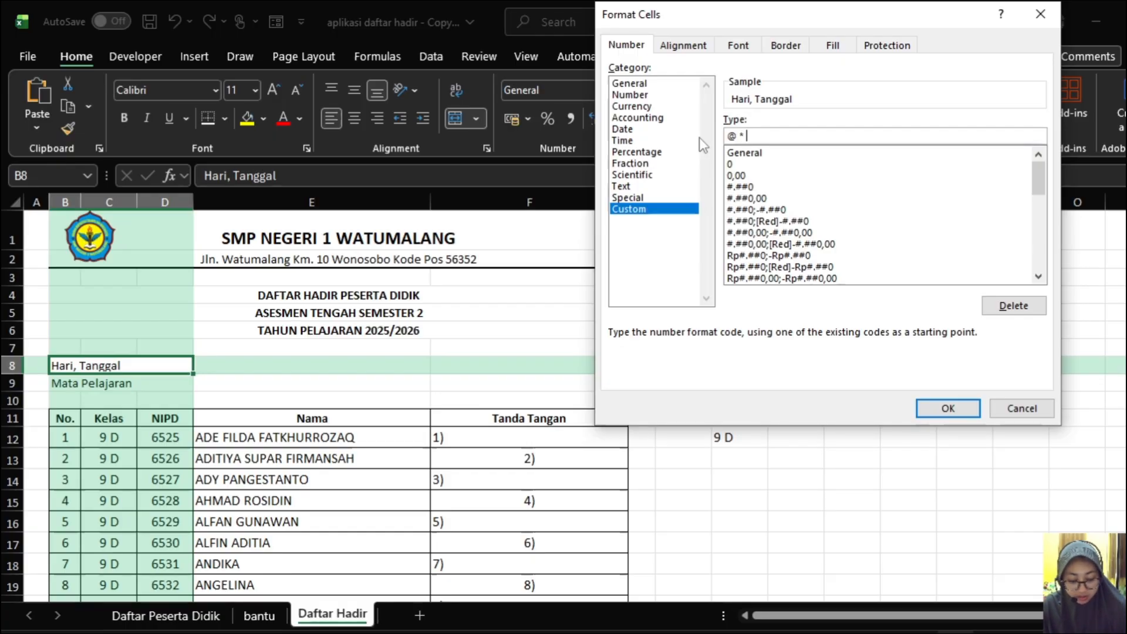
text( "")
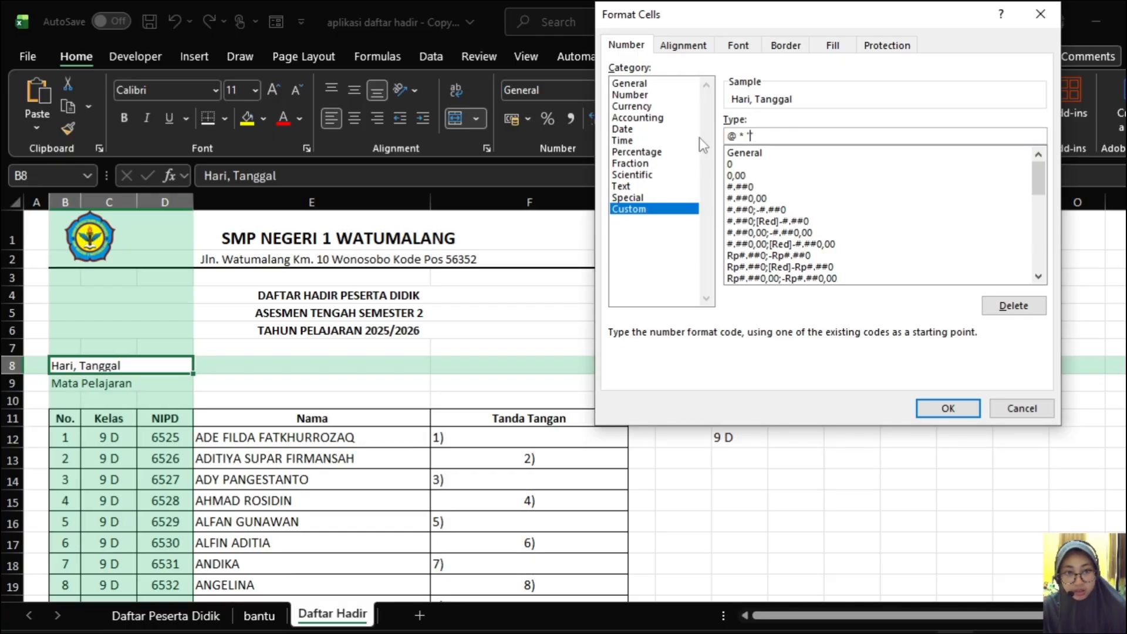
text(:)
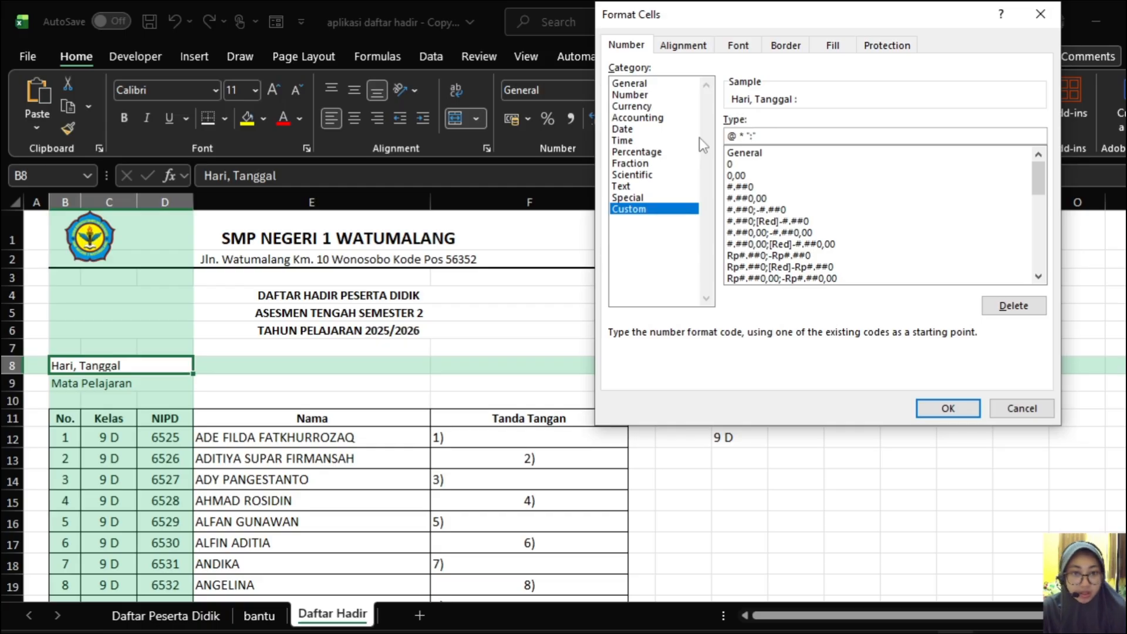
click(947, 409)
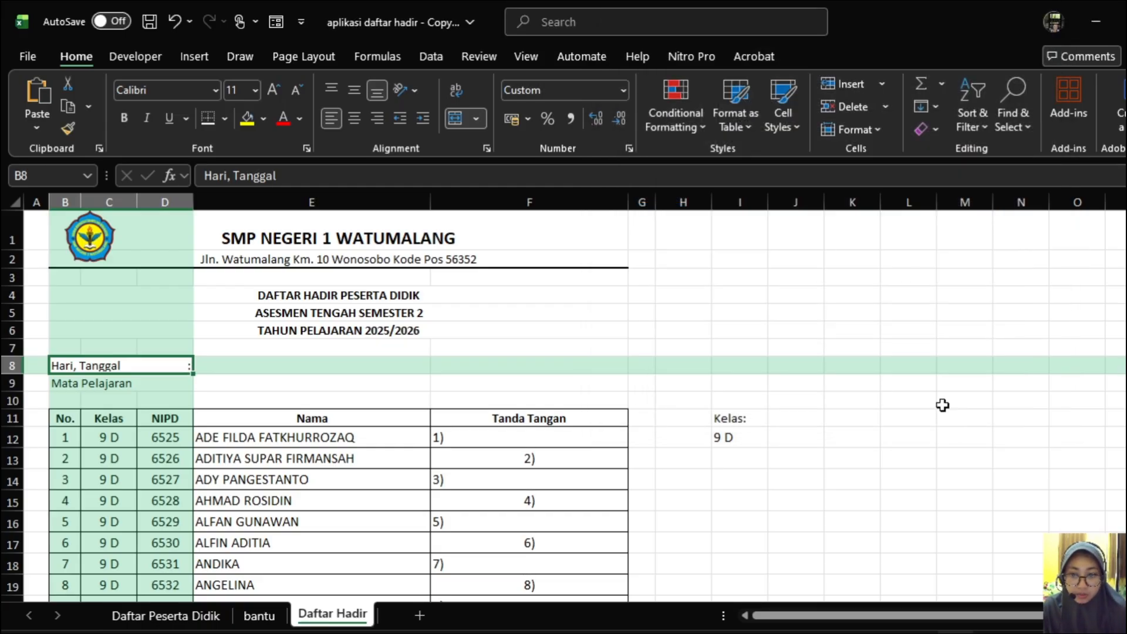
click(733, 351)
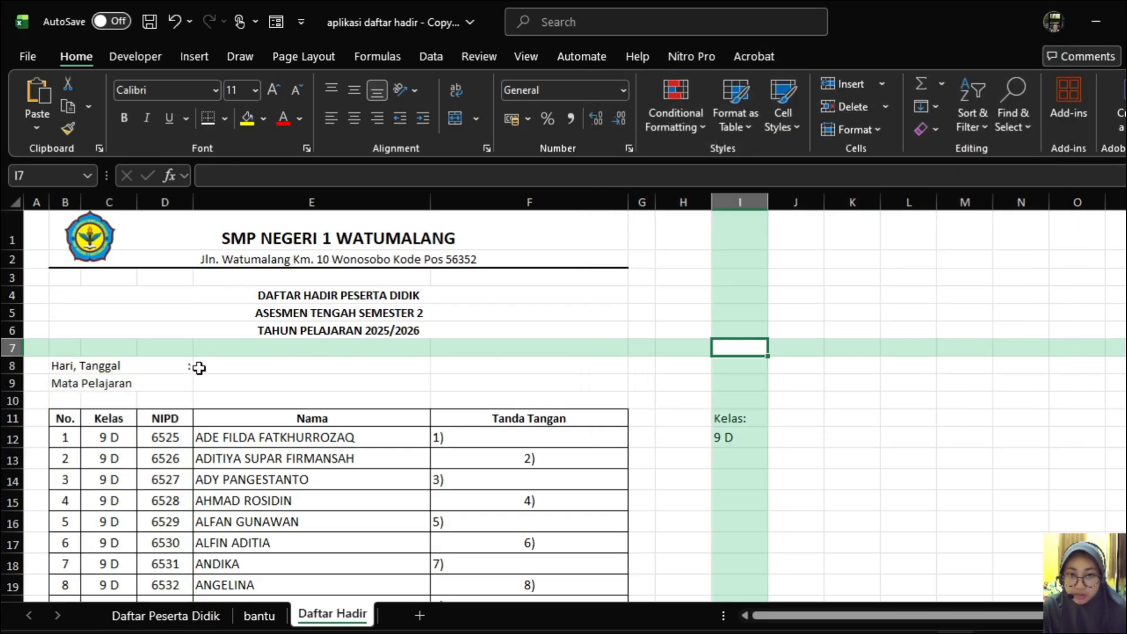
Step: Copy the formatting of the Hari, Tanggal label onto the Mata Pelajaran label in B9 and save the workbook
click(176, 366)
click(176, 382)
click(176, 366)
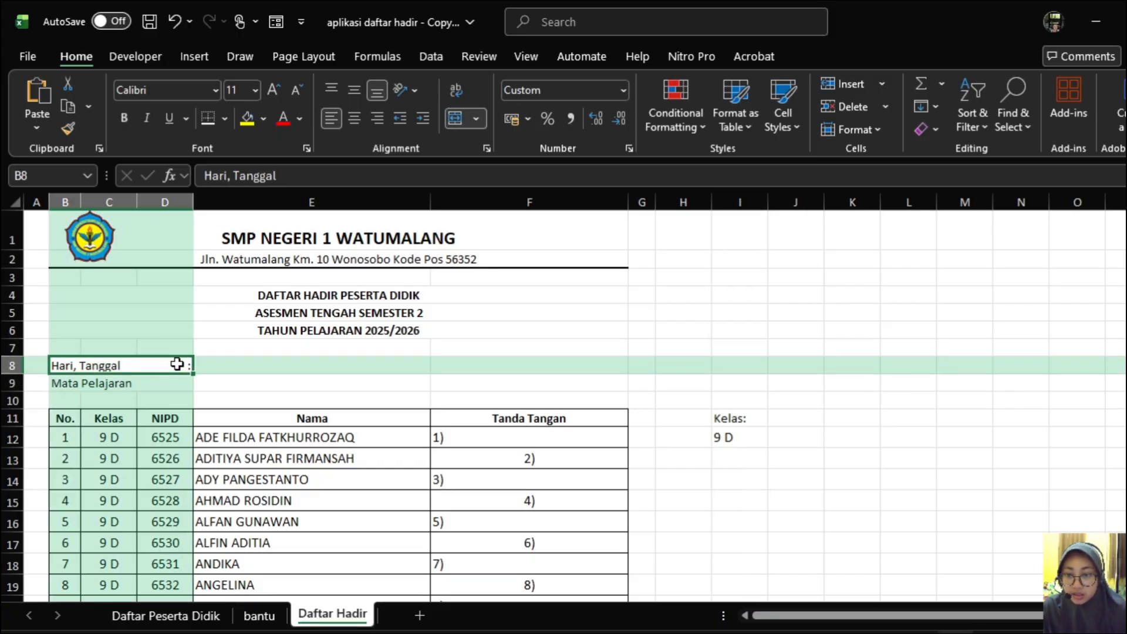
click(69, 127)
click(147, 383)
click(309, 365)
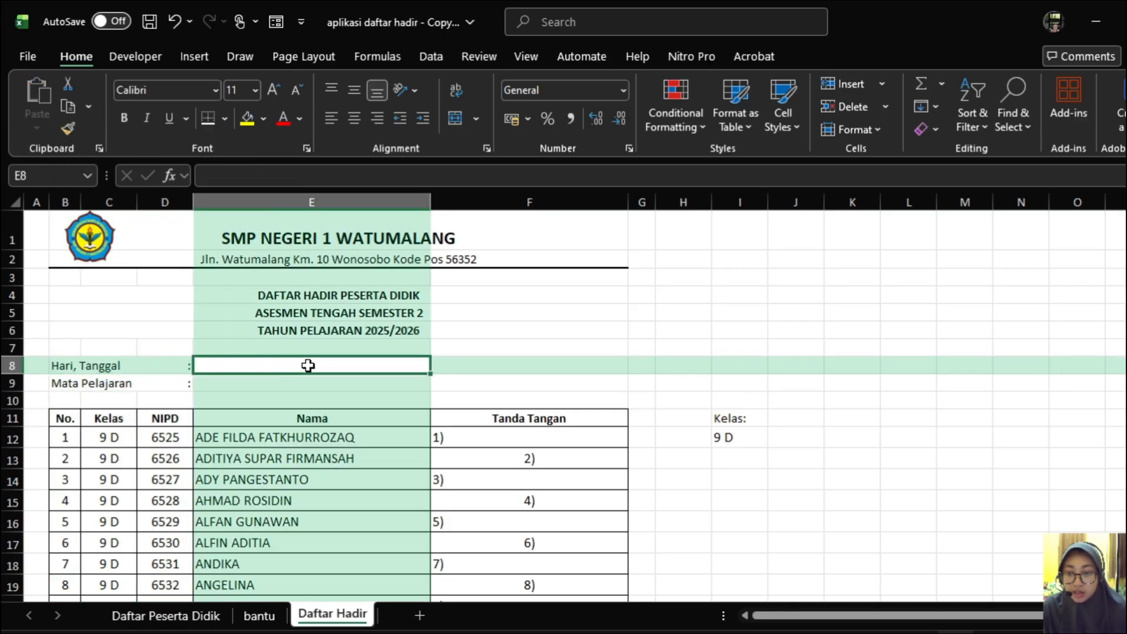
key(ctrl+s)
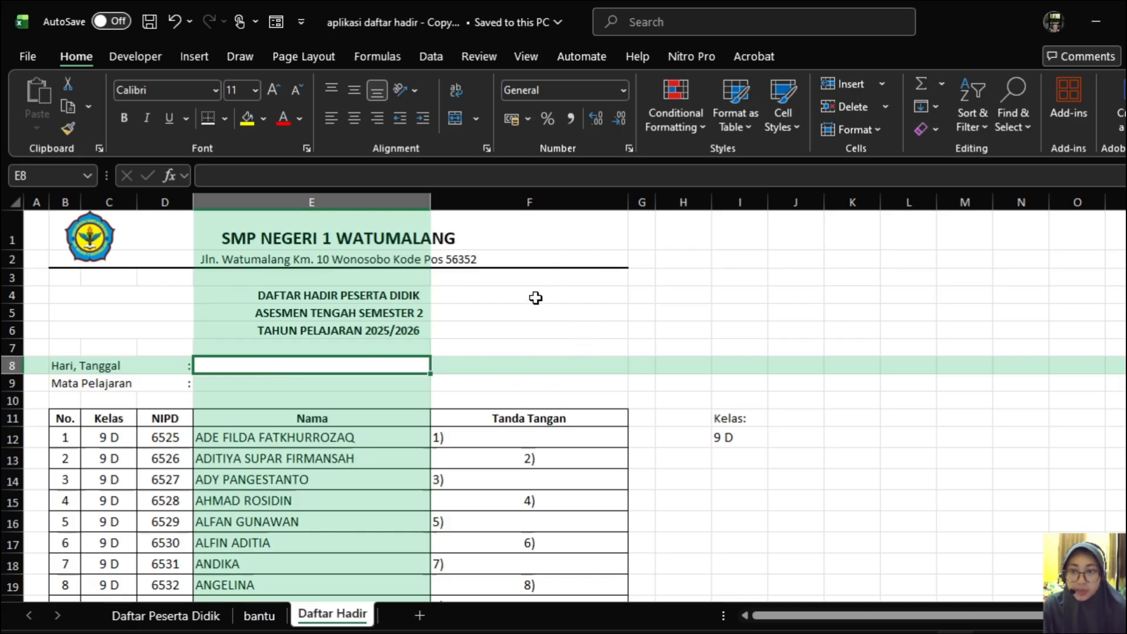
Step: Enter "Mengetahui," in F50 and "Kepala Sekolah" in F51 below the student table
scroll(538, 299, down, 14)
click(458, 357)
text(Mengathu)
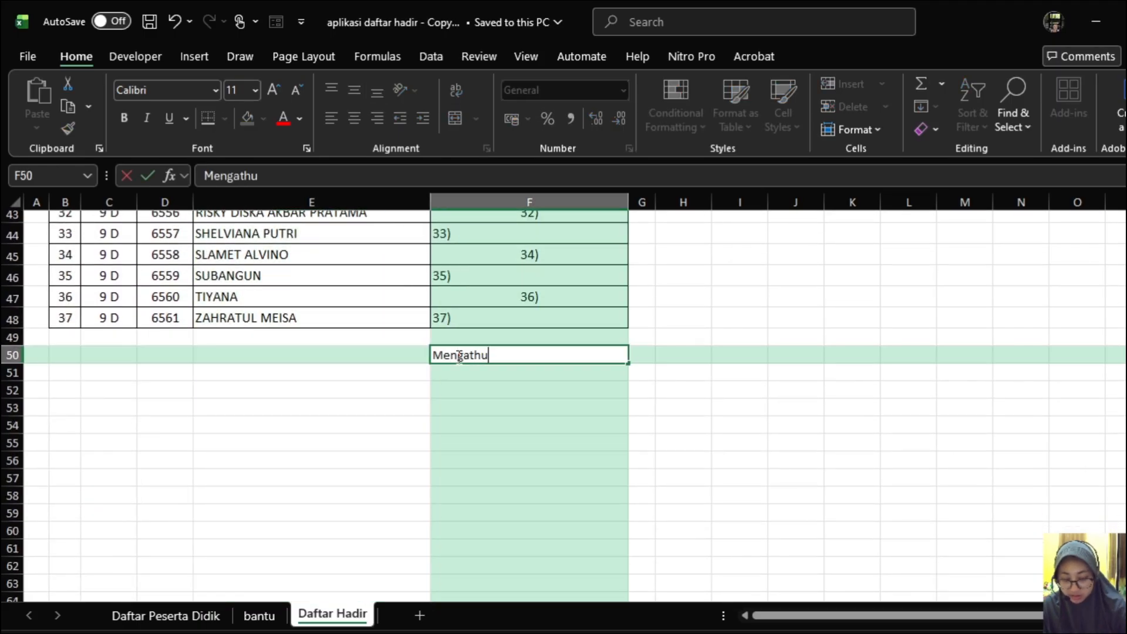
key(BackSpace)
key(BackSpace)
text(etahui,)
key(Return)
text(Kepala Sekolah)
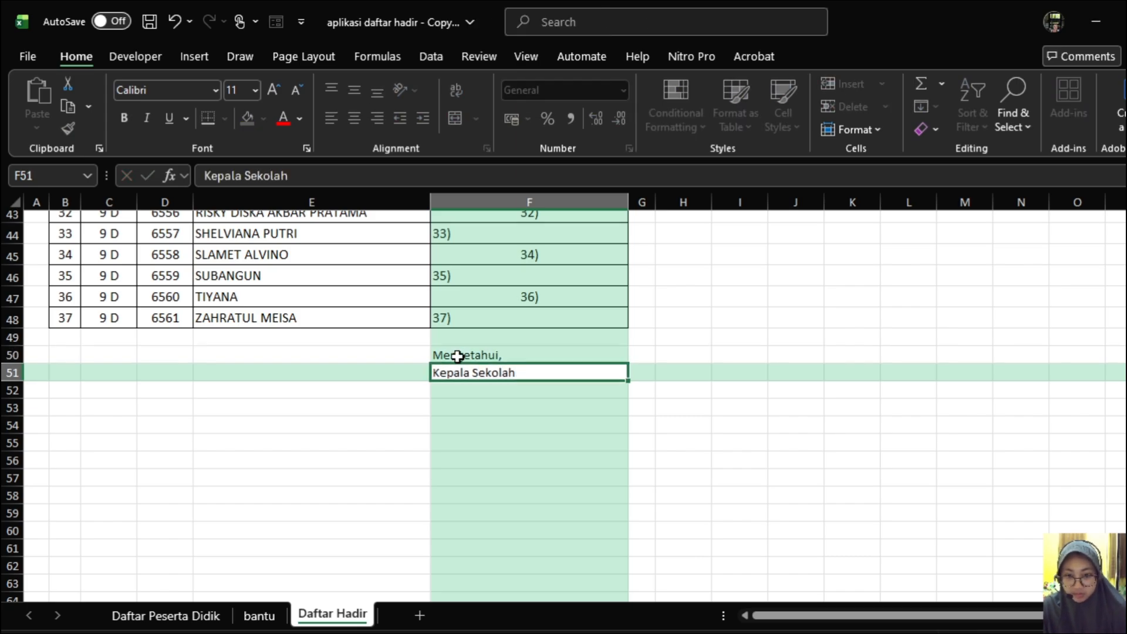
Step: Enter "Guru Pengampu Mata Pelajaran" in B51 as the heading of the teacher's signature block
key(Left)
key(Left)
key(Left)
key(Left)
text(Gu)
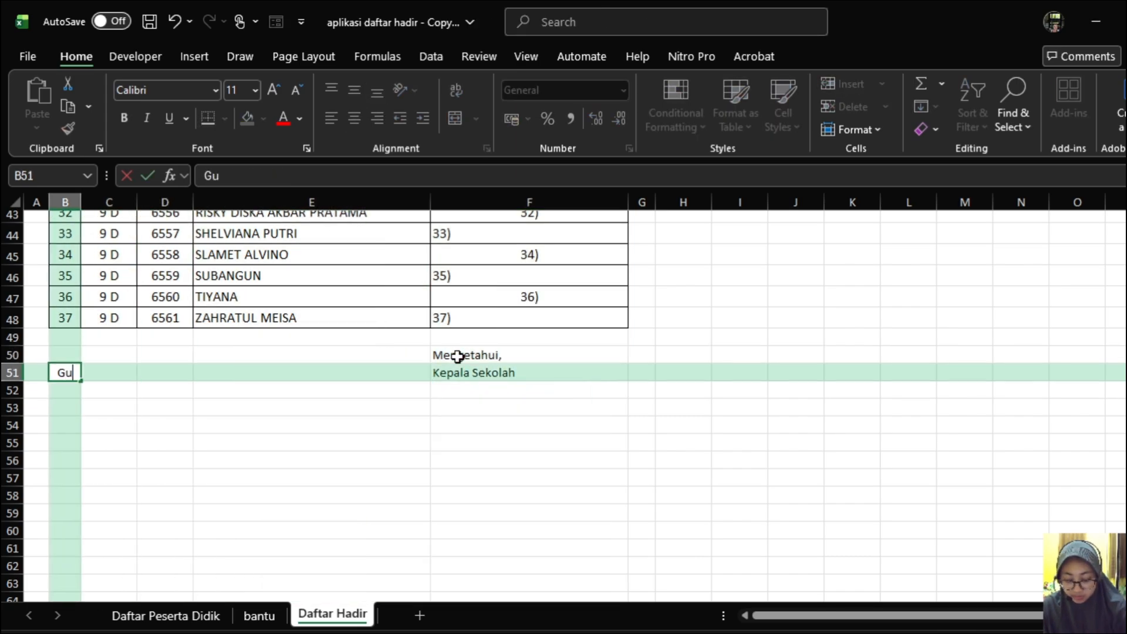
text(ru Pengampu Mata Pelajaran)
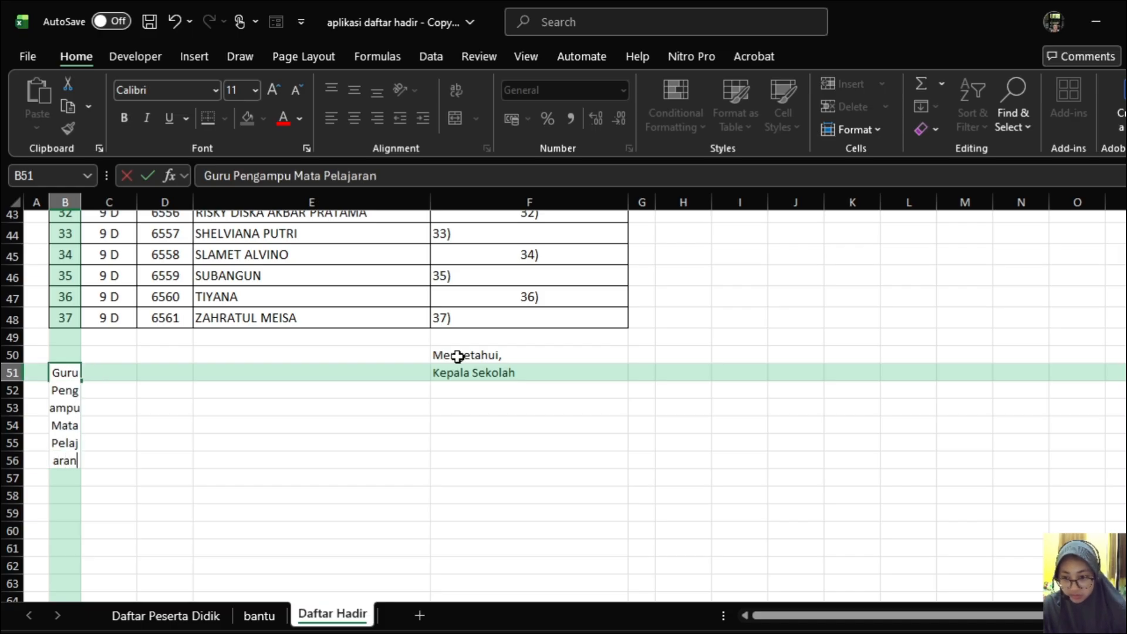
key(ctrl+Return)
click(281, 390)
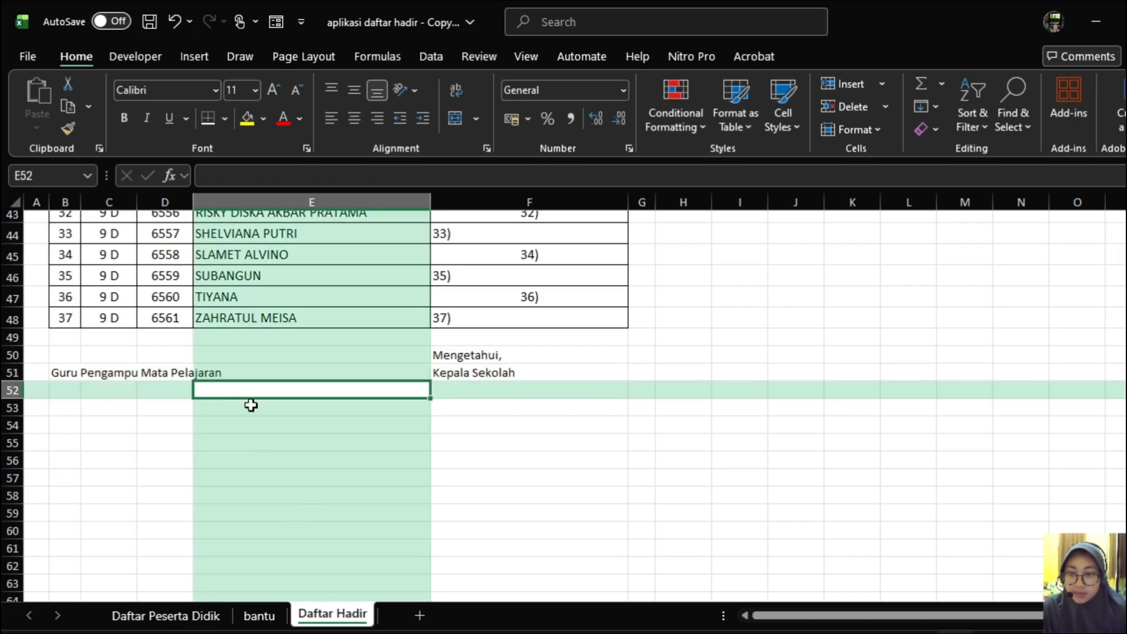
Step: Enter the placeholders "(Nama)" in B56 and "NIP." in B57 and left-align them
click(73, 461)
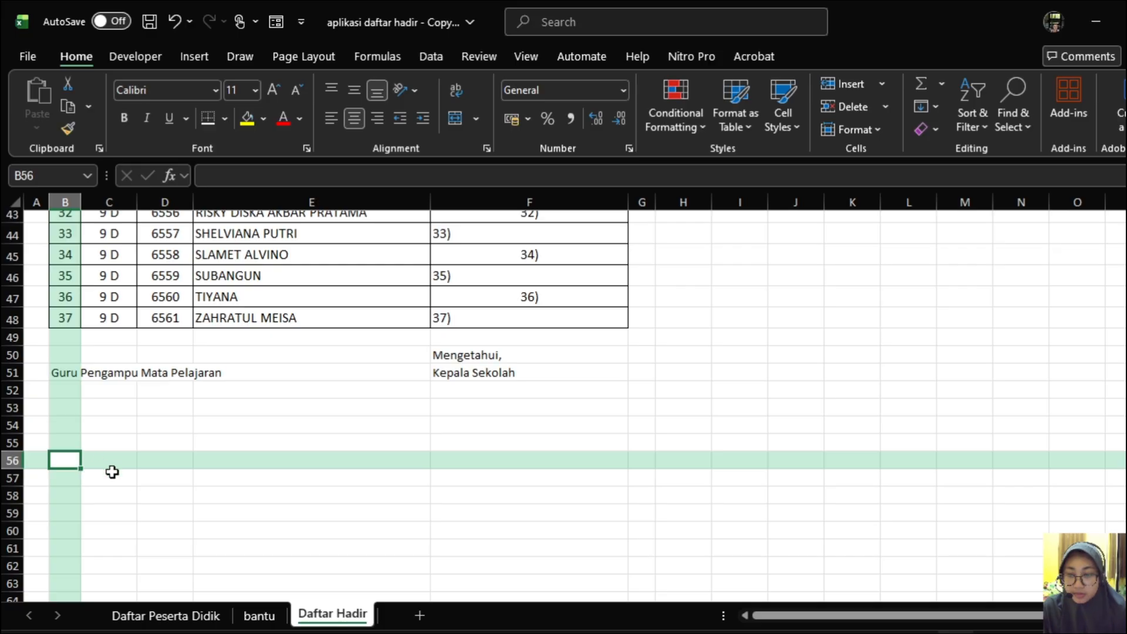
text((N)
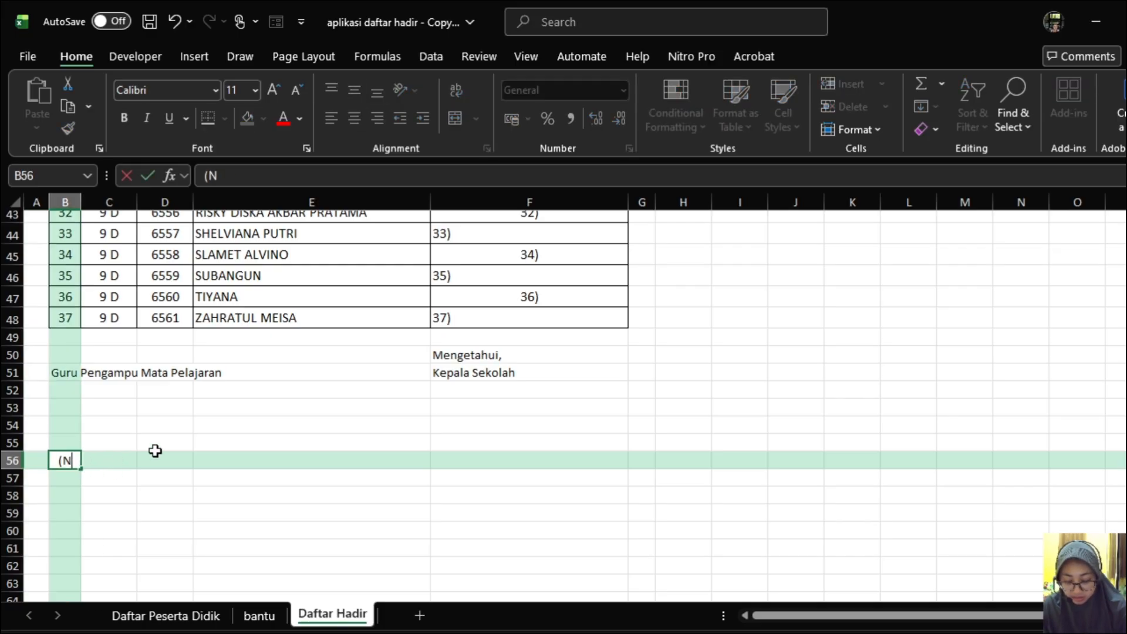
text(ama))
key(Return)
text(NIP.)
key(Return)
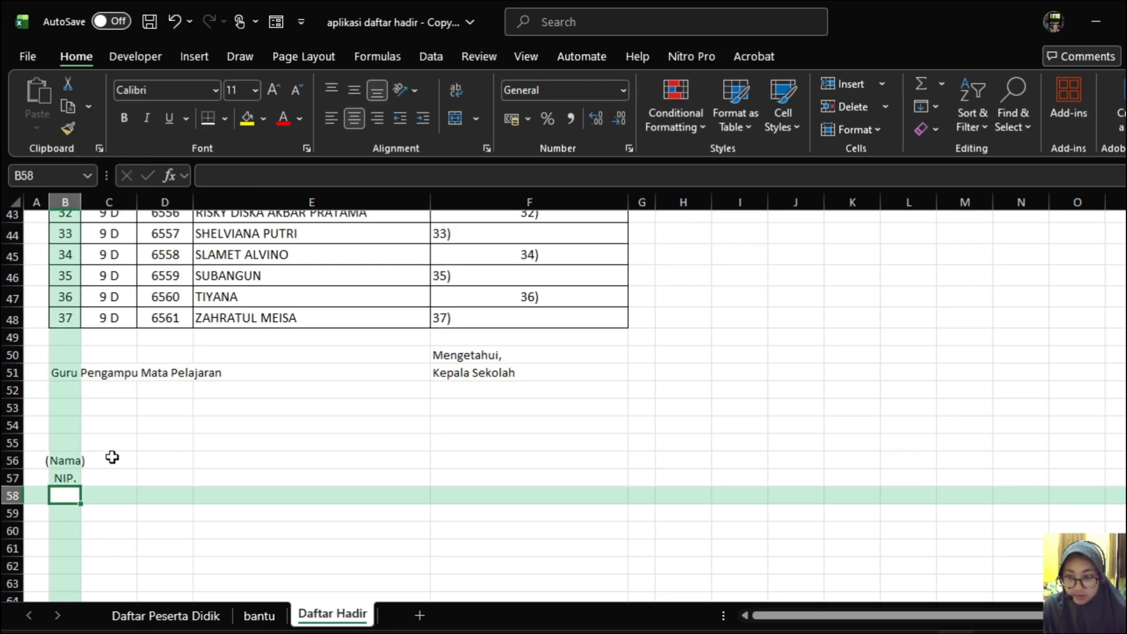
drag(68, 461, 79, 490)
click(331, 118)
Step: Enter the placeholders "(Nama)" in F56 and "NIP." in F57 under Kepala Sekolah, and return to the top of the sheet
click(496, 461)
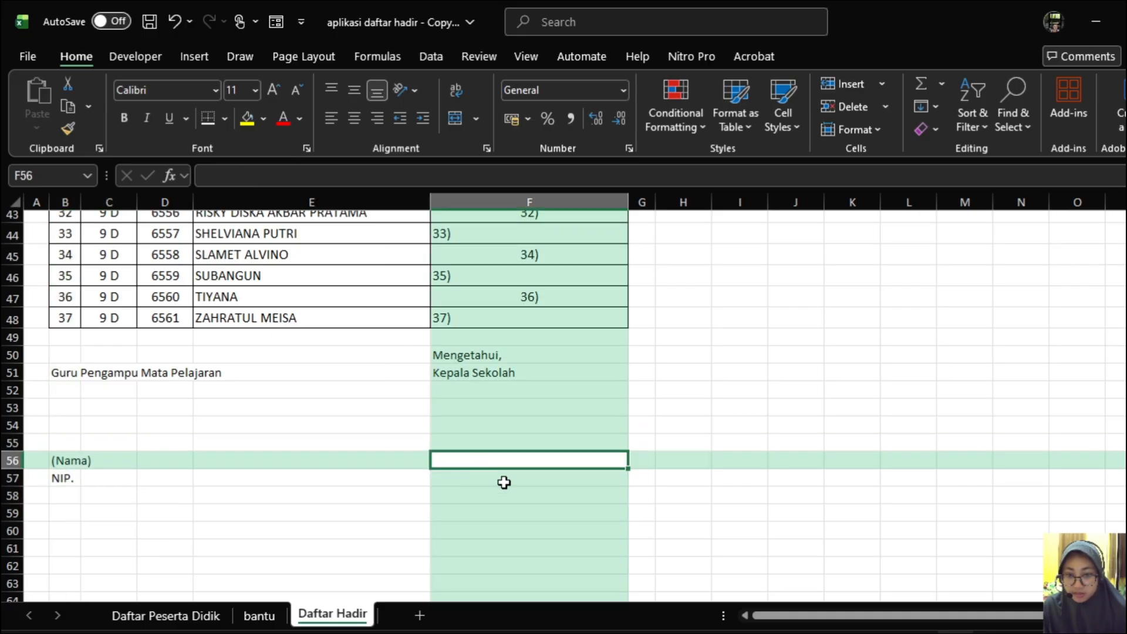
text(NNama))
key(Return)
text(NIP)
key(Return)
click(504, 482)
double_click(504, 482)
text(.)
key(Return)
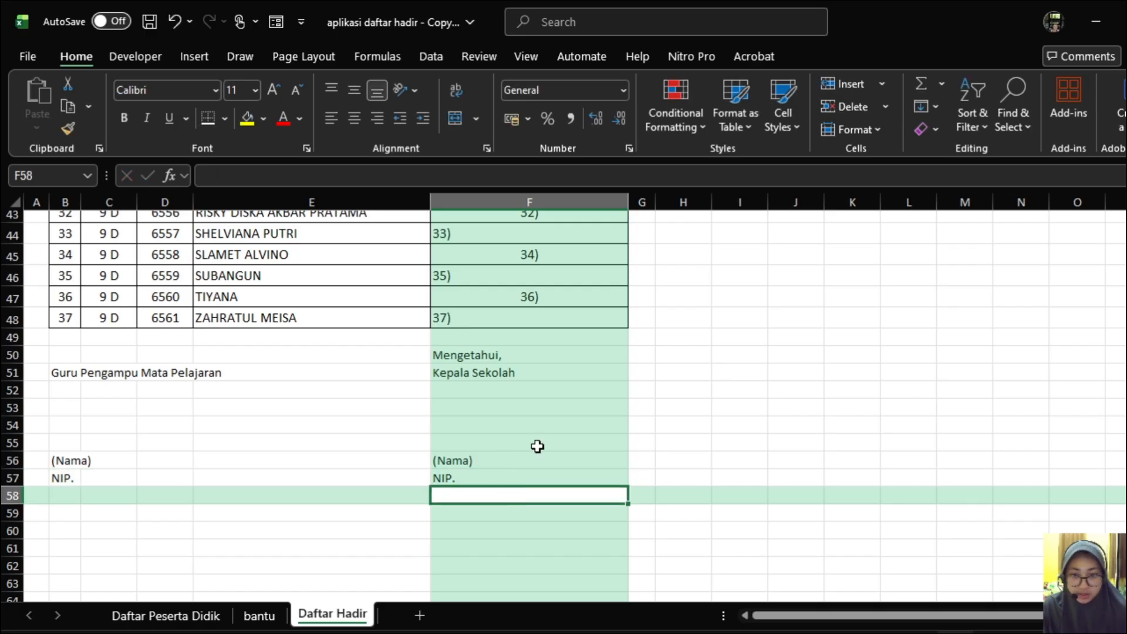
click(671, 396)
scroll(479, 345, up, 14)
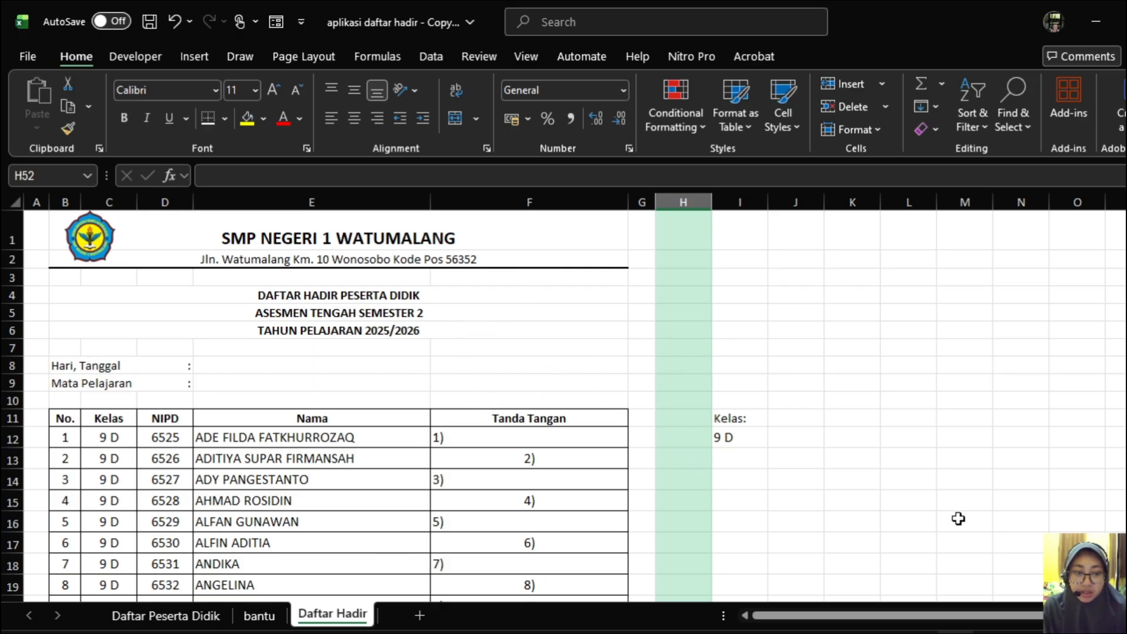
Step: Show the attendance sheet in Page Break Preview and move the vertical page break to between columns G and H
click(1026, 632)
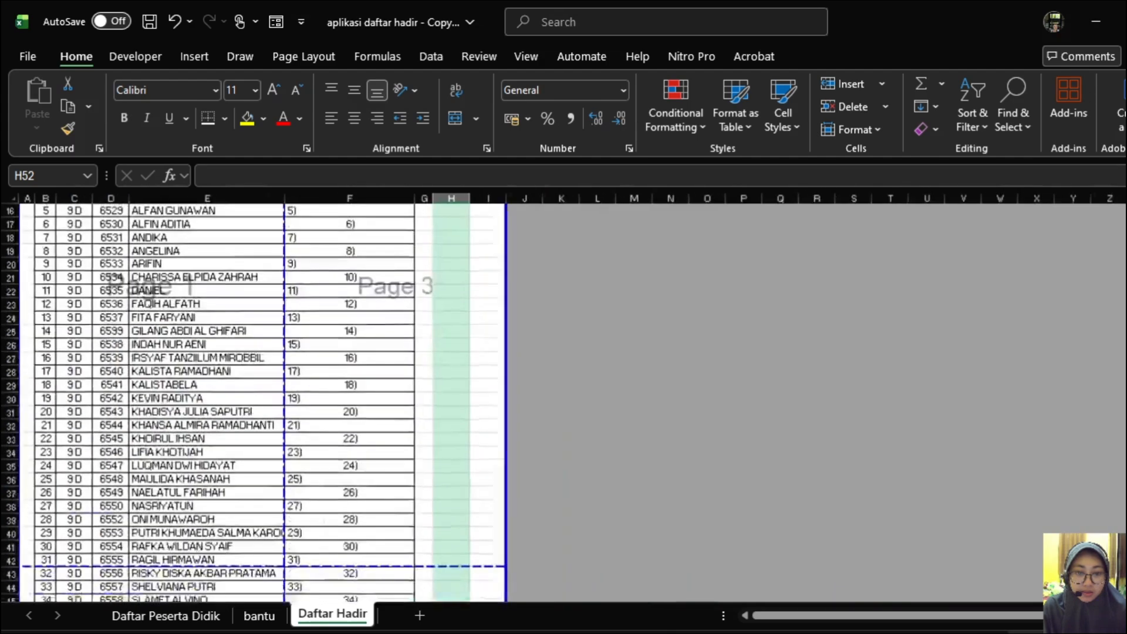
scroll(384, 435, up, 8)
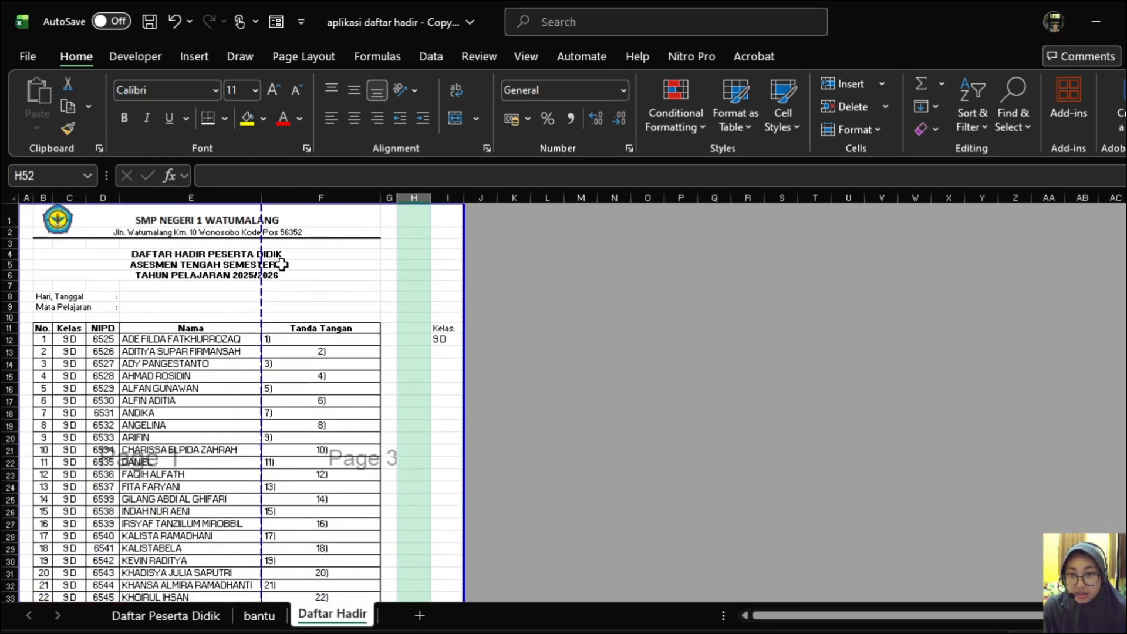
drag(262, 262, 396, 270)
scroll(223, 417, down, 14)
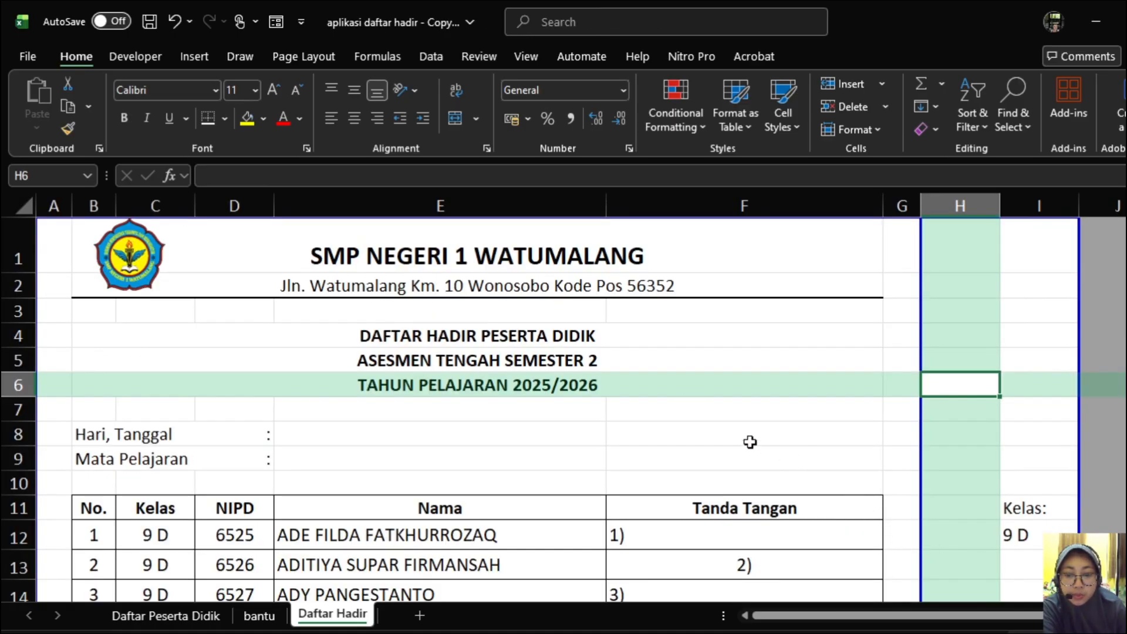
scroll(769, 447, down, 11)
scroll(758, 443, up, 7)
scroll(757, 445, down, 4)
scroll(758, 445, up, 8)
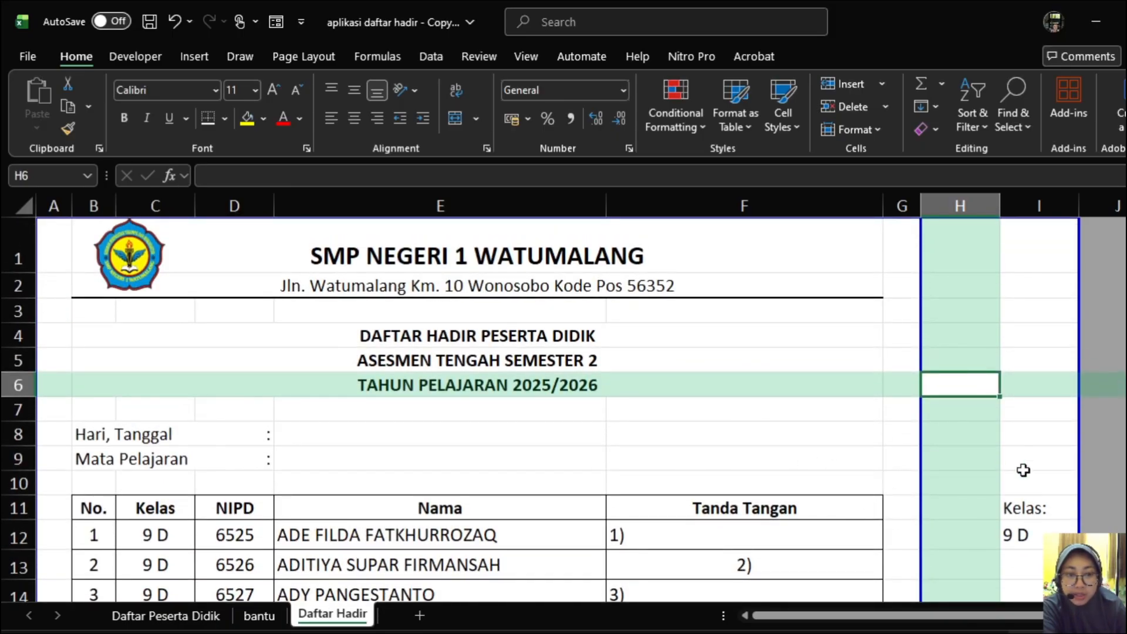
Step: Select class 8 B in I12 and check the student list down to the end of the table
click(1052, 531)
click(1086, 535)
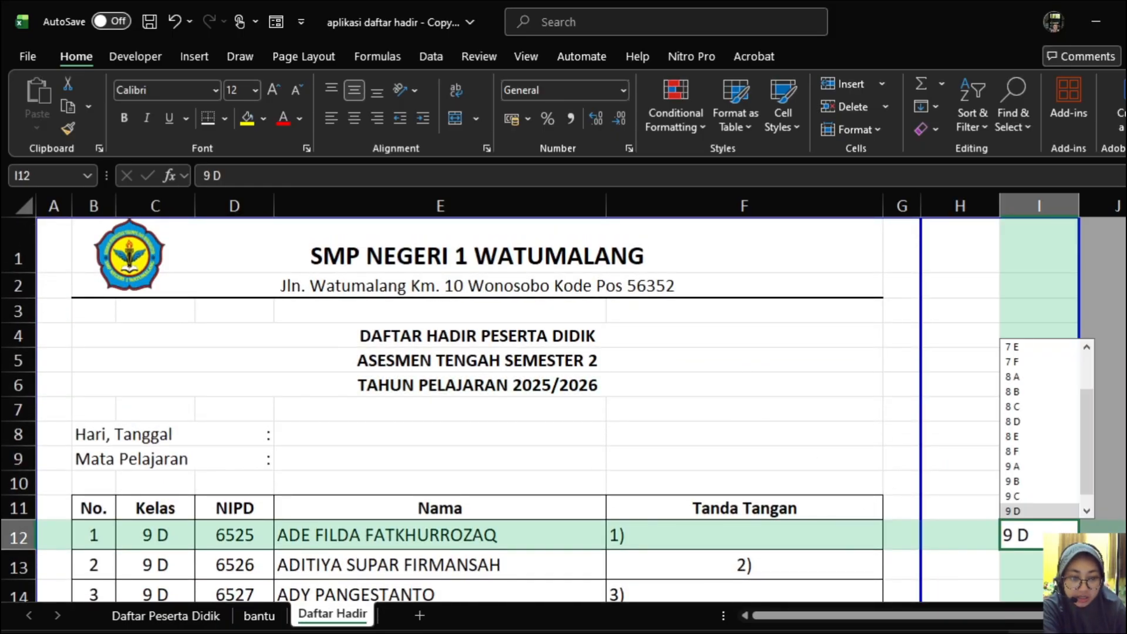
click(1024, 395)
scroll(931, 428, down, 20)
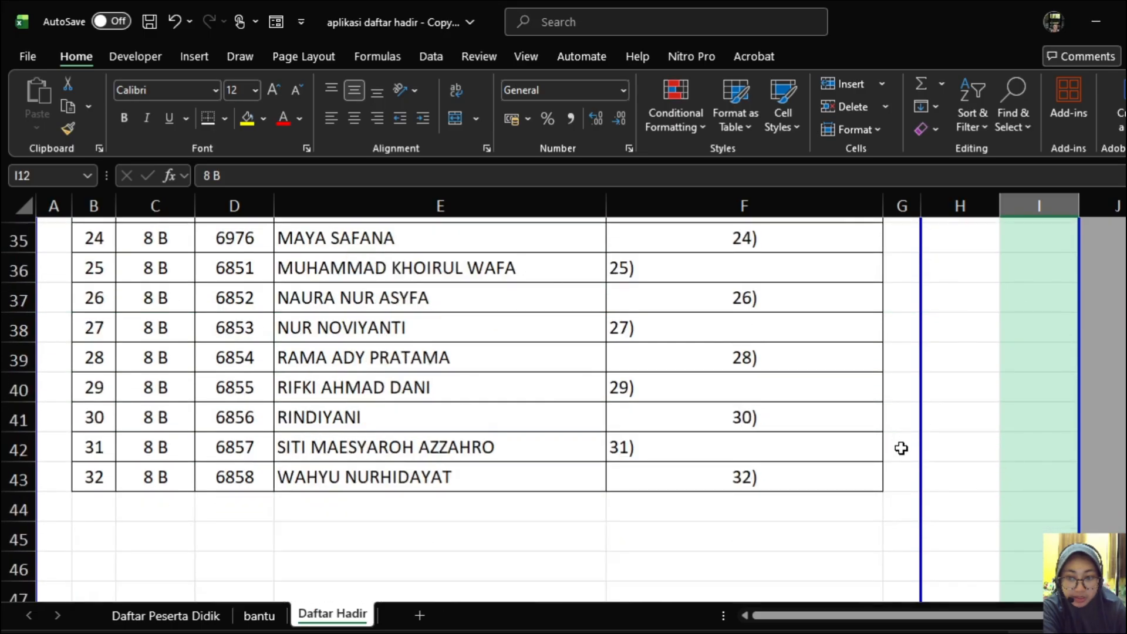
scroll(896, 446, up, 20)
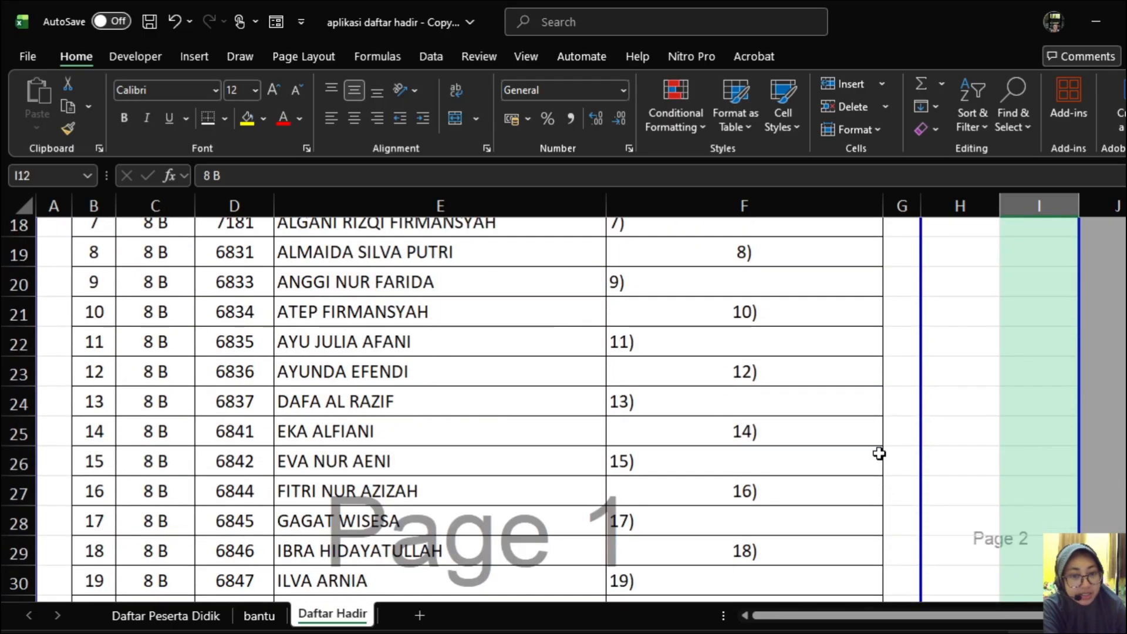